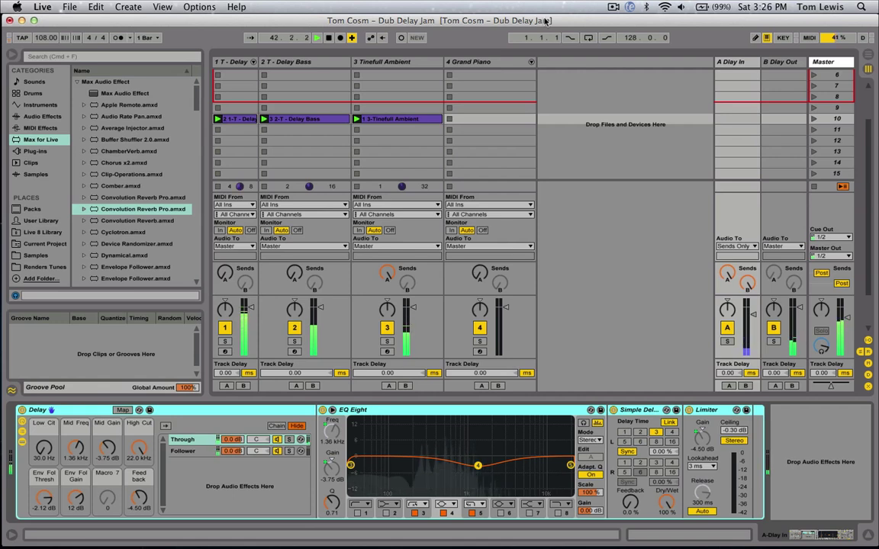
# Examine the device chains on the return tracks A Dlay In and B Dlay Out.
pyautogui.click(724, 63)
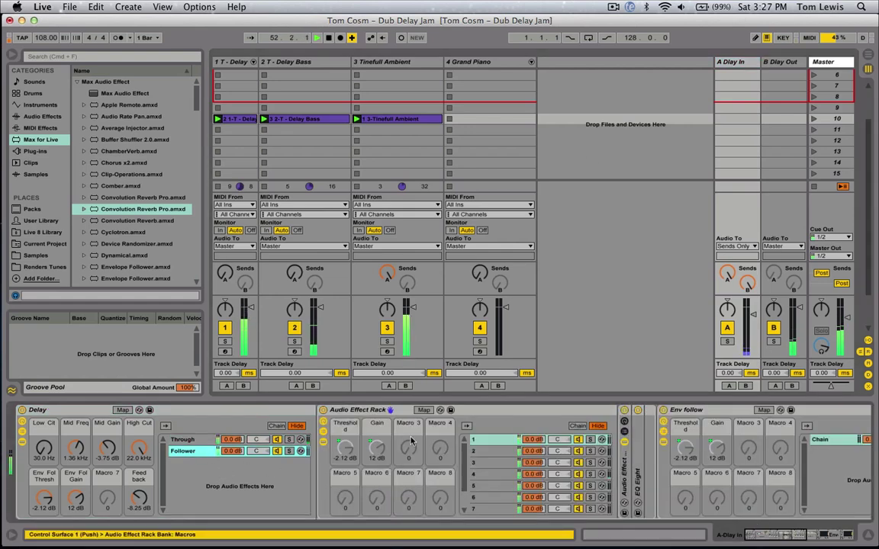
pyautogui.click(767, 62)
pyautogui.hscroll(5, 577, 431)
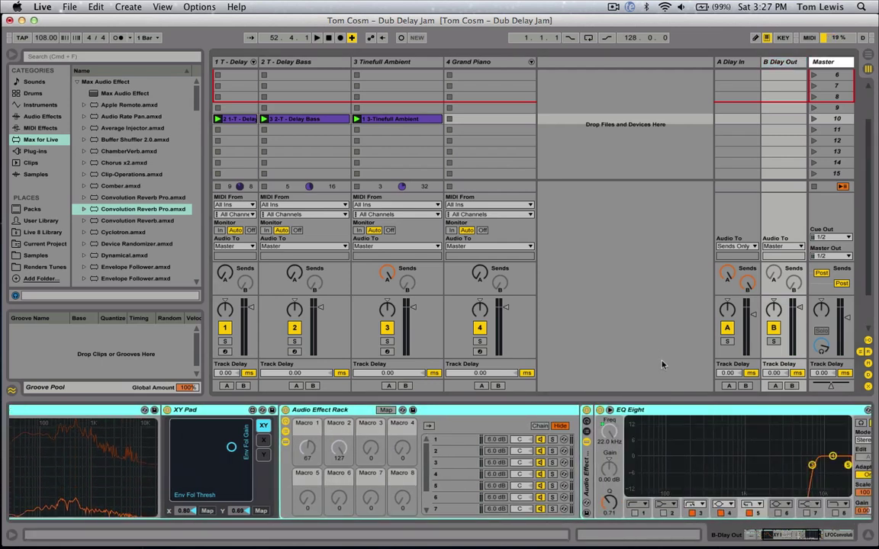
pyautogui.click(758, 63)
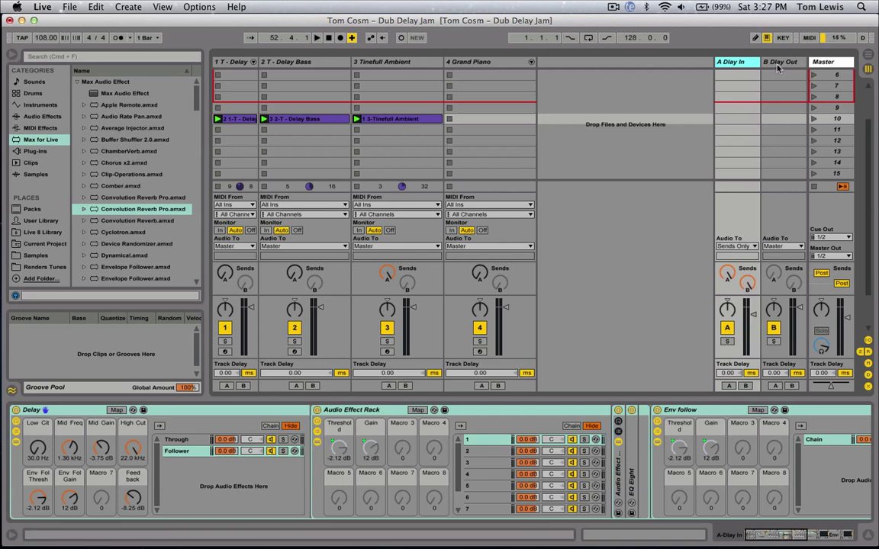
pyautogui.click(778, 65)
pyautogui.click(725, 64)
pyautogui.press('Right')
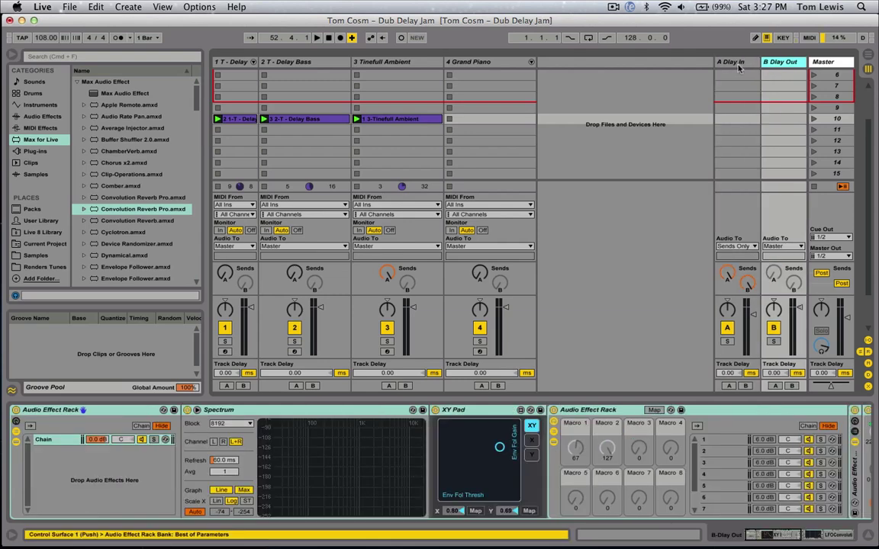
pyautogui.click(738, 69)
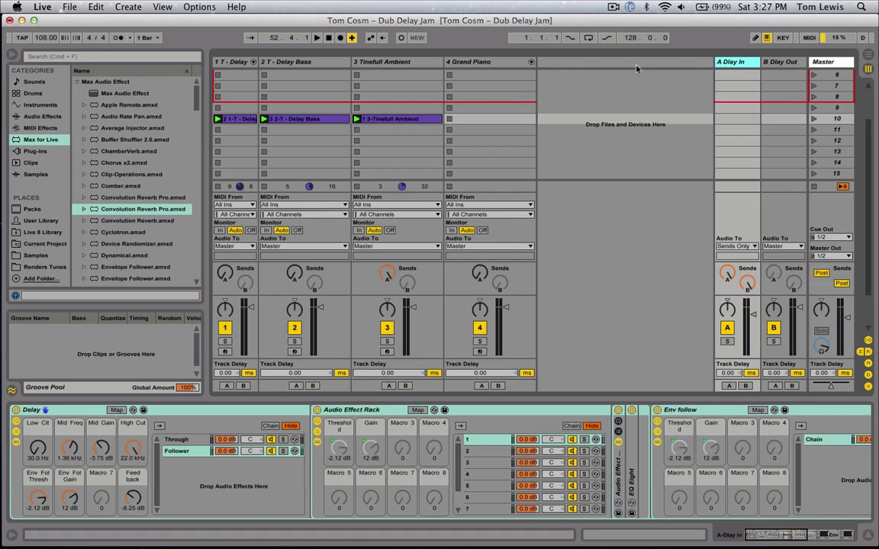
# Insert a new return track and delete the existing Dlay In and Dlay Out return tracks.
pyautogui.click(772, 63)
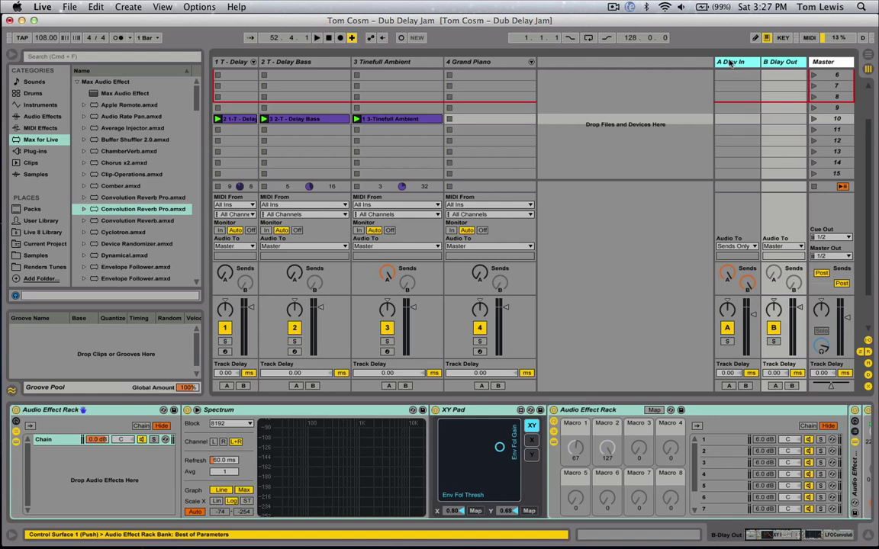
pyautogui.click(128, 7)
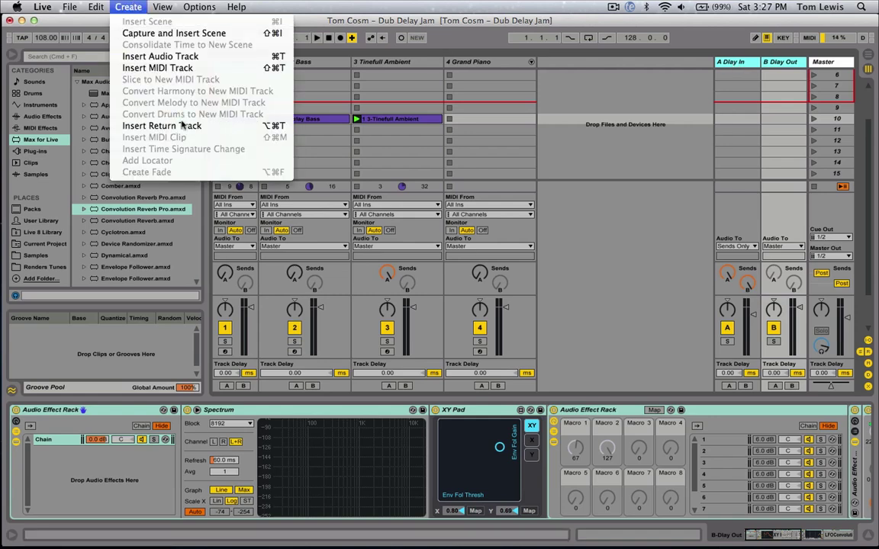
pyautogui.click(685, 94)
pyautogui.click(687, 63)
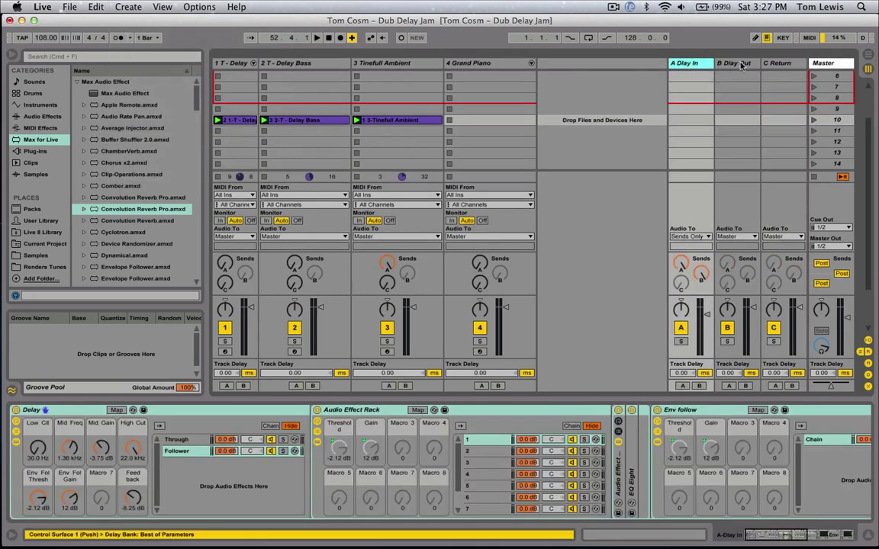
pyautogui.click(740, 65)
pyautogui.press('Delete')
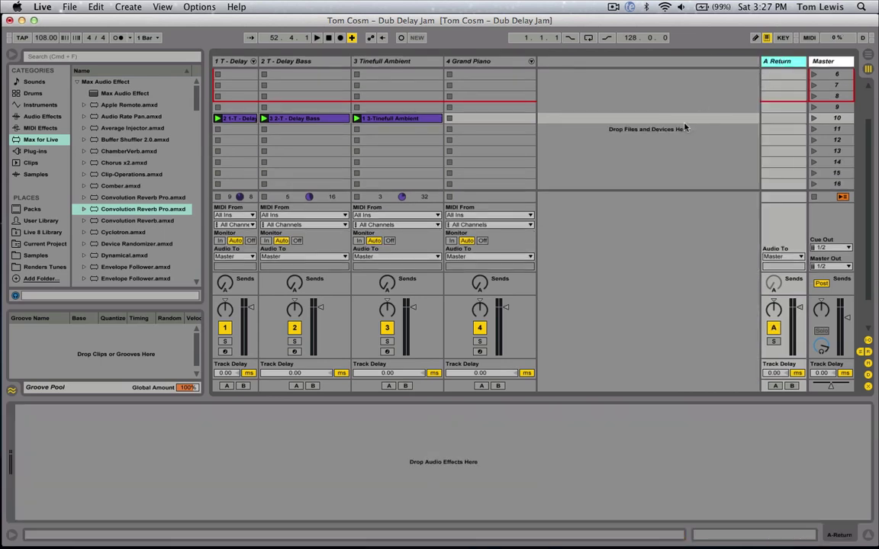
# Load the Simple Delay audio effect on the new return track and set its Dry/Wet to 100%.
pyautogui.click(46, 116)
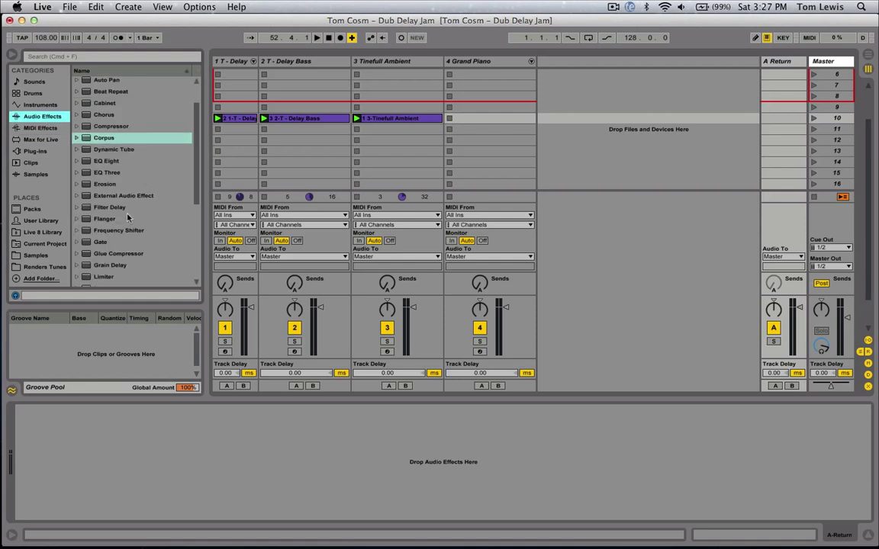
pyautogui.scroll(-5, 127, 218)
pyautogui.click(121, 235)
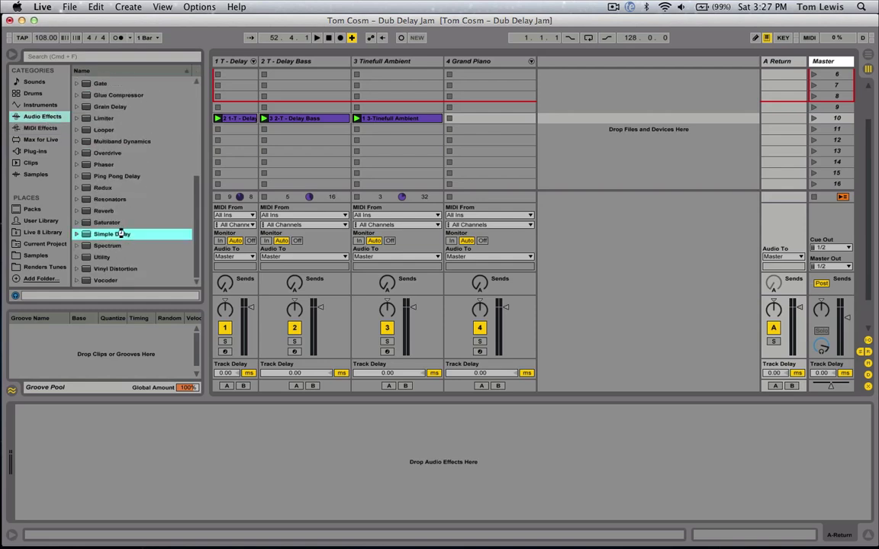
pyautogui.doubleClick(120, 234)
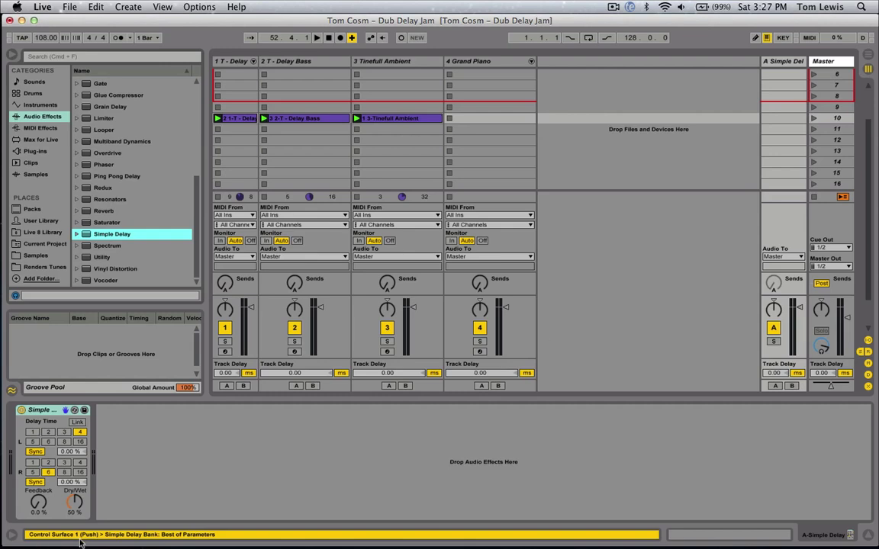
pyautogui.moveTo(74, 502); pyautogui.dragTo(74, 465)
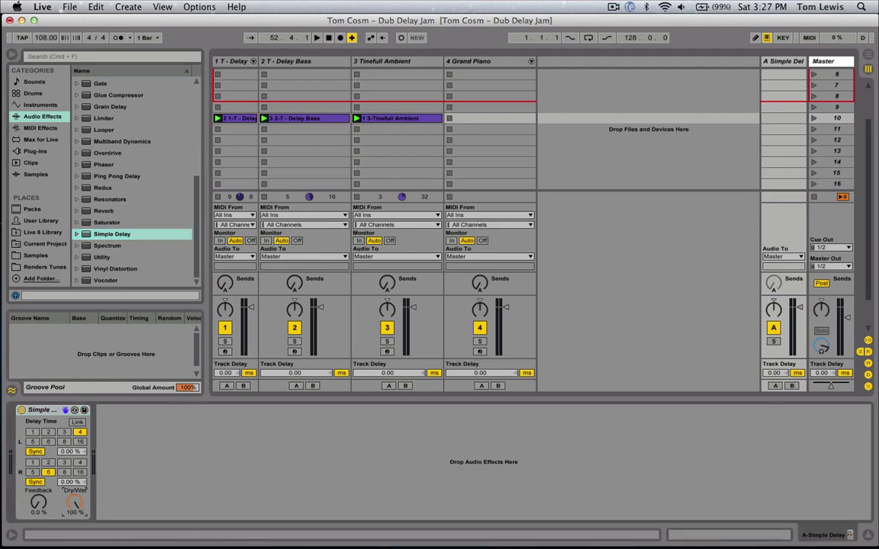
pyautogui.click(74, 433)
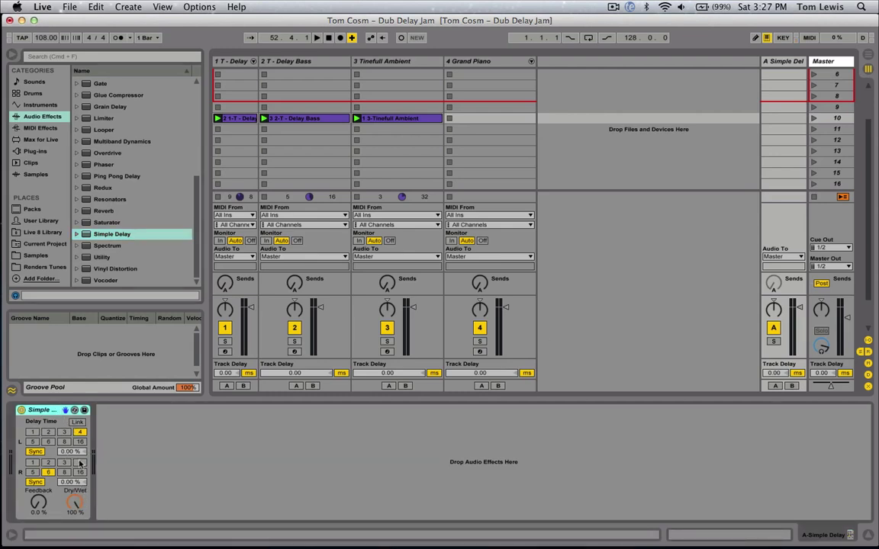
pyautogui.click(74, 504)
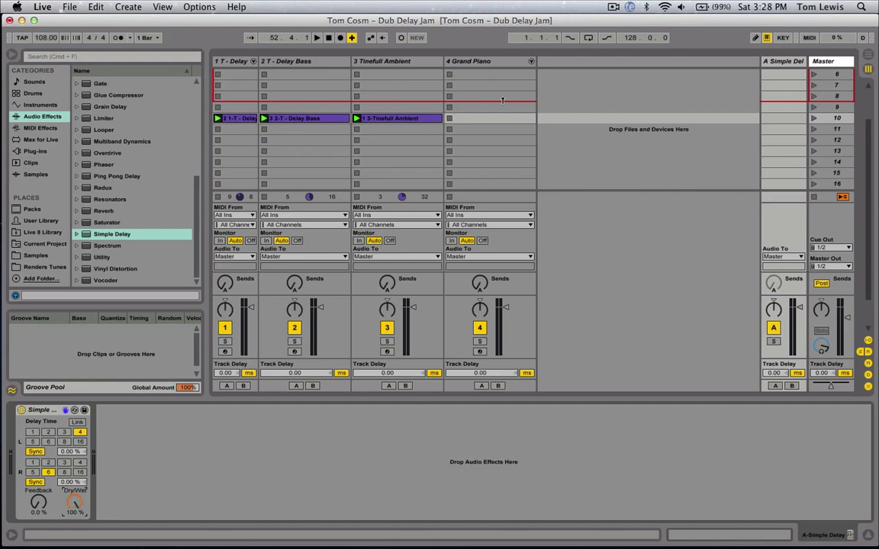
# Start playback and solo the Tinefull Ambient track.
pyautogui.click(348, 61)
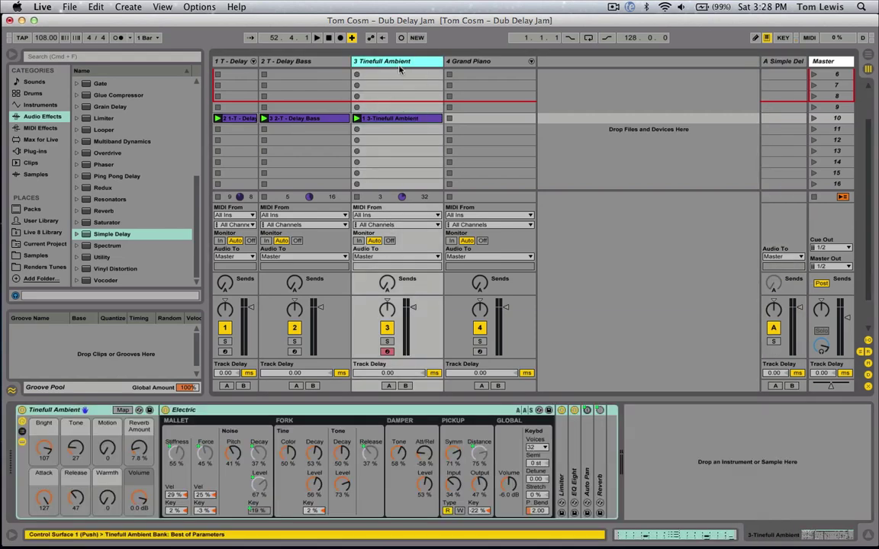
pyautogui.press('space')
pyautogui.click(386, 341)
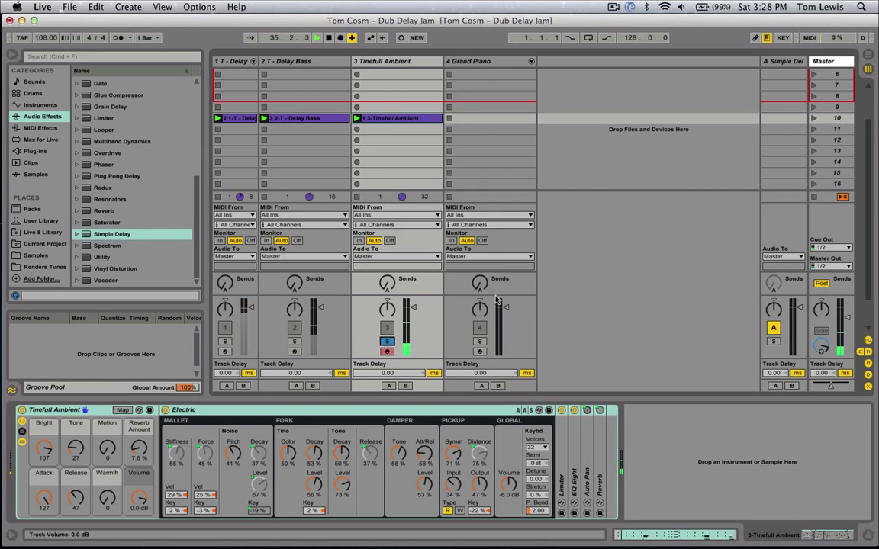
# Link the left and right channels of the return track's Simple Delay and set the delay time to 3.
pyautogui.click(783, 61)
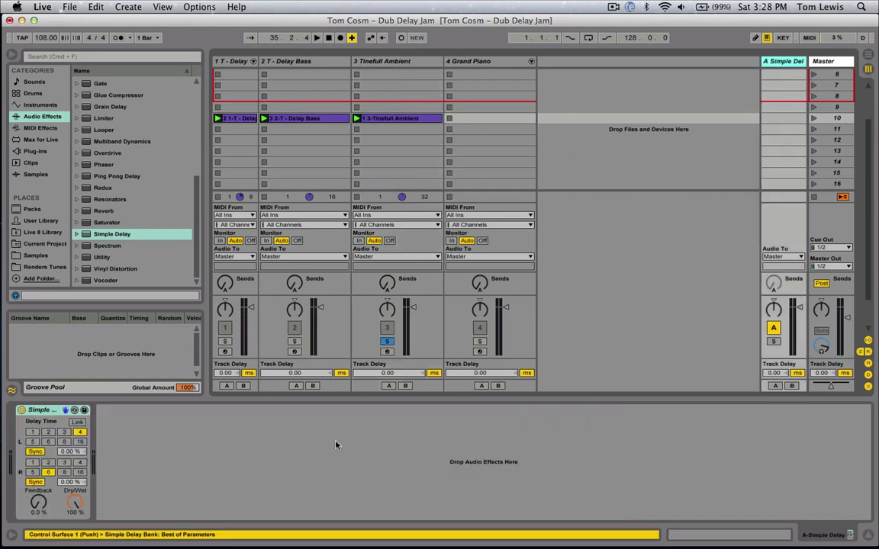
pyautogui.click(73, 505)
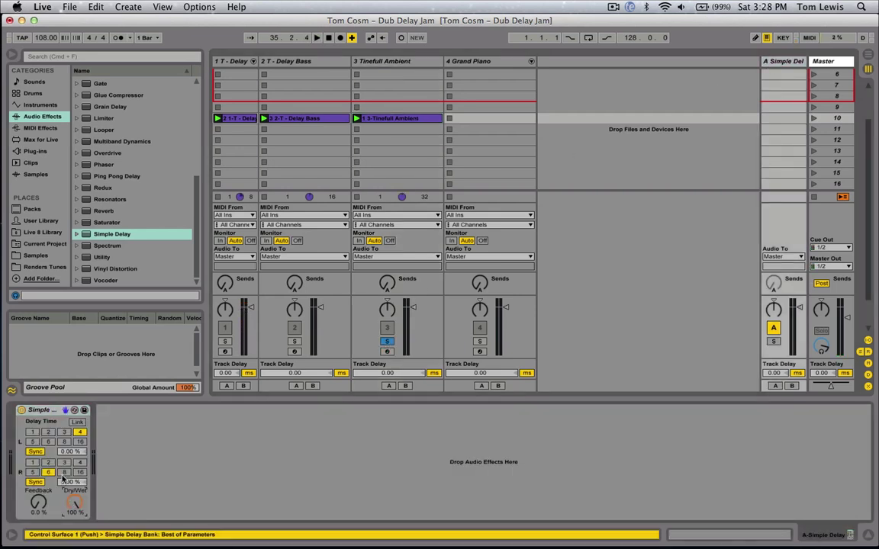
pyautogui.click(77, 423)
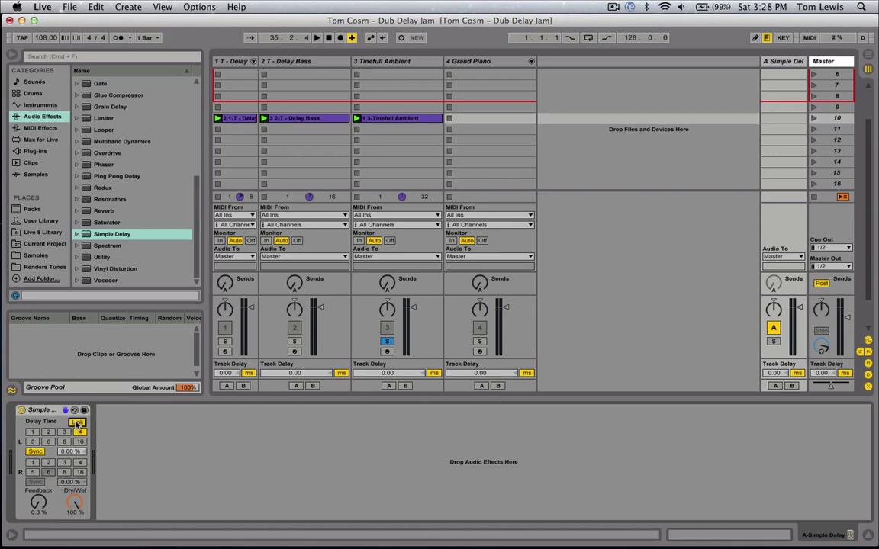
pyautogui.click(76, 422)
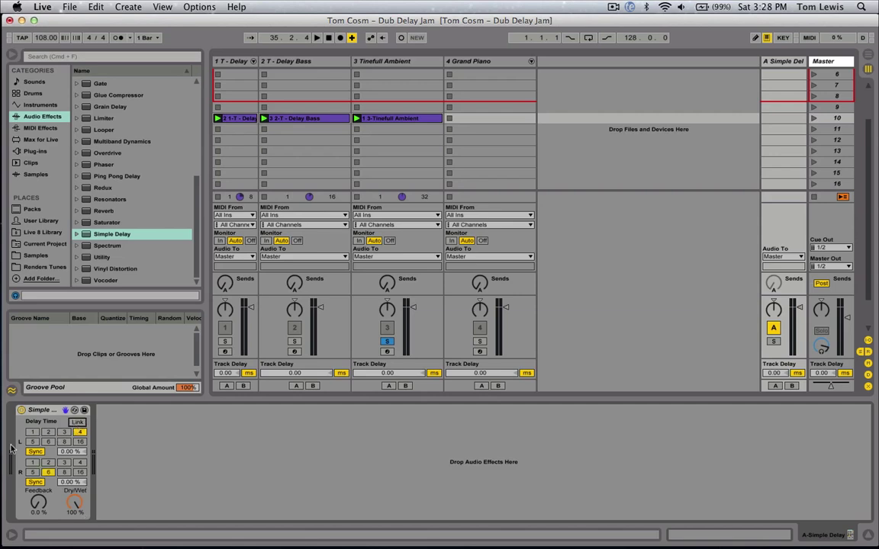
pyautogui.click(64, 463)
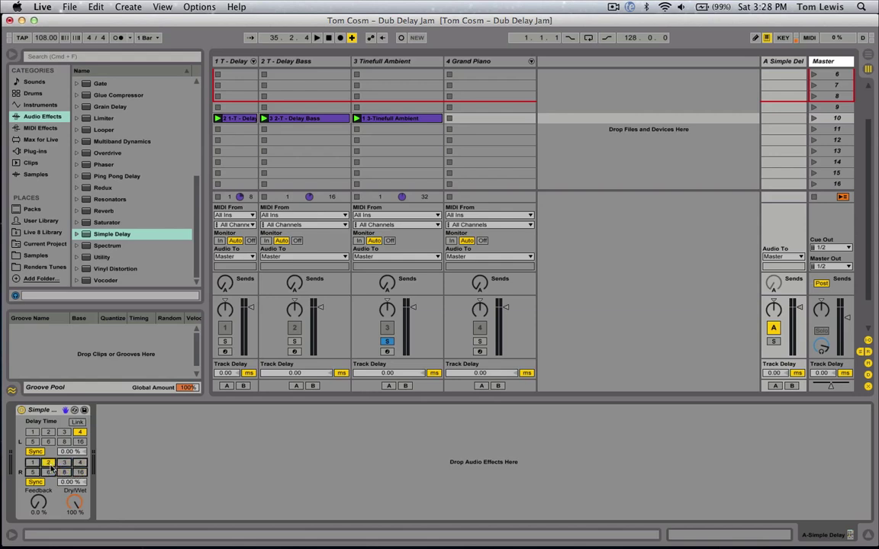
pyautogui.click(77, 422)
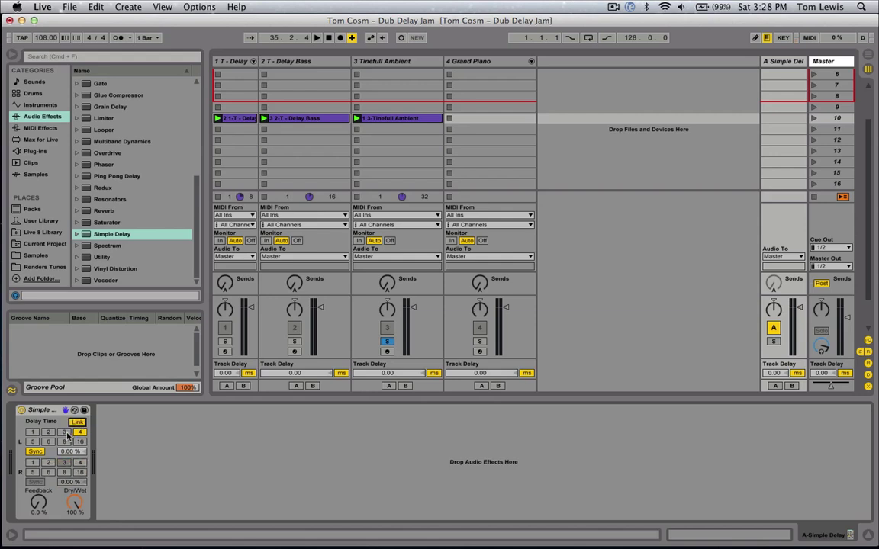
pyautogui.click(65, 433)
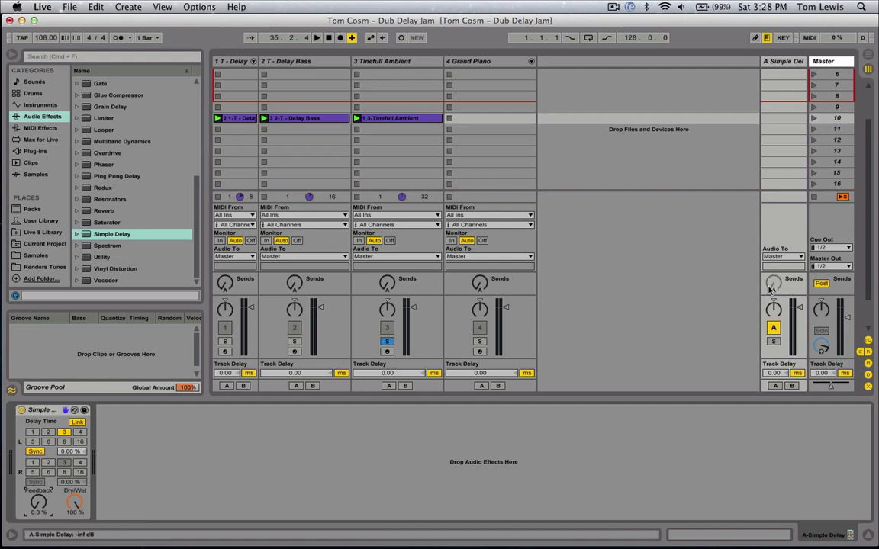
# Enable the return track's own send A and raise it to maximum to create a feedback loop.
pyautogui.click(779, 63)
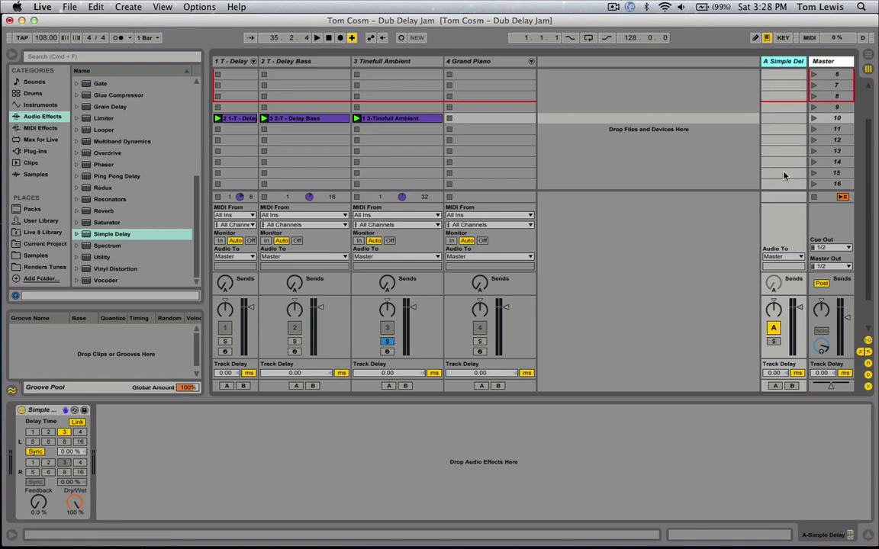
pyautogui.click(773, 283)
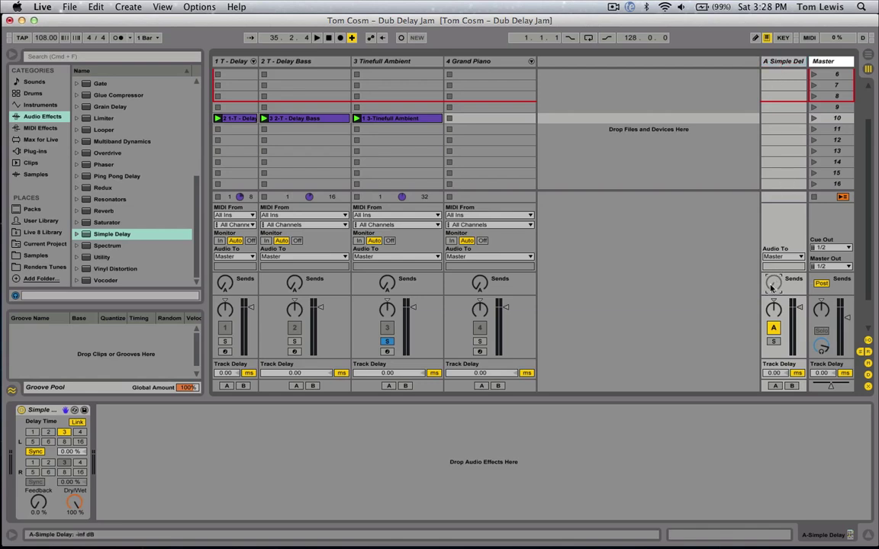
pyautogui.rightClick(779, 287)
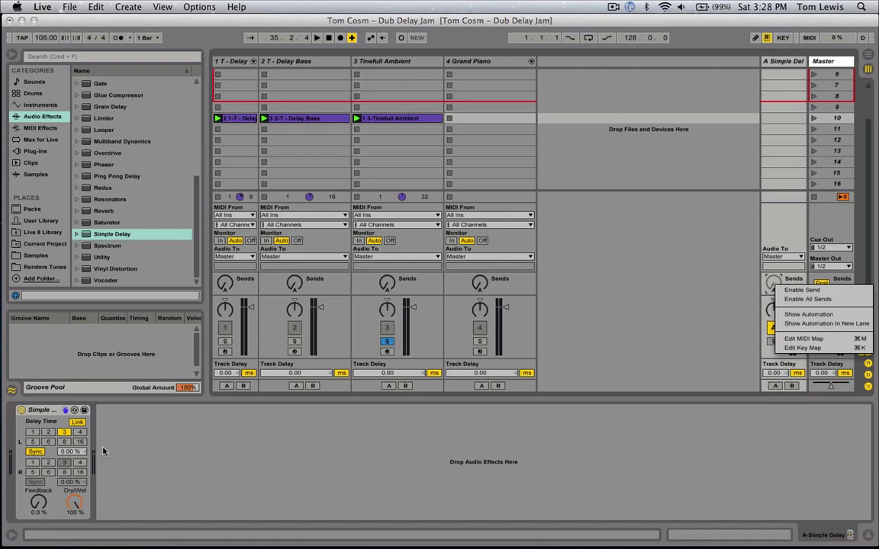
pyautogui.press('Escape')
pyautogui.rightClick(766, 289)
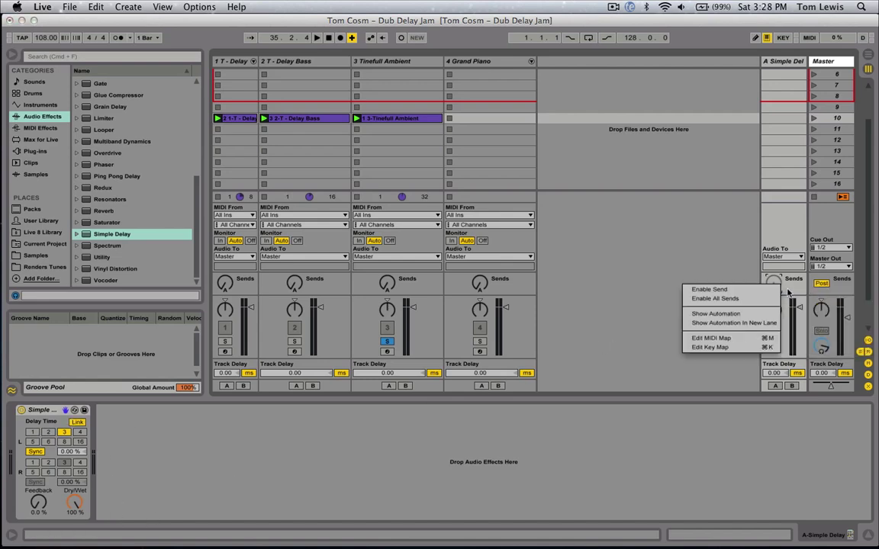
pyautogui.press('Escape')
pyautogui.moveTo(773, 284); pyautogui.dragTo(773, 279)
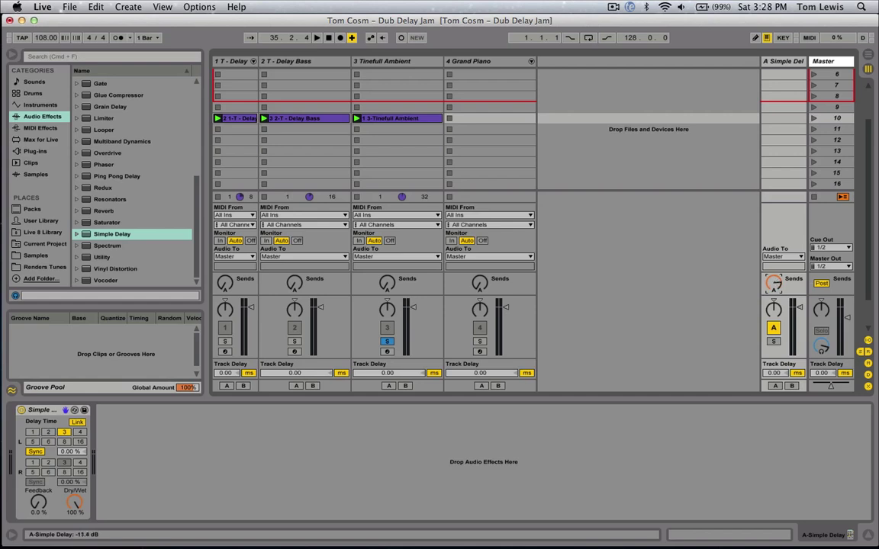
pyautogui.click(776, 65)
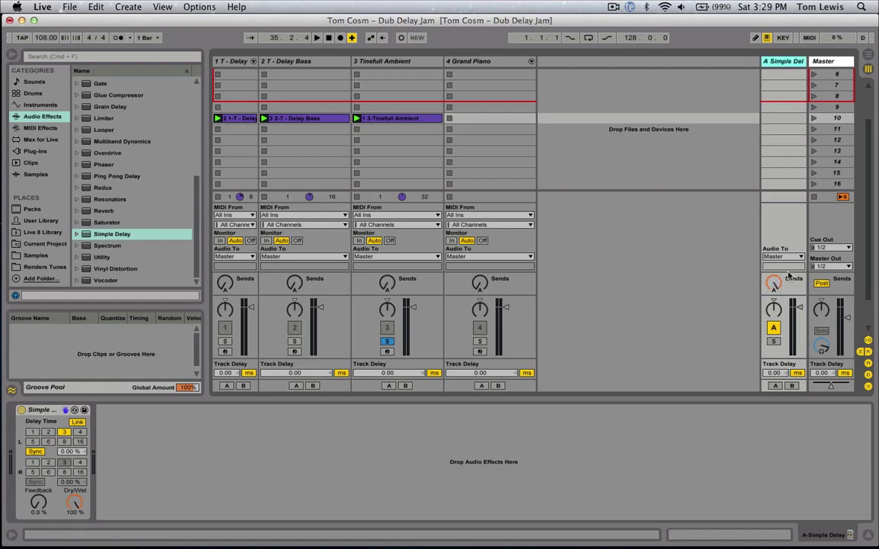
pyautogui.click(700, 255)
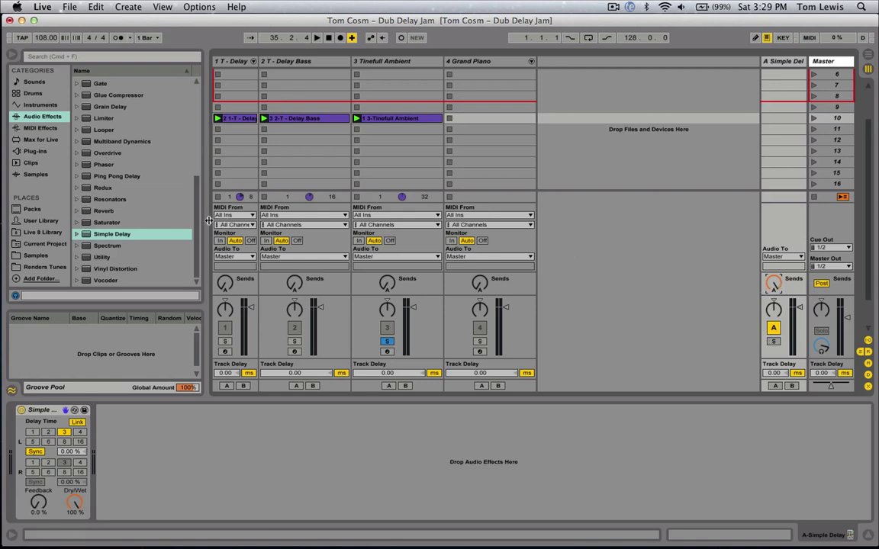
# Add a Limiter after the Simple Delay and set its gain to -3.70 dB.
pyautogui.scroll(2, 137, 191)
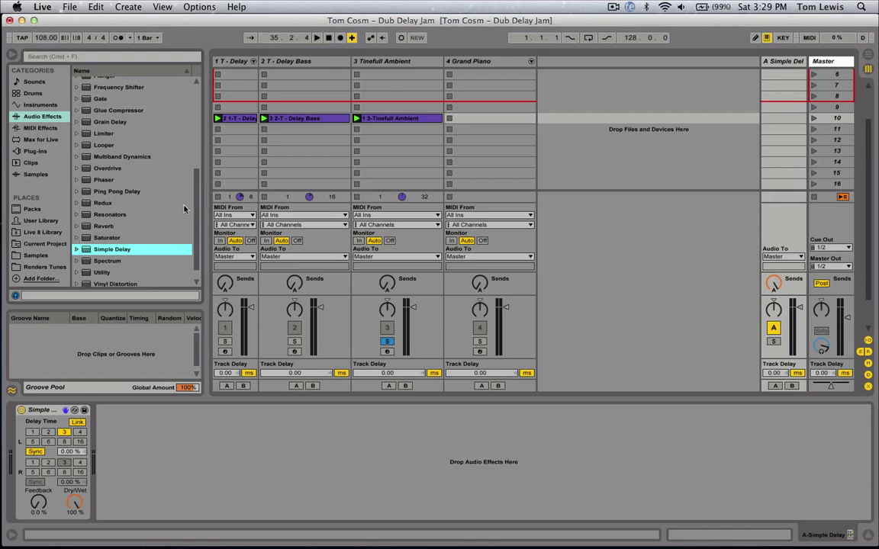
pyautogui.doubleClick(111, 133)
pyautogui.click(128, 432)
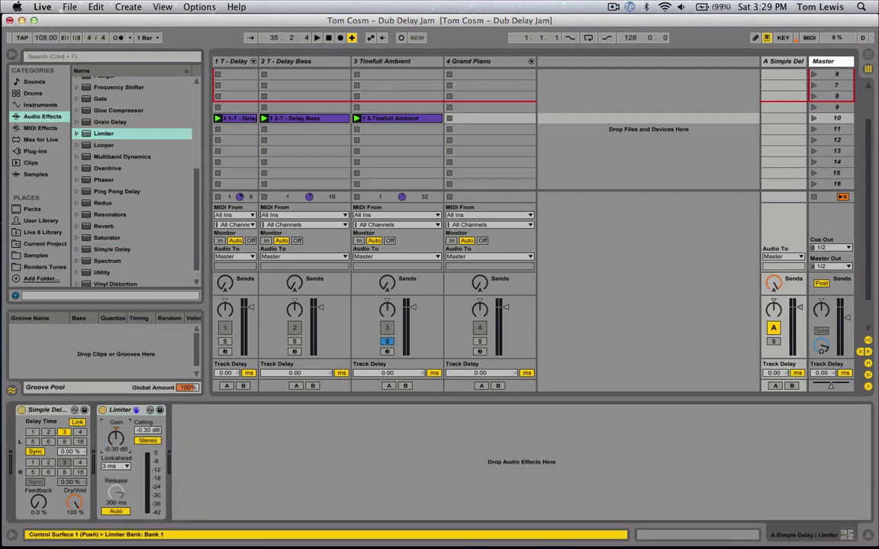
pyautogui.moveTo(115, 437); pyautogui.dragTo(116, 427)
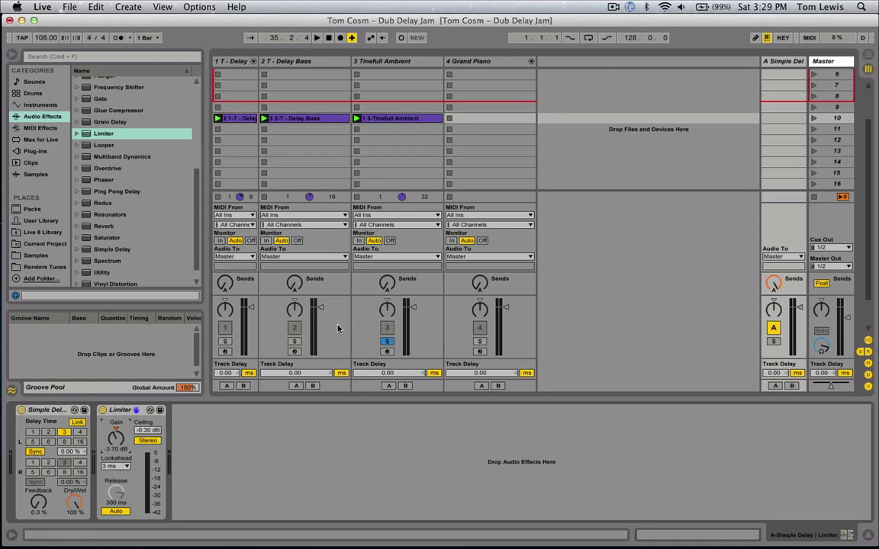
# Play the set and raise the Tinefull Ambient track's send A to maximum.
pyautogui.press('space')
pyautogui.moveTo(387, 290); pyautogui.dragTo(388, 262)
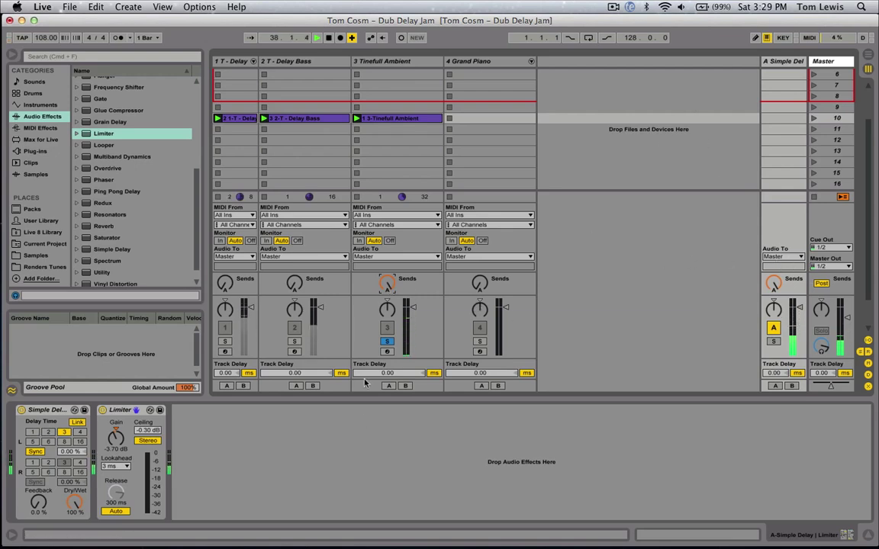
# Push the return track's Limiter gain up to 15.0 dB during the feedback, and bring it down to -4.40 dB.
pyautogui.click(784, 122)
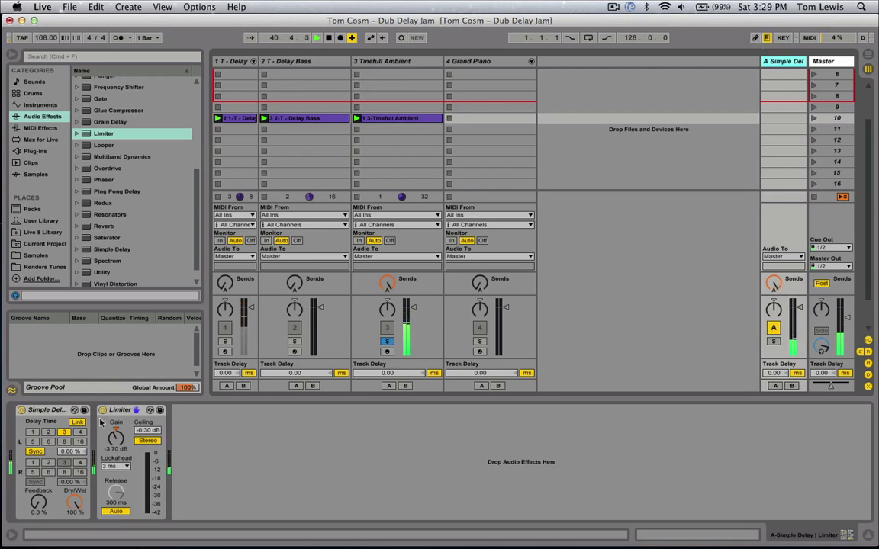
pyautogui.moveTo(115, 436); pyautogui.dragTo(115, 465)
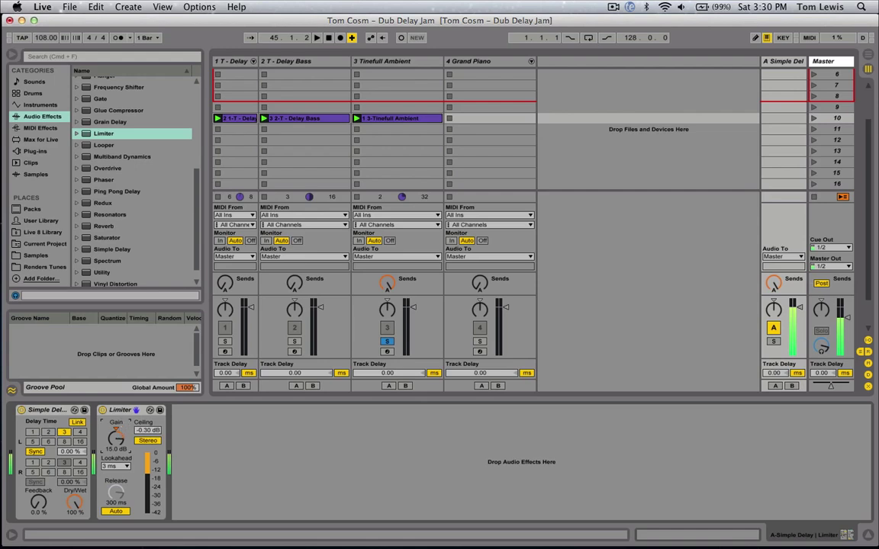
pyautogui.moveTo(116, 436); pyautogui.dragTo(116, 488)
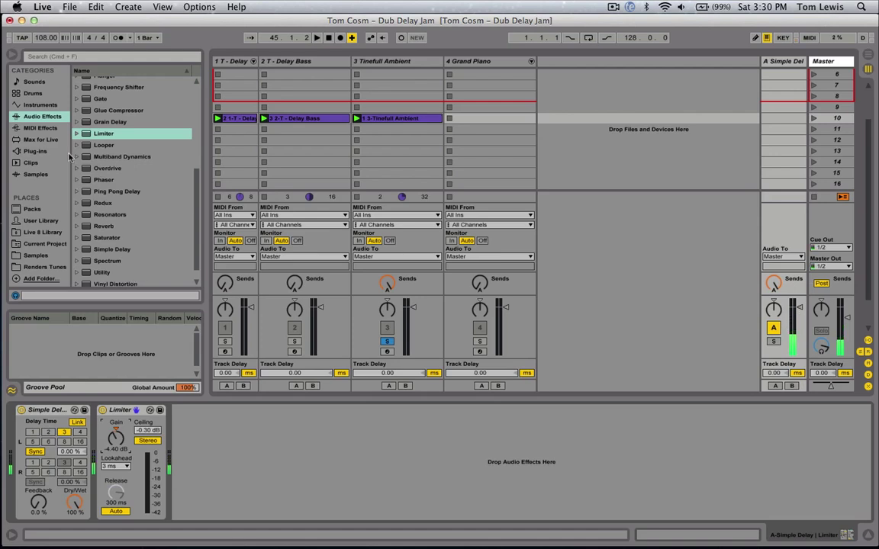
# Insert an EQ Eight before the Simple Delay on the return track.
pyautogui.scroll(4, 119, 187)
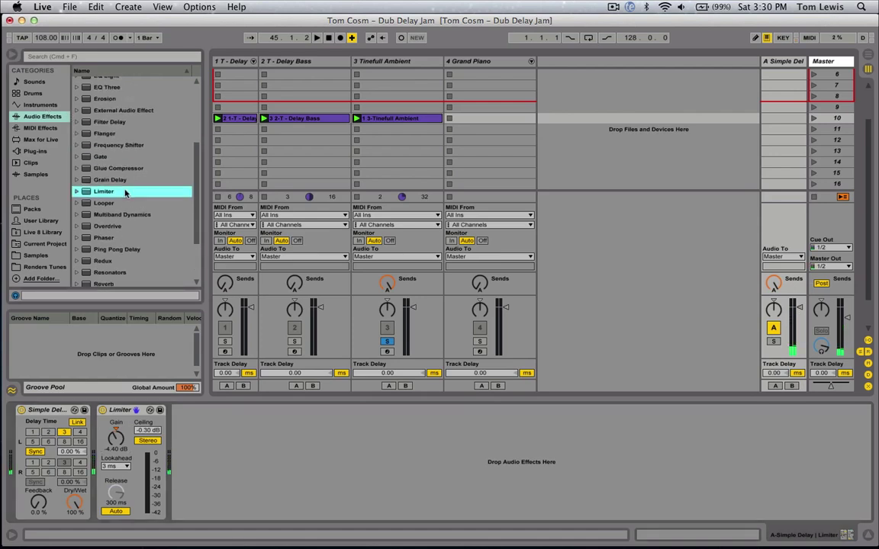
pyautogui.moveTo(115, 147)
pyautogui.mouseDown()
pyautogui.moveTo(123, 145)
pyautogui.moveTo(23, 426)
pyautogui.mouseUp()
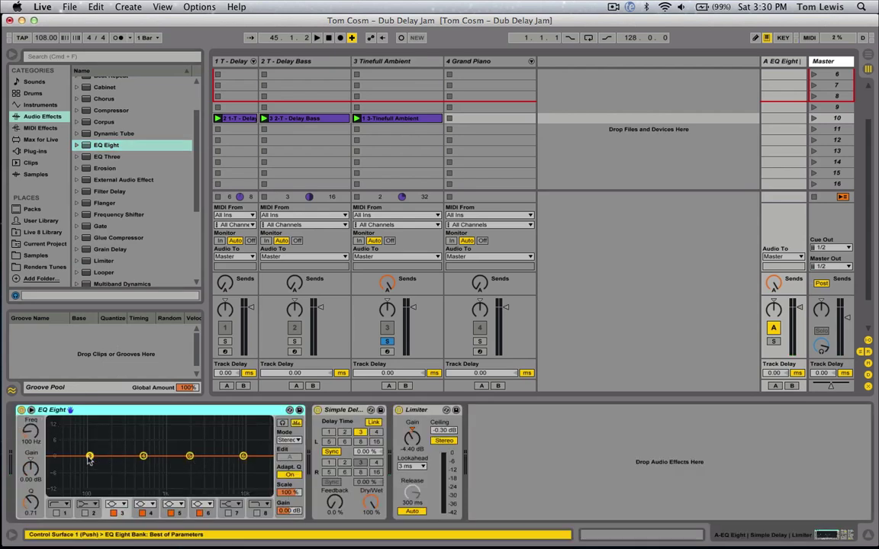
pyautogui.click(190, 455)
pyautogui.click(242, 456)
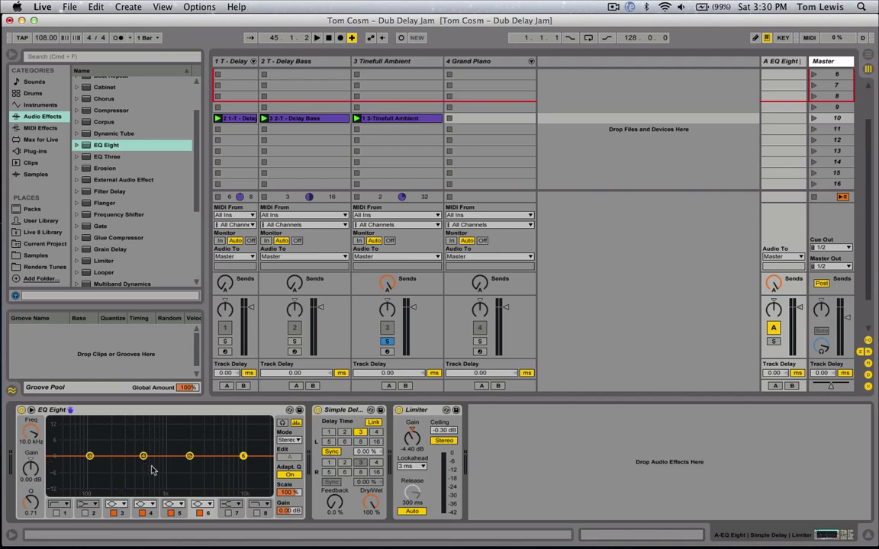
# Change EQ Eight's band 3 at 100 Hz to a steep low-cut filter, trying the high-cut shape along the way.
pyautogui.click(90, 457)
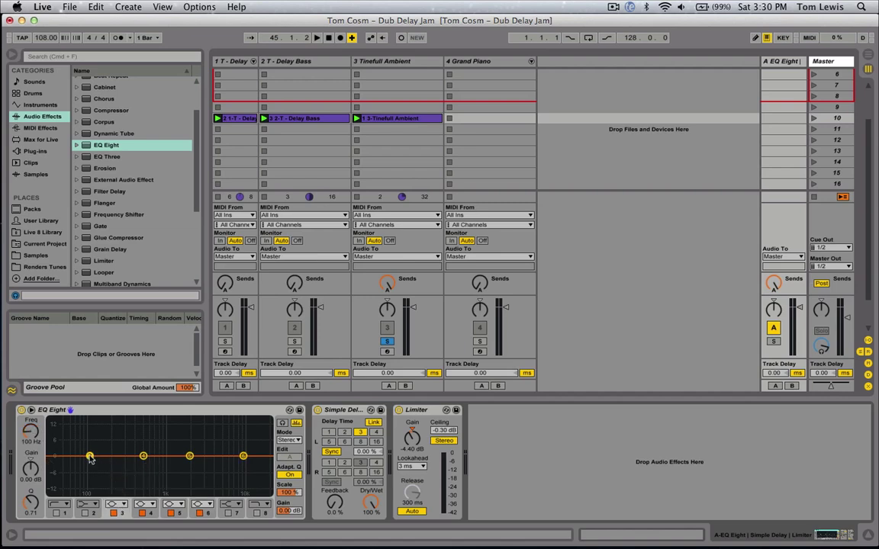
pyautogui.click(115, 504)
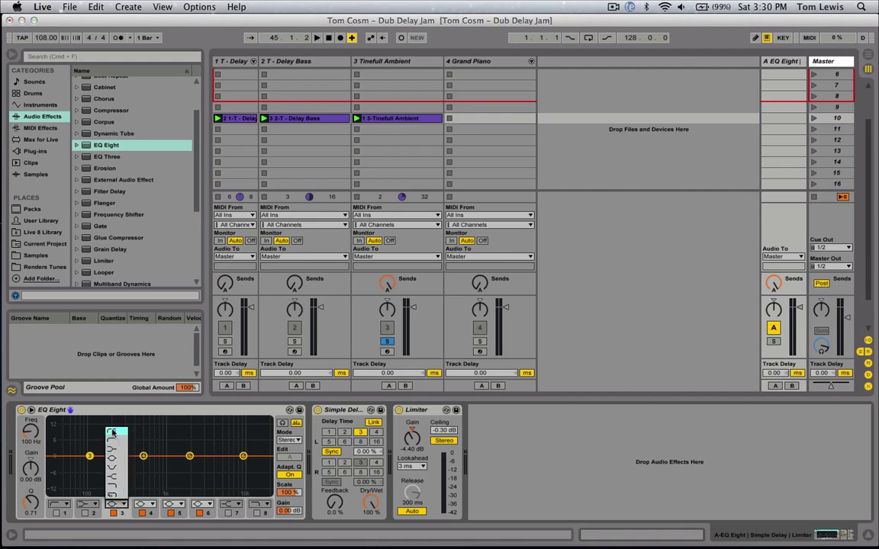
pyautogui.click(111, 433)
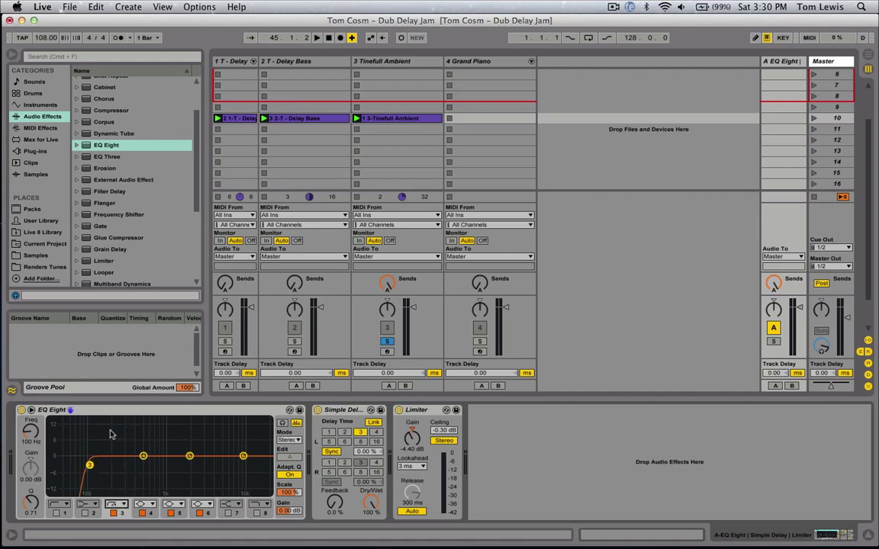
pyautogui.click(116, 504)
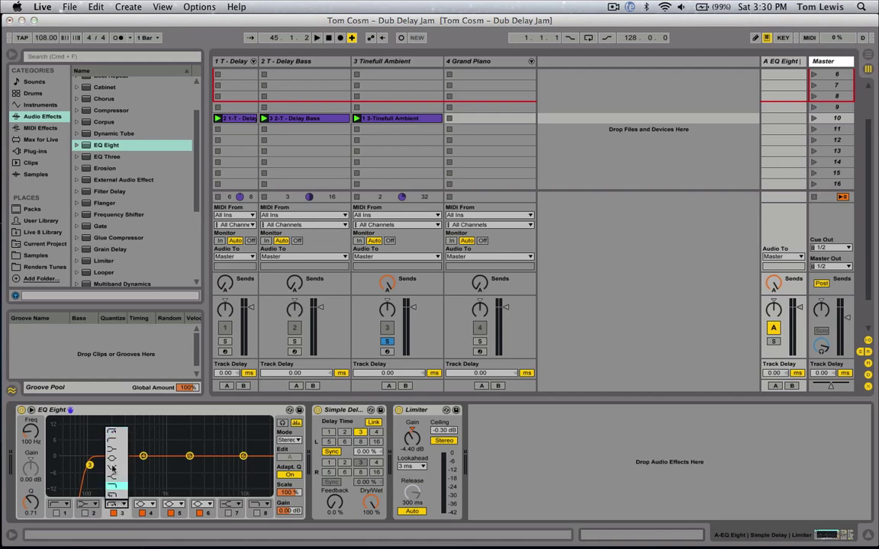
pyautogui.click(116, 435)
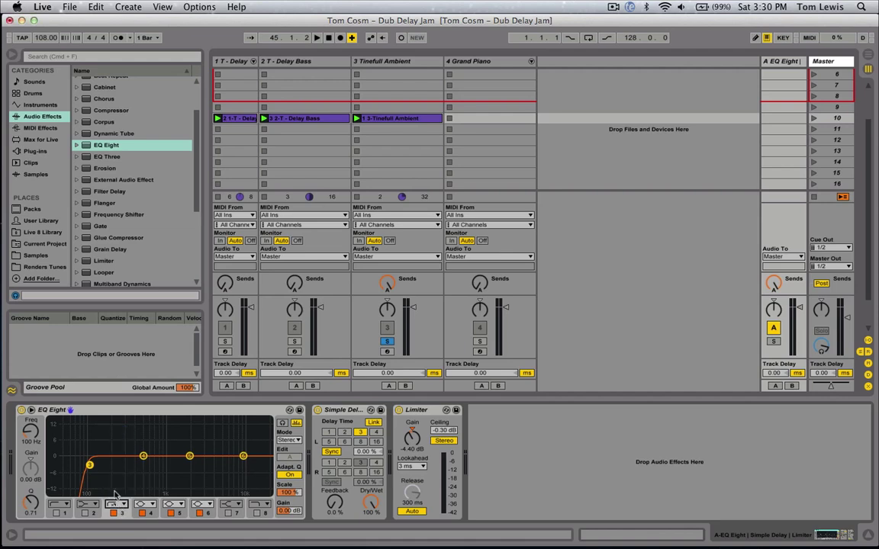
pyautogui.click(116, 504)
pyautogui.click(117, 498)
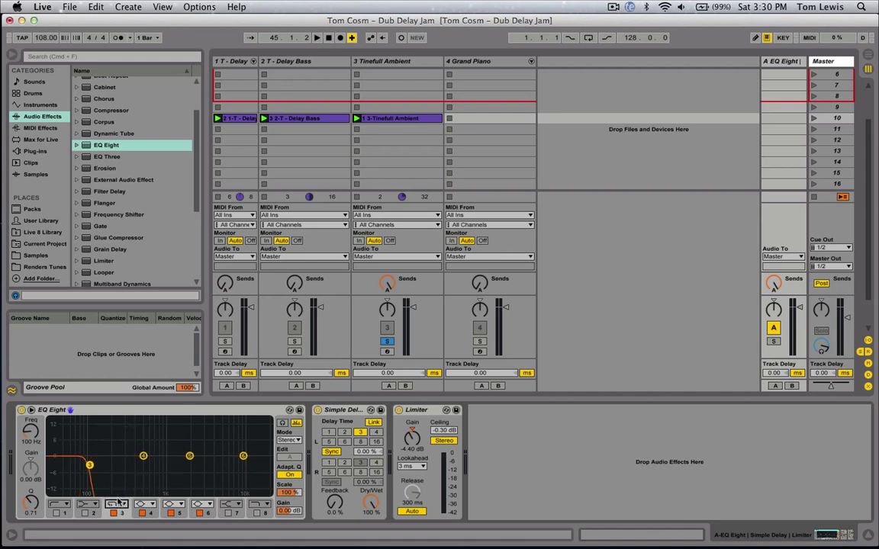
pyautogui.click(116, 504)
pyautogui.click(102, 466)
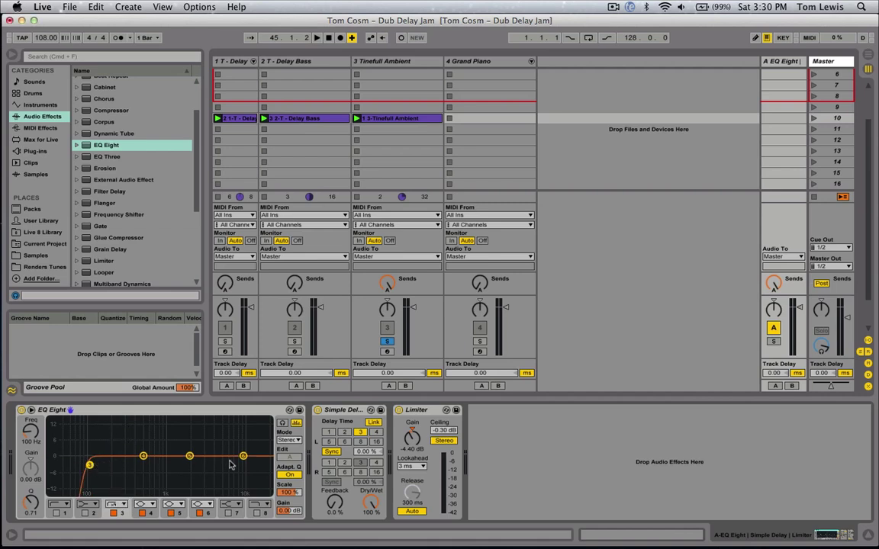
# Change EQ Eight's band 6 at 10.0 kHz to a steep high-cut filter.
pyautogui.click(243, 457)
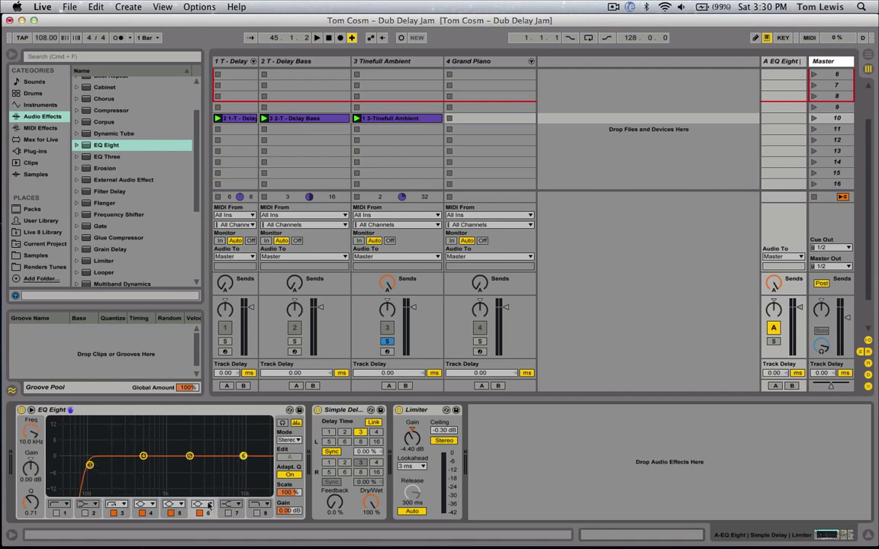
pyautogui.click(201, 505)
pyautogui.click(200, 495)
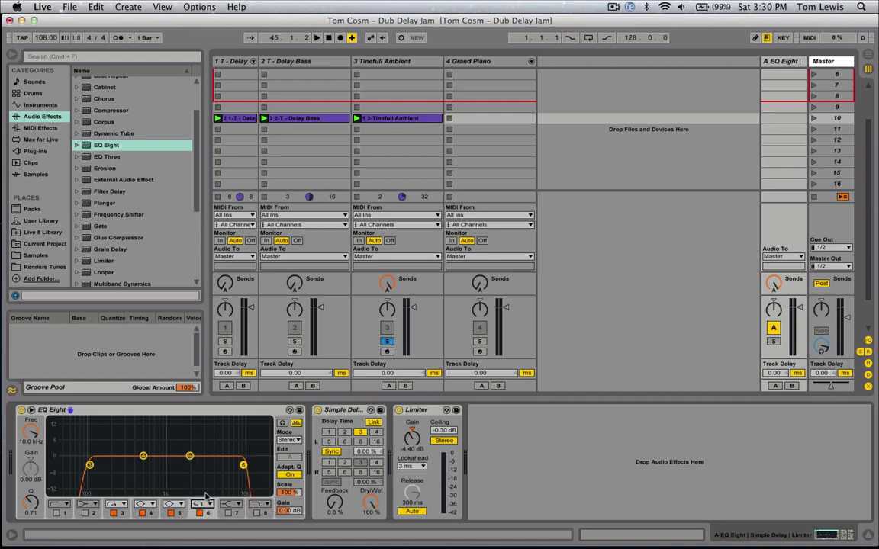
pyautogui.click(144, 457)
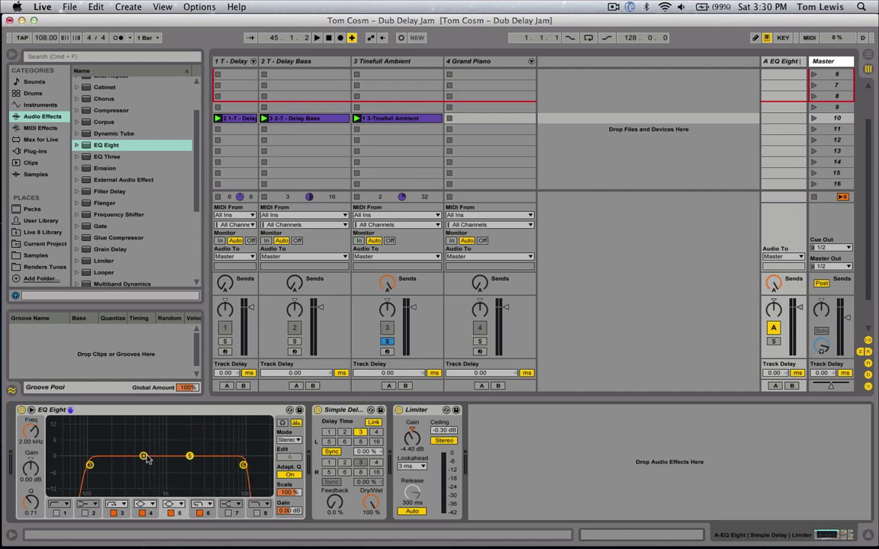
# Group the EQ Eight, Simple Delay and Limiter into an Audio Effect Rack and show its macro controls.
pyautogui.click(174, 416)
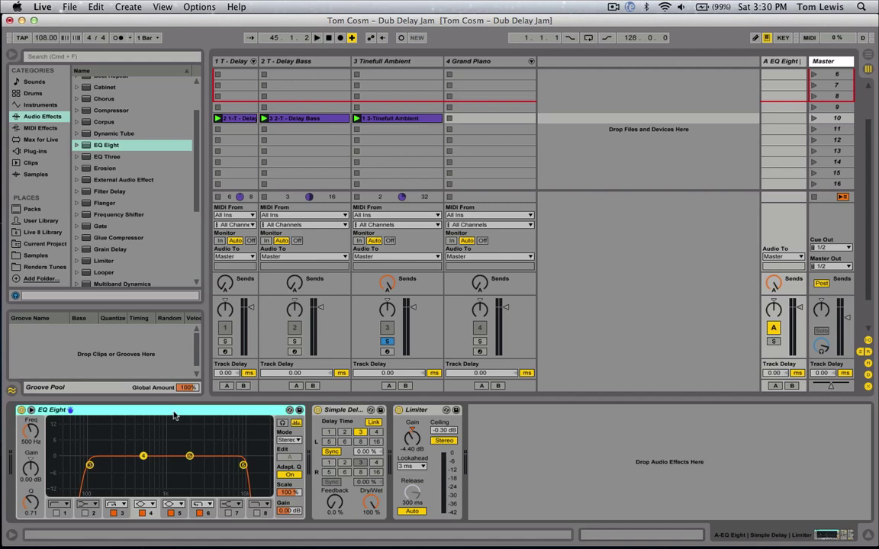
pyautogui.rightClick(221, 410)
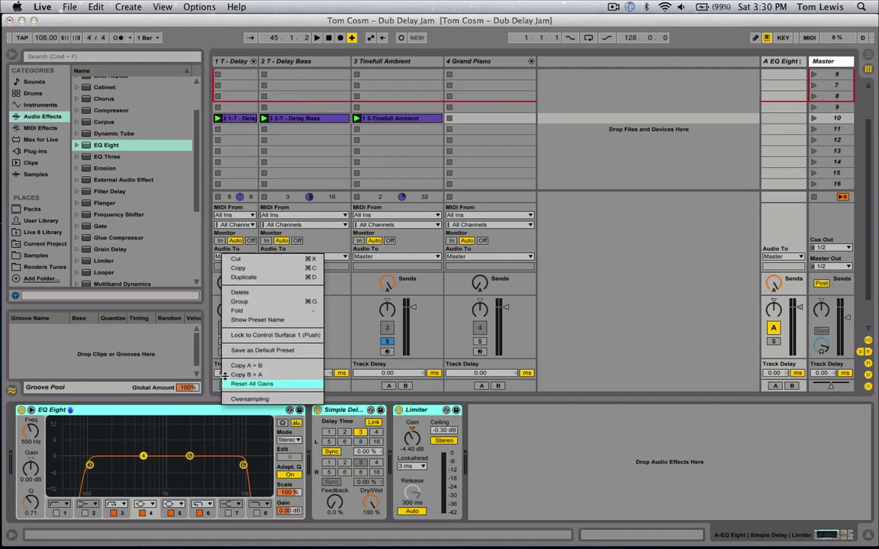
pyautogui.click(222, 274)
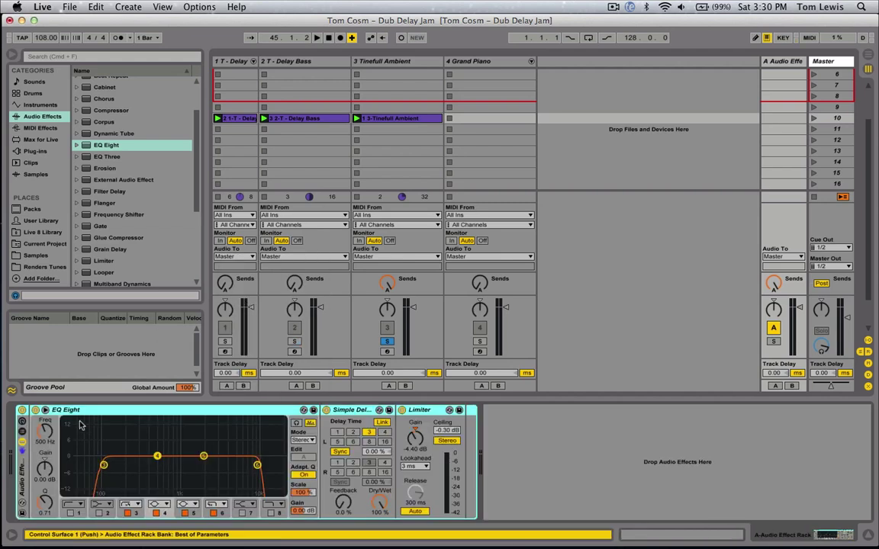
pyautogui.click(21, 431)
# Enable macro mapping on the rack and map the frequency of EQ Eight's band 3 to Macro 1.
pyautogui.click(124, 411)
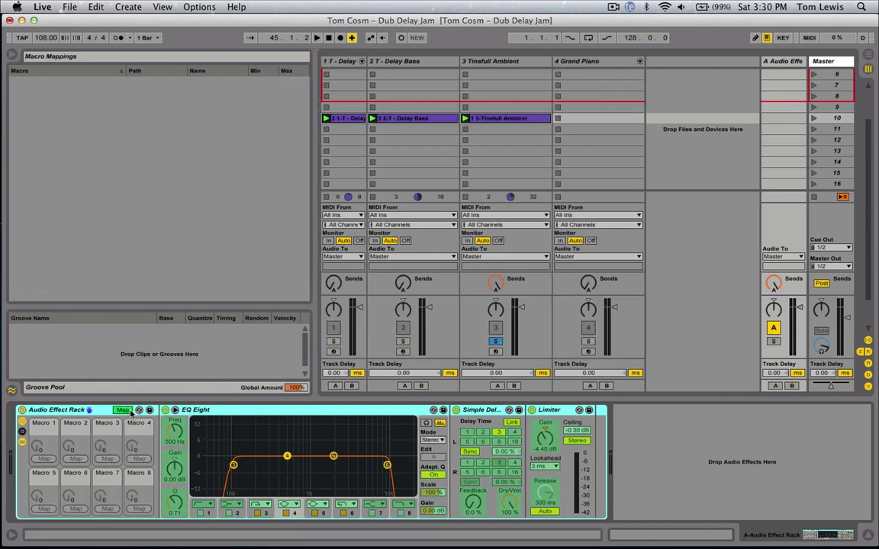
pyautogui.click(234, 465)
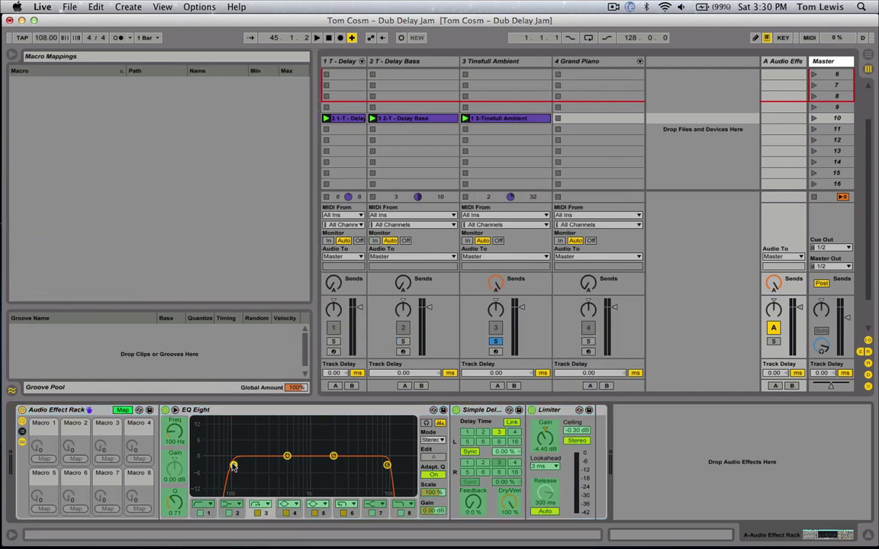
pyautogui.click(176, 429)
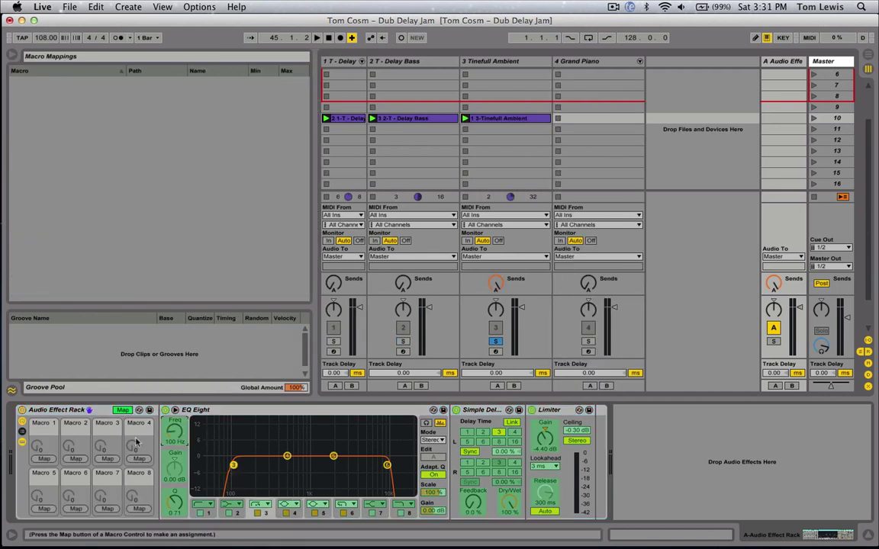
pyautogui.click(43, 459)
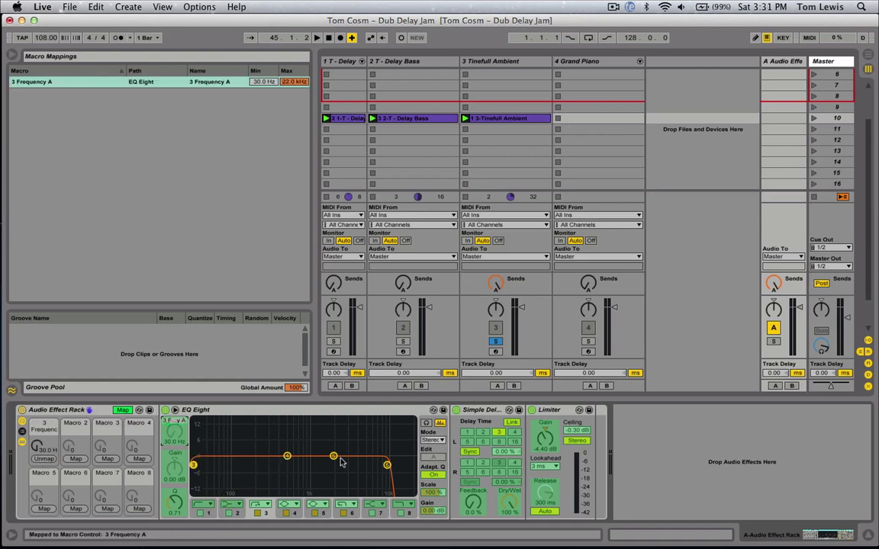
# Map the frequency of EQ Eight's band 6 to Macro 4.
pyautogui.click(387, 467)
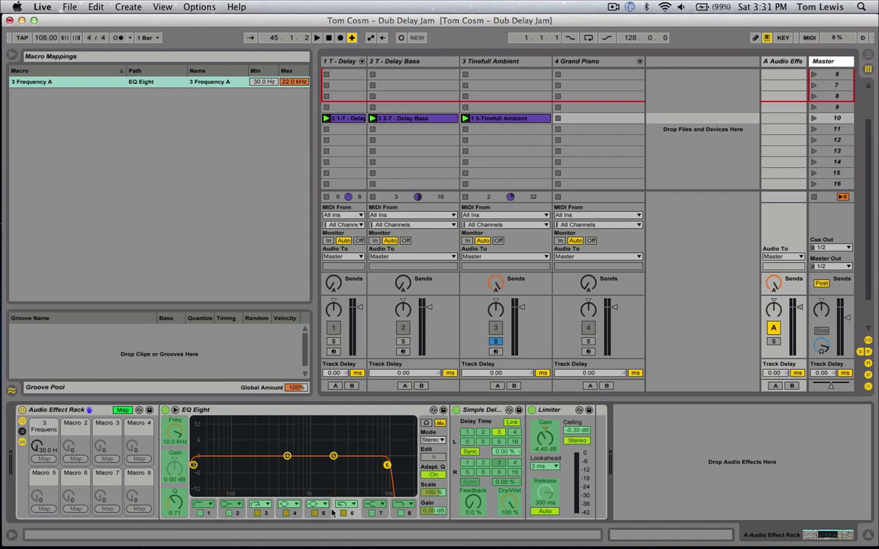
pyautogui.click(175, 437)
pyautogui.click(139, 458)
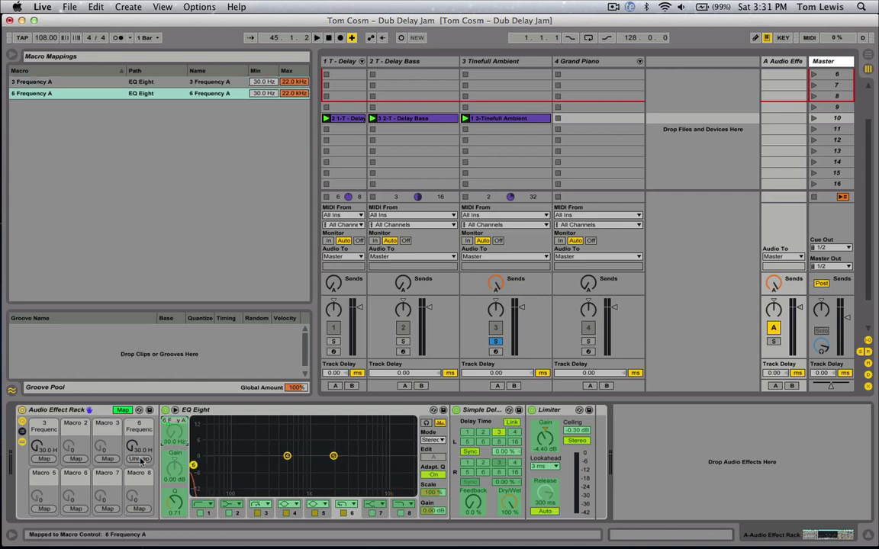
# Open up both filters by setting the band 6 frequency macro to 22.0 kHz and the band 3 frequency macro to 30.0 Hz.
pyautogui.moveTo(138, 446); pyautogui.dragTo(139, 389)
pyautogui.moveTo(43, 448)
pyautogui.mouseDown()
pyautogui.moveTo(44, 431)
pyautogui.moveTo(44, 457)
pyautogui.mouseUp()
pyautogui.moveTo(138, 446); pyautogui.dragTo(138, 400)
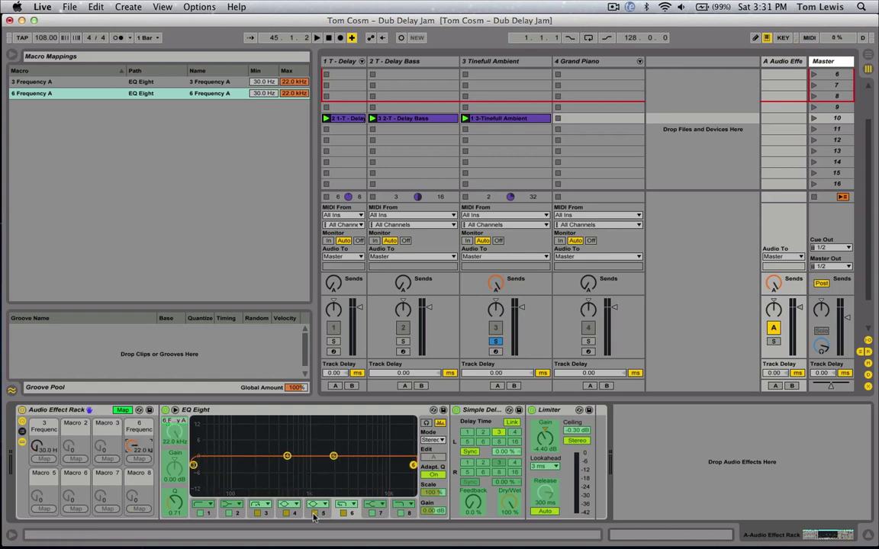
# Turn off EQ Eight's band 5 and map the frequency of band 4 to Macro 2.
pyautogui.press('super+m')
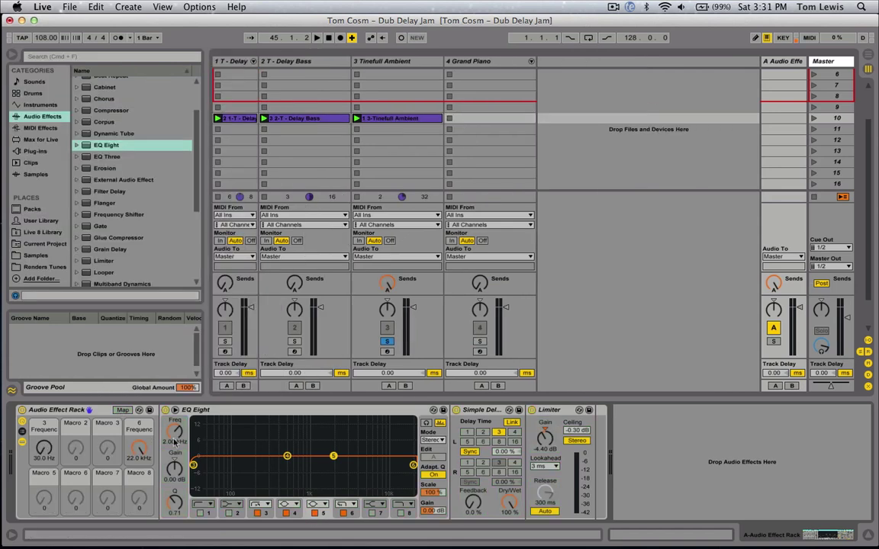
pyautogui.click(317, 515)
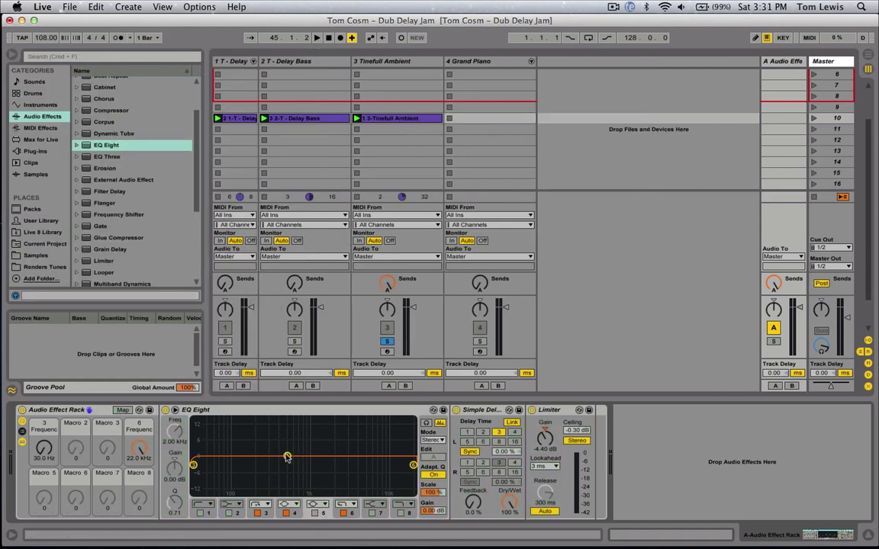
pyautogui.click(122, 410)
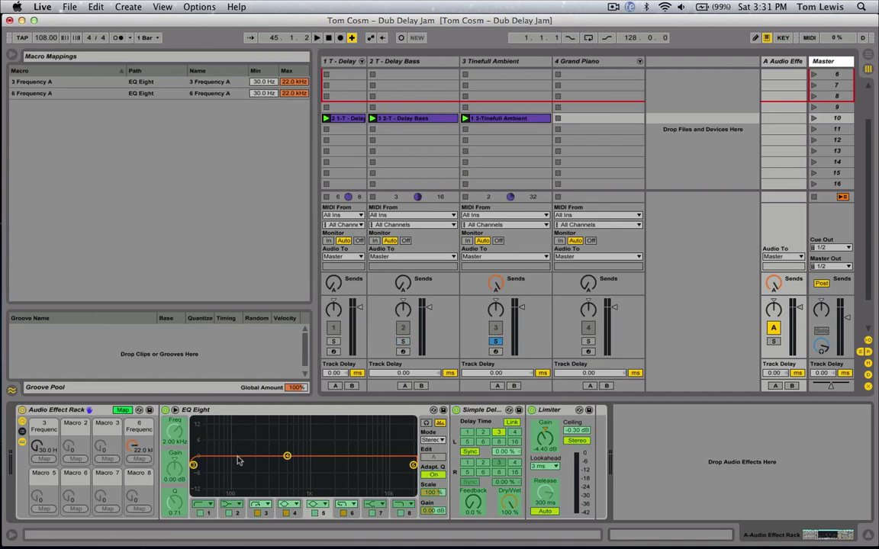
pyautogui.click(286, 456)
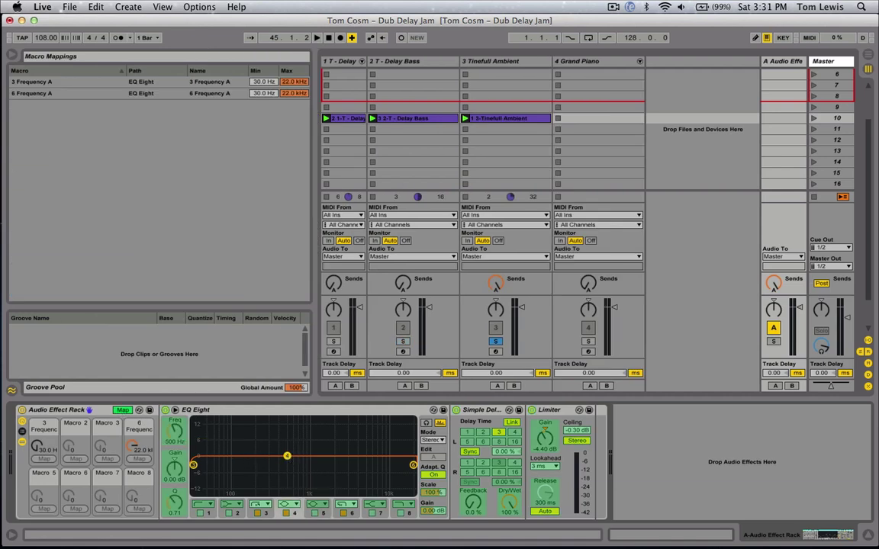
pyautogui.click(174, 433)
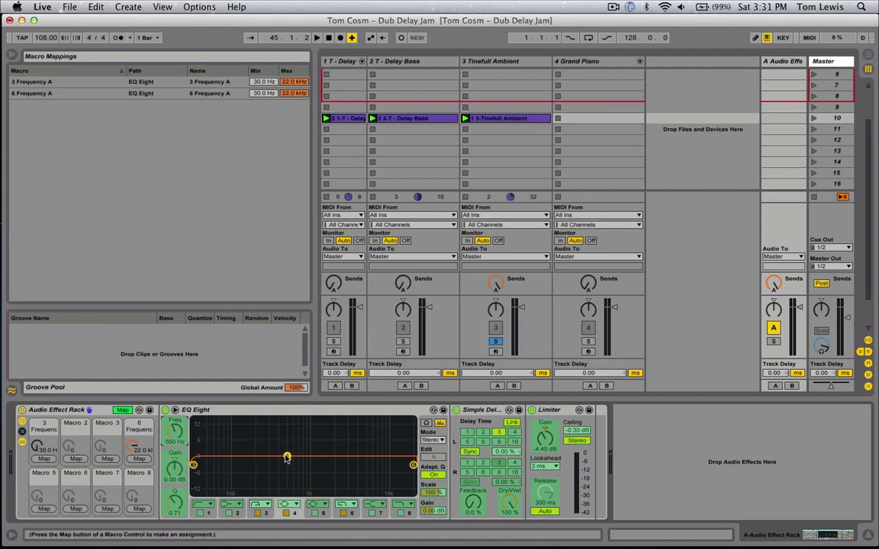
pyautogui.click(77, 459)
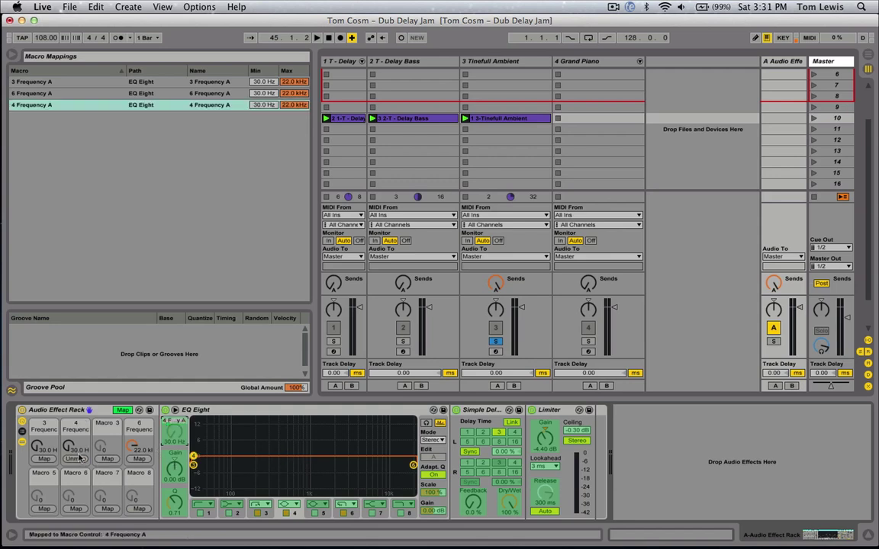
# Map the gain of EQ Eight's band 4 to Macro 3.
pyautogui.rightClick(176, 471)
pyautogui.press('Escape')
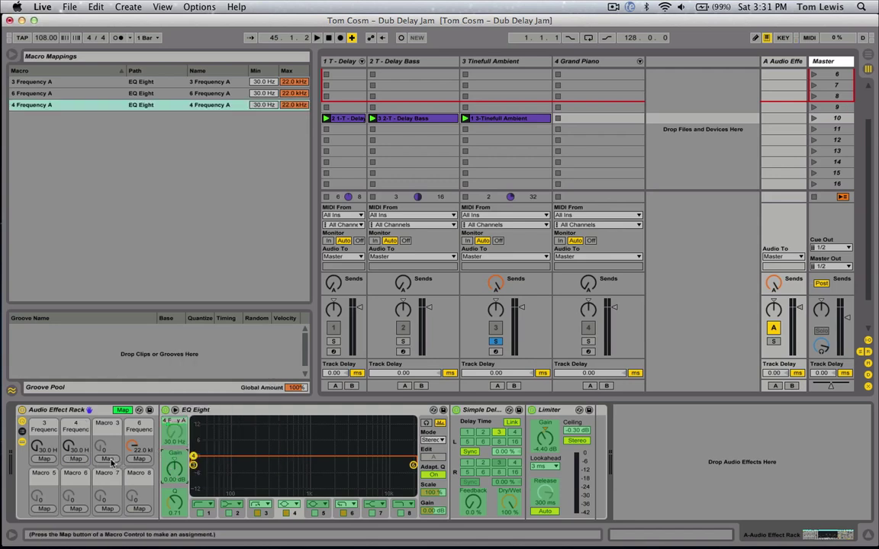
pyautogui.click(109, 460)
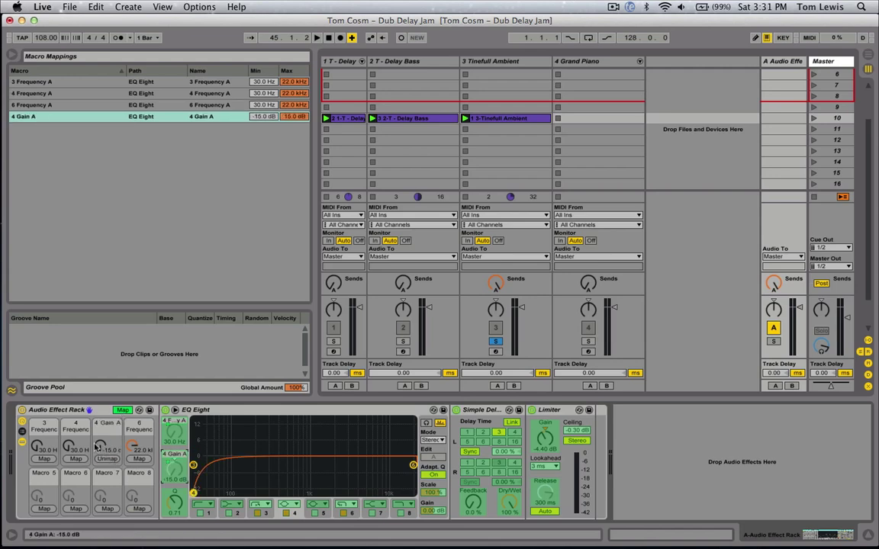
# Leave macro mapping and set band 4's frequency macro to 713 Hz and its gain macro to -0.35 dB.
pyautogui.click(119, 411)
pyautogui.moveTo(76, 448); pyautogui.dragTo(108, 420)
pyautogui.moveTo(105, 454); pyautogui.dragTo(105, 464)
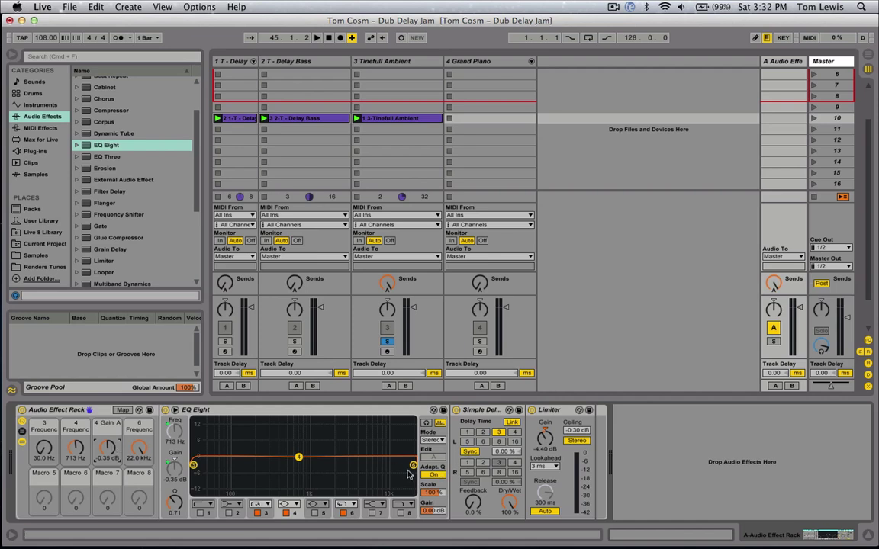
# Raise the gain of EQ Eight's band 4 to 15.0 dB and turn Adaptive Q off to compare the curve.
pyautogui.moveTo(108, 448); pyautogui.dragTo(107, 427)
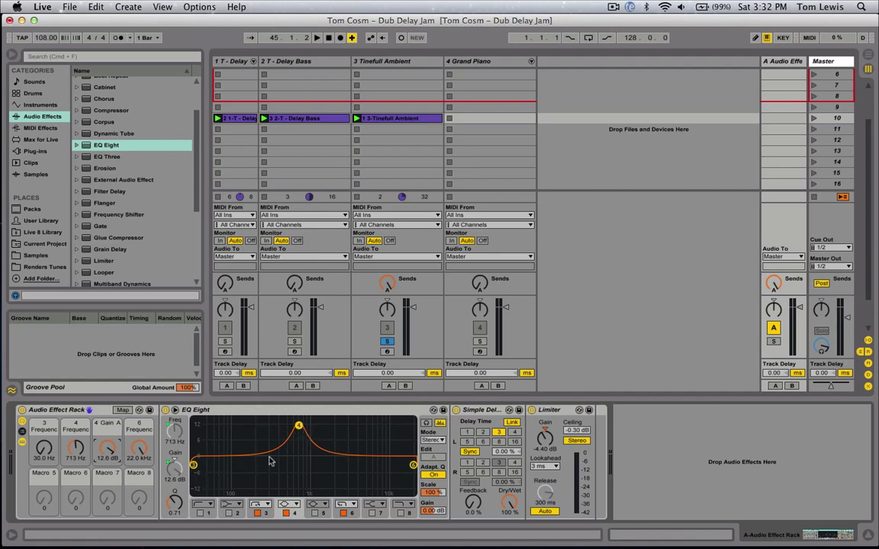
pyautogui.moveTo(299, 424)
pyautogui.mouseDown()
pyautogui.moveTo(298, 447)
pyautogui.moveTo(299, 419)
pyautogui.mouseUp()
pyautogui.click(434, 475)
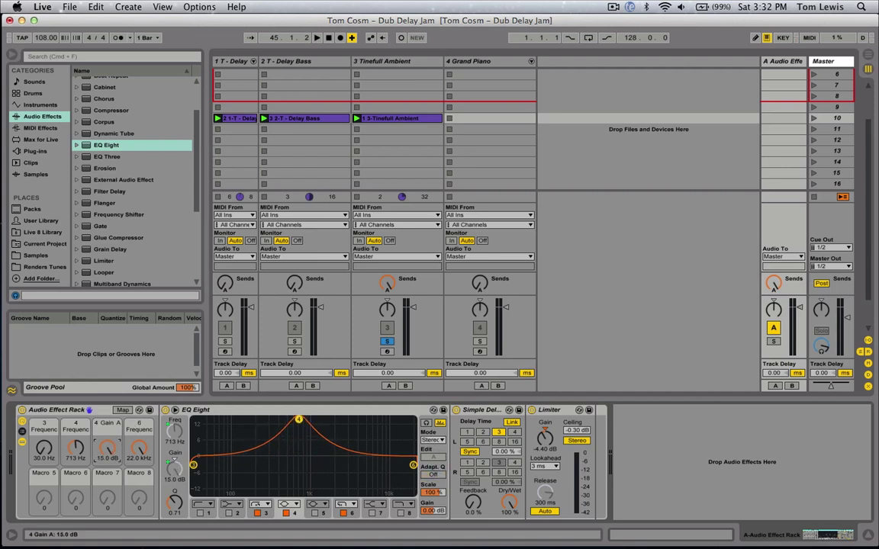
# Turn EQ Eight's Adaptive Q back on and lower band 4's gain to 0.83 dB.
pyautogui.click(432, 475)
pyautogui.moveTo(298, 419); pyautogui.dragTo(298, 452)
pyautogui.moveTo(107, 447); pyautogui.dragTo(107, 451)
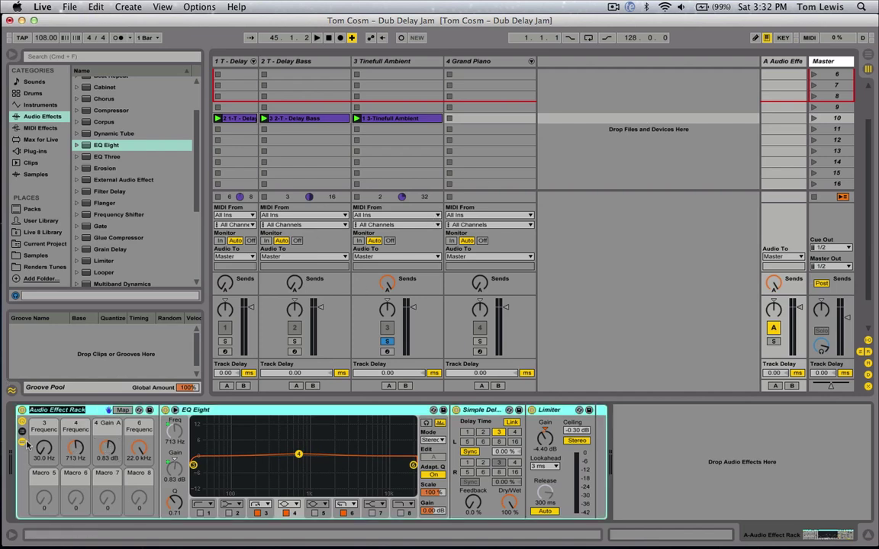
# Rename the rack's first four macros as Low, Mid, Mid Gain and High.
pyautogui.click(47, 450)
pyautogui.press('super+r')
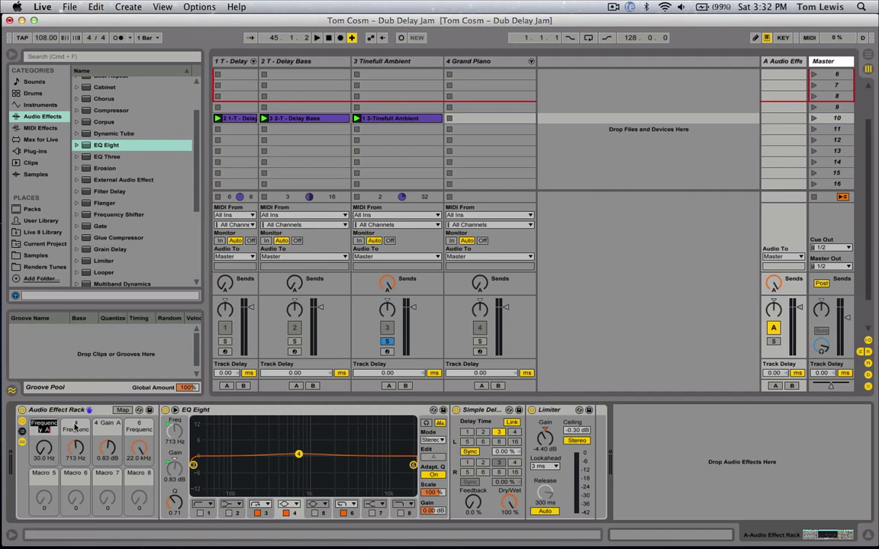
pyautogui.write('Low')
pyautogui.press('Tab')
pyautogui.write('Mid')
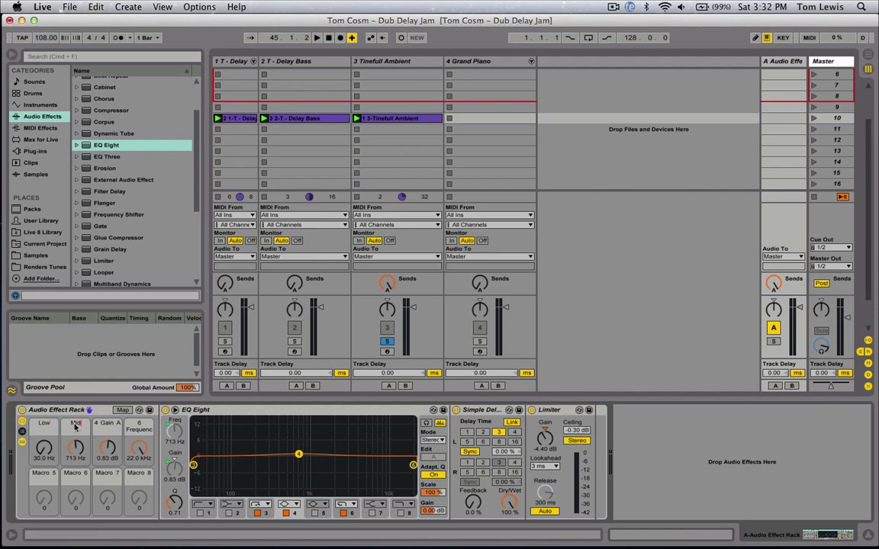
pyautogui.press('Tab')
pyautogui.write('Mid Gain')
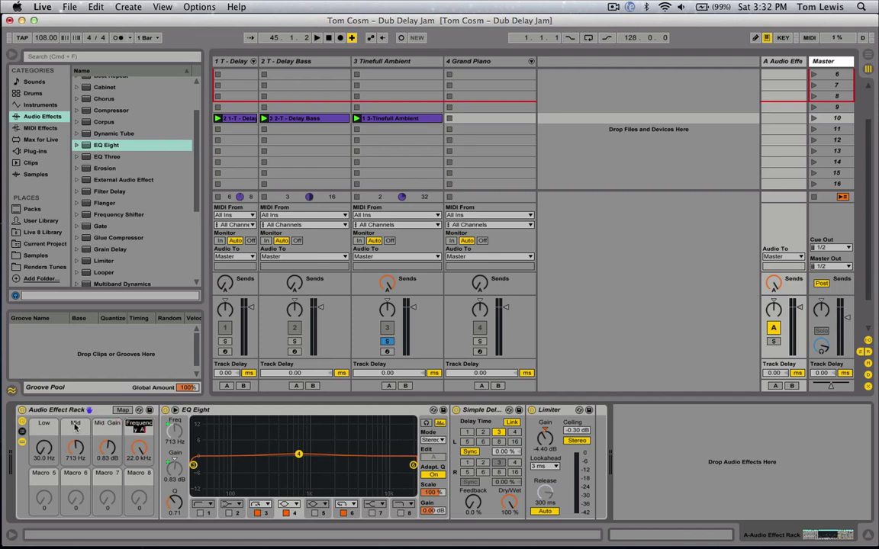
pyautogui.press('Tab')
pyautogui.write('High')
pyautogui.press('Return')
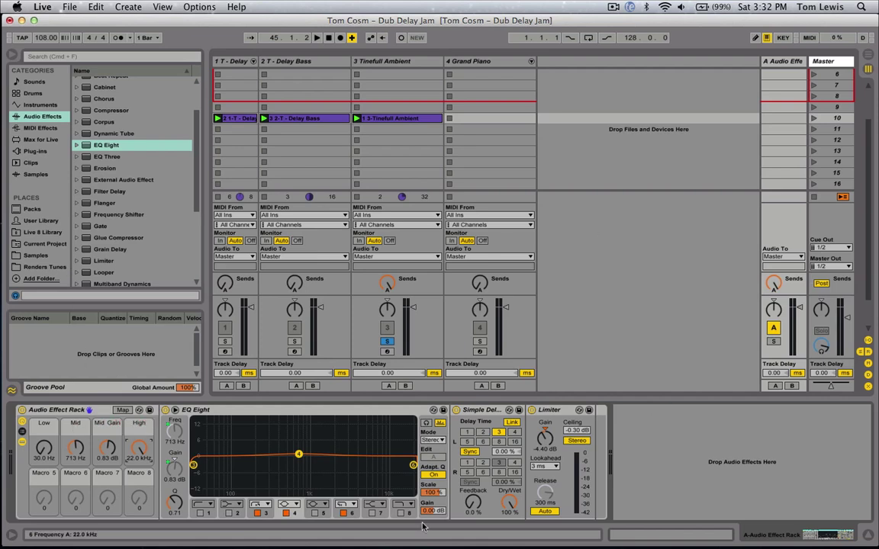
# Map the Limiter's gain to Macro 8 of the Audio Effect Rack.
pyautogui.click(52, 409)
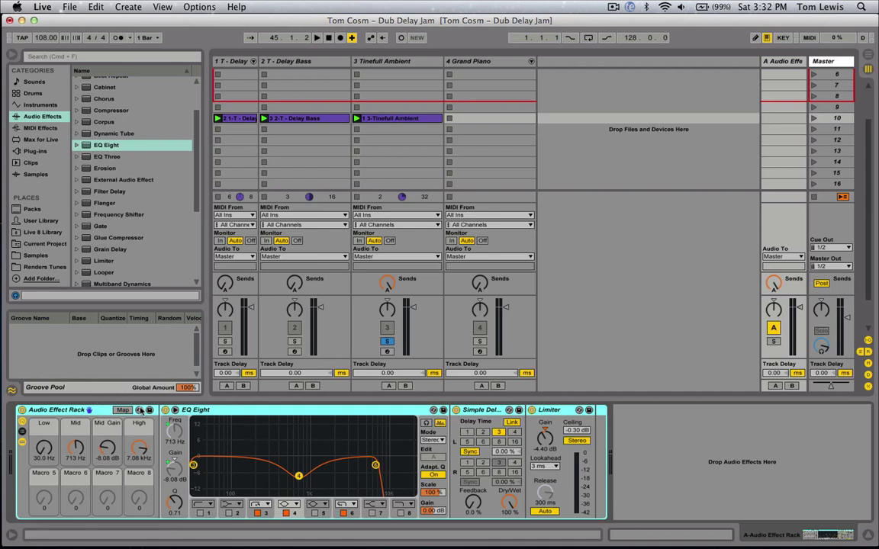
pyautogui.click(119, 410)
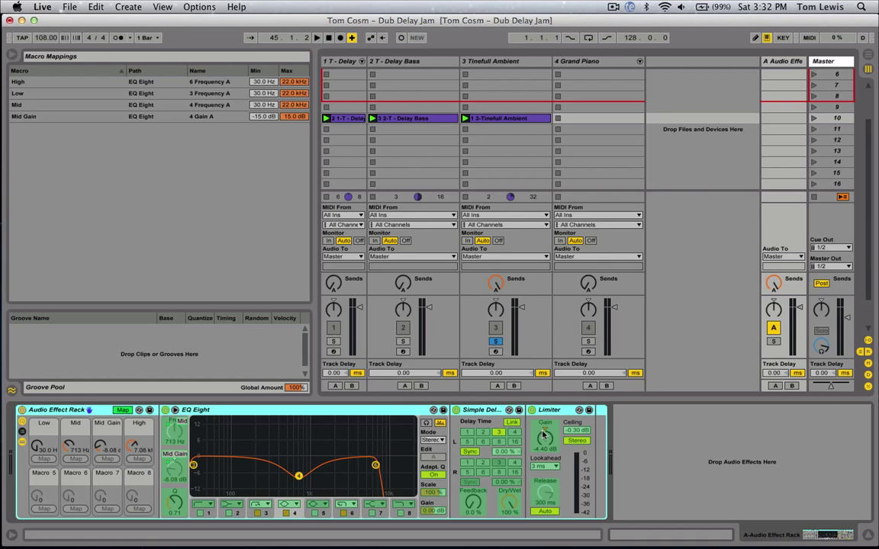
pyautogui.click(543, 435)
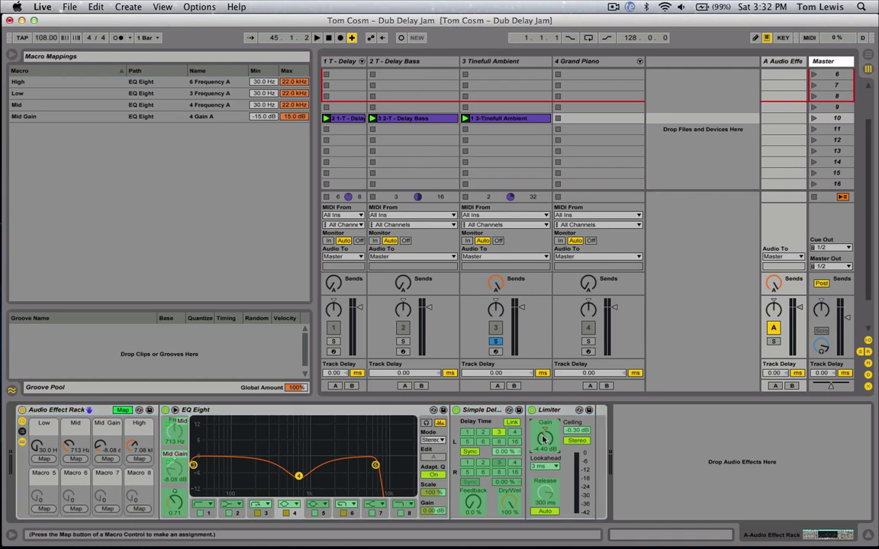
pyautogui.click(137, 509)
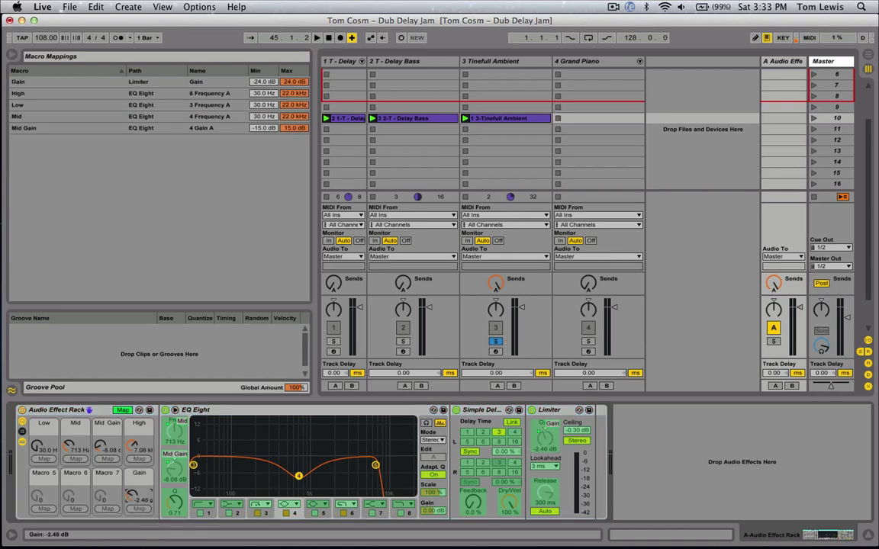
# Adjust the Limiter's gain through its new Gain macro and leave macro mapping.
pyautogui.moveTo(137, 497); pyautogui.dragTo(137, 488)
pyautogui.moveTo(539, 428); pyautogui.dragTo(539, 432)
pyautogui.moveTo(137, 496); pyautogui.dragTo(121, 472)
pyautogui.click(124, 411)
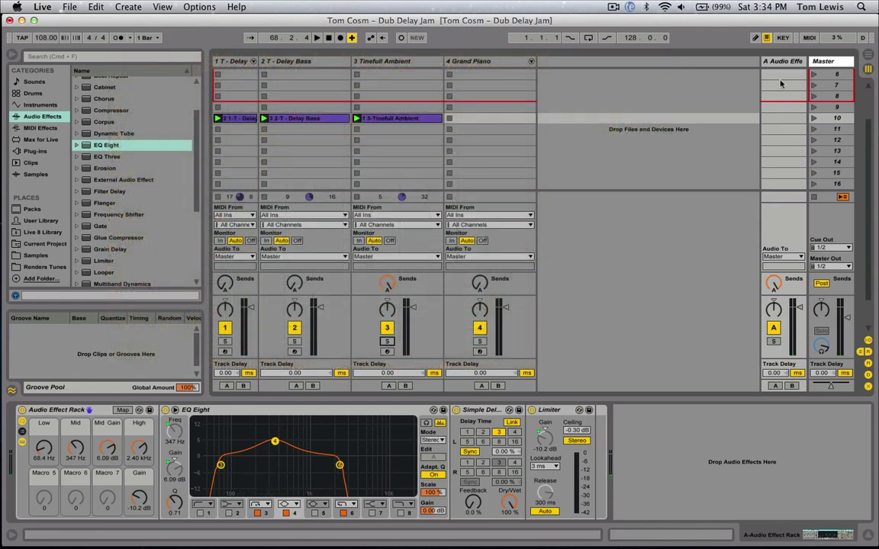
# Insert a second return track named Out and rename return track A as Delay.
pyautogui.click(772, 64)
pyautogui.click(128, 6)
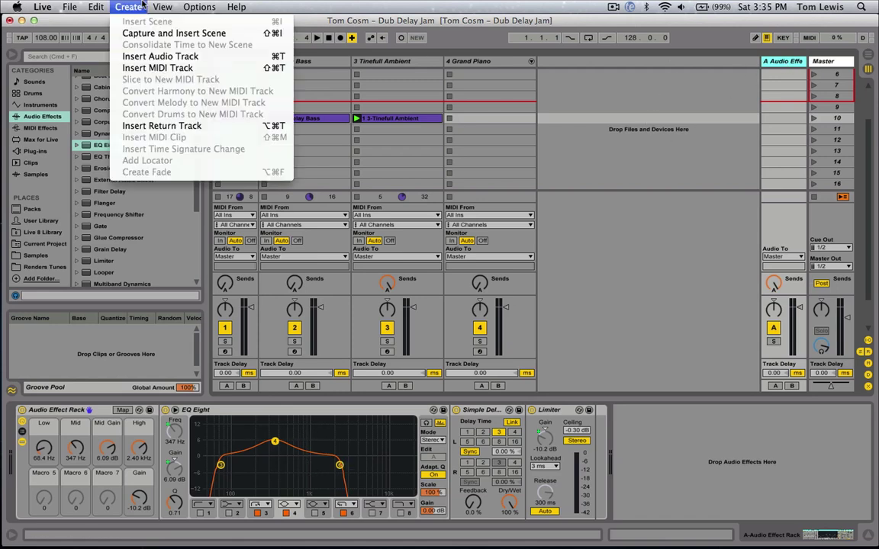
pyautogui.click(176, 123)
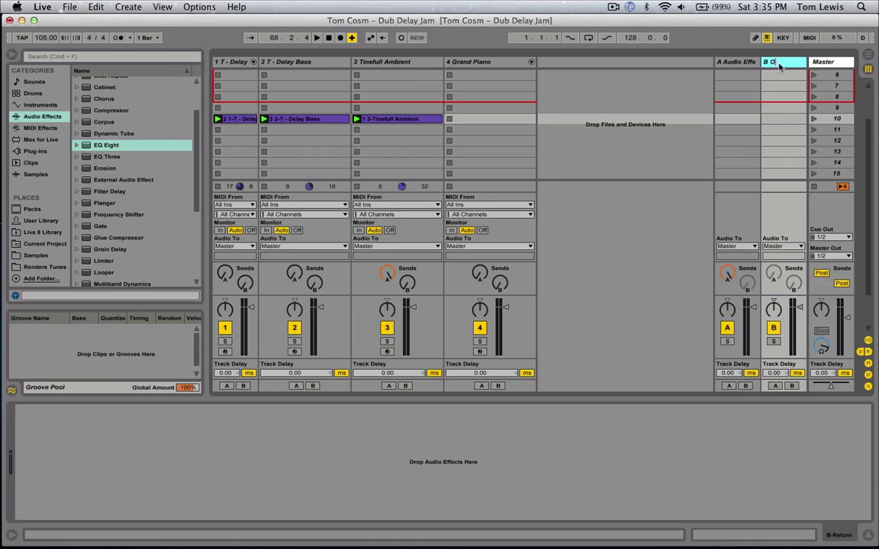
pyautogui.write('ut')
pyautogui.click(726, 62)
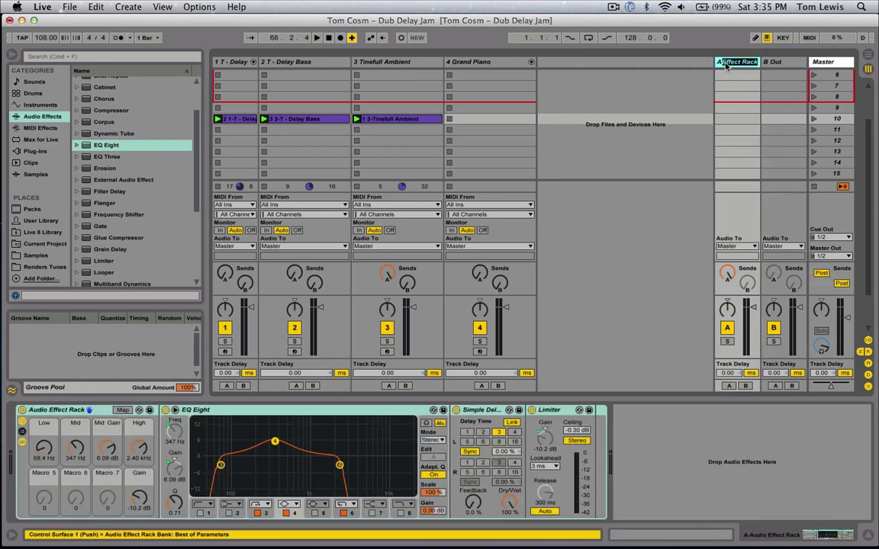
pyautogui.press('Return')
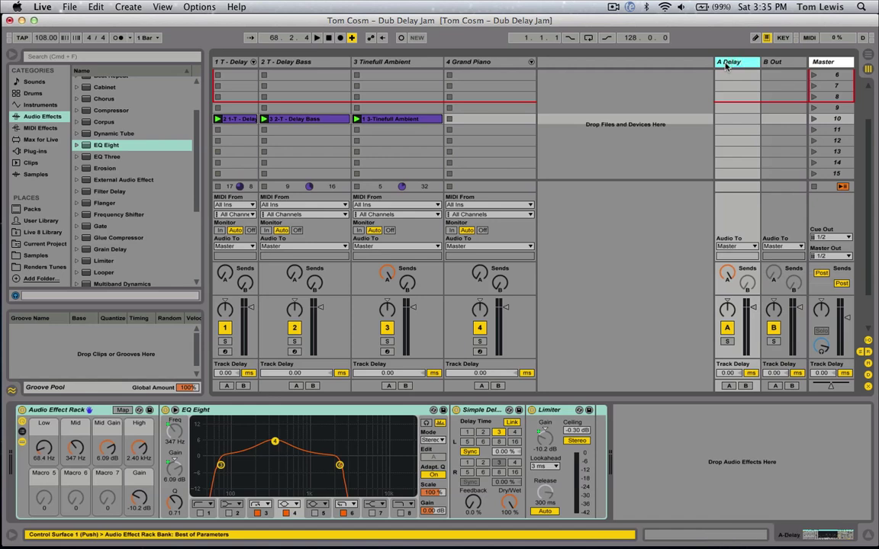
# Enable send B on the Delay return and route that track's audio output to Sends Only.
pyautogui.rightClick(744, 291)
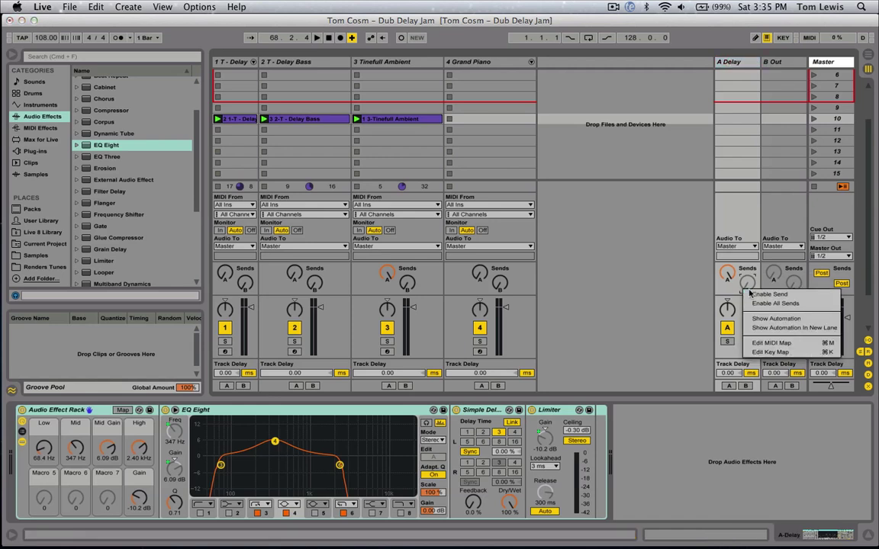
pyautogui.click(751, 291)
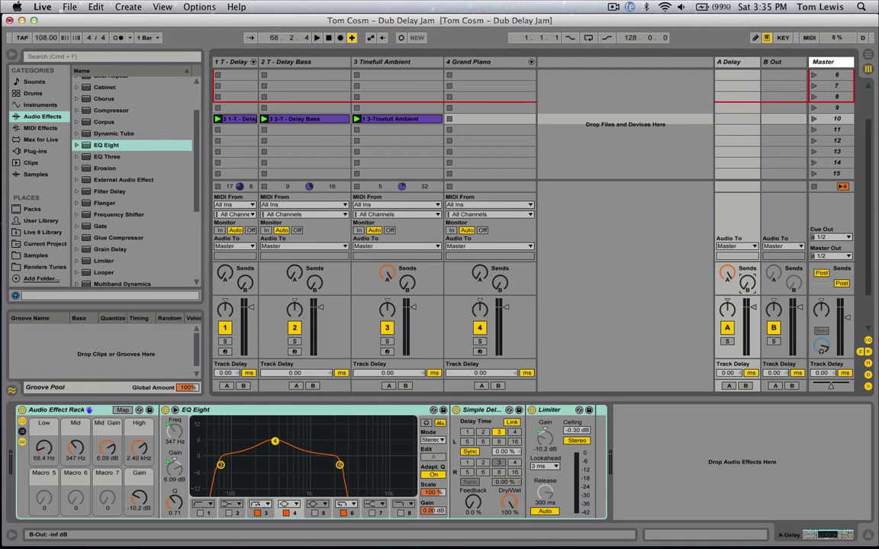
pyautogui.click(737, 246)
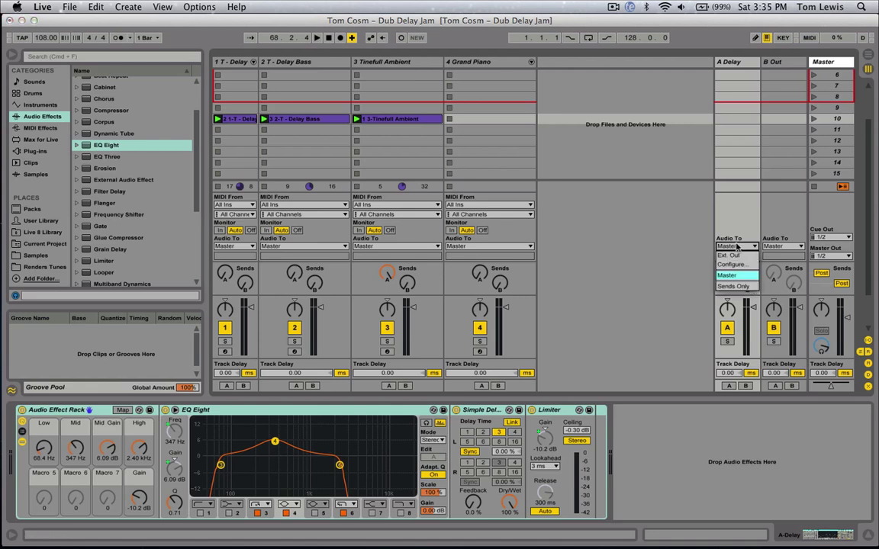
pyautogui.click(663, 252)
# Switch the Delay return's output between Master and Sends Only, leave it on Sends Only with send B fully up, and play the set.
pyautogui.click(737, 246)
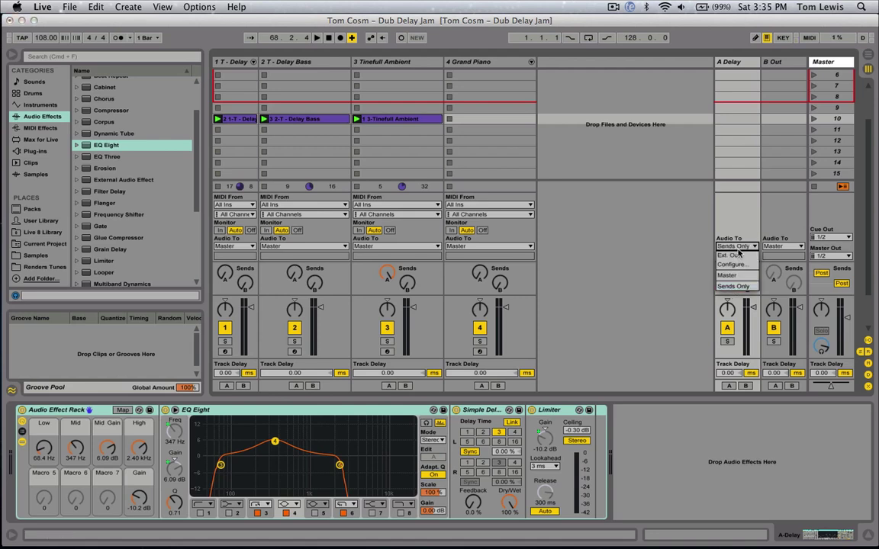
pyautogui.click(664, 241)
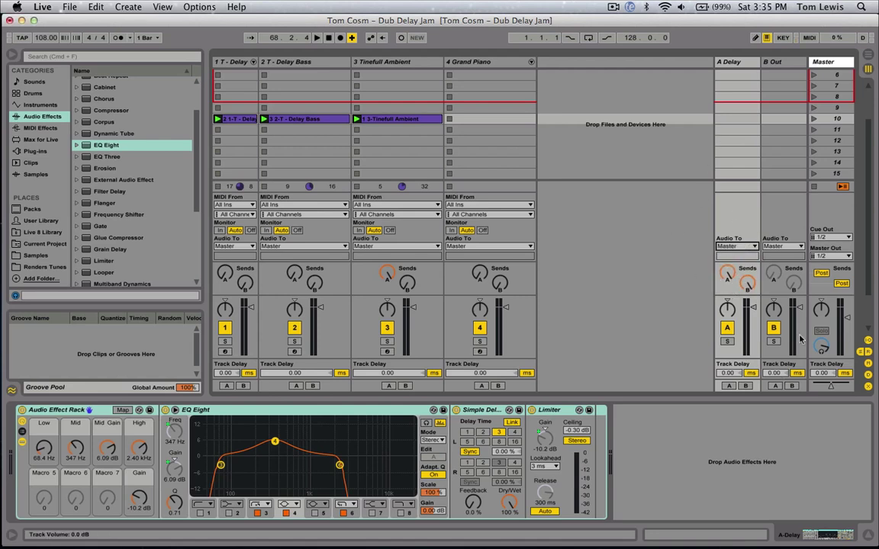
pyautogui.click(730, 247)
pyautogui.click(663, 241)
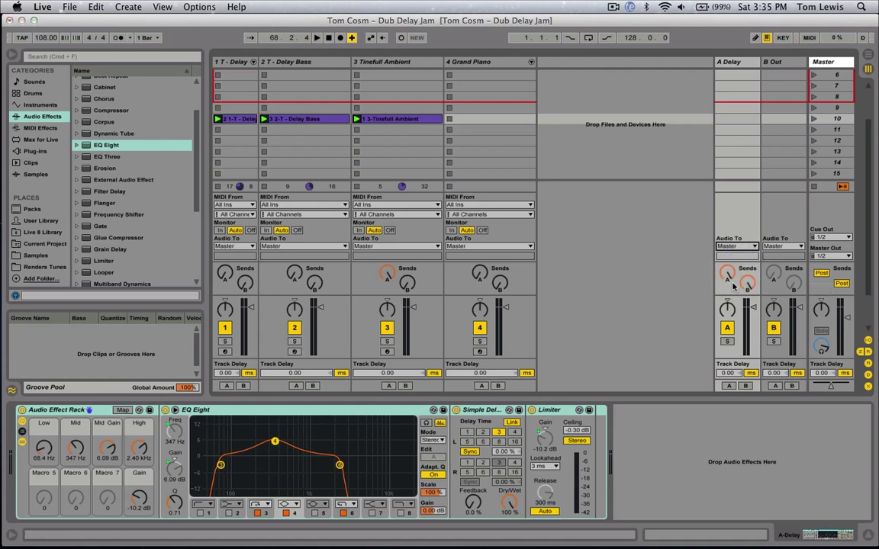
pyautogui.click(738, 64)
pyautogui.press('space')
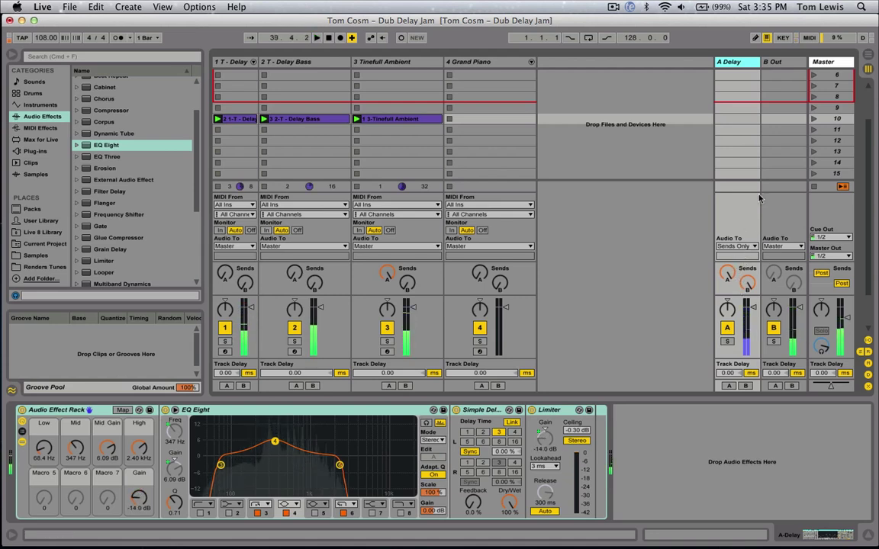
# Load the Max for Live device Convolution Reverb Pro onto the Out return and audition it during playback.
pyautogui.click(769, 64)
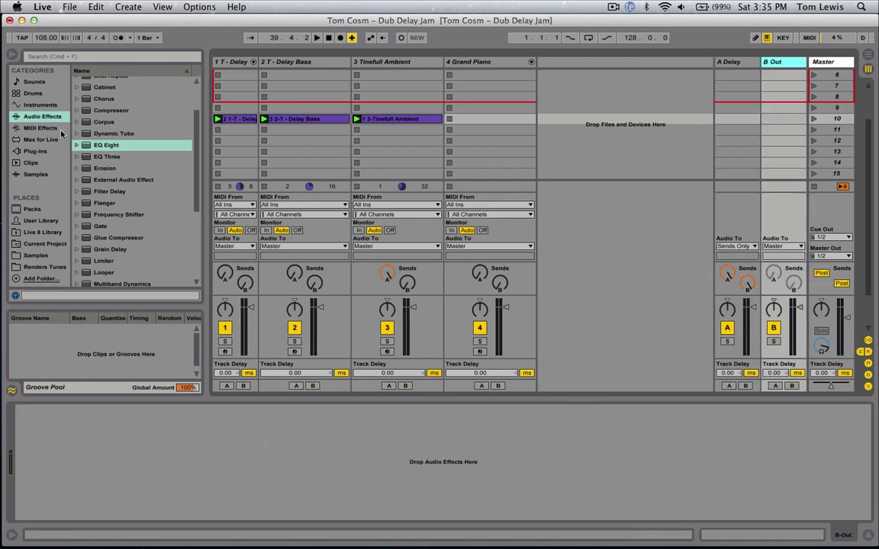
pyautogui.scroll(5, 96, 138)
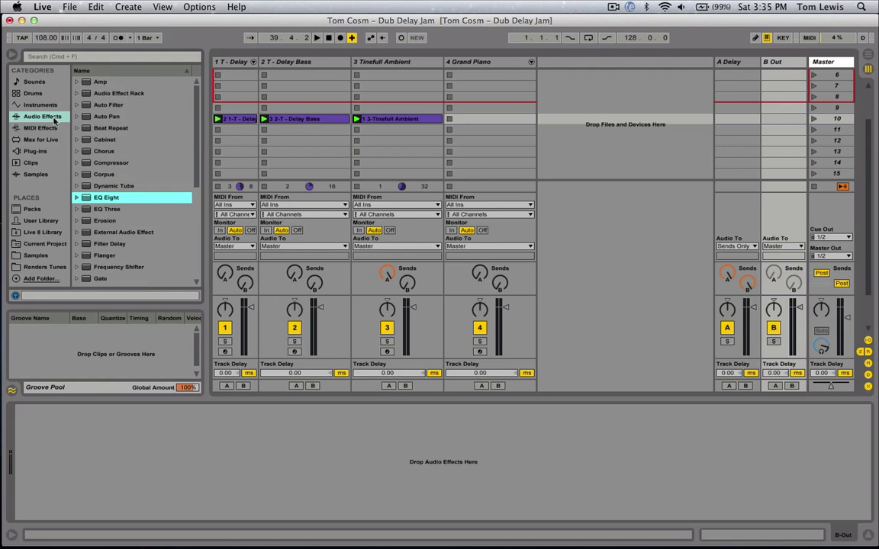
pyautogui.click(44, 138)
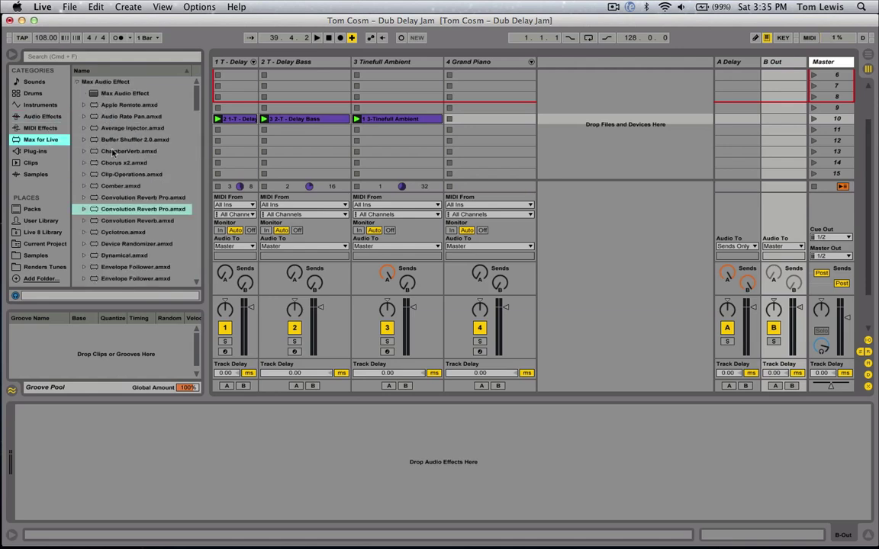
pyautogui.click(133, 212)
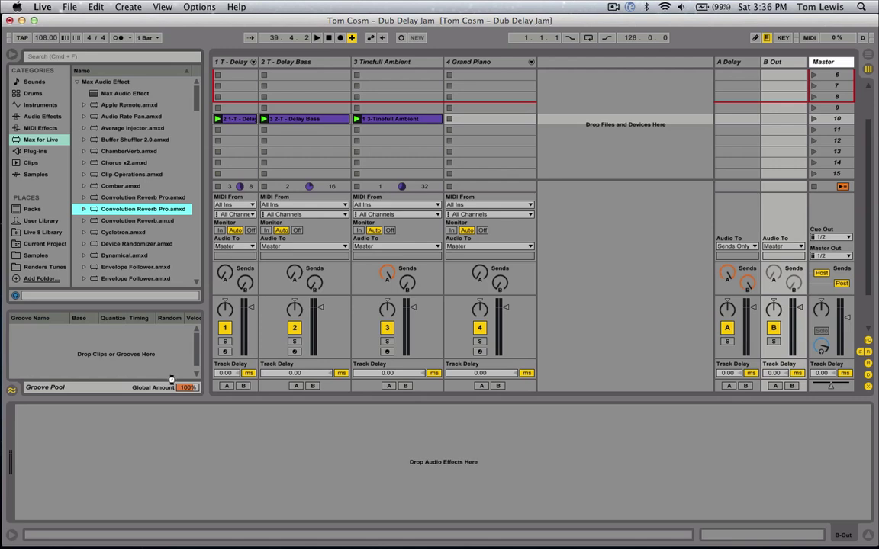
pyautogui.press('Return')
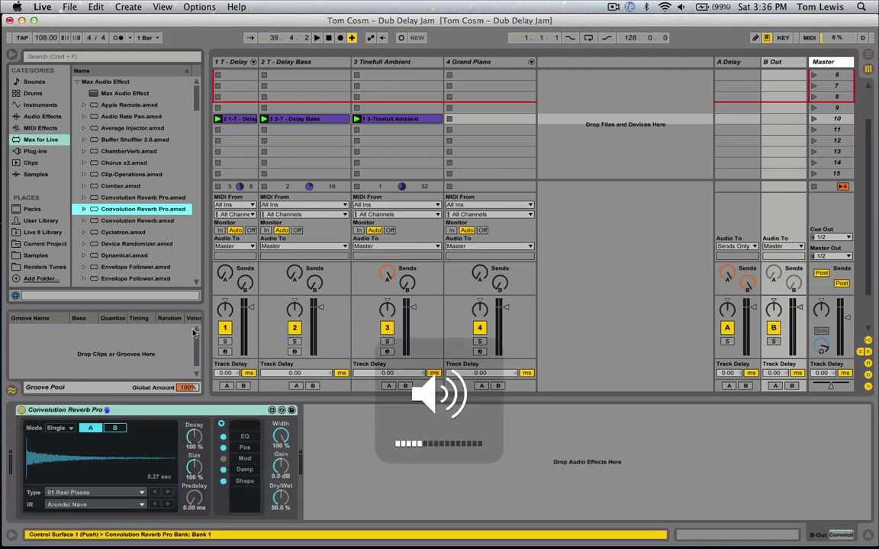
pyautogui.press('space')
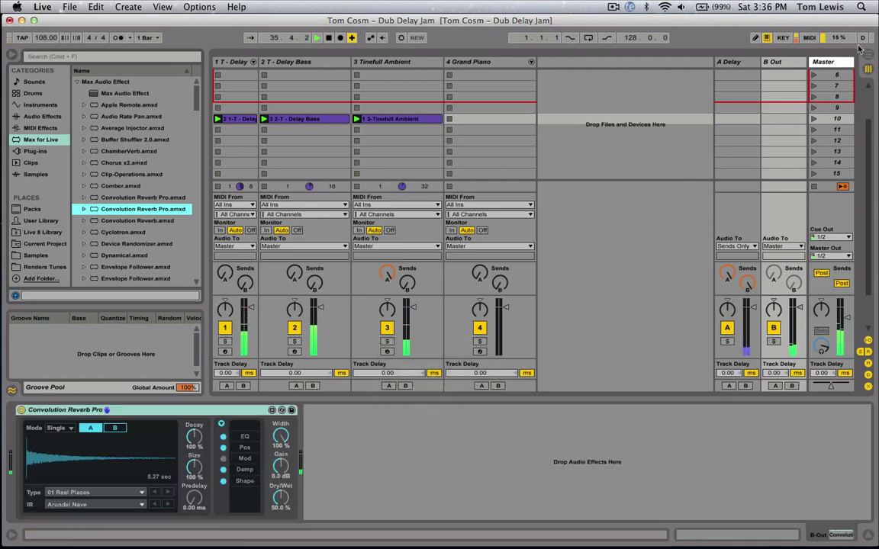
pyautogui.click(722, 82)
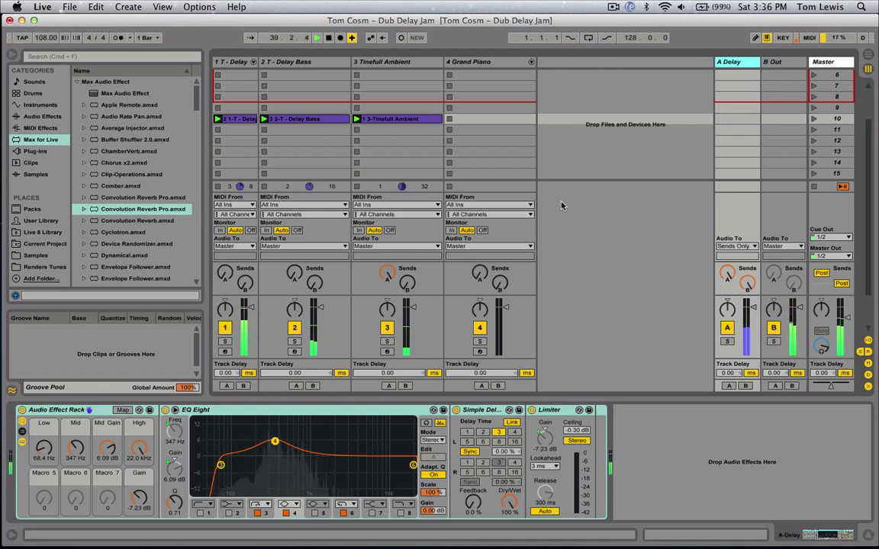
# Add the Max for Live LFO device after Convolution Reverb Pro on the Out return and collapse it.
pyautogui.click(772, 63)
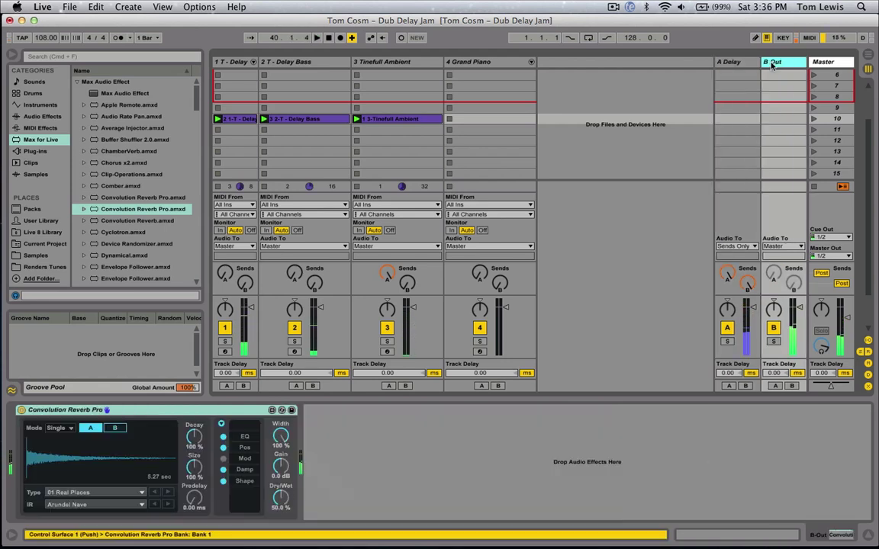
pyautogui.click(60, 128)
pyautogui.click(42, 139)
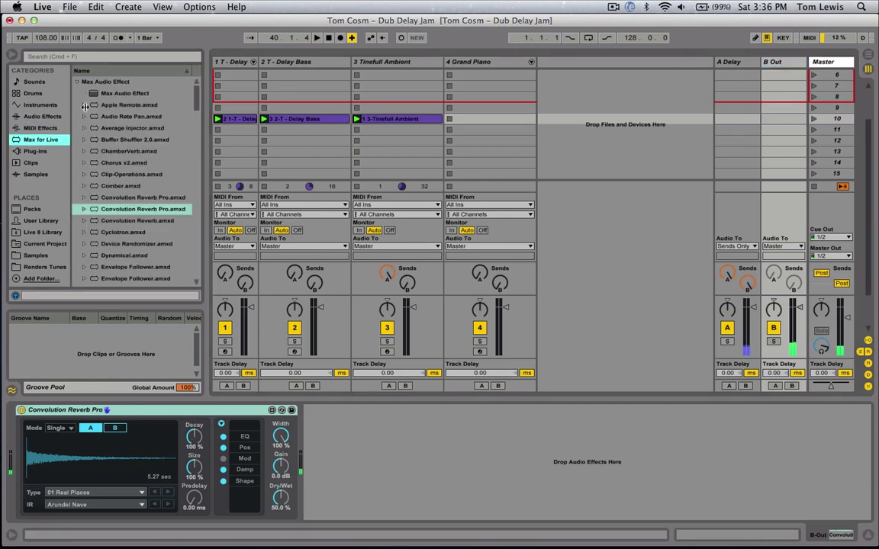
pyautogui.scroll(-6, 121, 231)
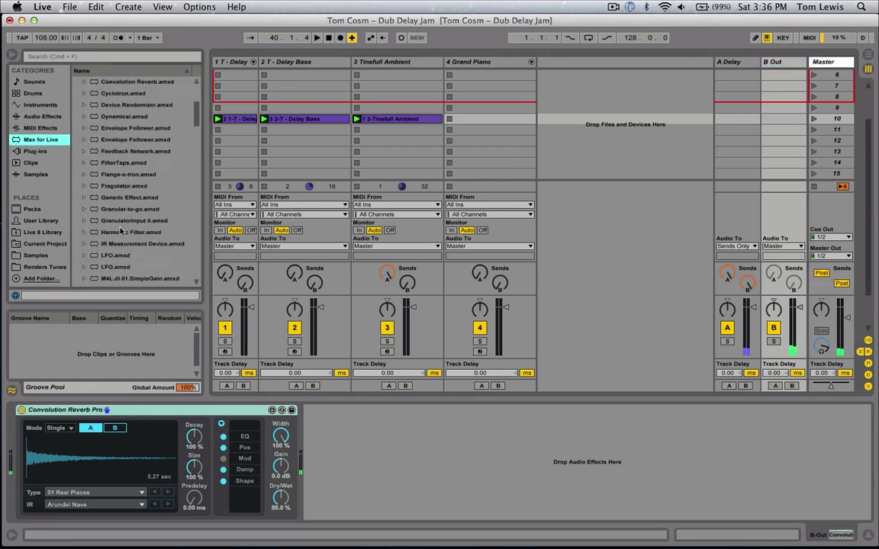
pyautogui.doubleClick(121, 254)
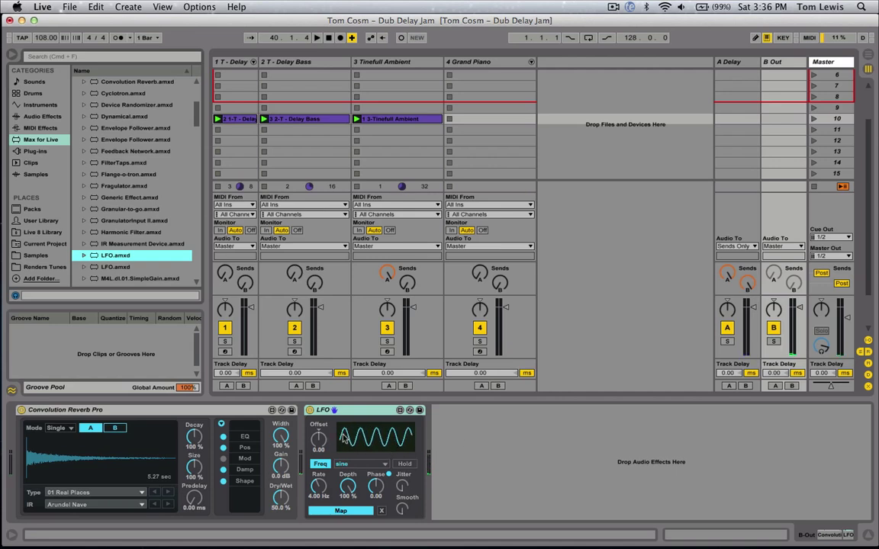
pyautogui.doubleClick(323, 411)
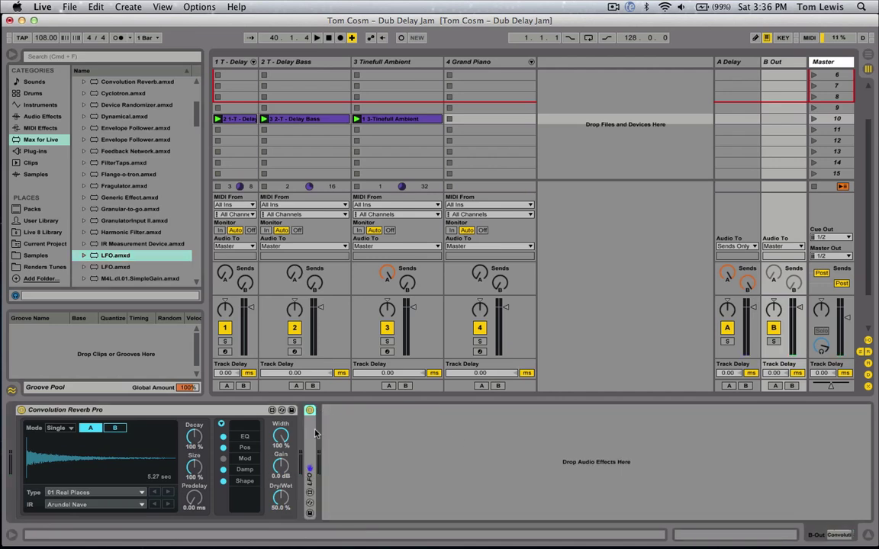
# Expand the LFO on the Out return, slow its rate to 0.03 Hz, and map it to Convolution Reverb Pro's Dry/Wet.
pyautogui.doubleClick(313, 433)
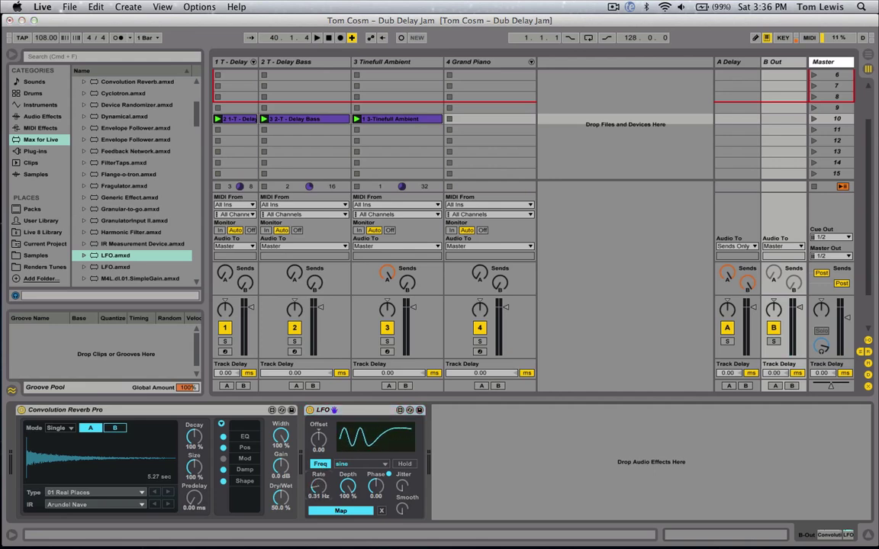
pyautogui.moveTo(317, 487); pyautogui.dragTo(318, 503)
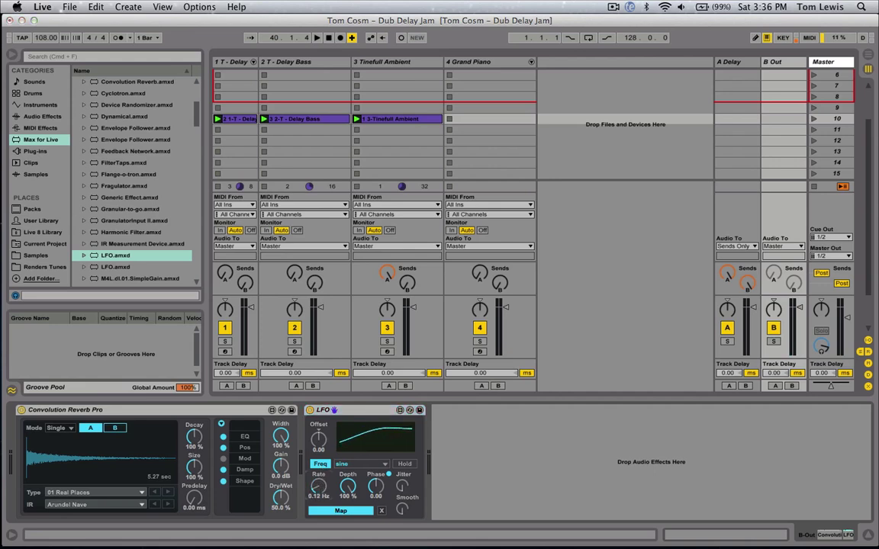
pyautogui.click(335, 510)
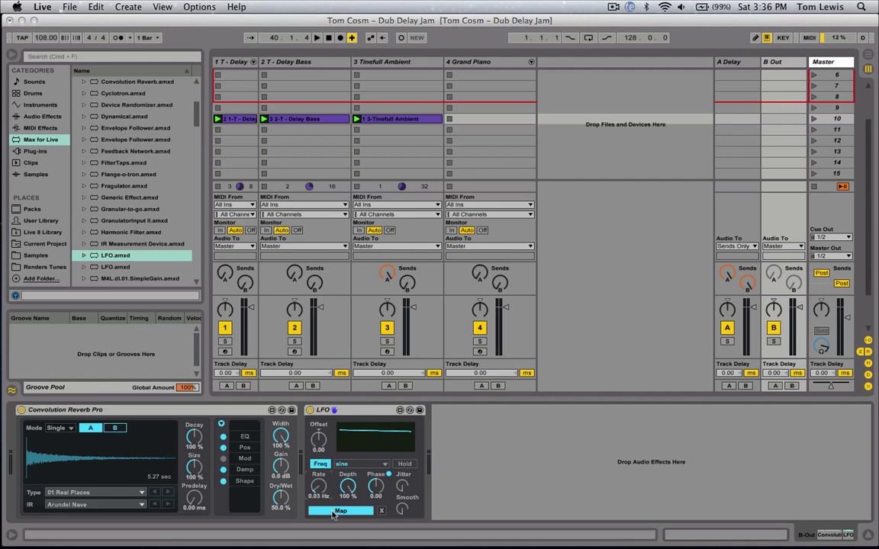
pyautogui.click(280, 498)
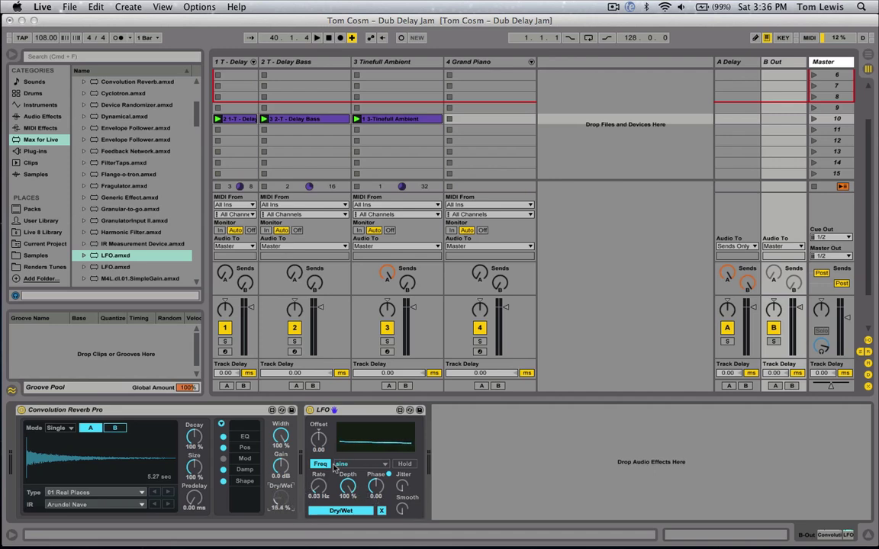
# Set the LFO's offset to -1.00, its rate to 0.10 Hz and its depth to about 4.52 %.
pyautogui.moveTo(318, 439); pyautogui.dragTo(318, 466)
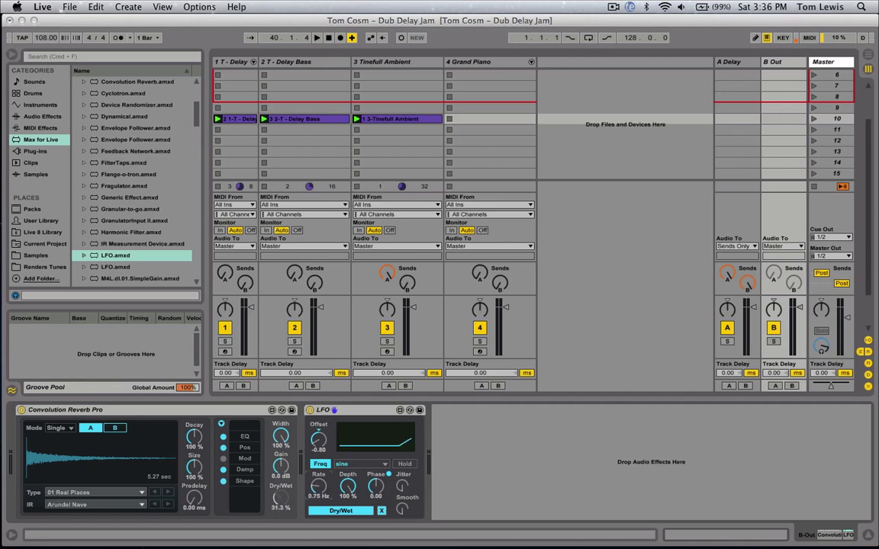
pyautogui.moveTo(318, 486); pyautogui.dragTo(318, 507)
pyautogui.moveTo(361, 485); pyautogui.dragTo(350, 488)
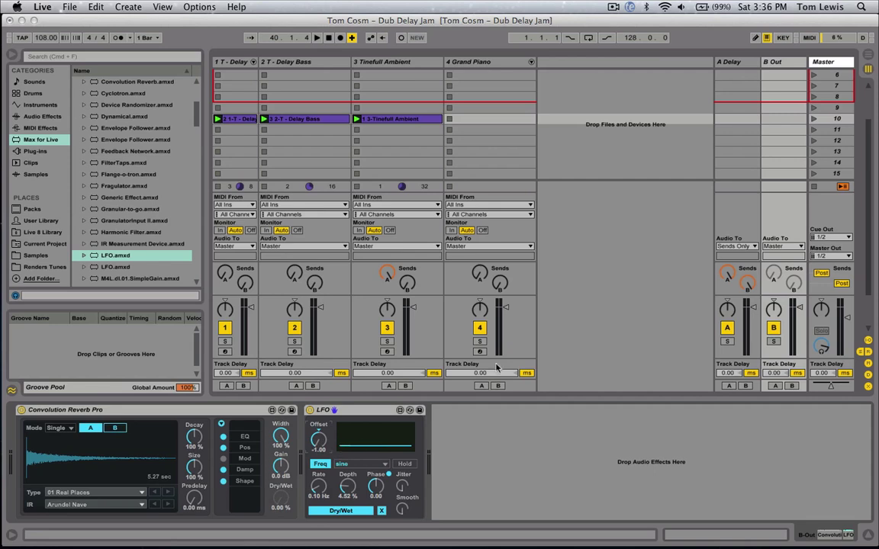
# Audition the Delay and Out returns during playback, momentarily feeding the bass track's send A and leaving track 1's send A fully up.
pyautogui.click(734, 62)
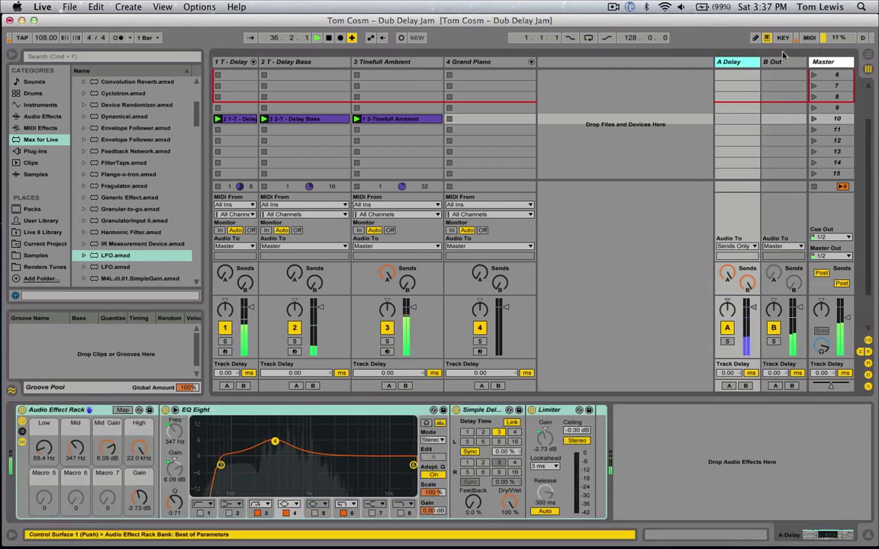
pyautogui.click(778, 62)
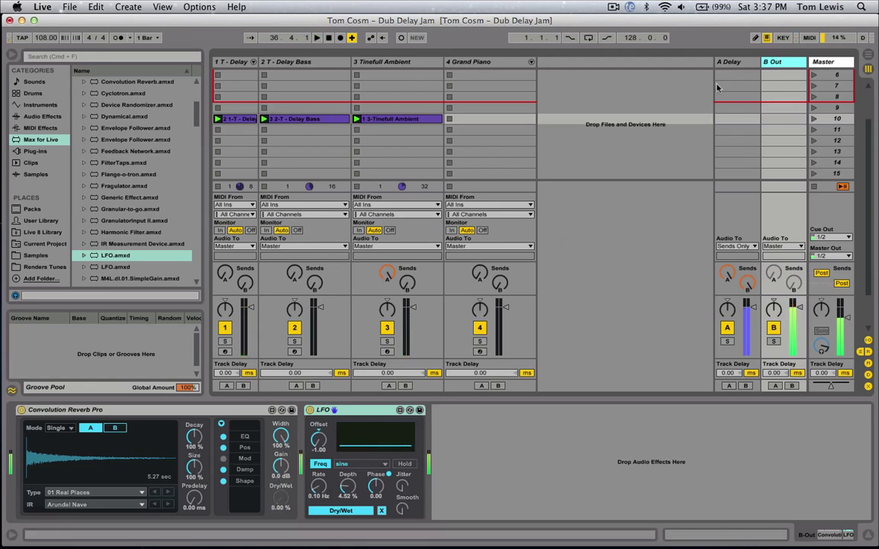
pyautogui.click(727, 62)
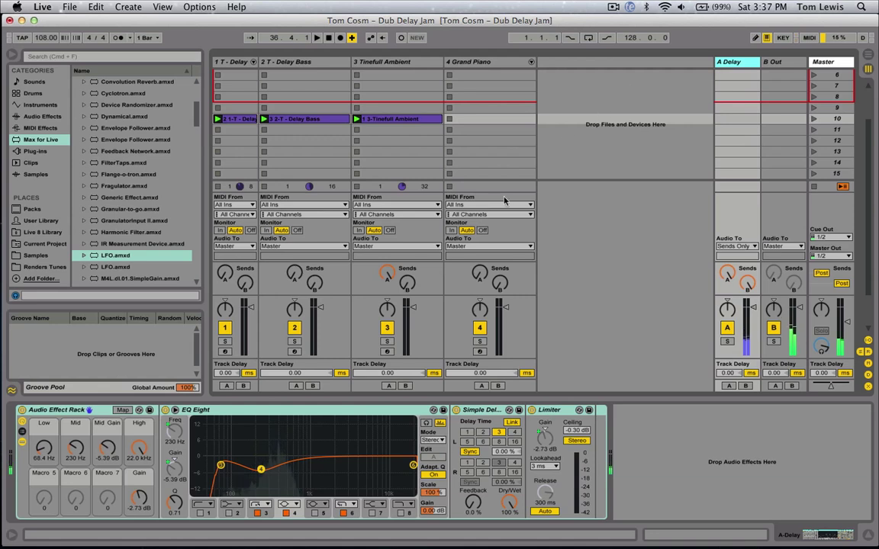
pyautogui.press('space')
pyautogui.moveTo(294, 272); pyautogui.dragTo(294, 256)
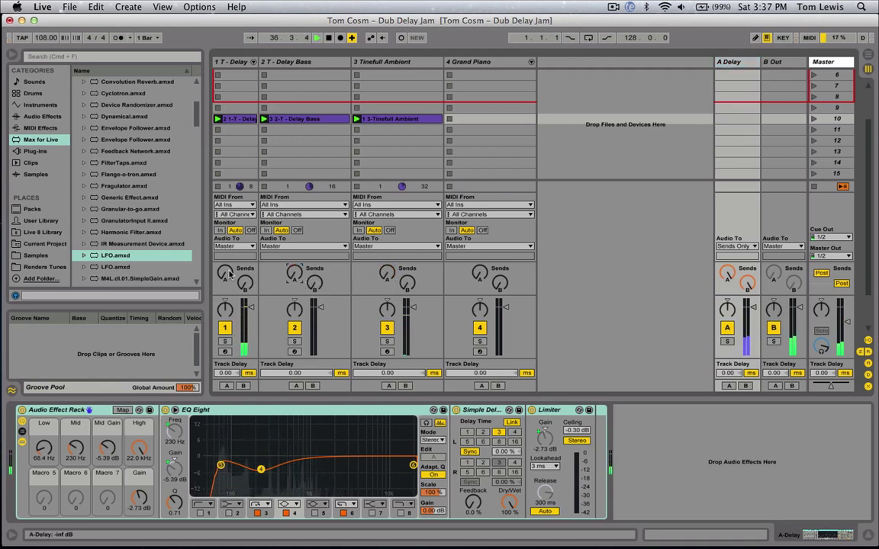
pyautogui.moveTo(227, 276); pyautogui.dragTo(226, 256)
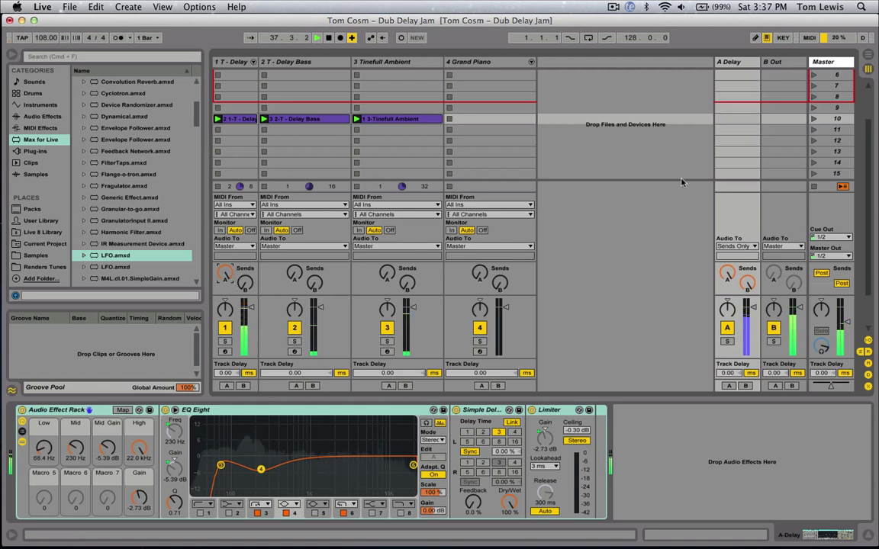
# Raise the depth of the LFO on the Out return to 10.9 % and compare the Delay and Out return devices.
pyautogui.click(734, 62)
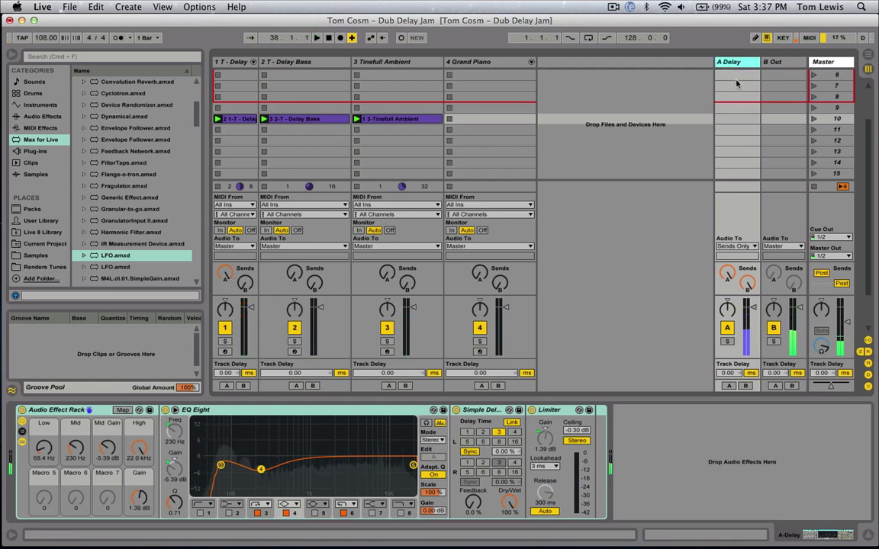
pyautogui.click(772, 62)
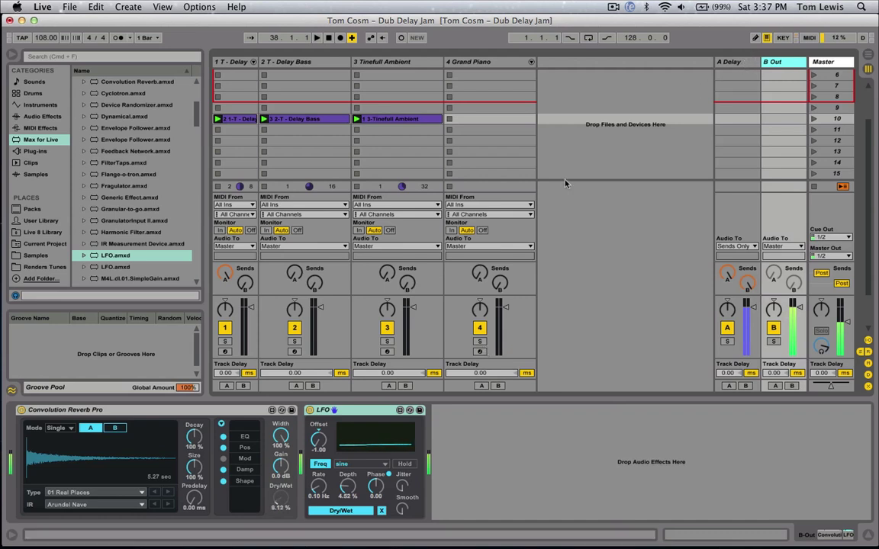
pyautogui.moveTo(345, 494); pyautogui.dragTo(345, 480)
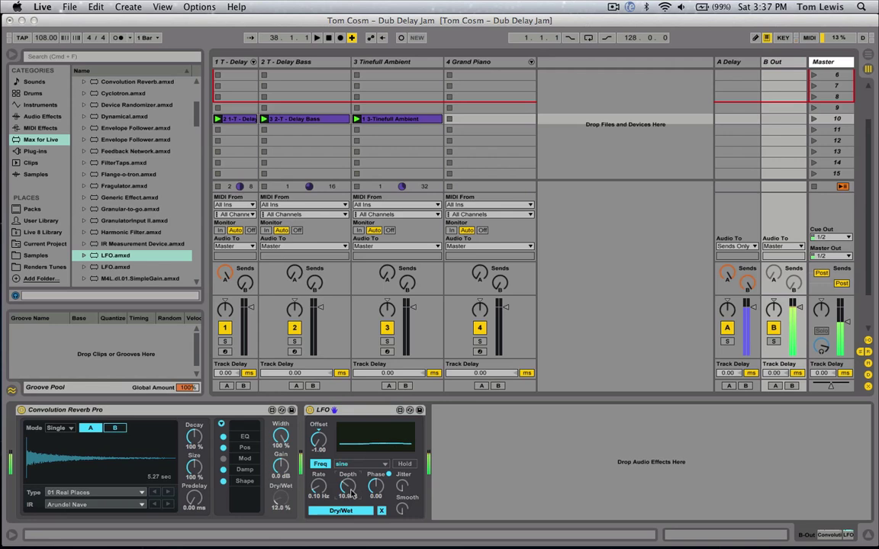
pyautogui.click(737, 62)
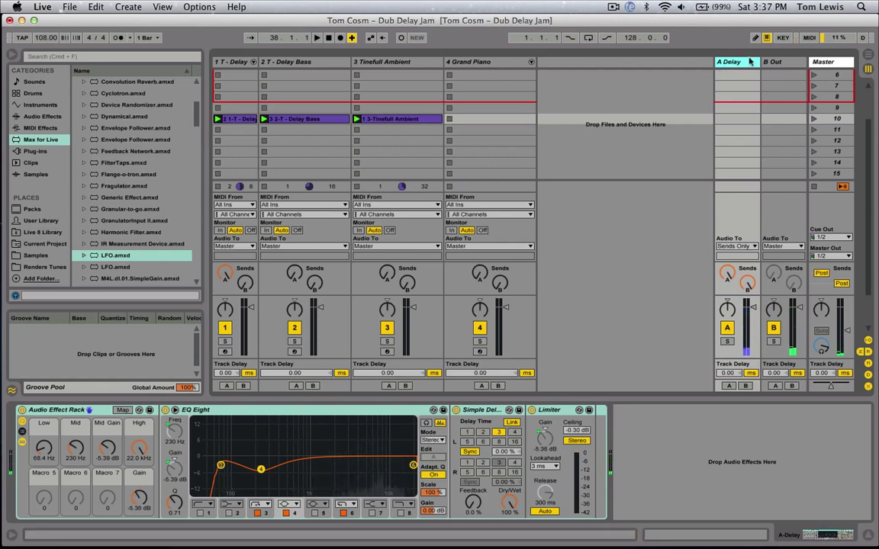
pyautogui.press('Right')
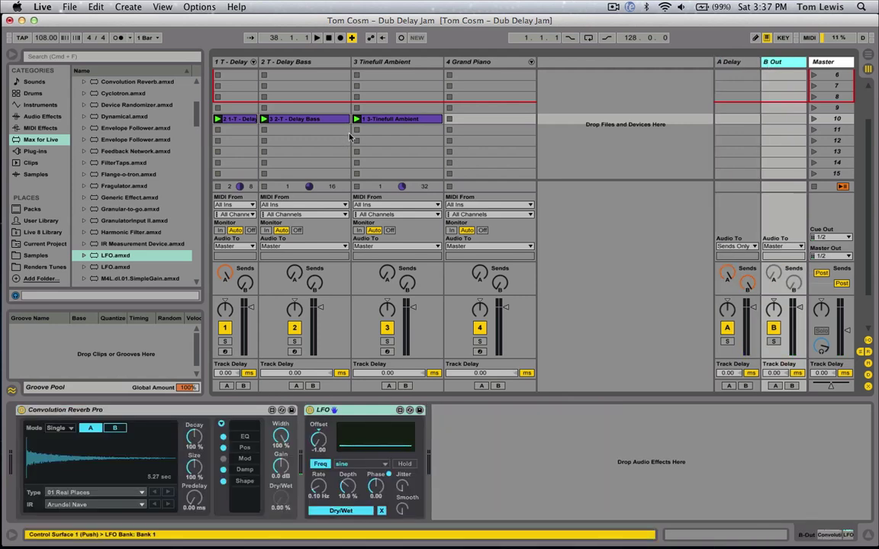
# Insert EQ Eight before Convolution Reverb Pro on the Out return and dip band 5 to about -1.36 dB at 2.04 kHz.
pyautogui.click(43, 117)
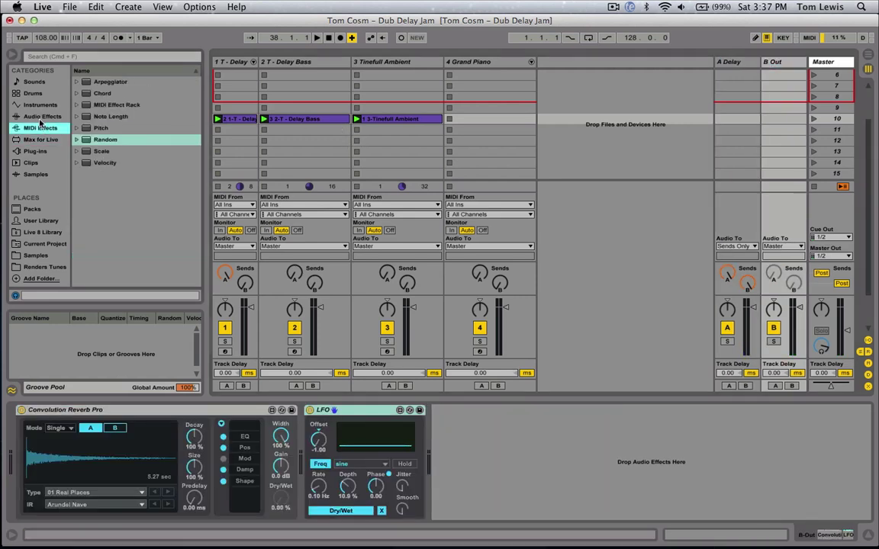
pyautogui.moveTo(95, 196)
pyautogui.mouseDown()
pyautogui.moveTo(8, 485)
pyautogui.moveTo(5, 441)
pyautogui.moveTo(15, 420)
pyautogui.moveTo(47, 460)
pyautogui.mouseUp()
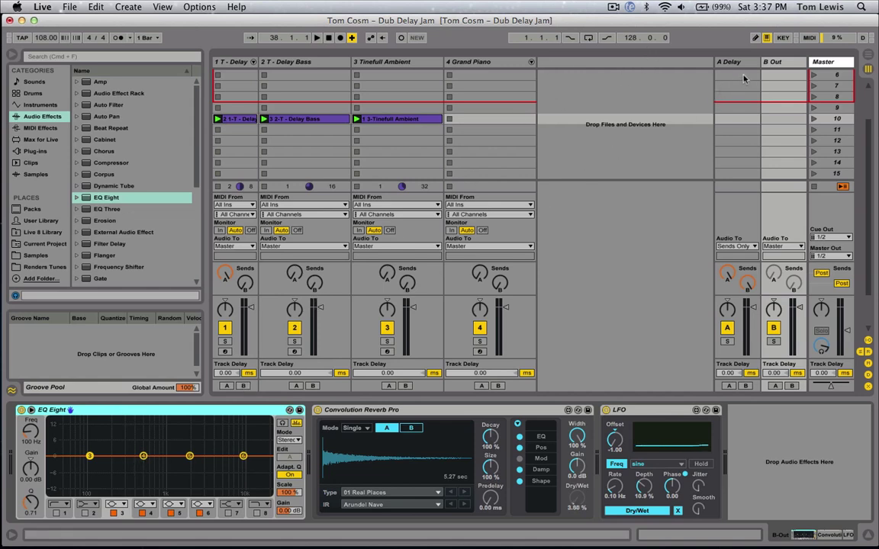
pyautogui.click(740, 124)
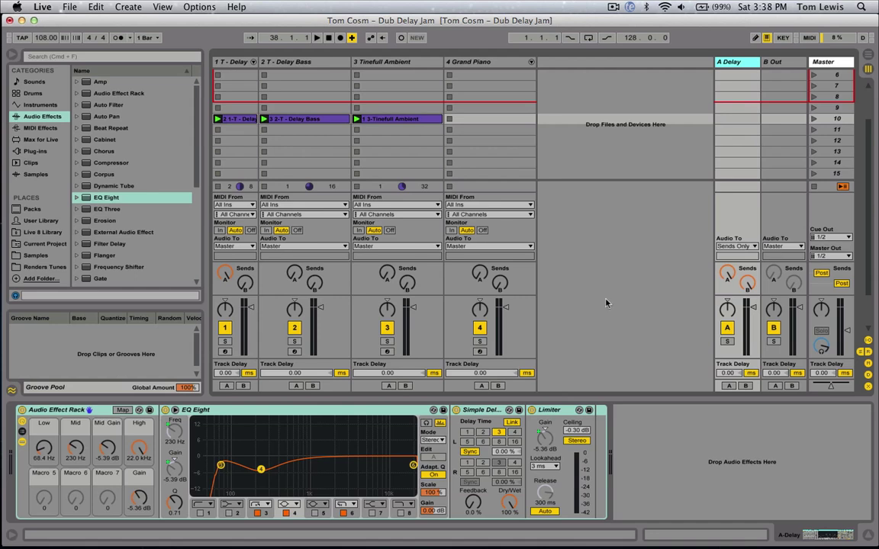
pyautogui.click(777, 62)
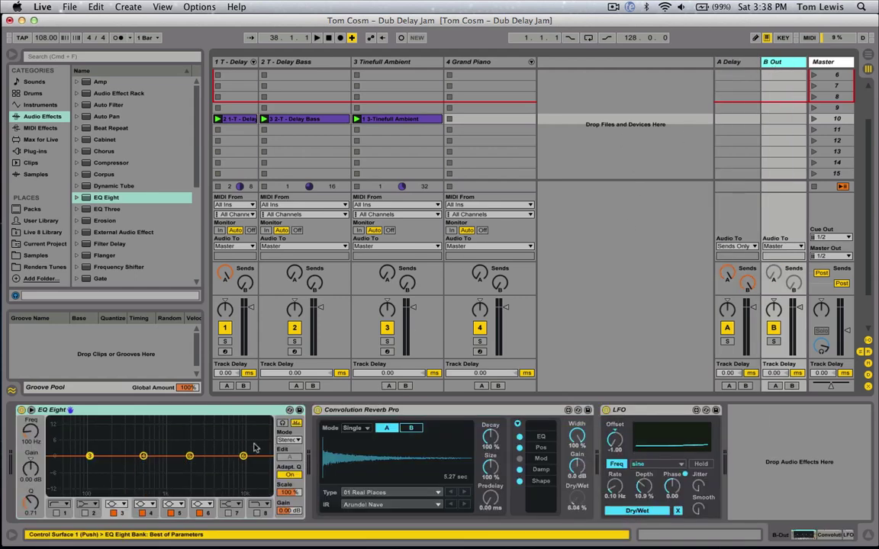
pyautogui.click(209, 411)
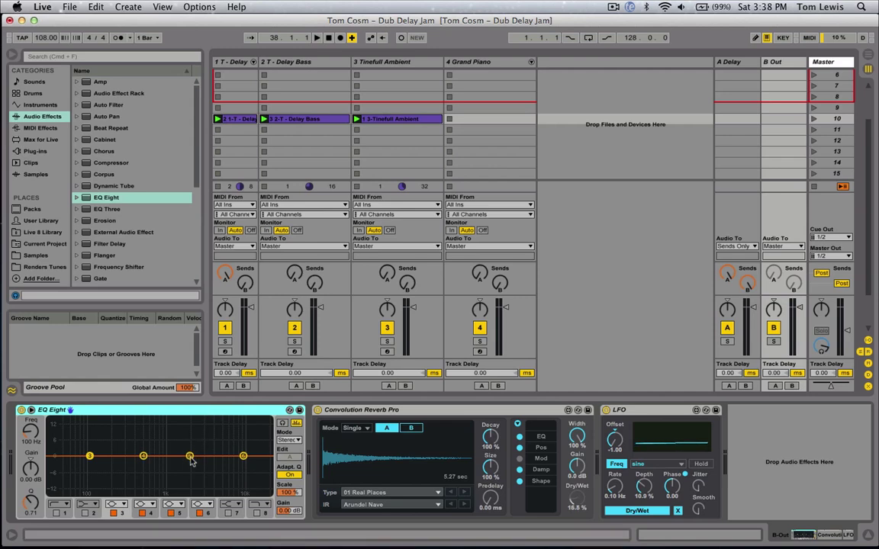
pyautogui.moveTo(189, 456)
pyautogui.mouseDown()
pyautogui.moveTo(194, 468)
pyautogui.moveTo(190, 459)
pyautogui.mouseUp()
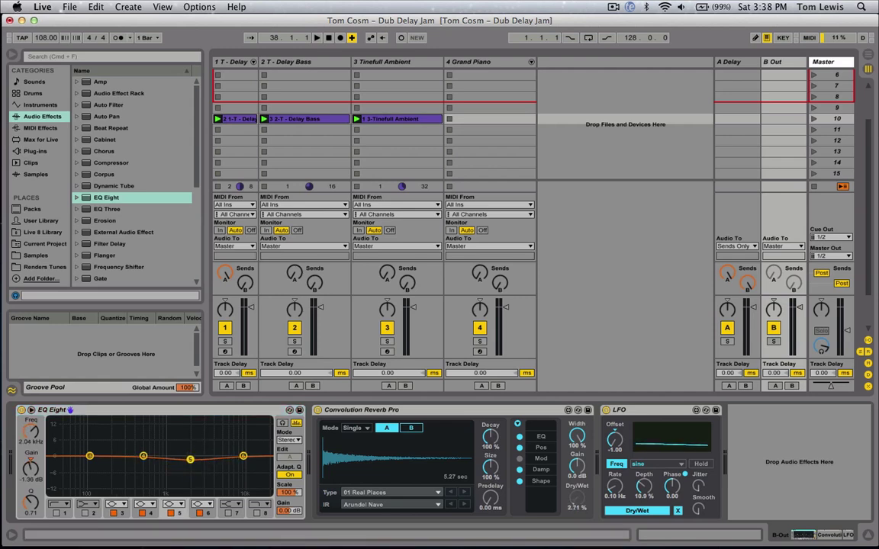
# Show the chain list of the Delay return's Audio Effect Rack and rename its existing chain Delay.
pyautogui.click(729, 63)
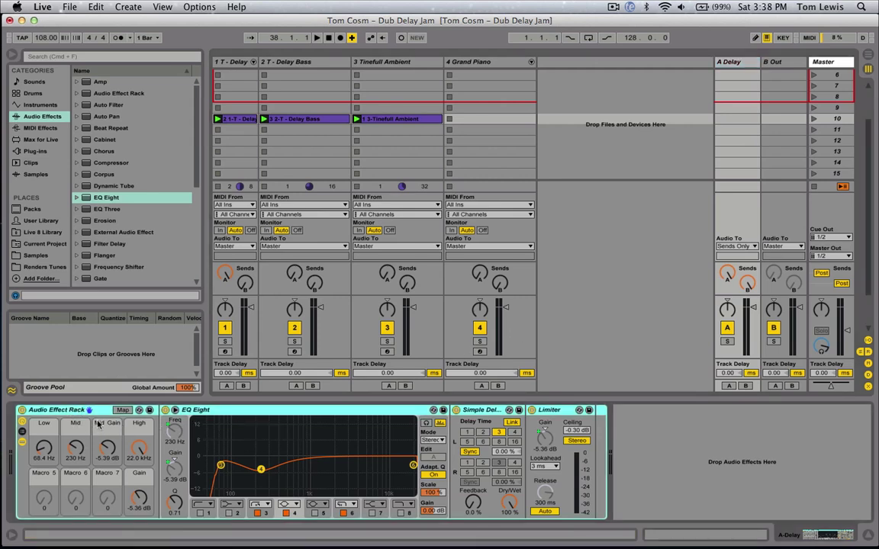
pyautogui.click(22, 432)
pyautogui.click(180, 441)
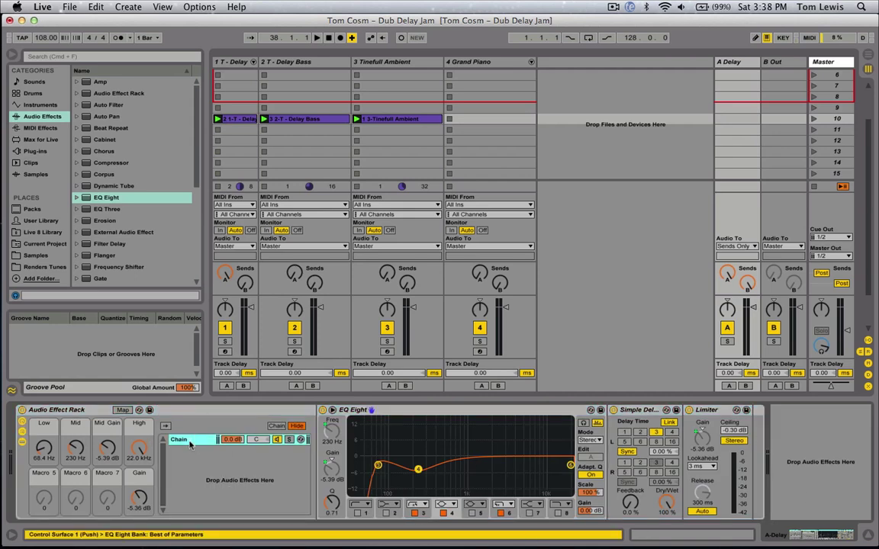
pyautogui.press('super+r')
pyautogui.write('De')
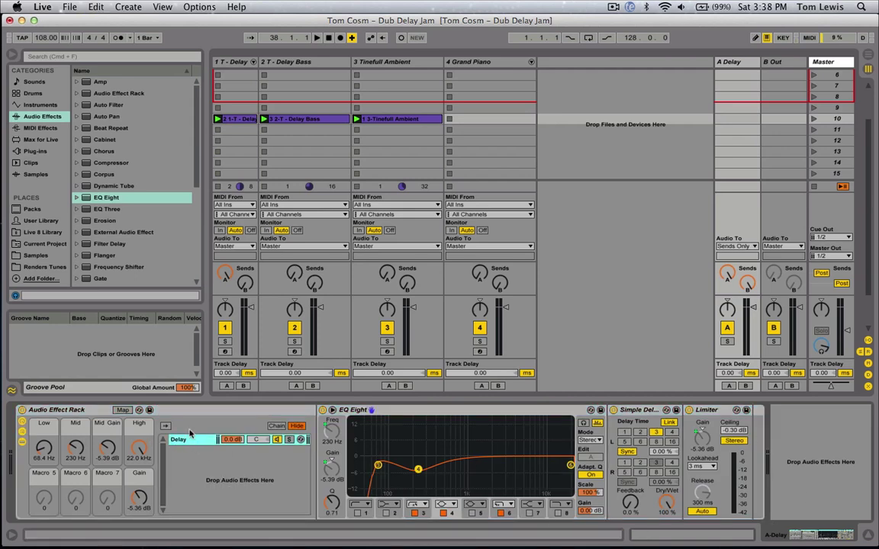
# Create a second chain in the Delay return's rack and name it Listener.
pyautogui.rightClick(198, 492)
pyautogui.click(206, 487)
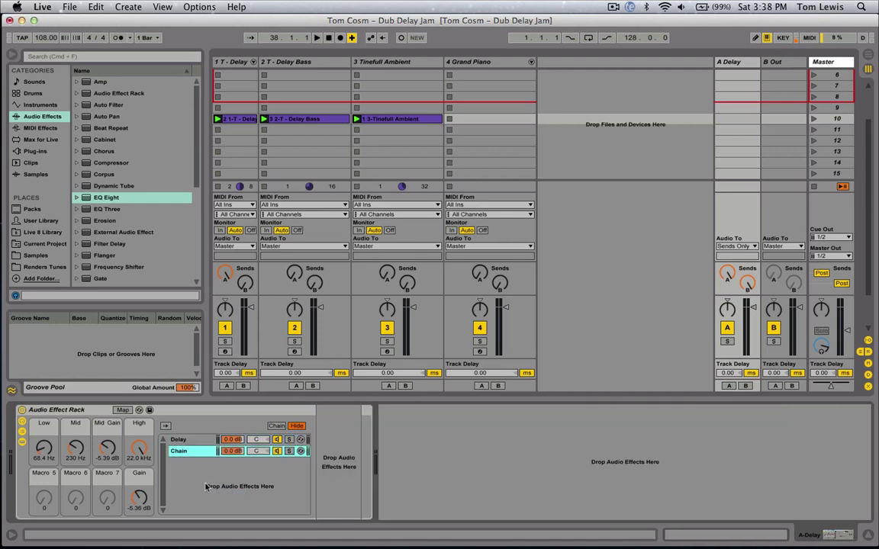
pyautogui.press('super+r')
pyautogui.write('F')
pyautogui.press('super+r')
pyautogui.write('L')
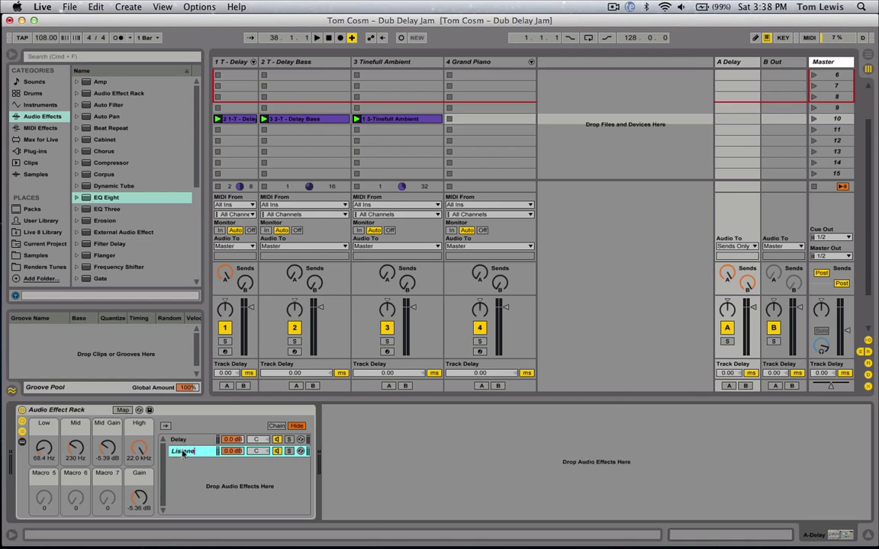
pyautogui.press('Return')
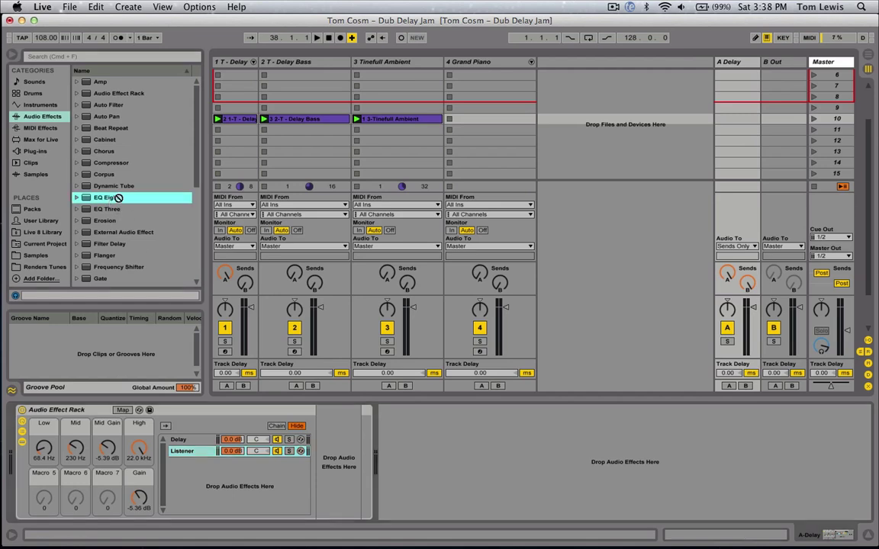
# Add EQ Eight to the Listener chain and disable its band 4.
pyautogui.moveTo(114, 197); pyautogui.dragTo(249, 456)
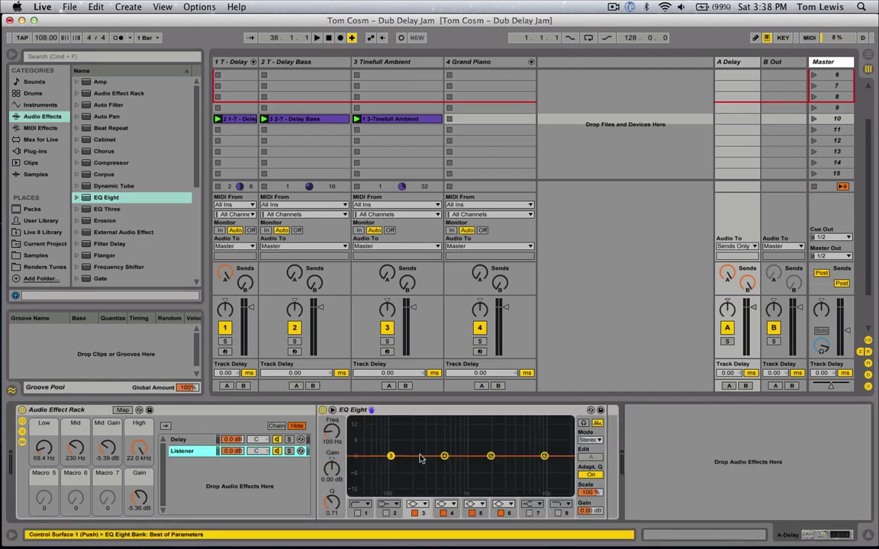
pyautogui.click(444, 456)
pyautogui.click(445, 514)
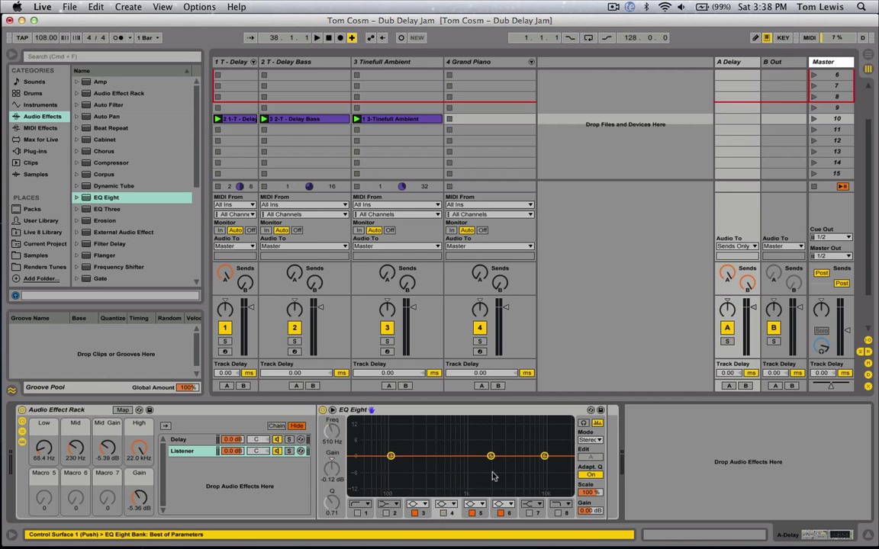
# In the Listener EQ, place band 5 at about 1.06 kHz and -0.62 dB, make band 3 a low cut and band 6 a high cut.
pyautogui.moveTo(490, 457); pyautogui.dragTo(469, 457)
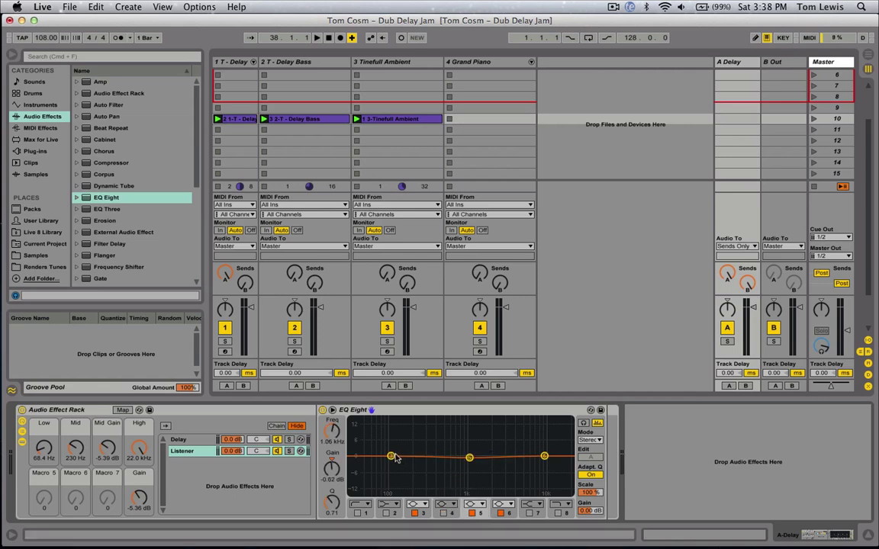
pyautogui.click(391, 457)
pyautogui.click(415, 503)
pyautogui.click(418, 437)
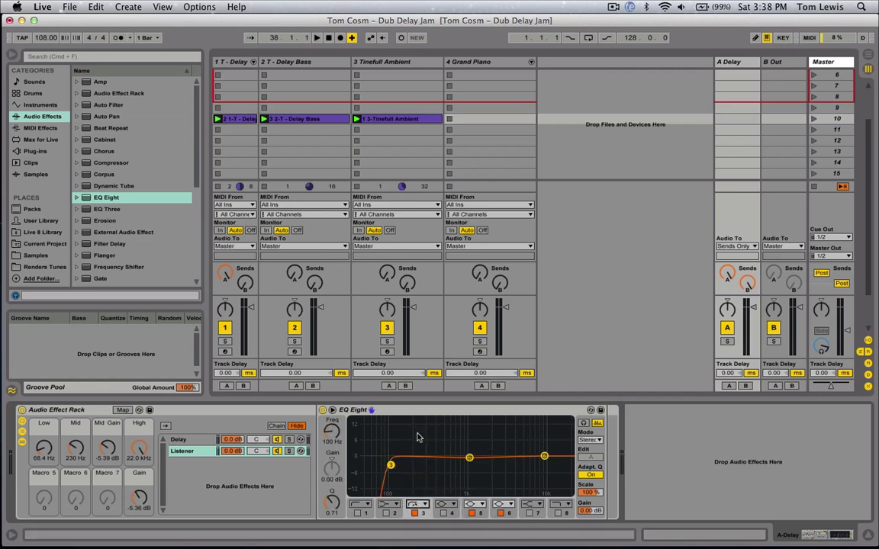
pyautogui.click(544, 456)
pyautogui.click(500, 504)
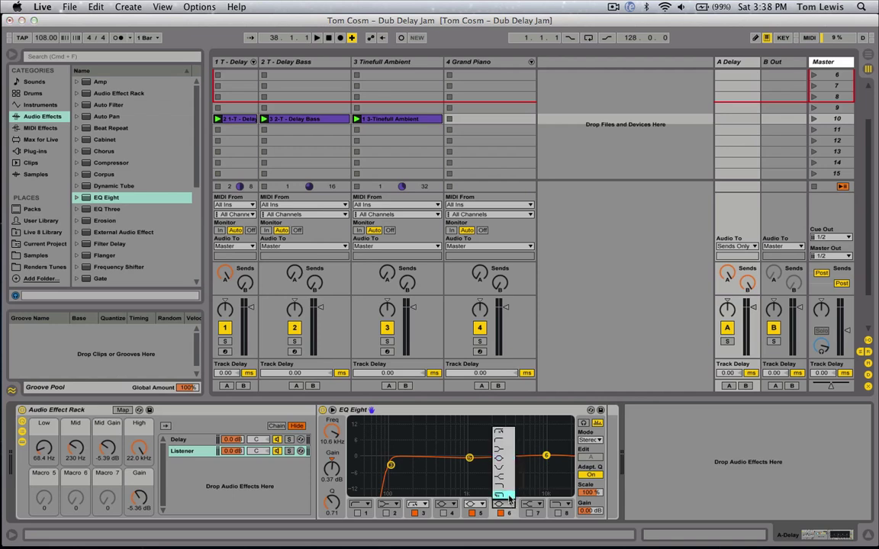
pyautogui.click(504, 496)
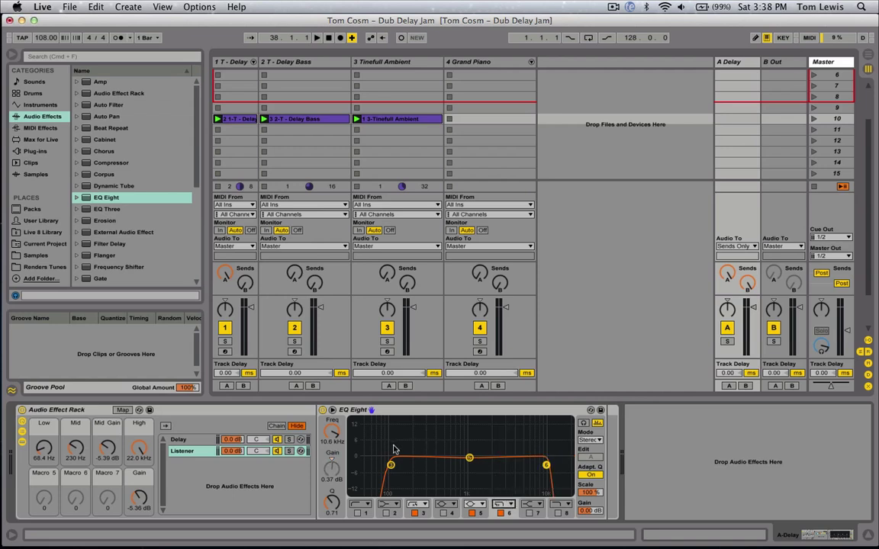
# Group the Listener chain's EQ Eight into its own Audio Effect Rack and show that rack's macro controls.
pyautogui.rightClick(403, 410)
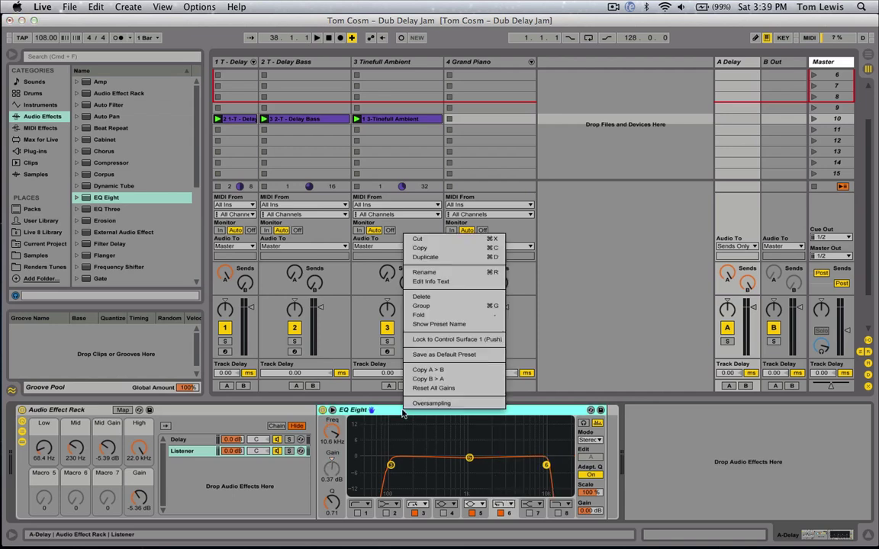
pyautogui.click(435, 309)
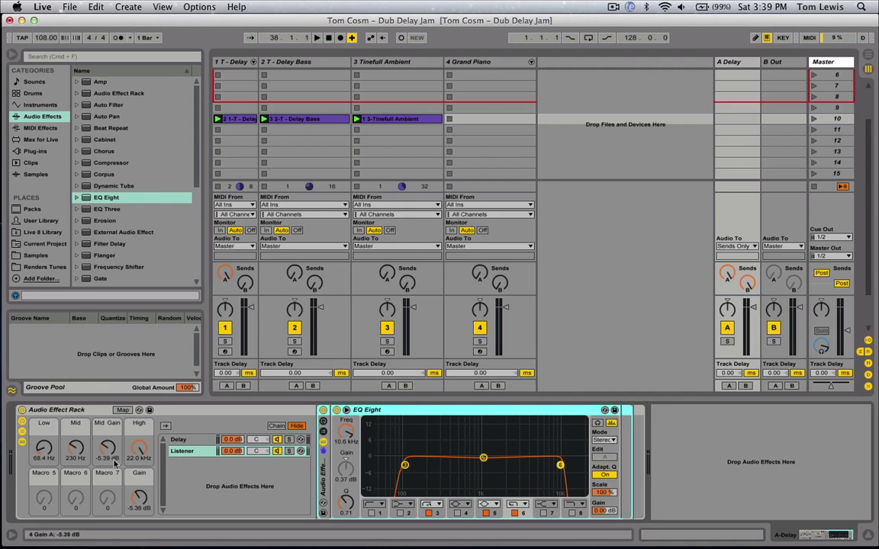
pyautogui.click(323, 430)
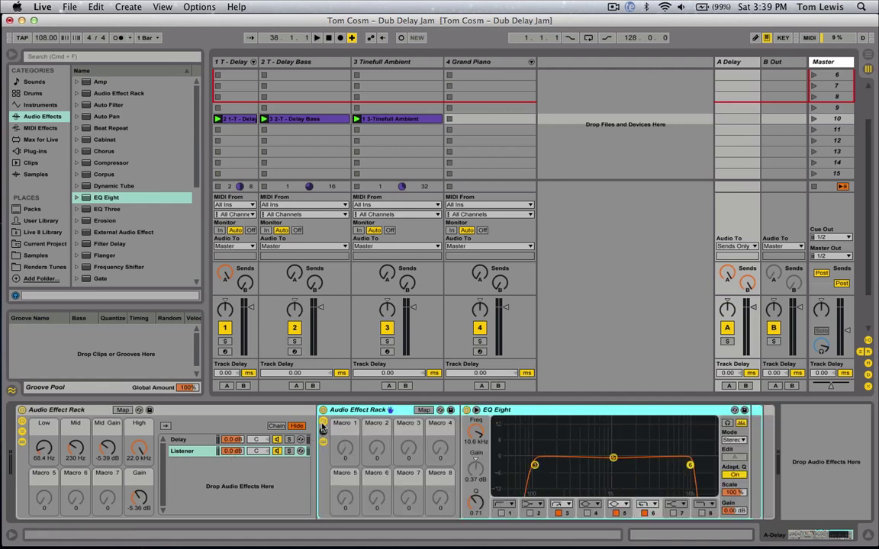
# Map the frequencies of EQ Eight bands 3, 5 and 6 to the inner rack's Macro 1 and test the macro's sweep.
pyautogui.click(424, 409)
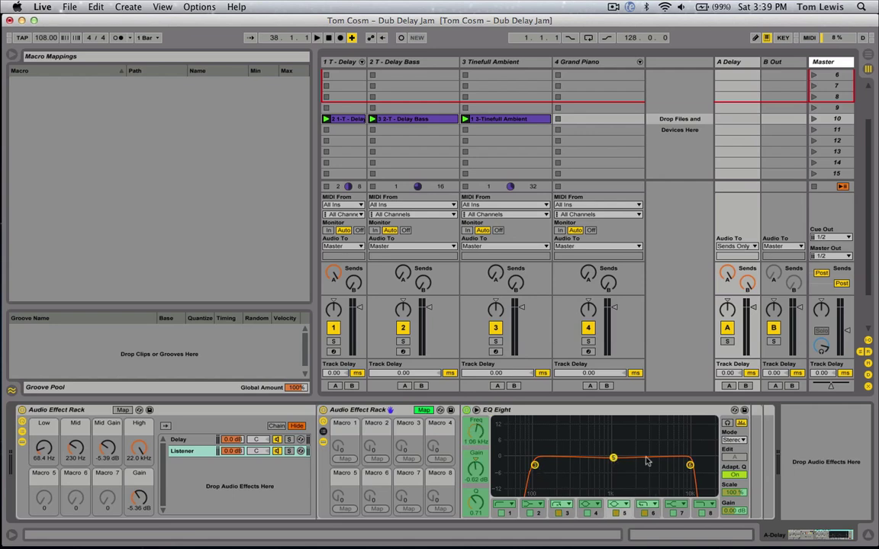
pyautogui.click(535, 466)
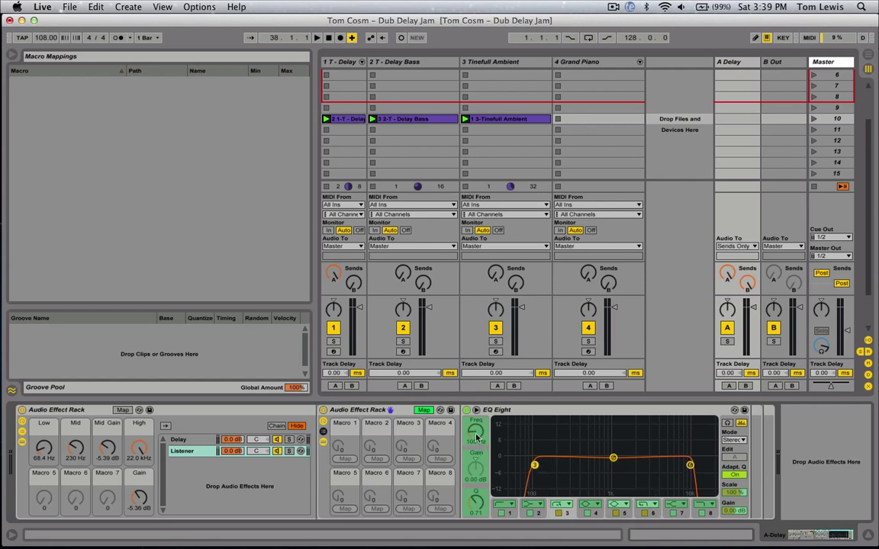
pyautogui.click(473, 435)
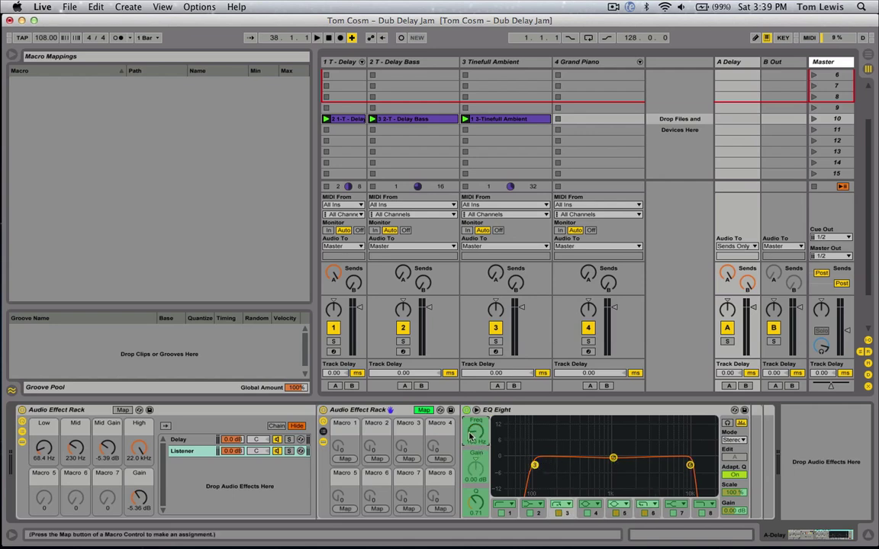
pyautogui.click(346, 459)
pyautogui.click(613, 460)
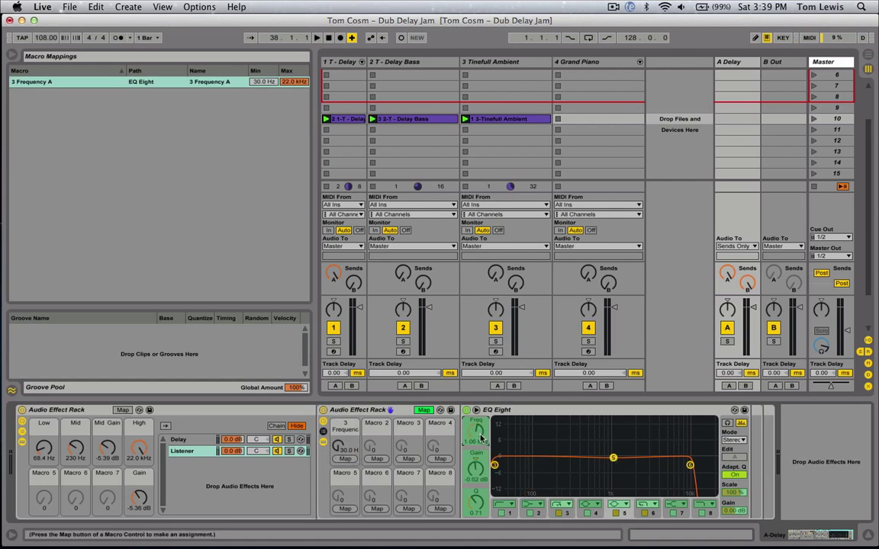
pyautogui.click(353, 459)
pyautogui.click(690, 466)
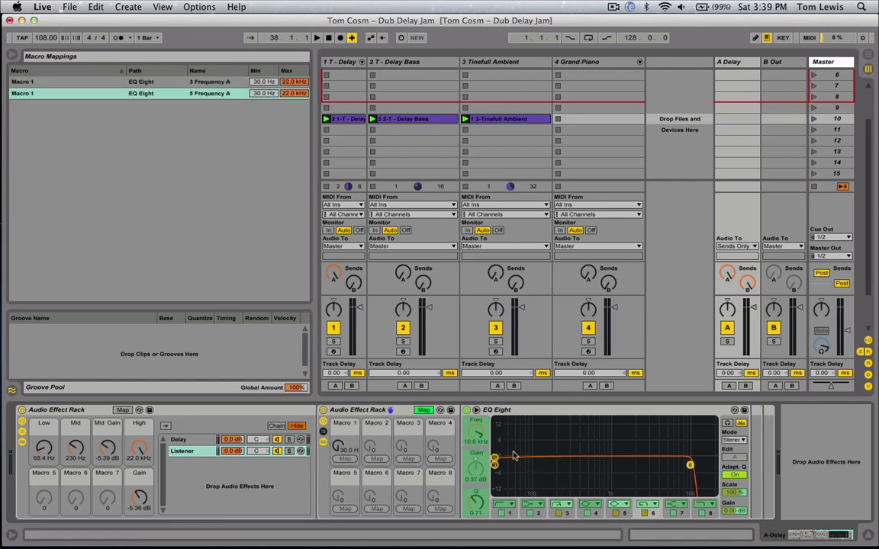
pyautogui.click(345, 457)
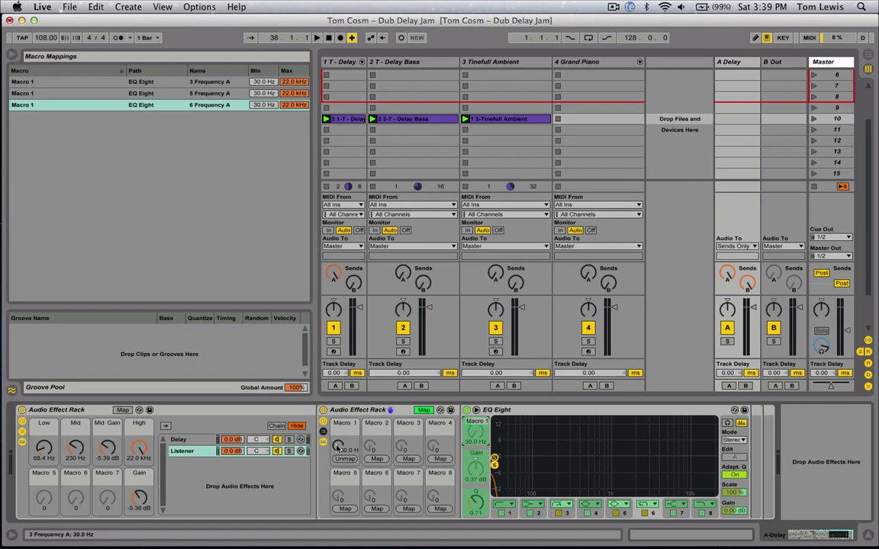
pyautogui.moveTo(338, 451)
pyautogui.mouseDown()
pyautogui.moveTo(338, 408)
pyautogui.moveTo(339, 440)
pyautogui.mouseUp()
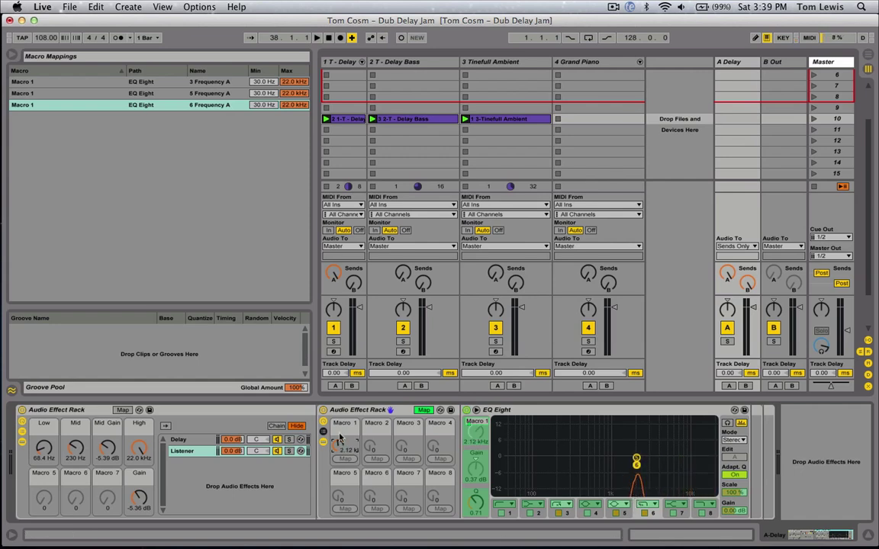
pyautogui.moveTo(340, 439); pyautogui.dragTo(340, 488)
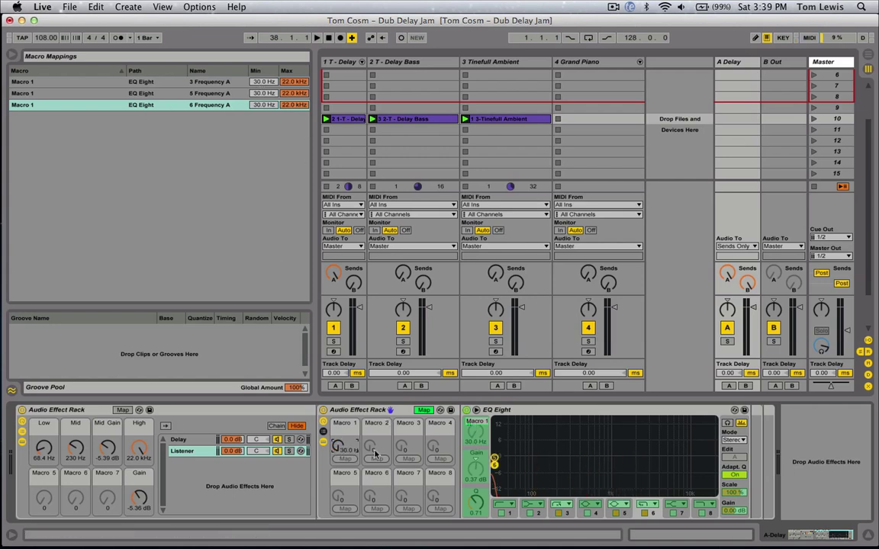
# Set the minimum of Macro 1's mappings to 50.2 Hz for the band 5 frequency and 88.6 Hz for the band 6 frequency.
pyautogui.click(78, 81)
pyautogui.click(74, 90)
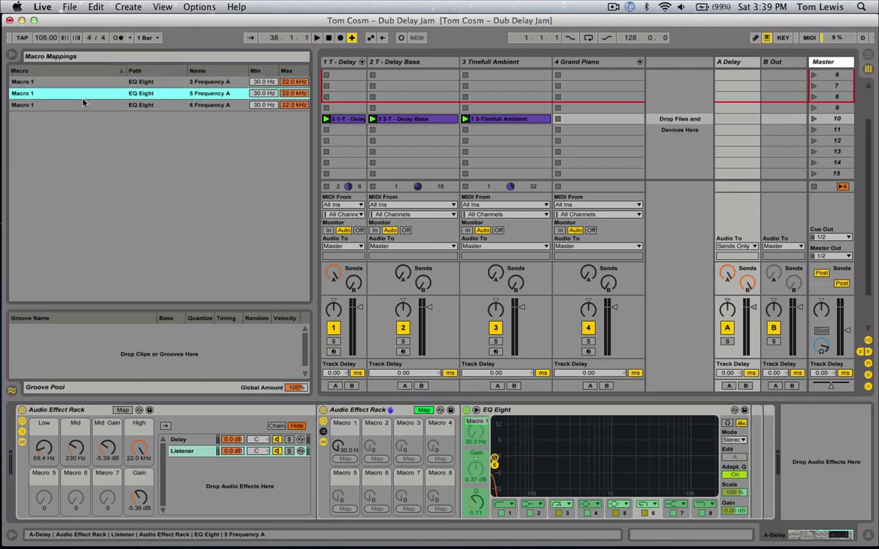
pyautogui.press('Down')
pyautogui.click(80, 82)
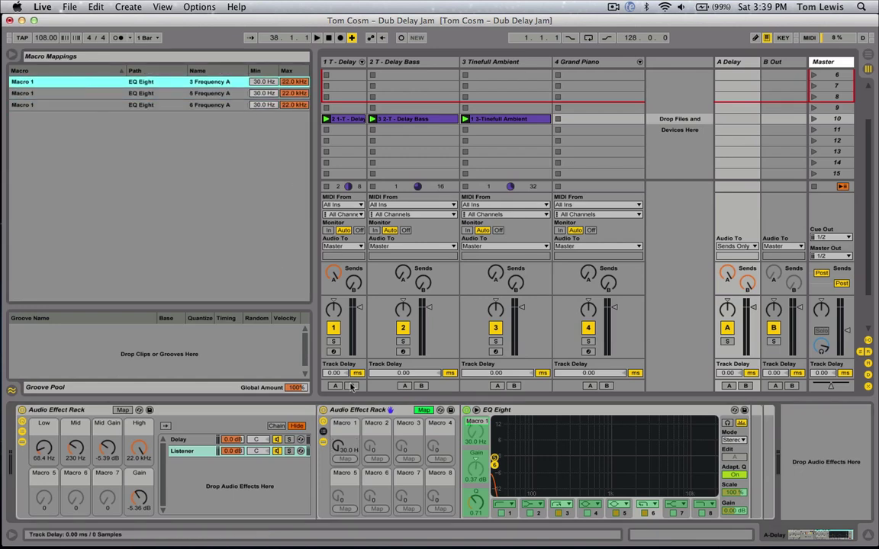
pyautogui.moveTo(269, 95); pyautogui.dragTo(269, 70)
pyautogui.click(264, 105)
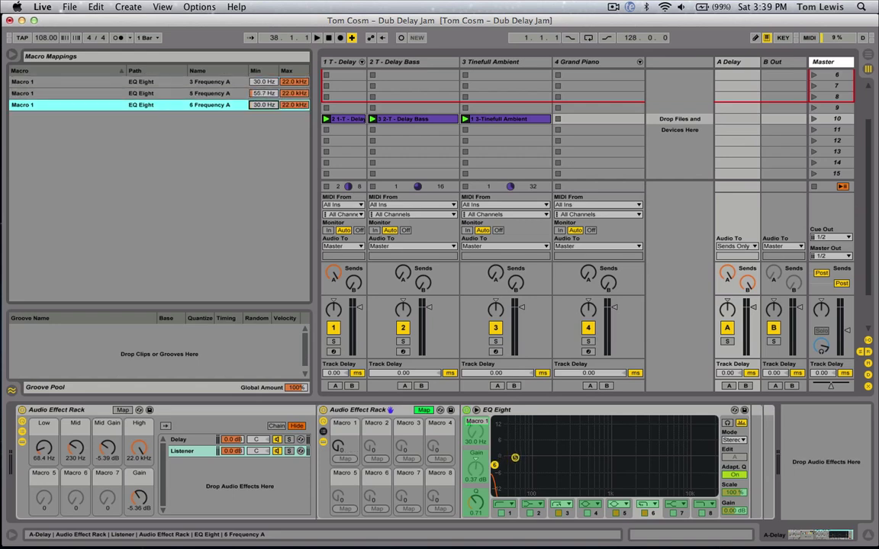
pyautogui.moveTo(264, 105)
pyautogui.mouseDown()
pyautogui.moveTo(263, 74)
pyautogui.moveTo(262, 98)
pyautogui.mouseUp()
pyautogui.click(263, 93)
pyautogui.click(263, 105)
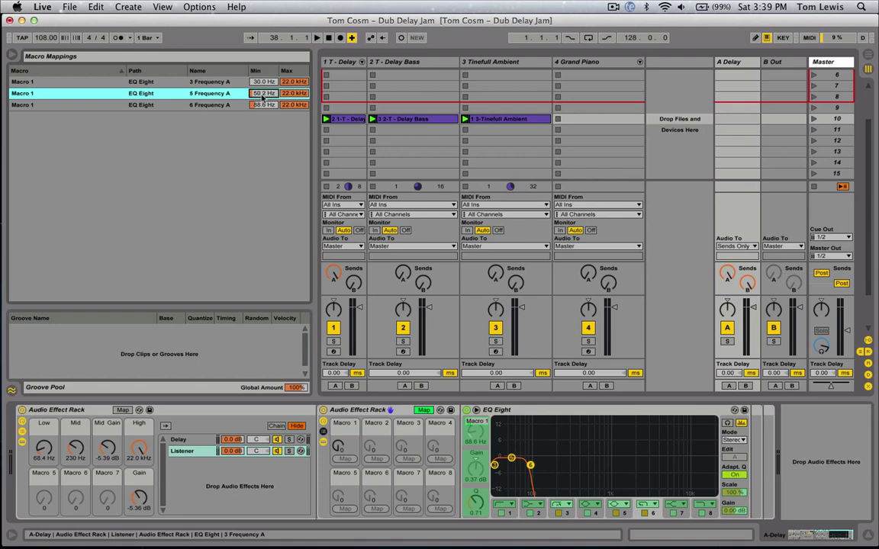
# Set the mapping maximum to 8.26 kHz for band 3 and 16.1 kHz for band 5, and sweep Macro 1 down to 18.
pyautogui.moveTo(338, 448); pyautogui.dragTo(338, 336)
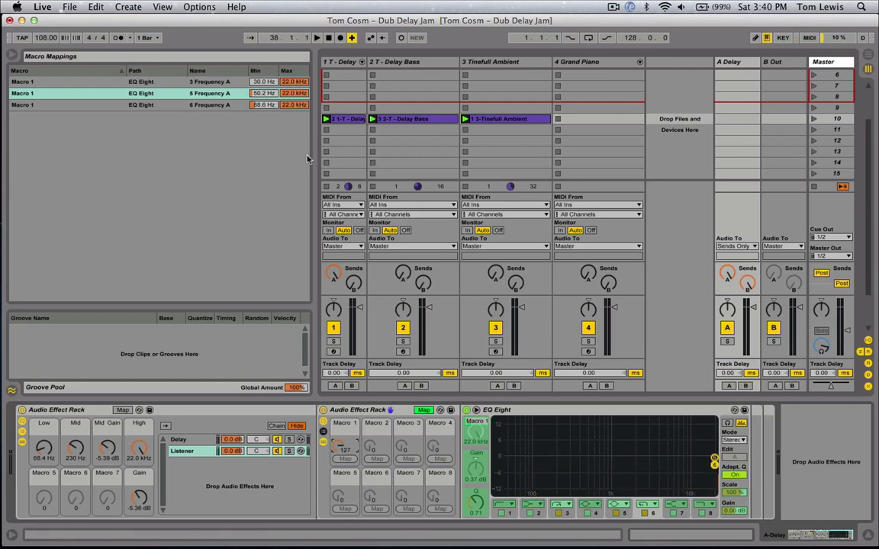
pyautogui.moveTo(293, 82); pyautogui.dragTo(294, 112)
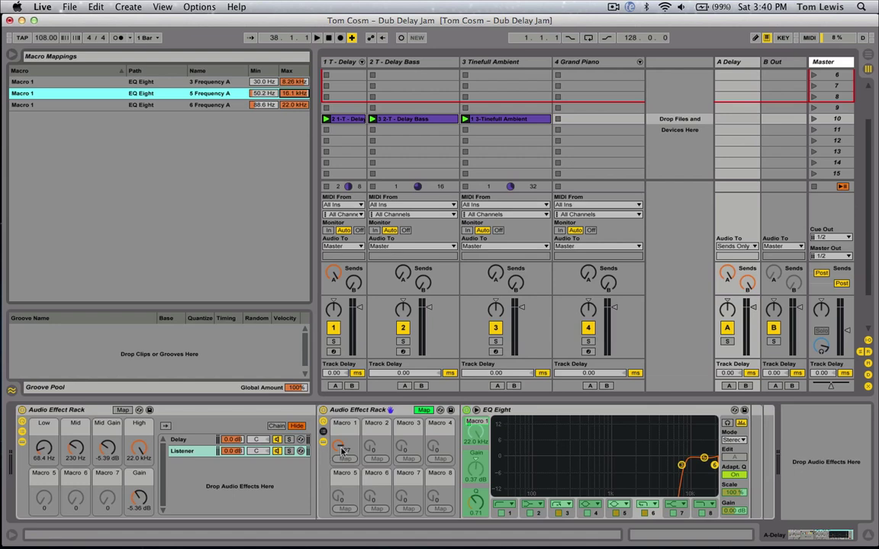
pyautogui.moveTo(342, 450); pyautogui.dragTo(351, 428)
# Rename Macro 1 of the Listener's EQ rack to Band.
pyautogui.click(354, 411)
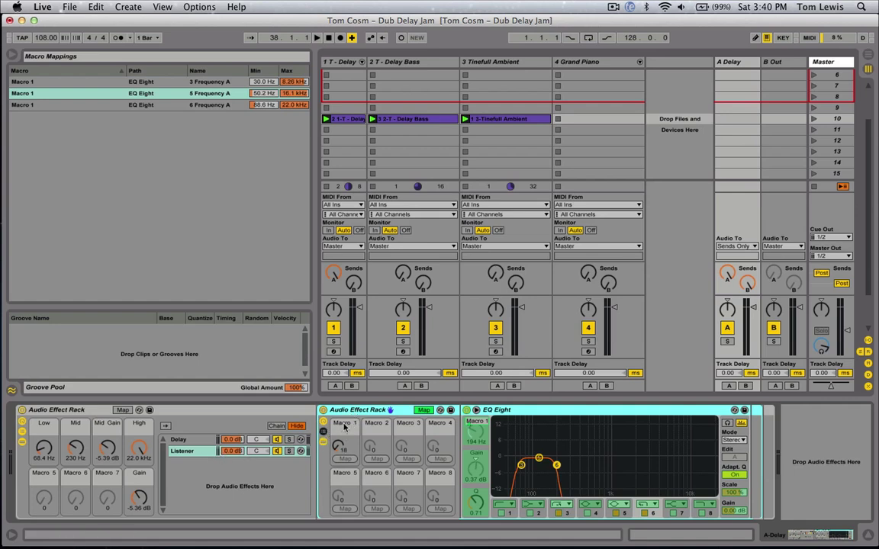
pyautogui.click(343, 423)
pyautogui.write('Band')
pyautogui.press('Return')
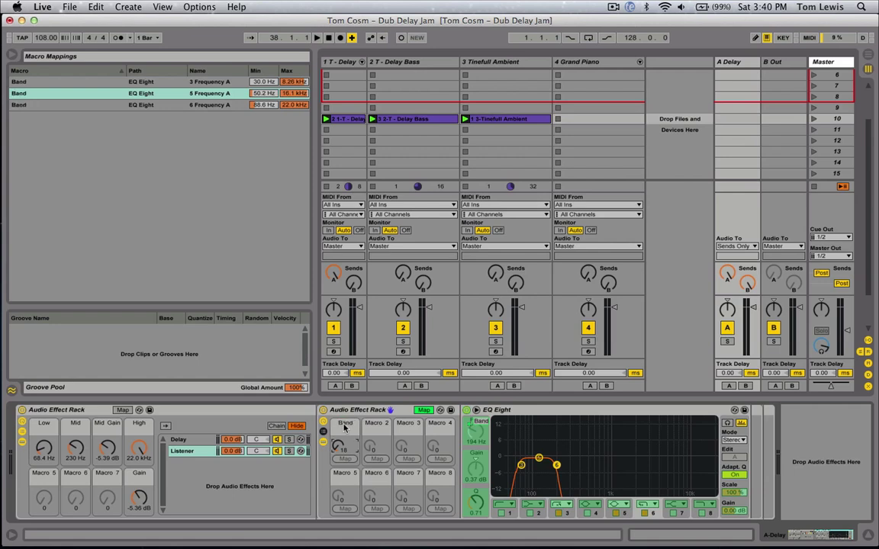
# Group the Band rack into an outer Audio Effect Rack, show its chain list and rename its chain 1.
pyautogui.click(355, 410)
pyautogui.rightClick(352, 412)
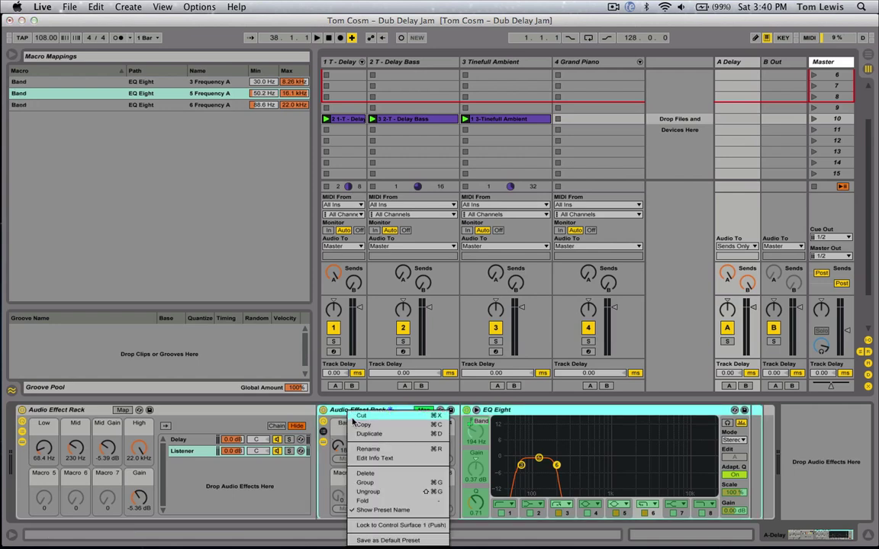
pyautogui.click(366, 482)
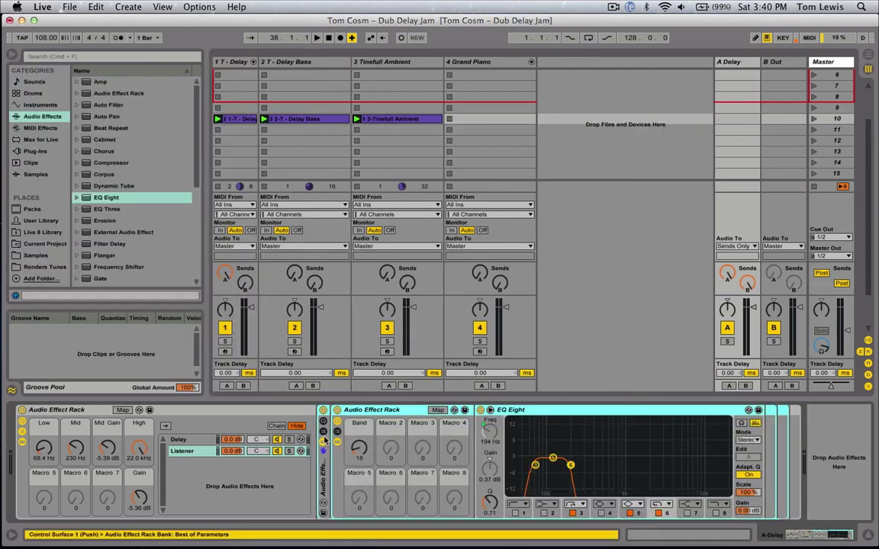
pyautogui.click(416, 441)
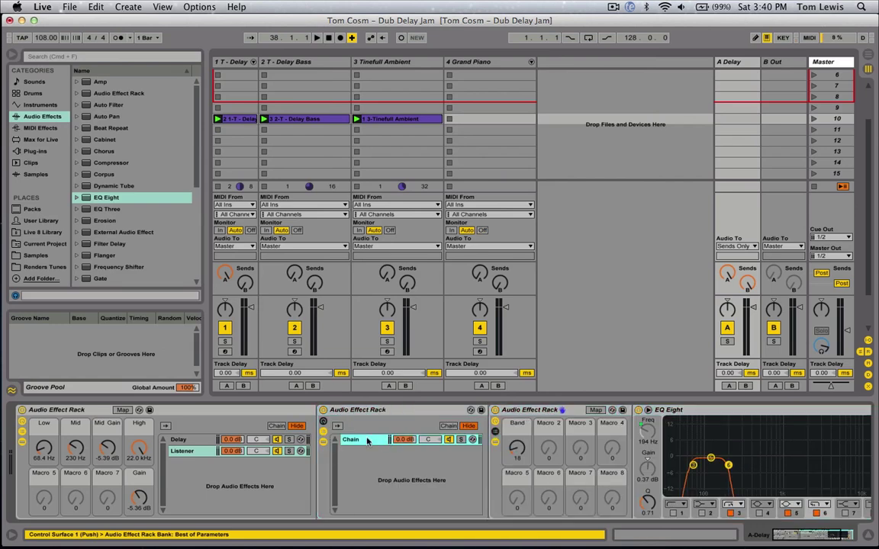
pyautogui.press('super+r')
pyautogui.write('f')
# Set the Band macro to 26 in chain 1, duplicate the chain and rename the copy 2.
pyautogui.moveTo(518, 448); pyautogui.dragTo(522, 450)
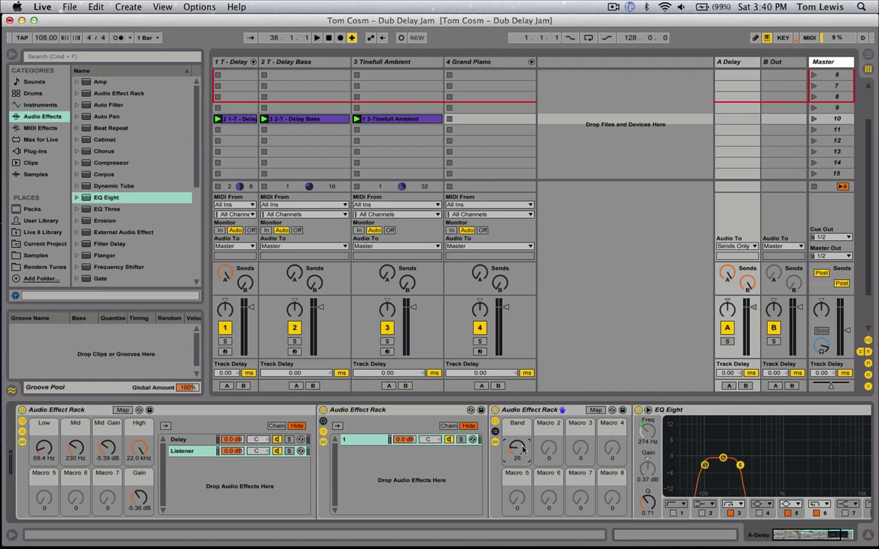
pyautogui.press('super+d')
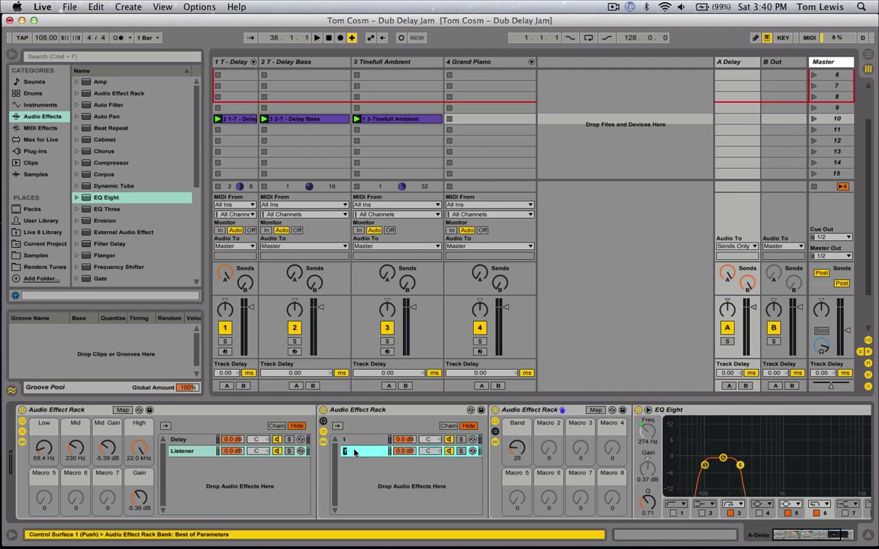
pyautogui.write('2')
# Set the Band macro to 0 in chain 1 and to 25 in chain 2.
pyautogui.click(356, 445)
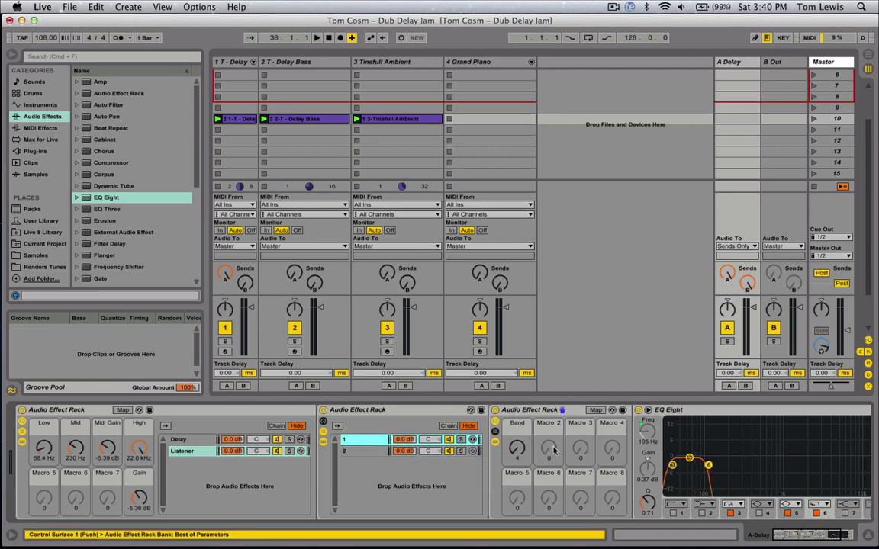
pyautogui.moveTo(518, 451); pyautogui.dragTo(517, 459)
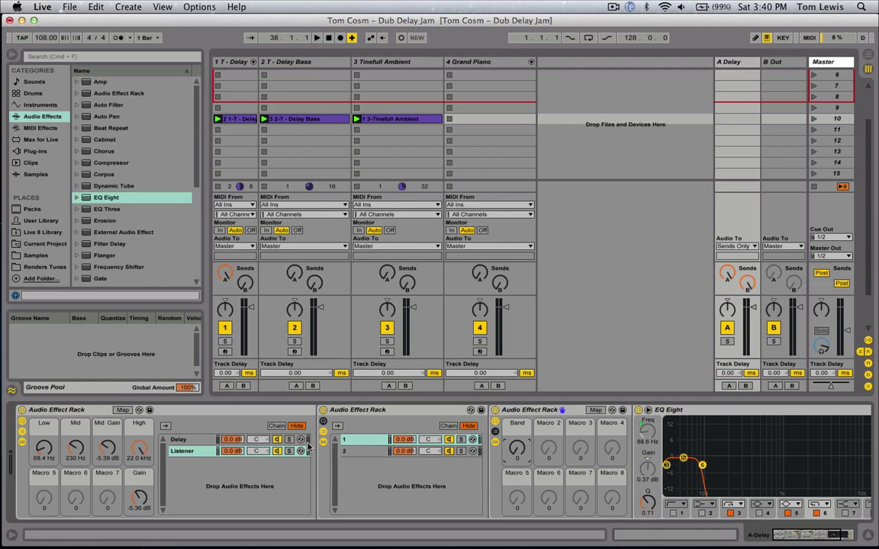
pyautogui.click(359, 450)
pyautogui.moveTo(518, 449); pyautogui.dragTo(517, 454)
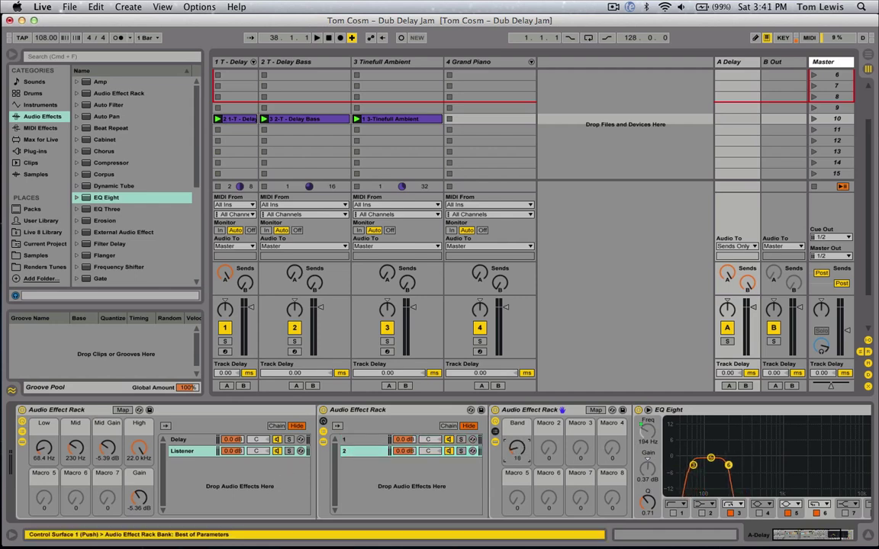
pyautogui.click(368, 453)
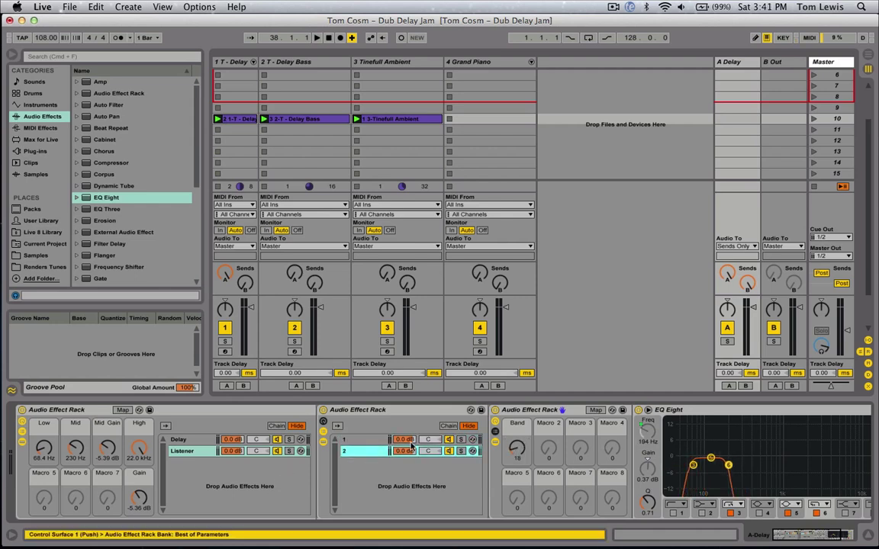
pyautogui.click(363, 440)
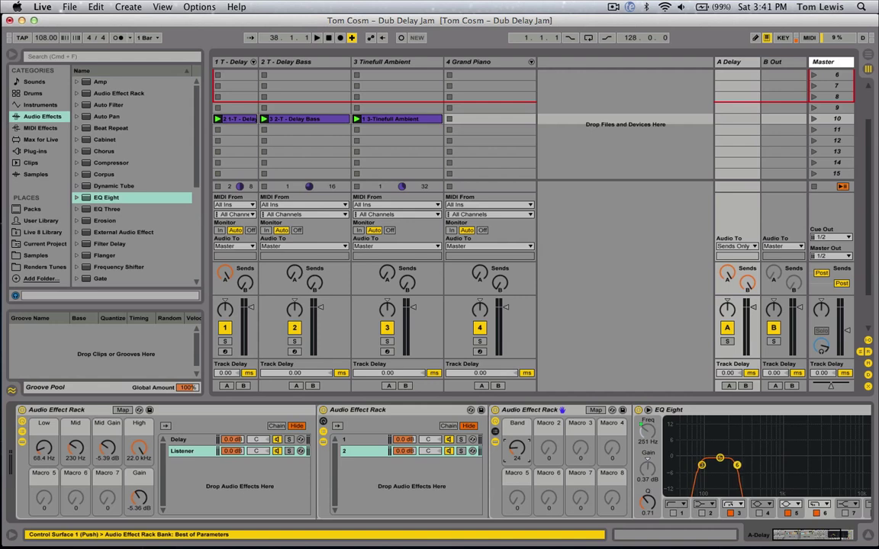
# Duplicate chain 2, rename the copy 3 and set its Band macro to 52.
pyautogui.click(367, 453)
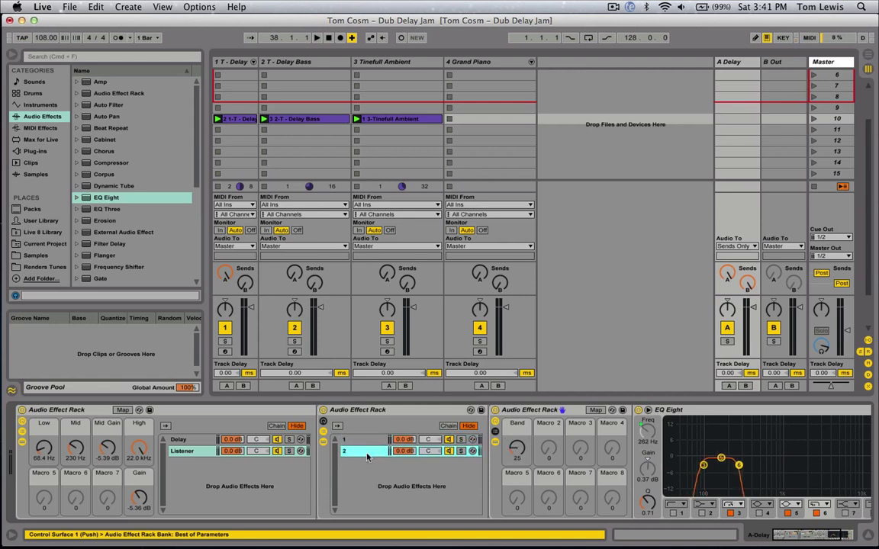
pyautogui.press('super+d')
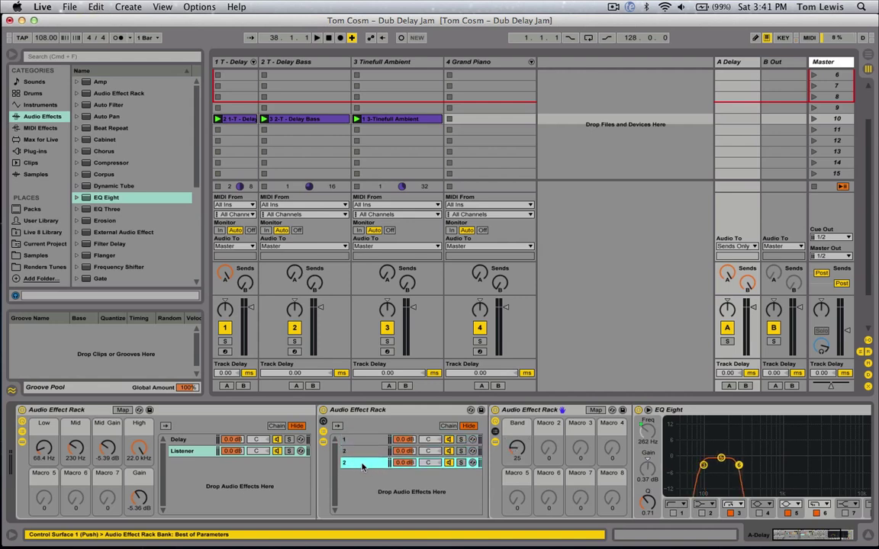
pyautogui.press('super+r')
pyautogui.write('3')
pyautogui.press('Return')
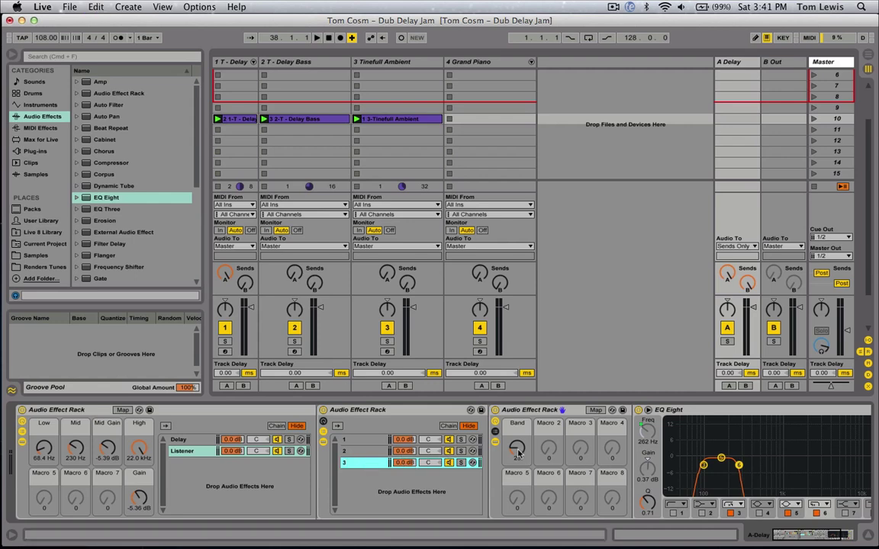
pyautogui.moveTo(517, 453); pyautogui.dragTo(518, 433)
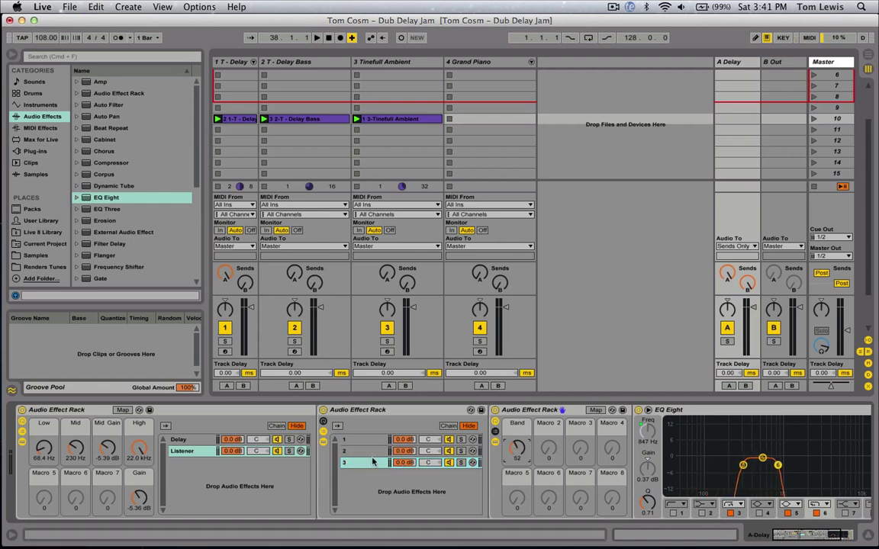
# Duplicate chain 3, rename the copy 4 and set its Band macro to 77.
pyautogui.click(343, 465)
pyautogui.press('super+d')
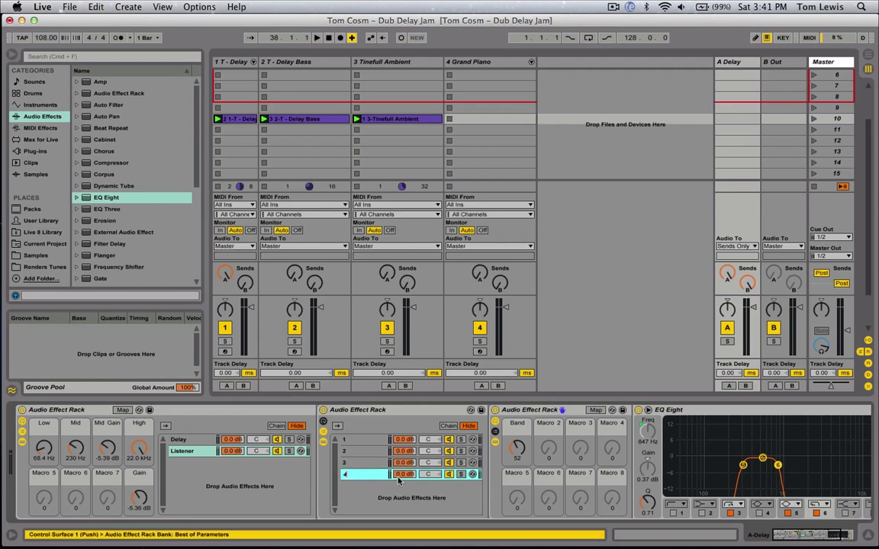
pyautogui.write('4')
pyautogui.press('Return')
pyautogui.moveTo(517, 448); pyautogui.dragTo(517, 451)
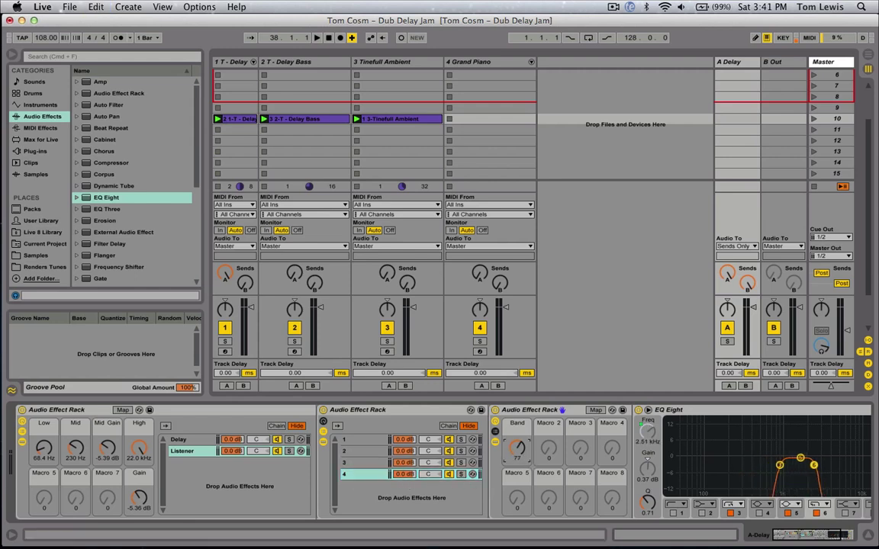
# Duplicate chain 4, rename the copy 5 and set its Band macro to 99.
pyautogui.click(700, 478)
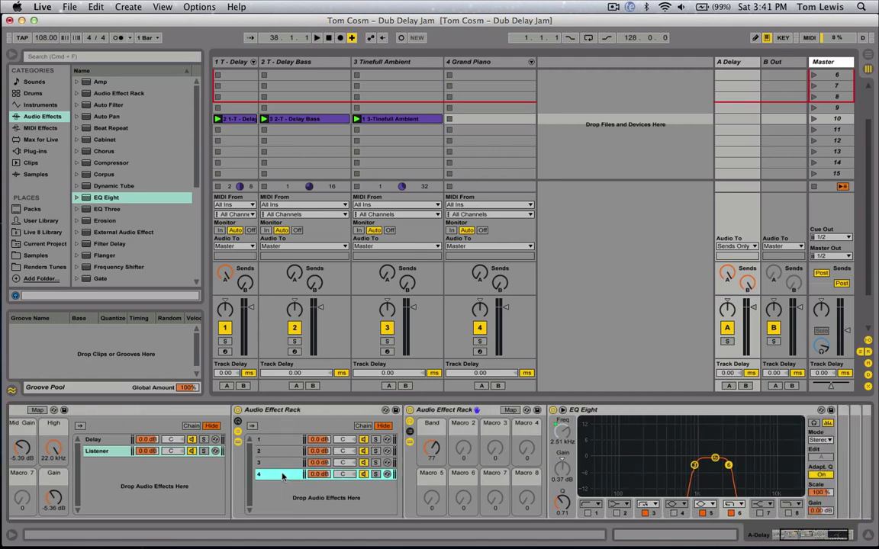
pyautogui.press('super+d')
pyautogui.press('super+r')
pyautogui.write('5')
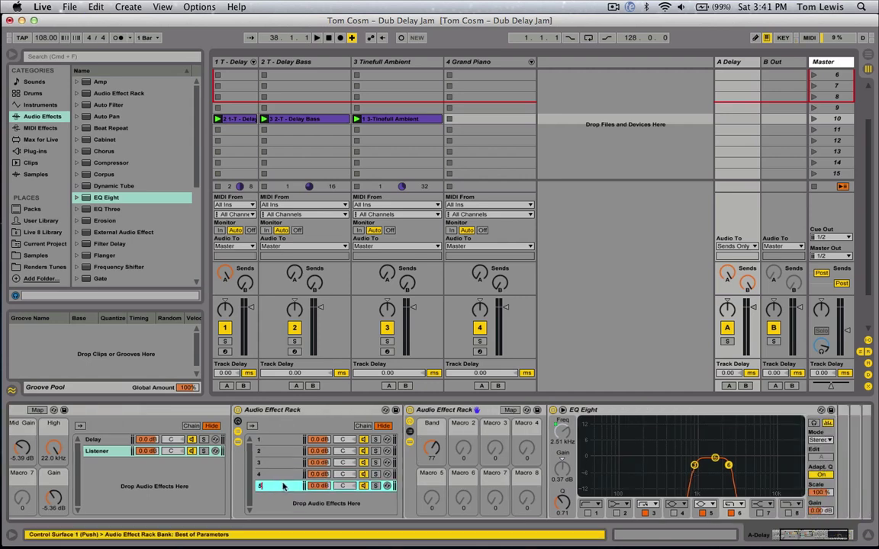
pyautogui.press('Return')
pyautogui.moveTo(437, 457); pyautogui.dragTo(437, 437)
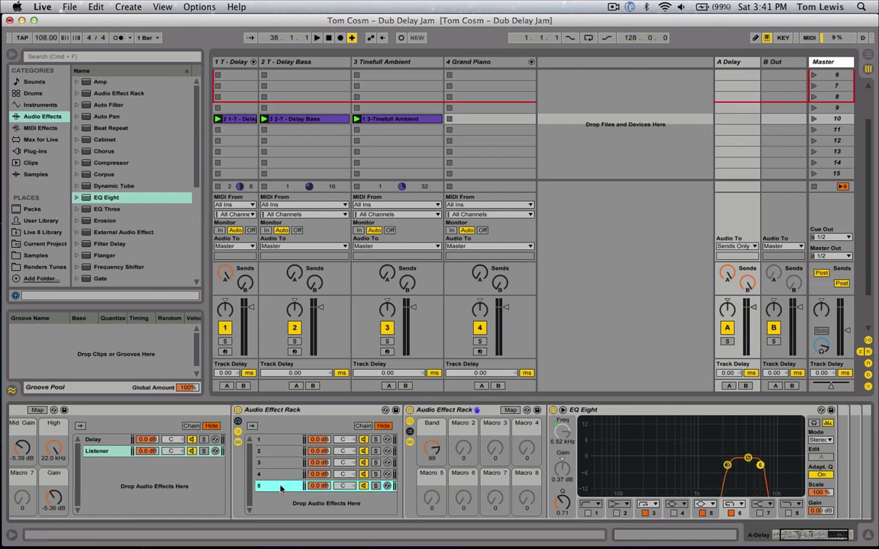
# Duplicate chain 5, rename the copy 6 and raise its Band macro.
pyautogui.press('super+d')
pyautogui.press('super+r')
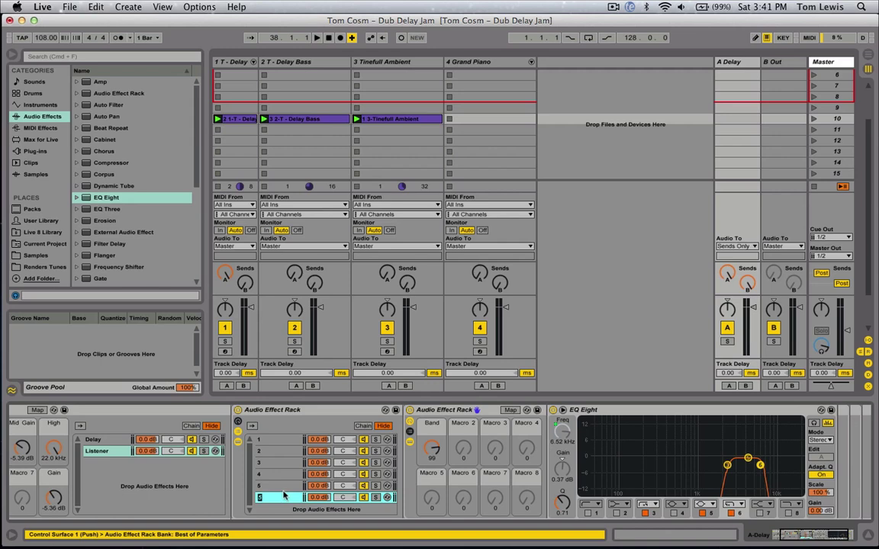
pyautogui.write('6')
pyautogui.press('Return')
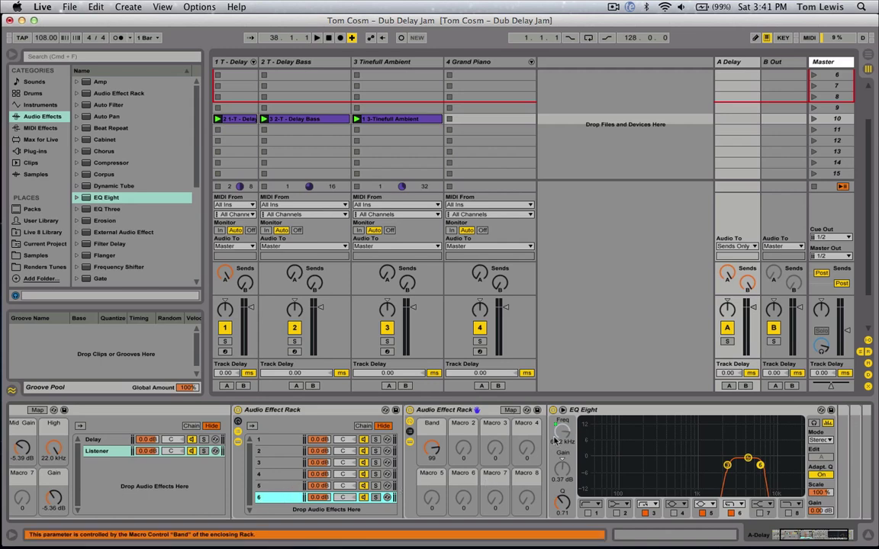
pyautogui.moveTo(432, 450); pyautogui.dragTo(431, 430)
# Set the Band macro to 108 in chain 5 and delete chains 6 and 5.
pyautogui.click(274, 485)
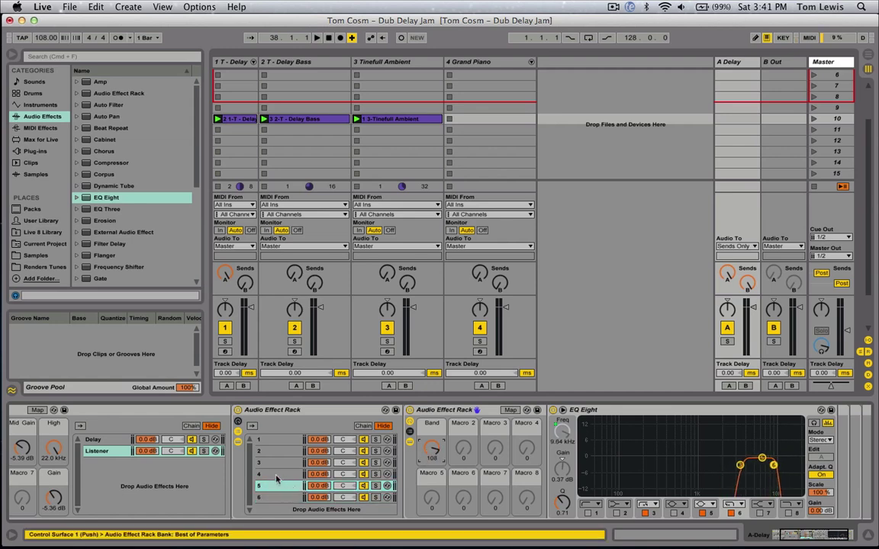
pyautogui.click(275, 451)
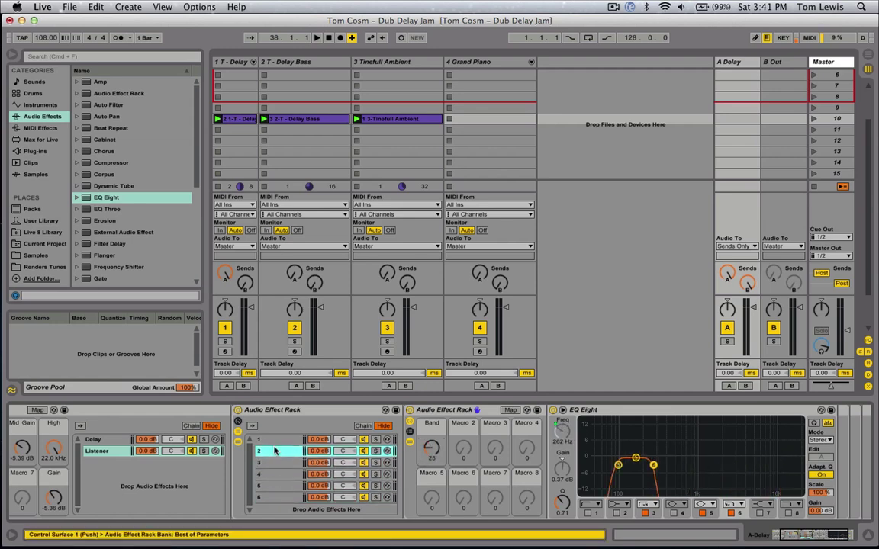
pyautogui.click(278, 463)
pyautogui.click(273, 484)
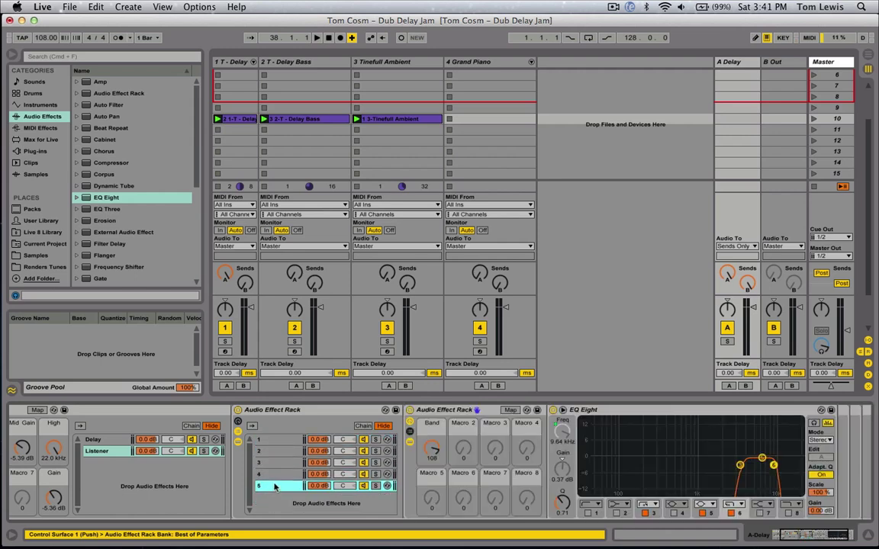
pyautogui.press('Delete')
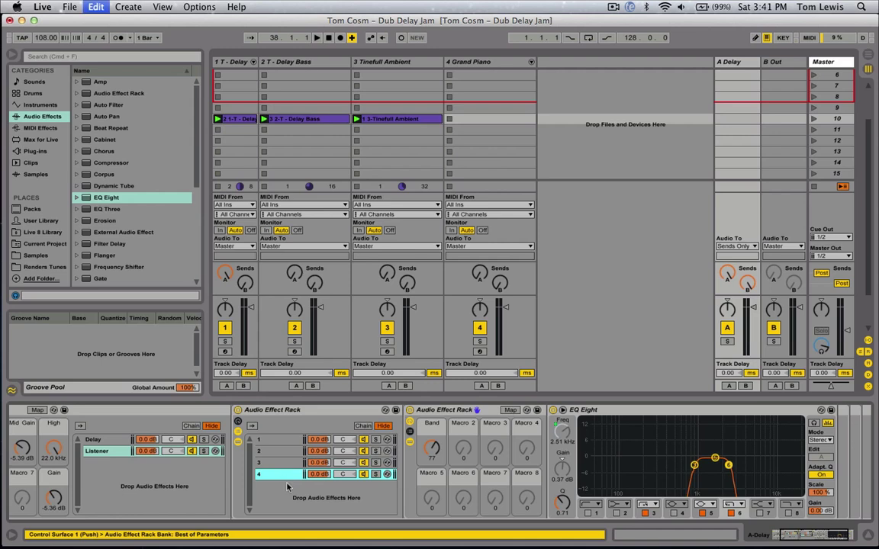
# Build chains 5, 6 and 7 by successive duplication from chain 4, with Band macros at 97, 113 and 122.
pyautogui.press('super+d')
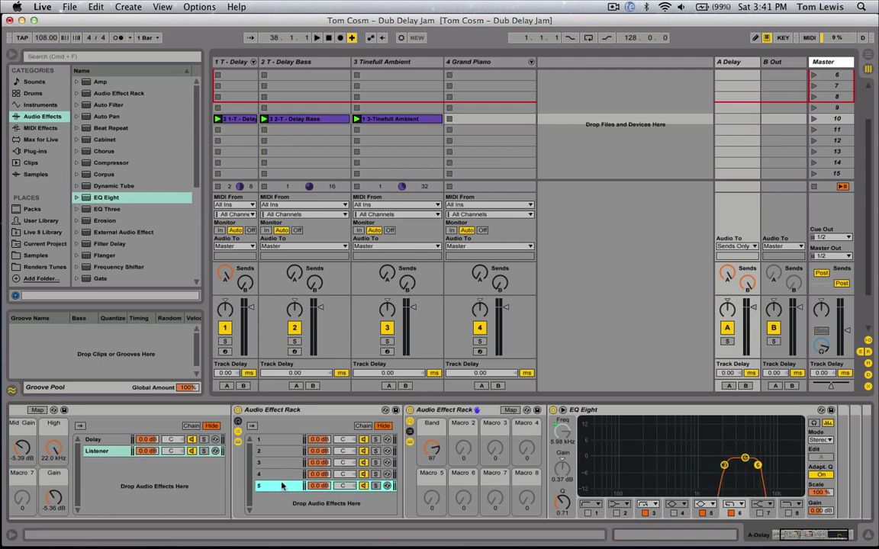
pyautogui.press('super+d')
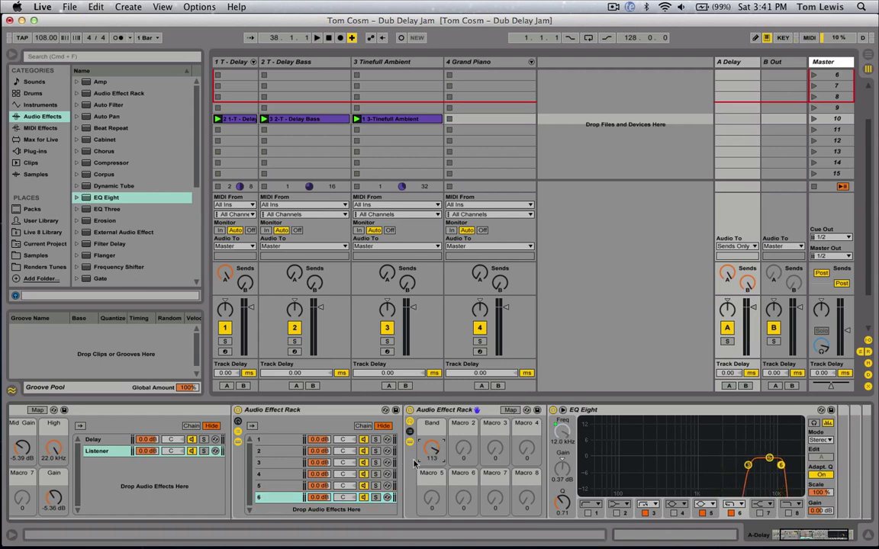
pyautogui.press('super+d')
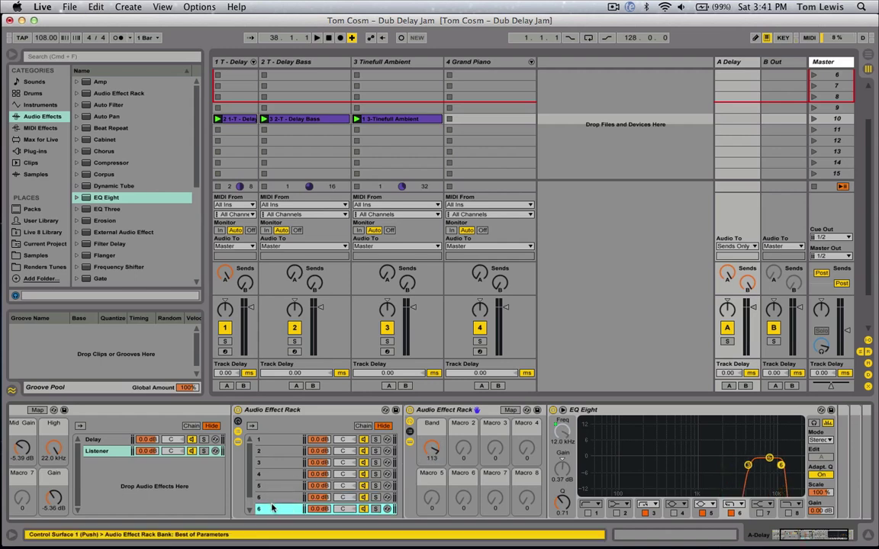
pyautogui.press('super+d')
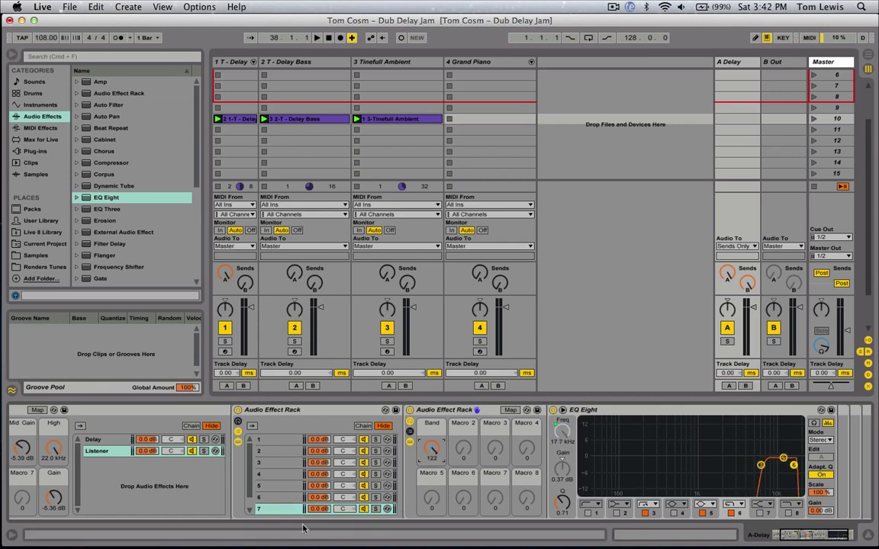
# Duplicate chain 7, rename the copy 8 and set its Band macro to 127.
pyautogui.press('super+d')
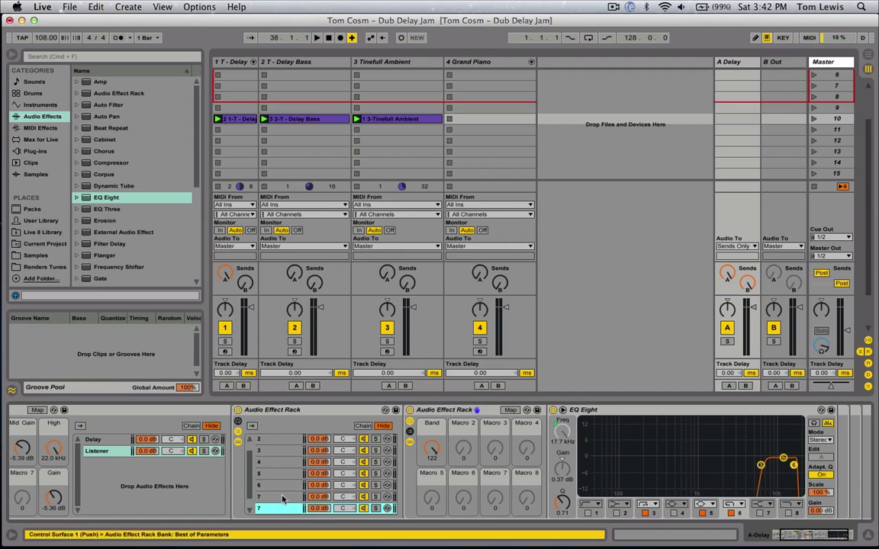
pyautogui.press('super+d')
pyautogui.moveTo(427, 450); pyautogui.dragTo(428, 442)
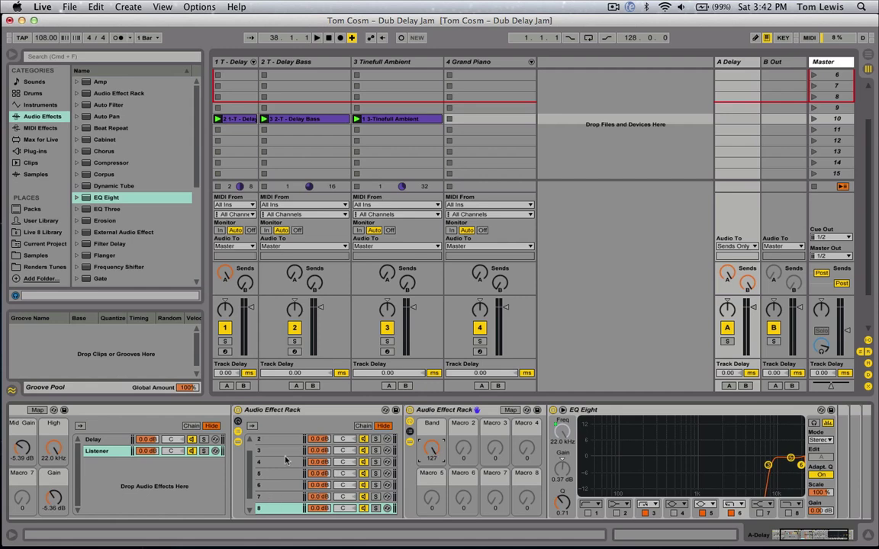
# Lower the Band macro to 114 in chain 7, 104 in chain 6 and 90 in chain 5.
pyautogui.click(274, 496)
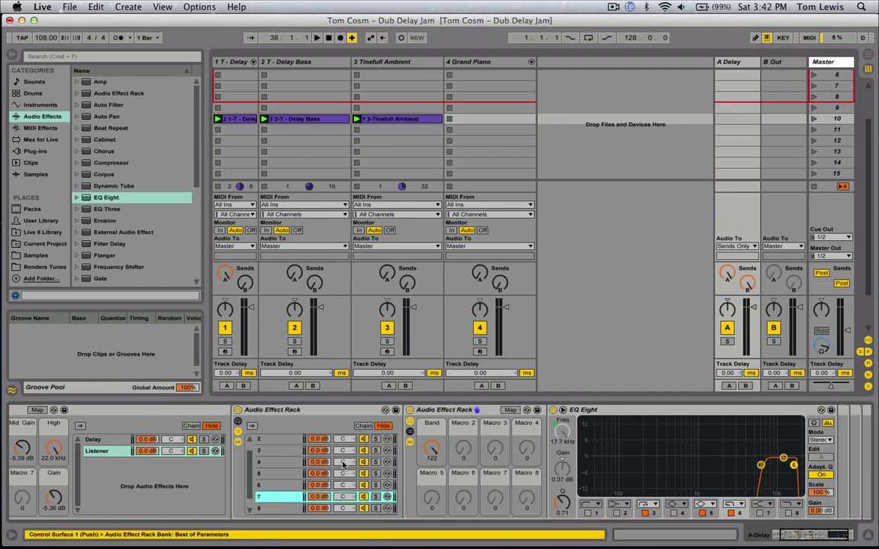
pyautogui.click(301, 485)
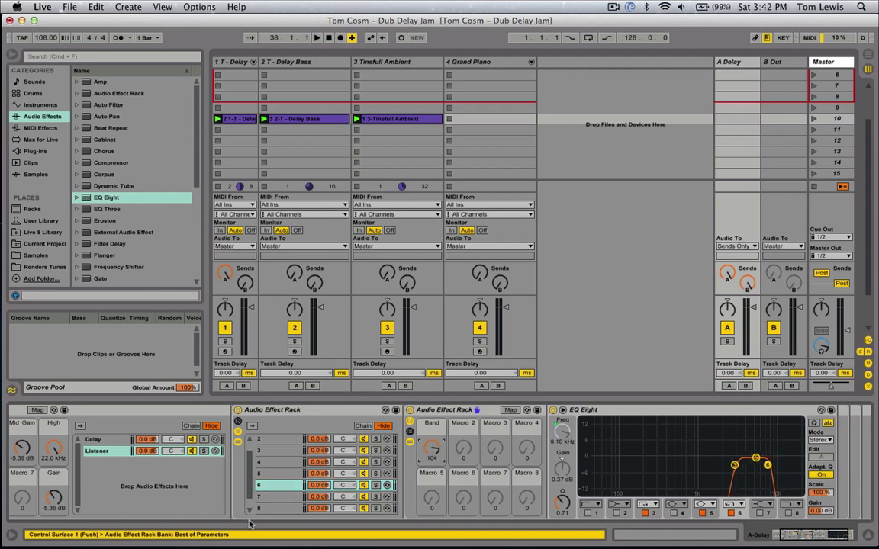
pyautogui.click(279, 475)
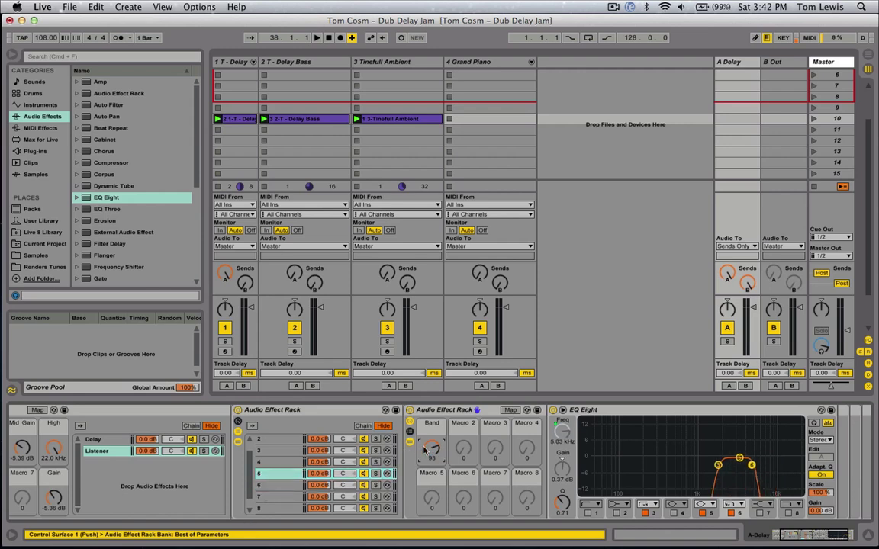
# Review the Band settings and EQ curves of chains 1 to 5 inside the Listener chain.
pyautogui.click(289, 462)
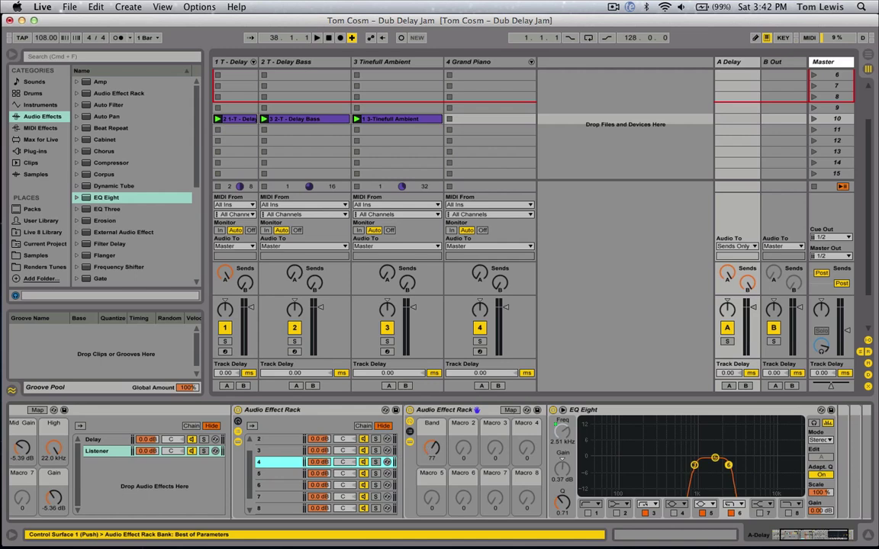
pyautogui.scroll(1, 262, 455)
pyautogui.click(262, 452)
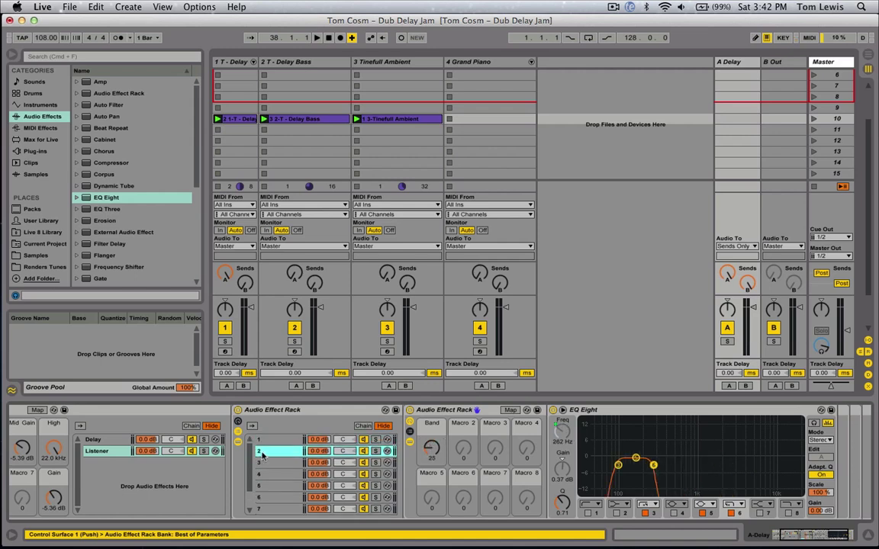
pyautogui.click(258, 441)
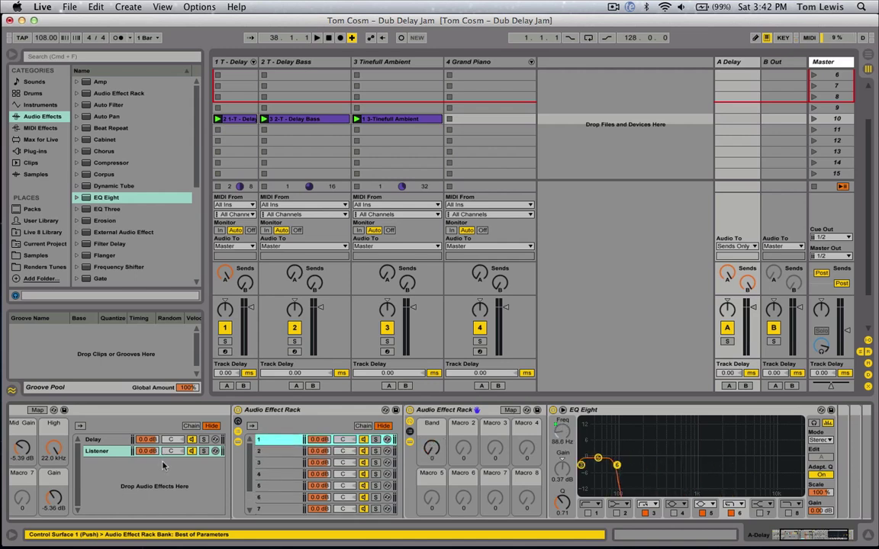
pyautogui.click(98, 450)
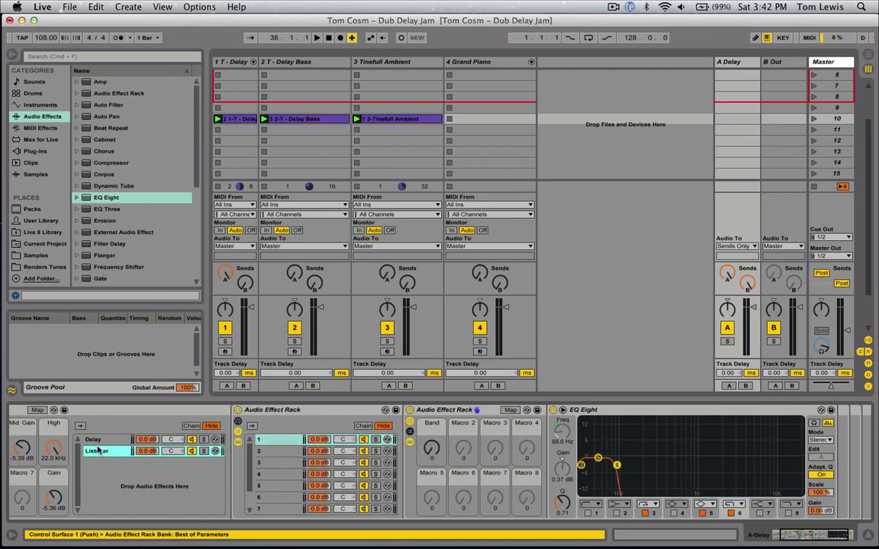
pyautogui.click(284, 440)
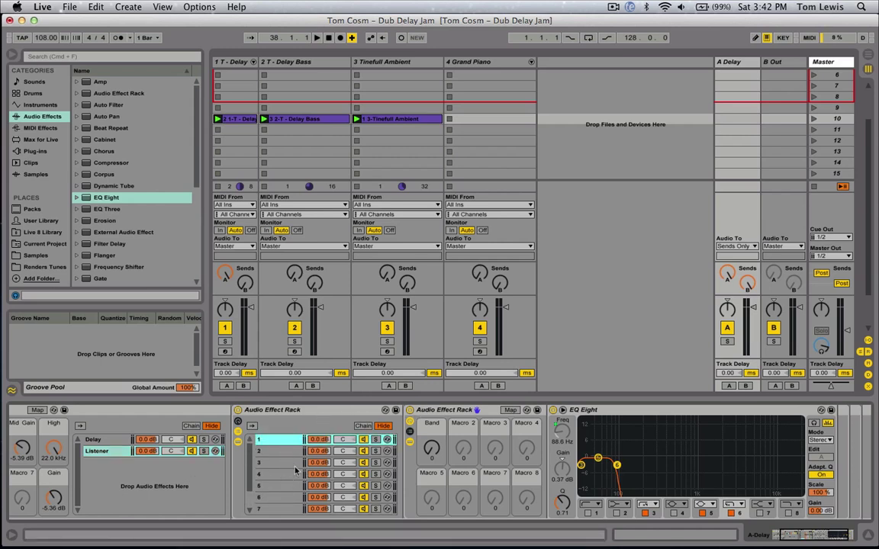
pyautogui.click(651, 460)
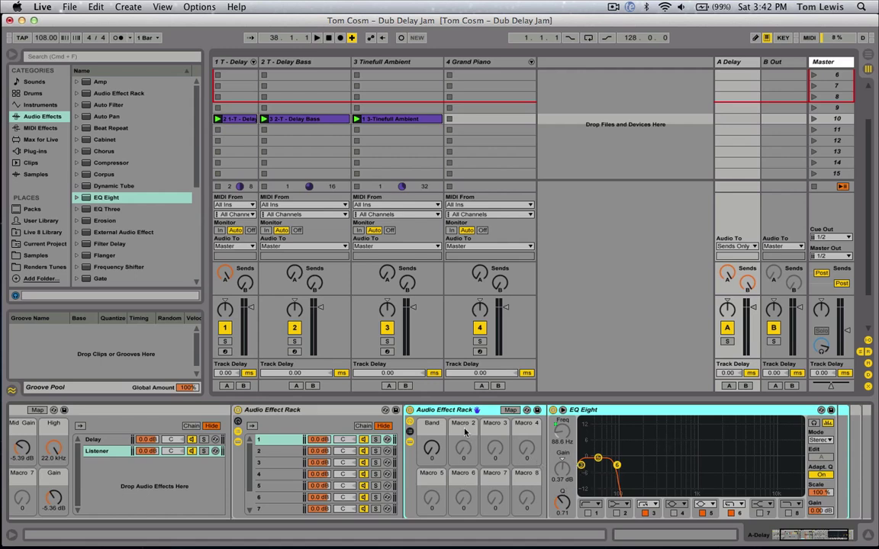
pyautogui.click(103, 456)
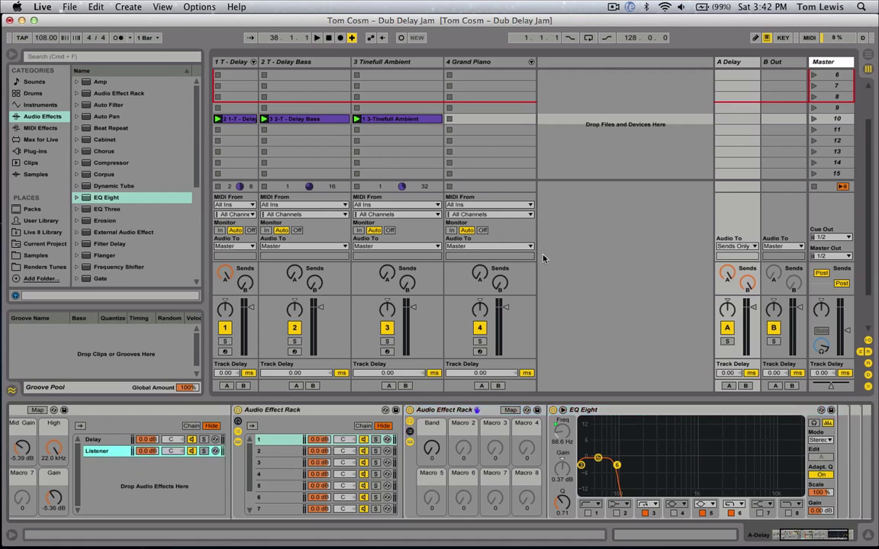
pyautogui.click(290, 421)
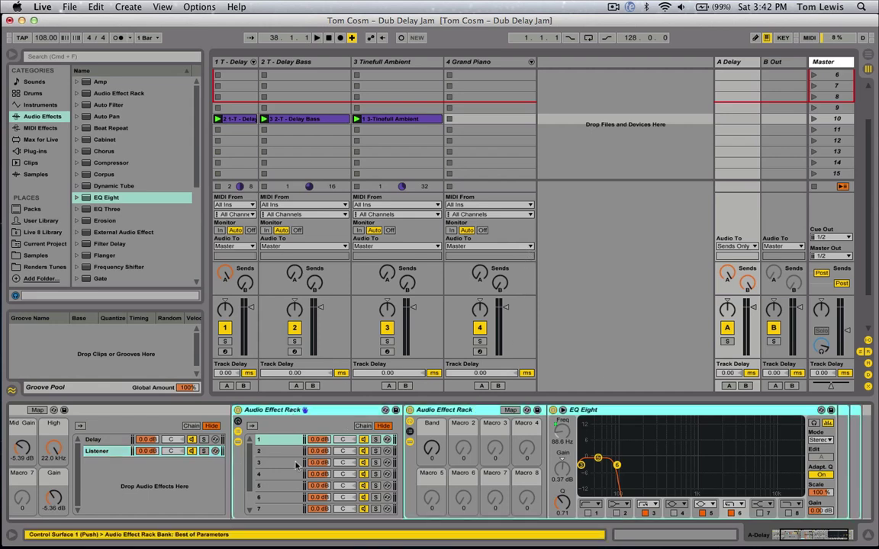
pyautogui.click(295, 450)
pyautogui.click(283, 462)
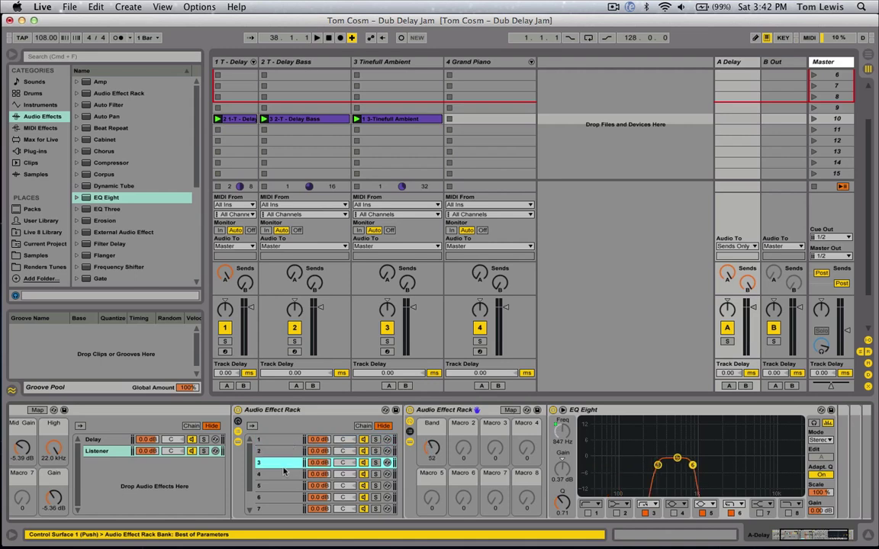
pyautogui.click(280, 474)
pyautogui.press('Down')
pyautogui.press('Down')
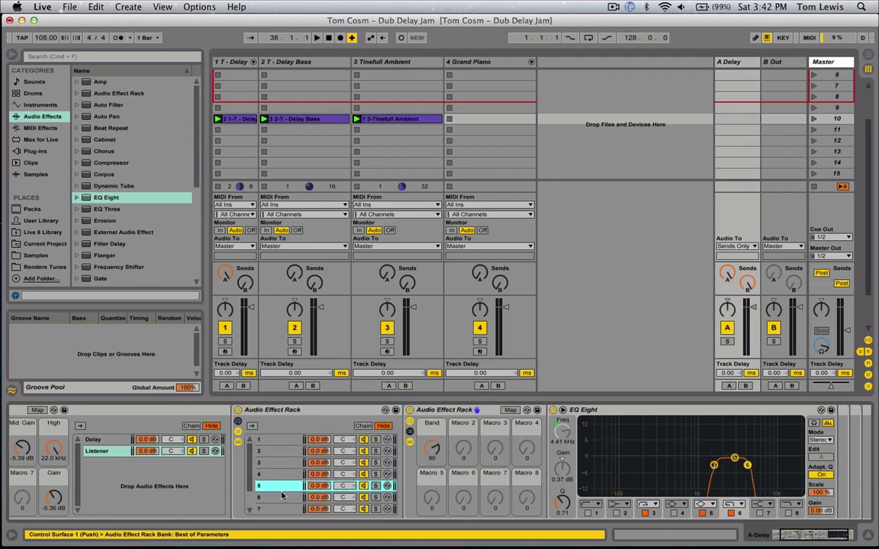
pyautogui.click(277, 441)
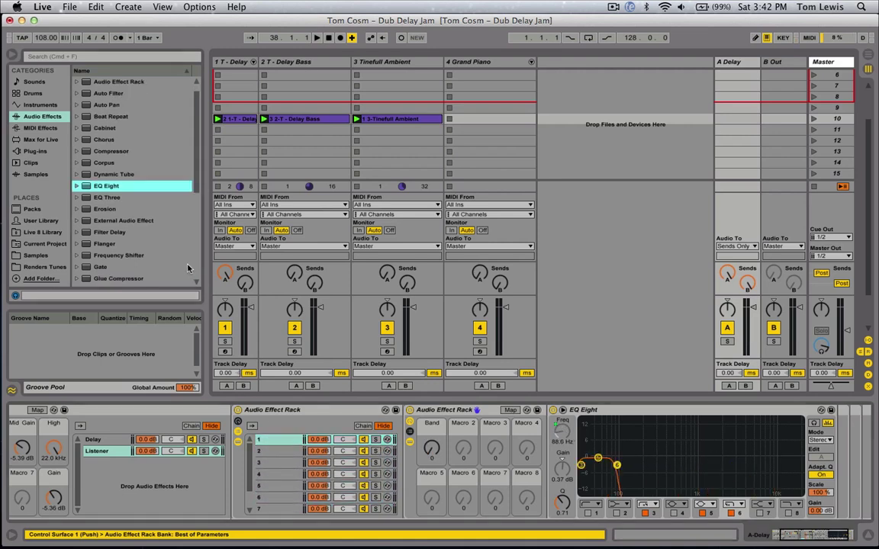
# Add a Gate to the Listener chain after the rack of parallel band-pass EQ chains.
pyautogui.scroll(-2, 130, 198)
pyautogui.click(112, 233)
pyautogui.click(95, 450)
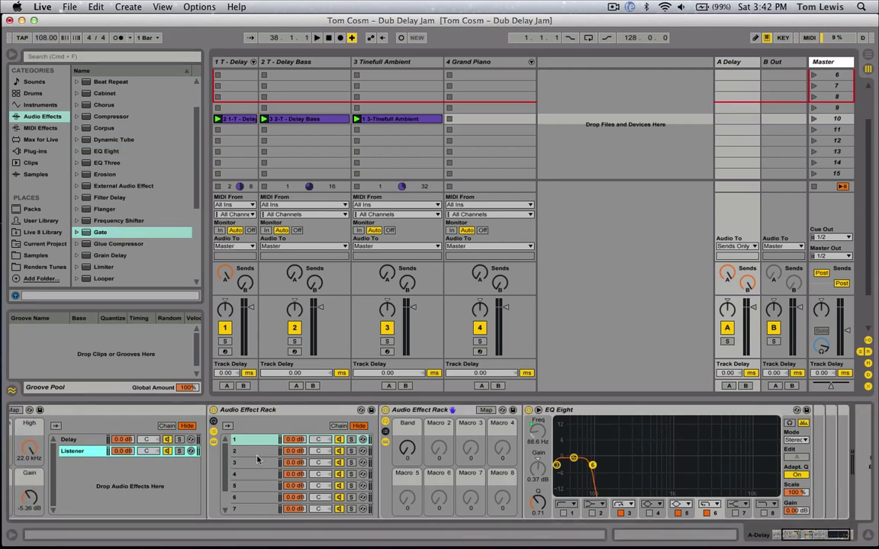
pyautogui.click(252, 462)
pyautogui.click(256, 450)
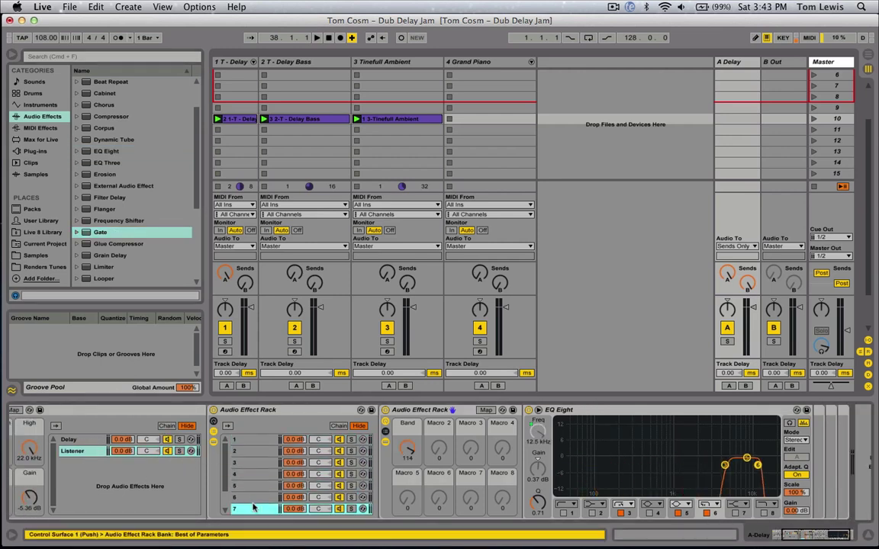
pyautogui.keyDown('shift'); pyautogui.click(255, 439); pyautogui.keyUp('shift')
pyautogui.click(255, 462)
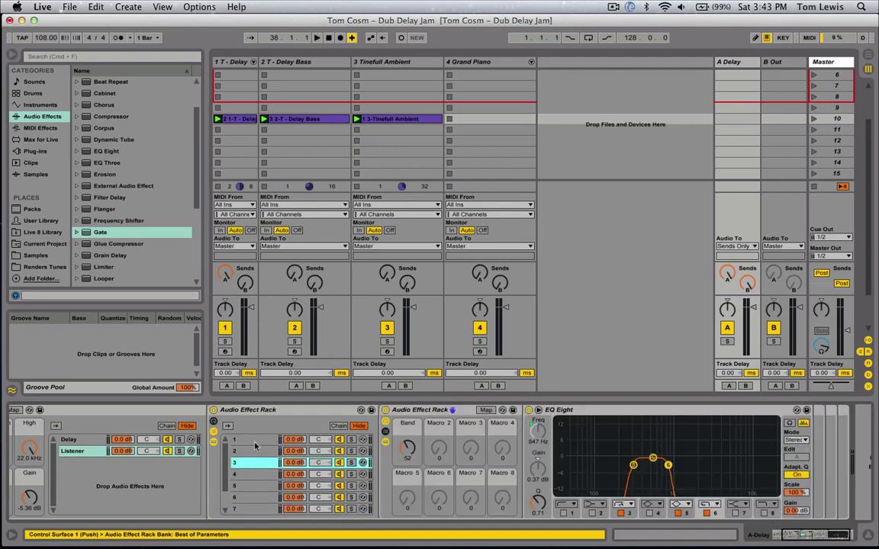
pyautogui.click(105, 450)
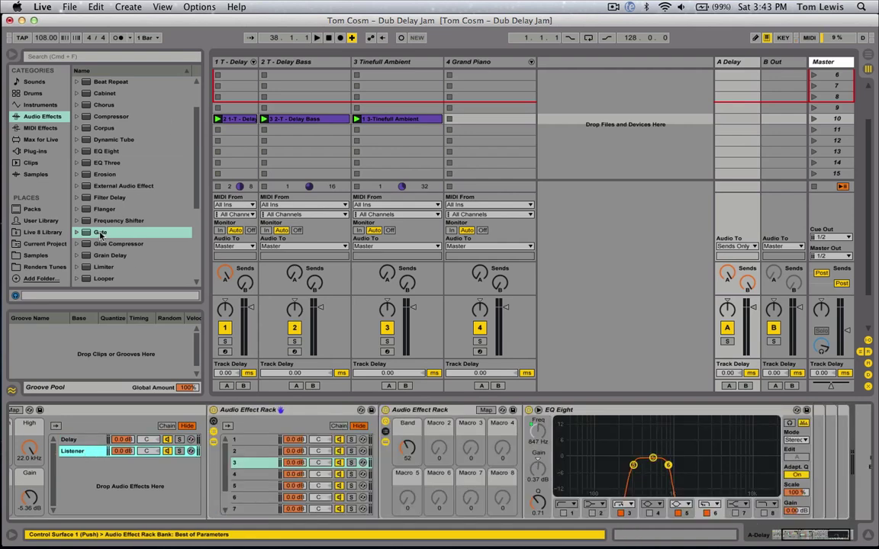
pyautogui.moveTo(100, 235); pyautogui.dragTo(88, 453)
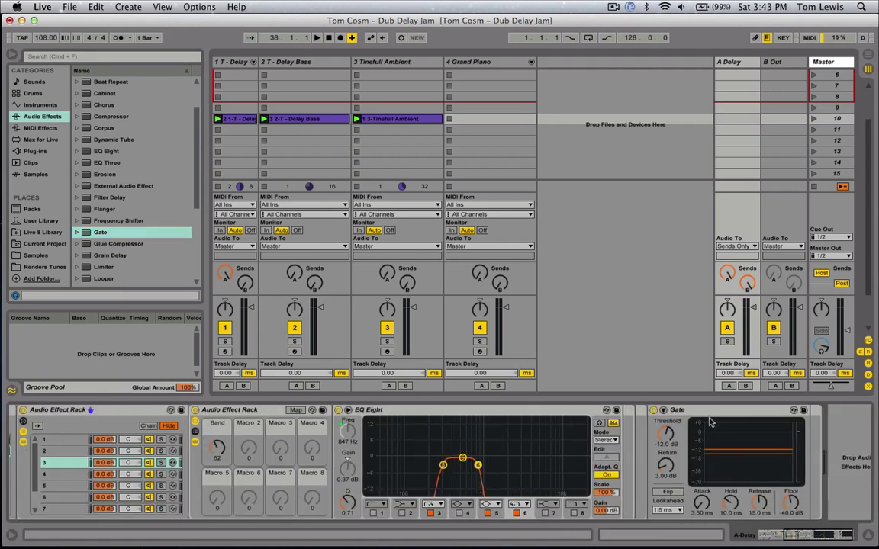
pyautogui.hscroll(-5, 534, 458)
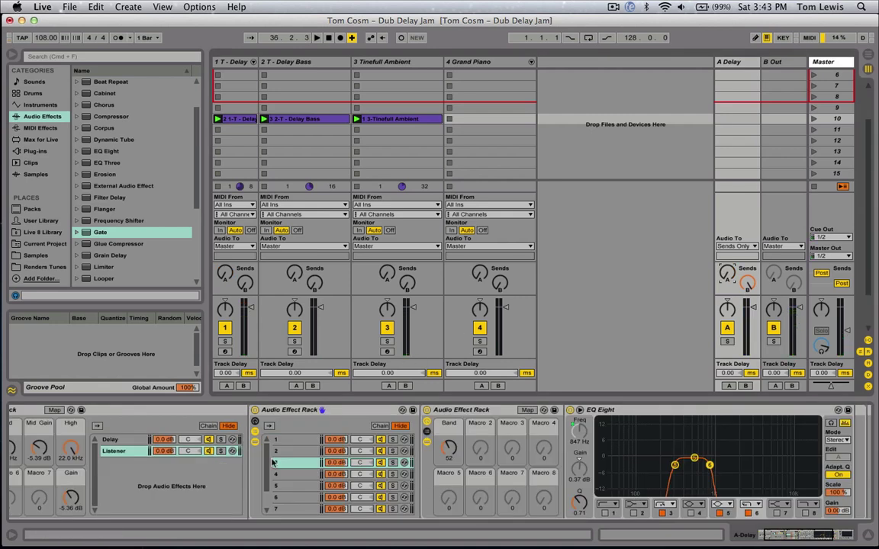
# Compare the devices in the Delay chain with the parallel EQ rack and Gate in the Listener chain.
pyautogui.click(123, 452)
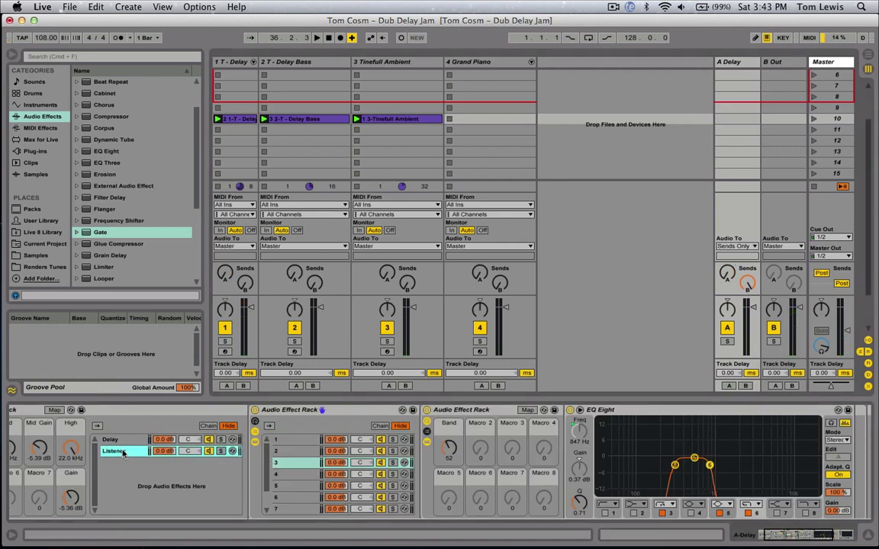
pyautogui.press('Up')
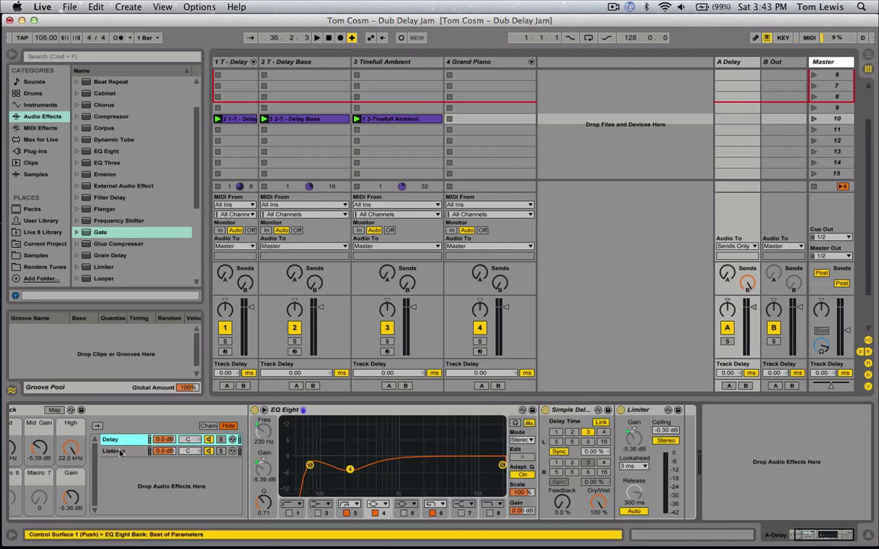
pyautogui.click(120, 451)
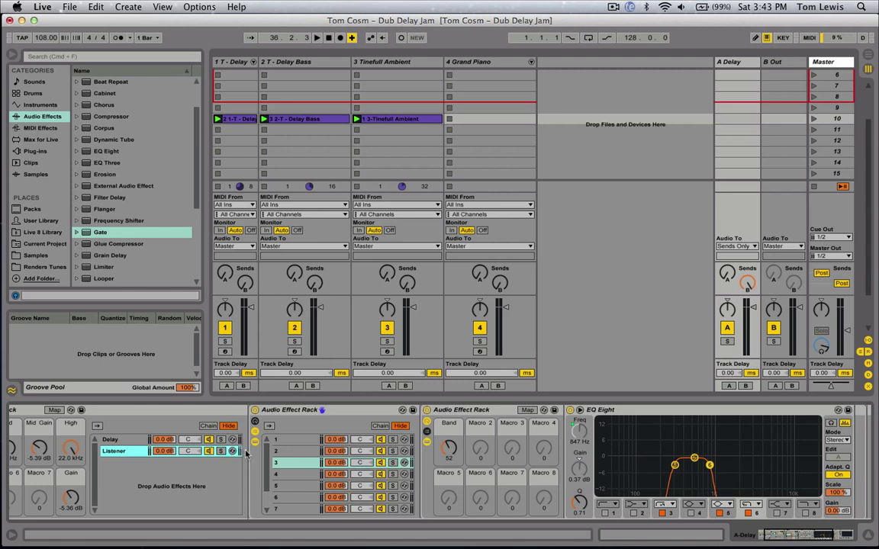
pyautogui.hscroll(2, 260, 458)
pyautogui.hscroll(10, 236, 452)
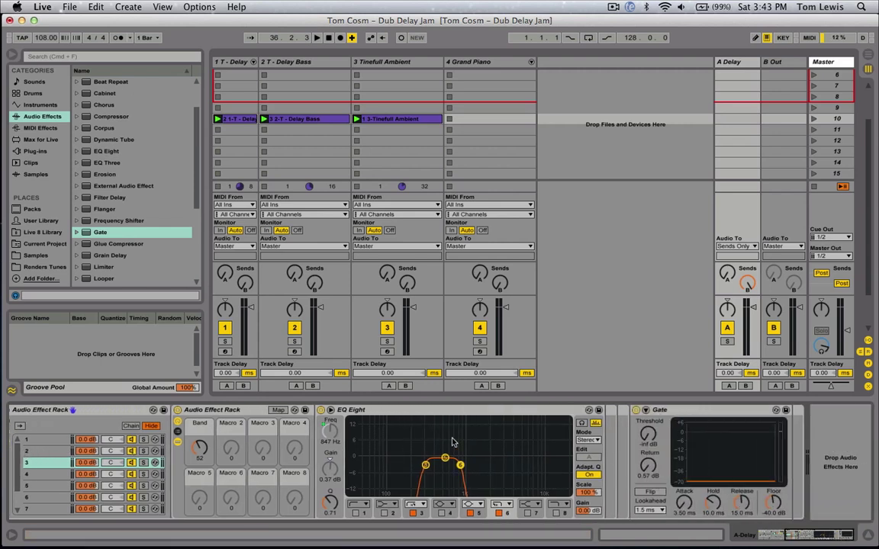
pyautogui.hscroll(-8, 200, 495)
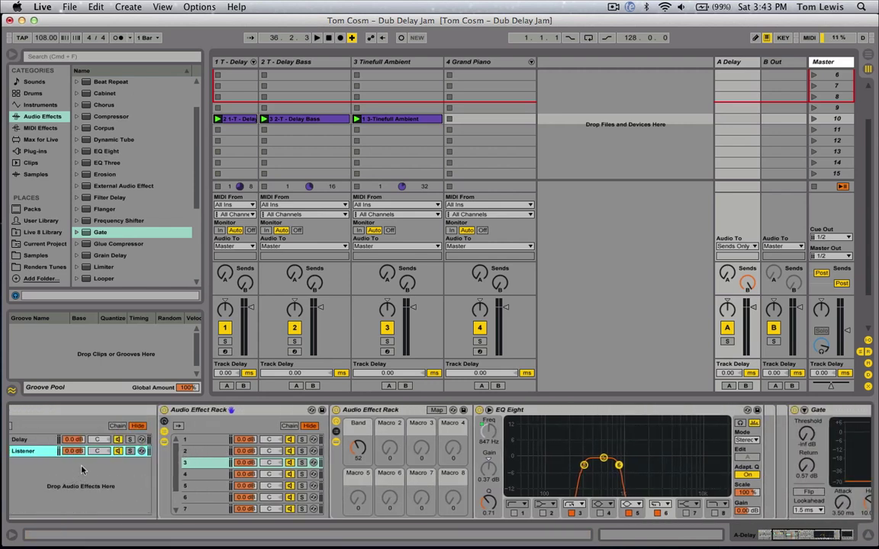
# Set the Listener chain's Gate threshold to 6.00 dB while testing playback with the A Delay return's own send A temporarily raised.
pyautogui.press('space')
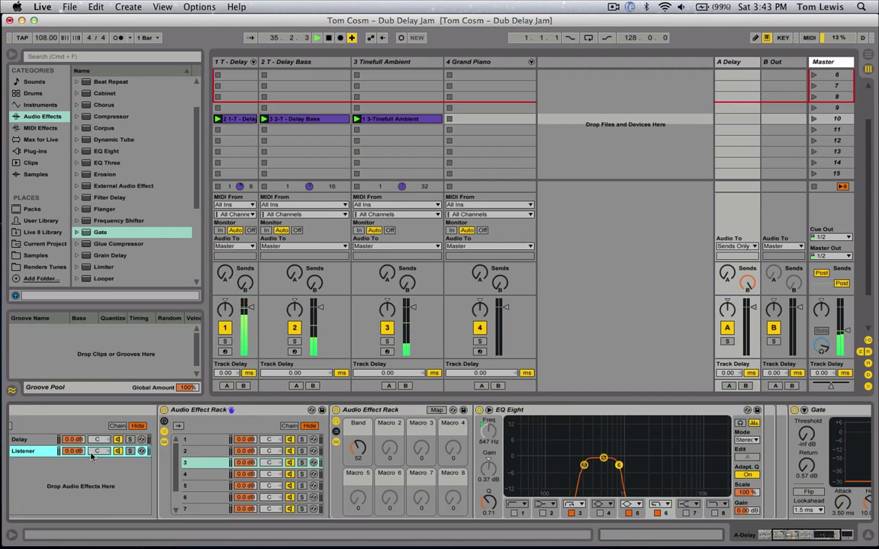
pyautogui.click(727, 273)
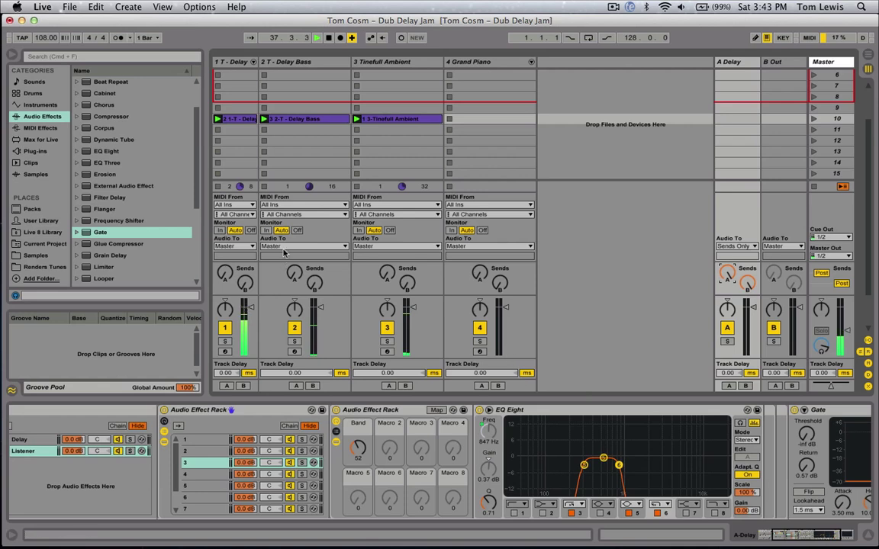
pyautogui.click(386, 272)
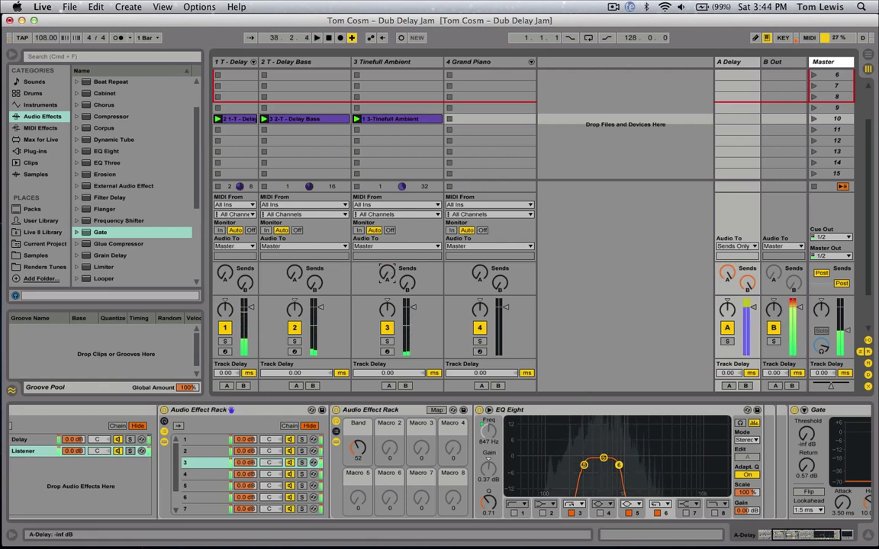
pyautogui.click(780, 464)
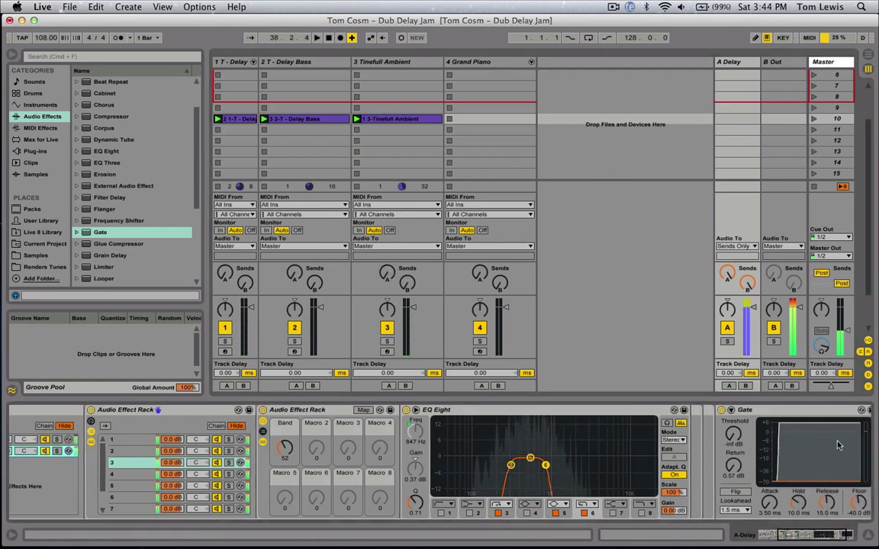
pyautogui.moveTo(641, 436); pyautogui.dragTo(641, 366)
pyautogui.moveTo(730, 285); pyautogui.dragTo(730, 328)
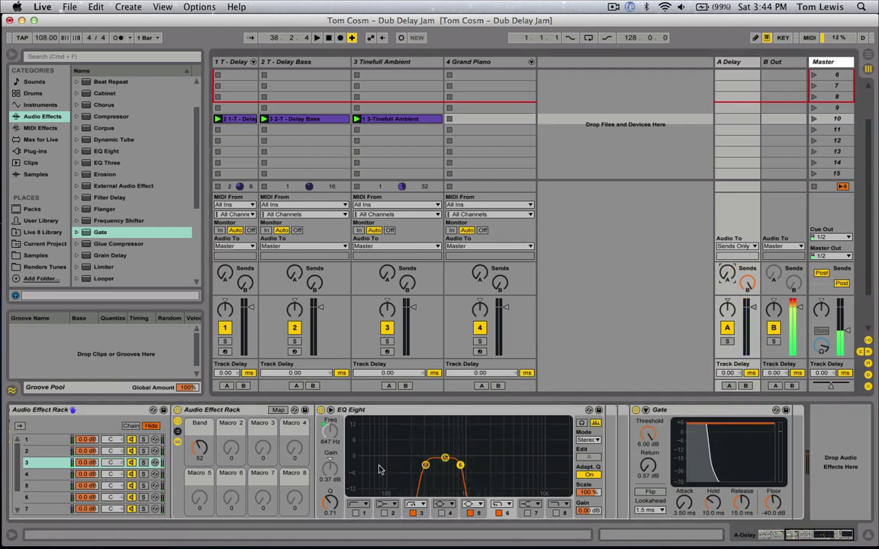
# Play the clips with send A on track 3 Tinefull Ambient turned fully up and check the signal reaching the Gate.
pyautogui.hscroll(-3, 514, 457)
pyautogui.press('space')
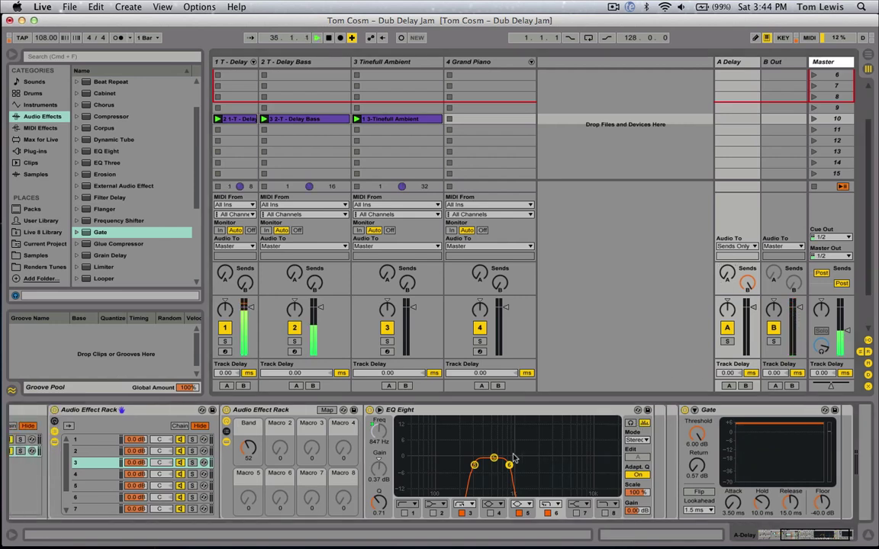
pyautogui.moveTo(389, 279); pyautogui.dragTo(389, 237)
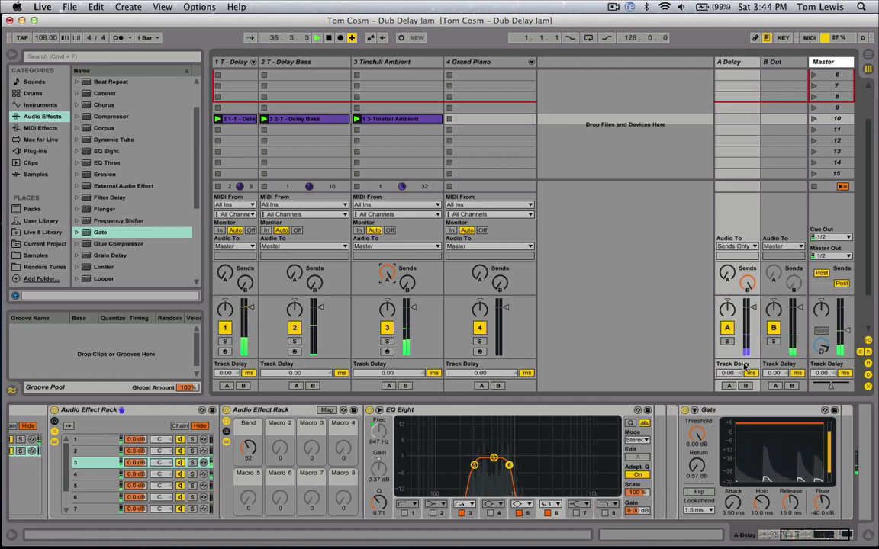
pyautogui.click(712, 444)
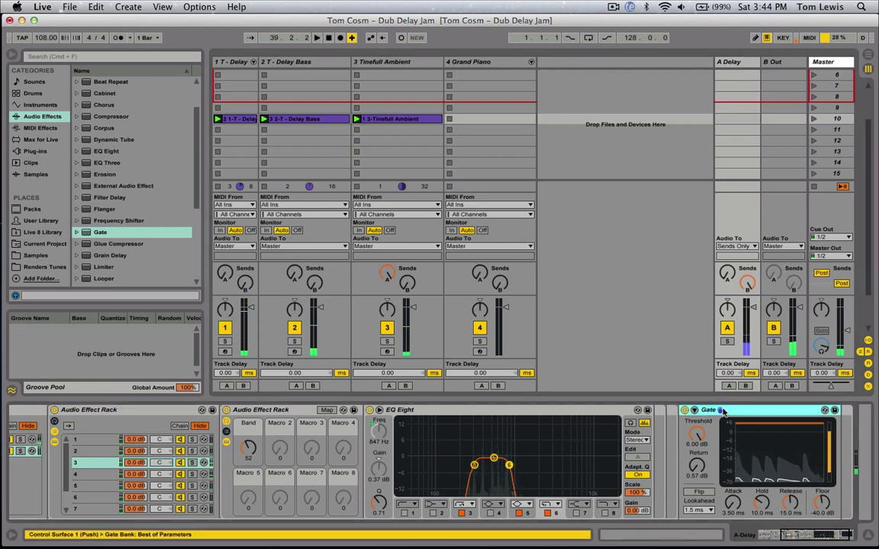
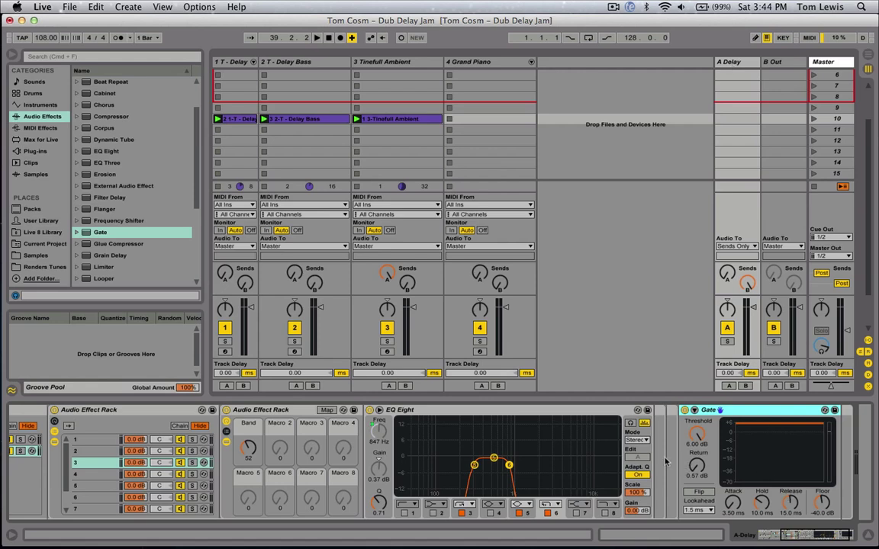
pyautogui.hscroll(-2, 668, 465)
pyautogui.hscroll(3, 667, 467)
pyautogui.hscroll(-2, 665, 468)
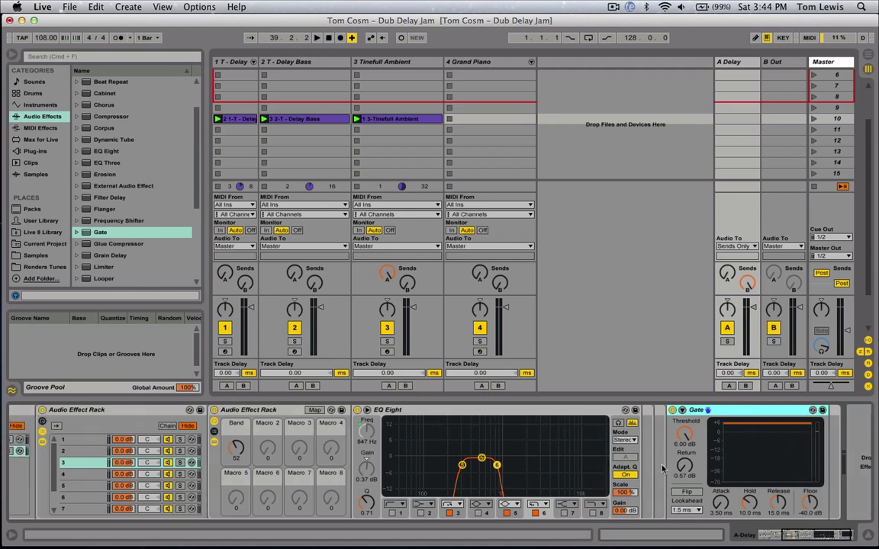
pyautogui.hscroll(1, 663, 470)
pyautogui.press('space')
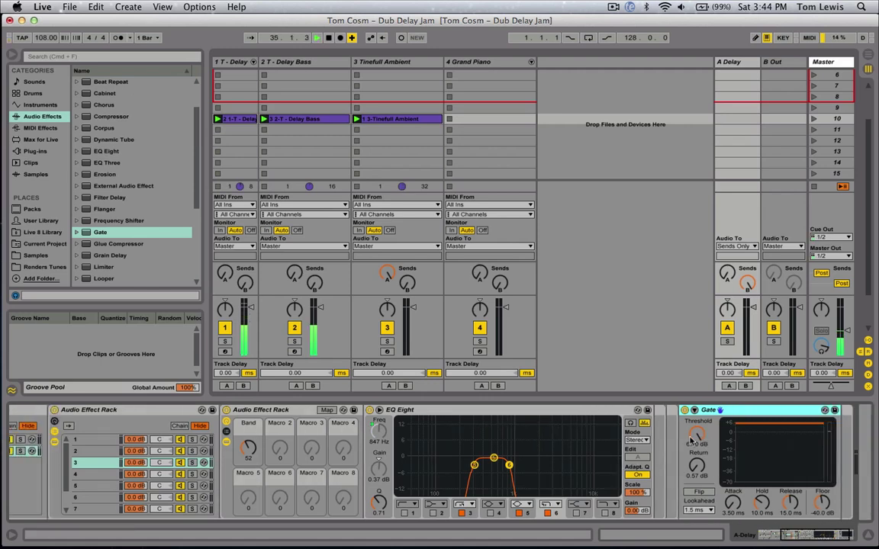
# Add a Max for Live Envelope Follower after the EQ Eight in band chain 1 of the Listener chain.
pyautogui.click(93, 462)
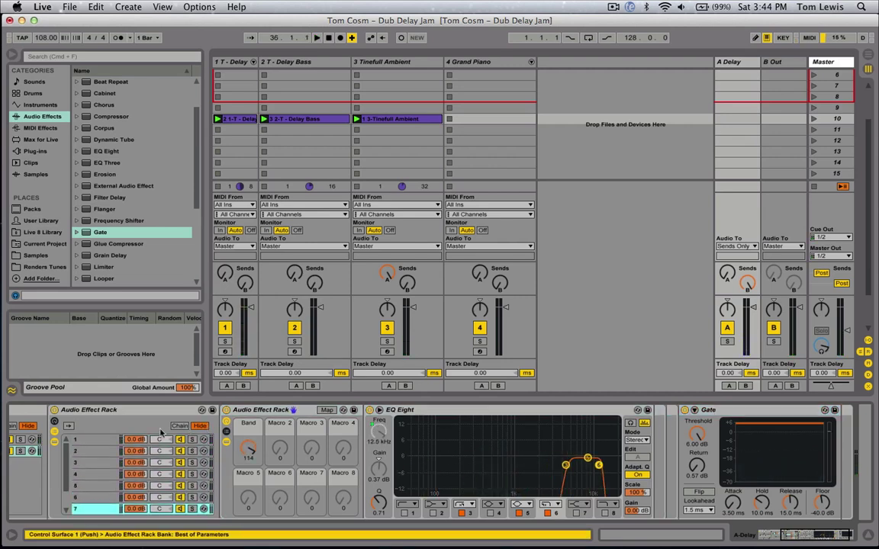
pyautogui.click(91, 441)
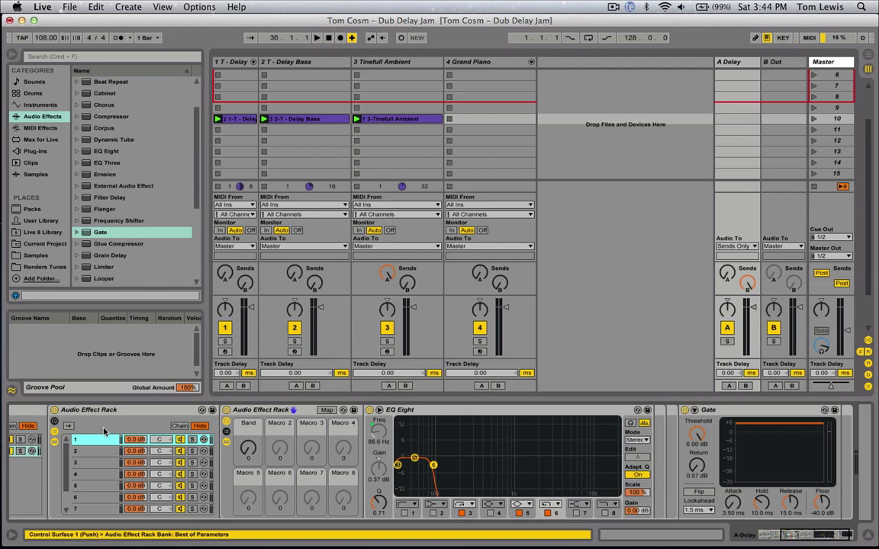
pyautogui.click(46, 139)
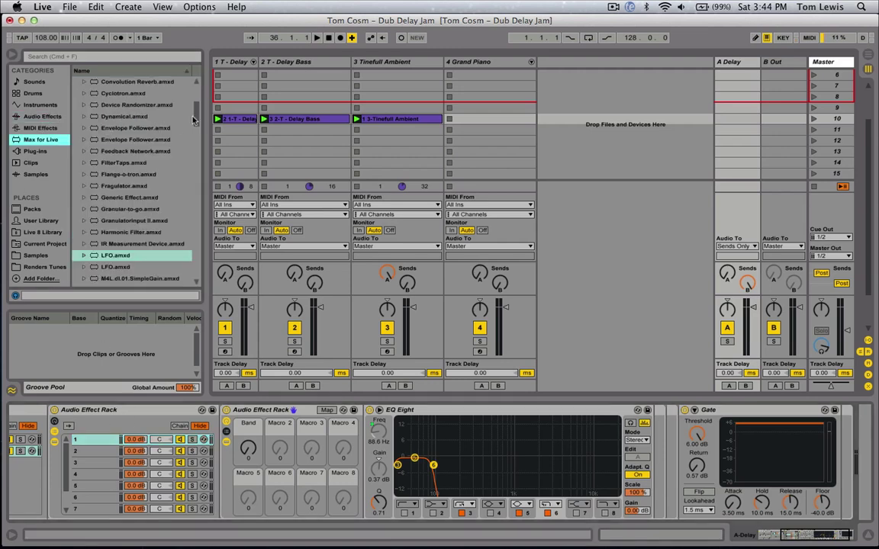
pyautogui.click(162, 129)
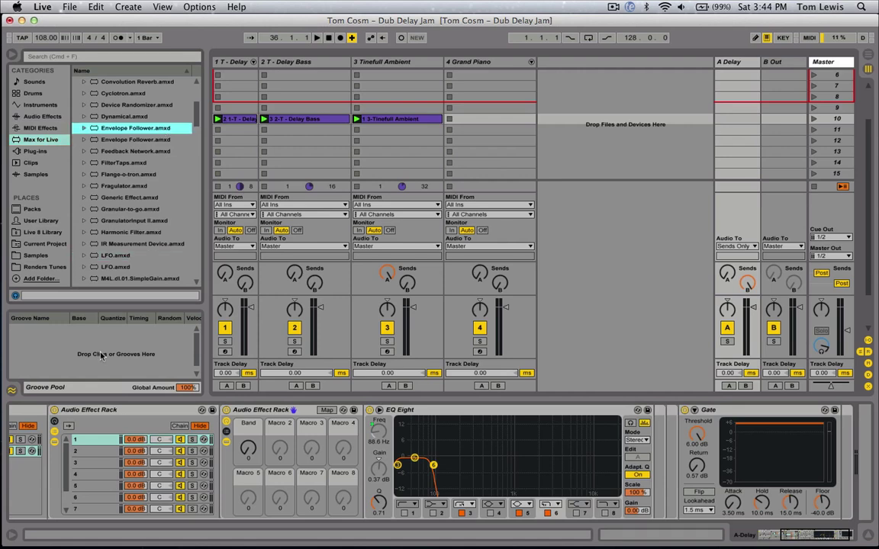
pyautogui.click(90, 440)
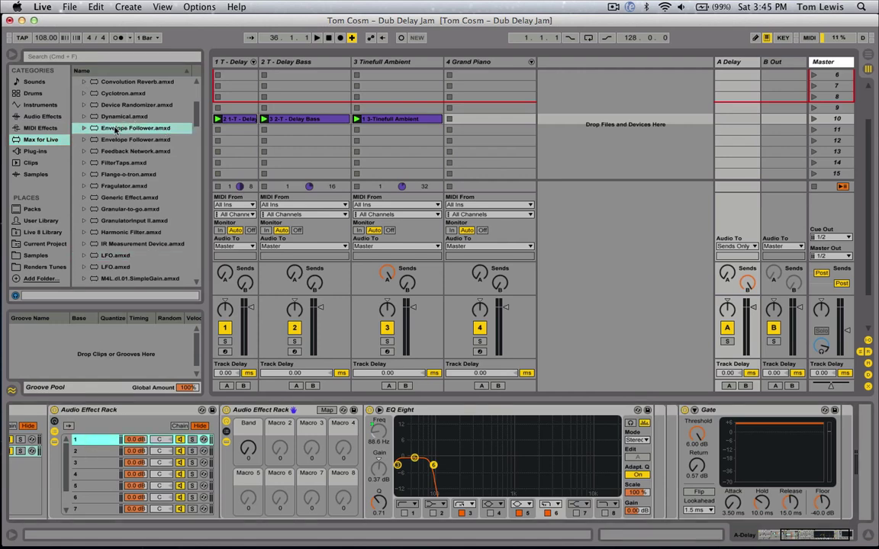
pyautogui.moveTo(115, 129); pyautogui.dragTo(643, 438)
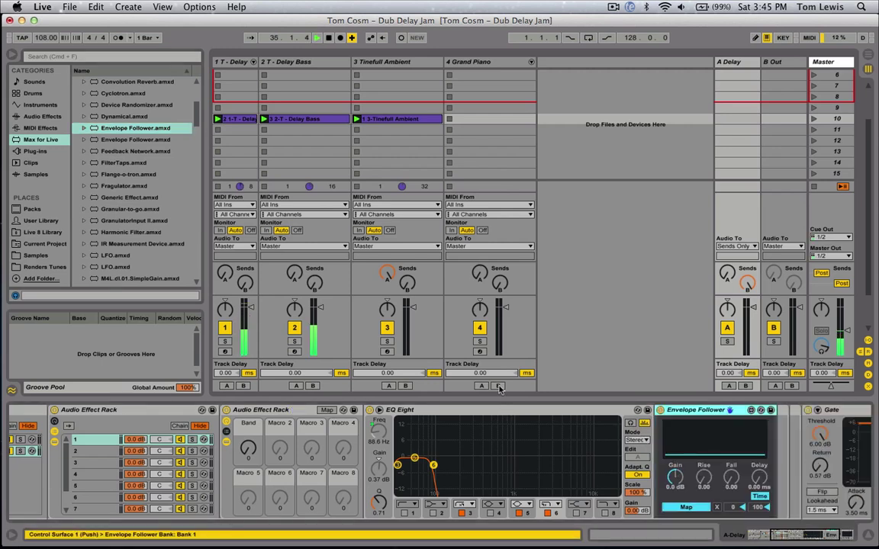
# Turn up send A on track 2 Delay Bass and play the clips to check the Envelope Follower's response in chain 1.
pyautogui.click(293, 274)
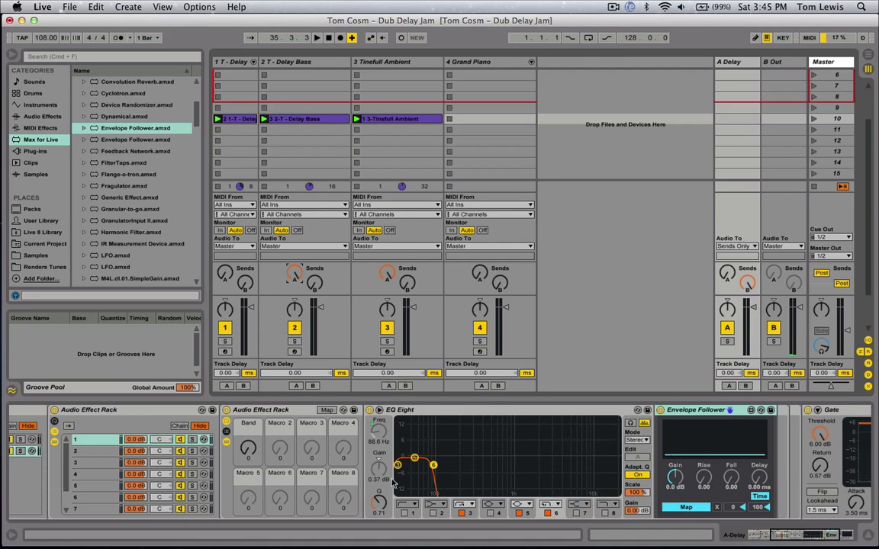
pyautogui.press('space')
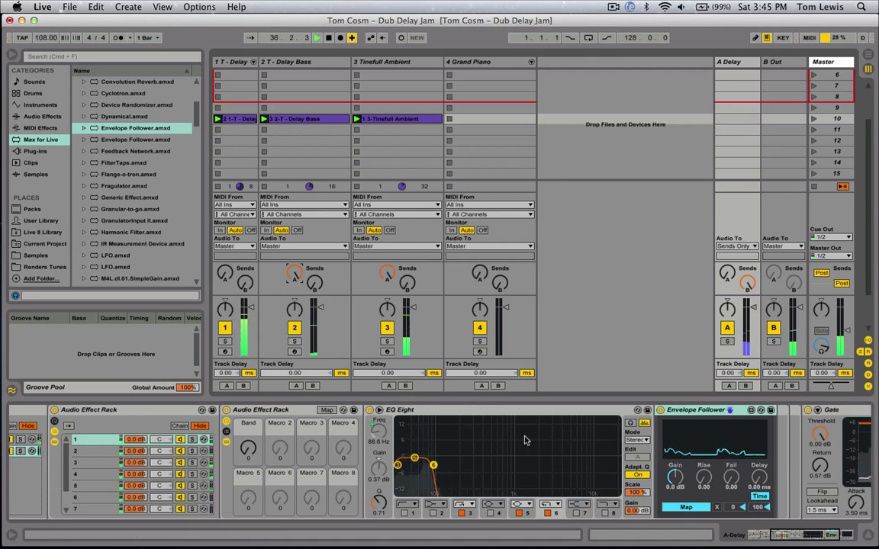
pyautogui.press('space')
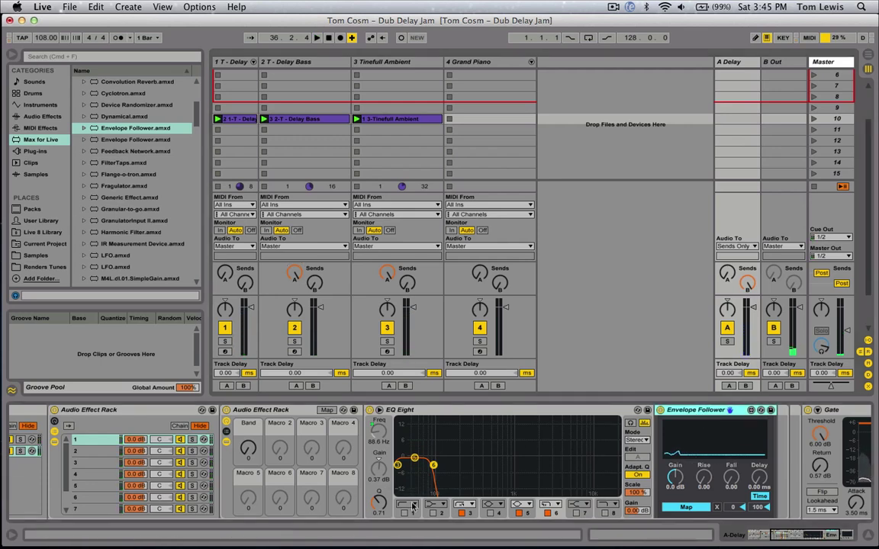
# Set the chain 1 Envelope Follower's Gain to 12 dB and Fall to 1.00, checking its curve during playback.
pyautogui.click(421, 416)
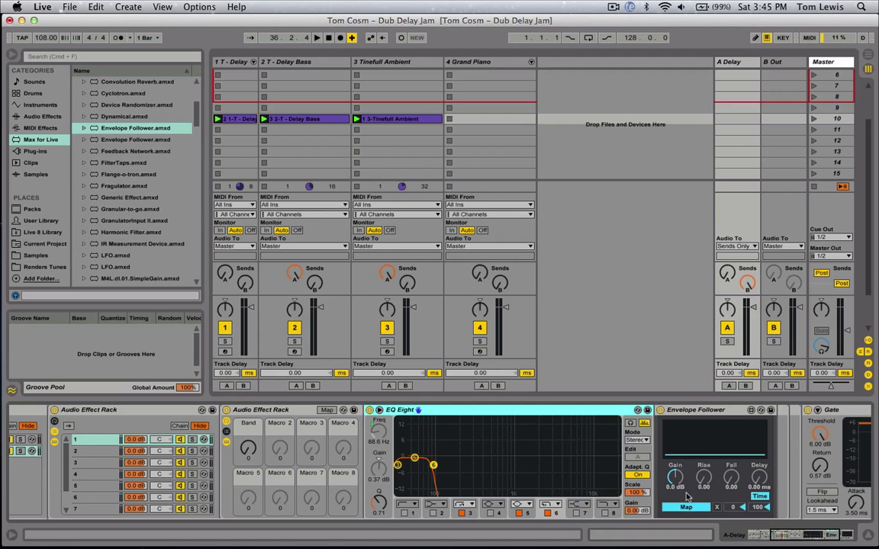
pyautogui.press('space')
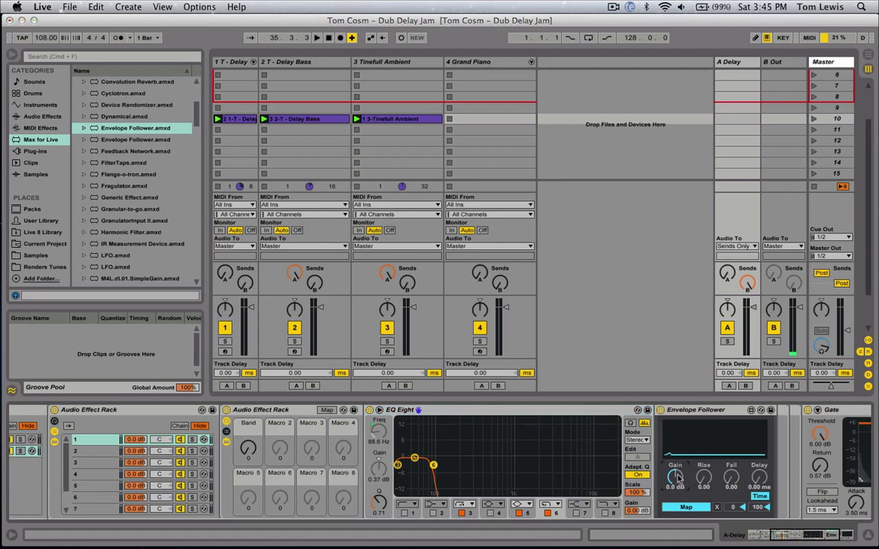
pyautogui.moveTo(675, 477); pyautogui.dragTo(676, 464)
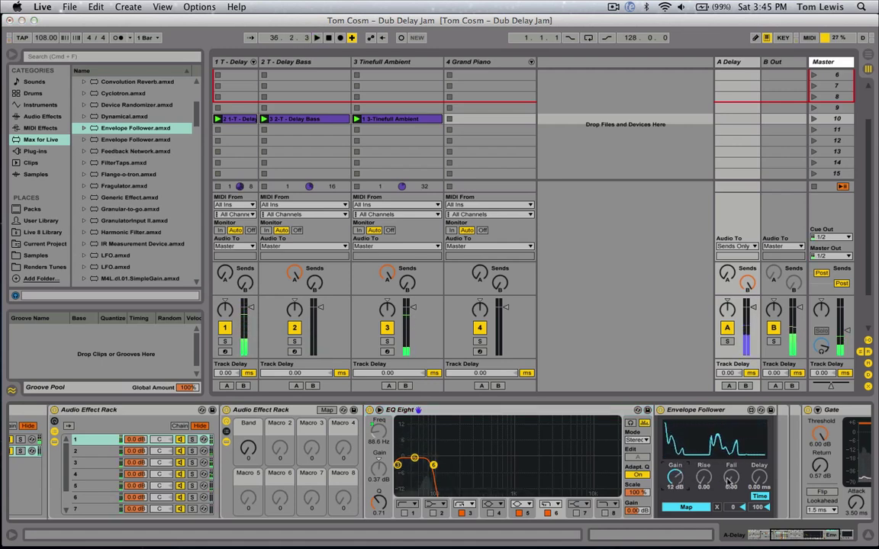
pyautogui.moveTo(730, 477); pyautogui.dragTo(730, 462)
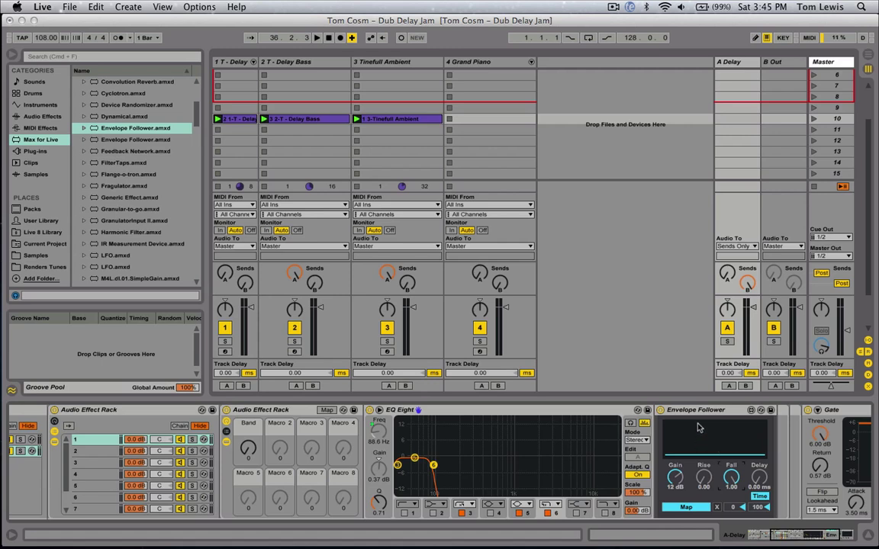
pyautogui.press('space')
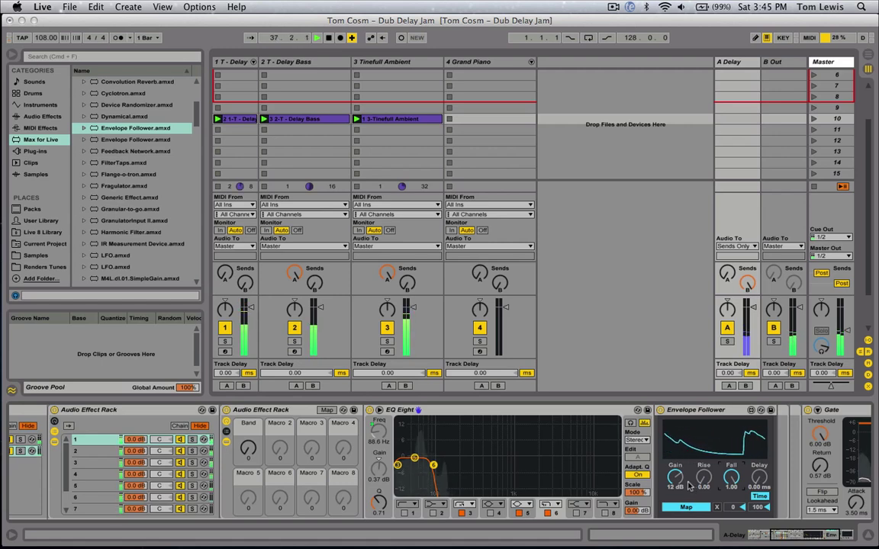
pyautogui.doubleClick(686, 409)
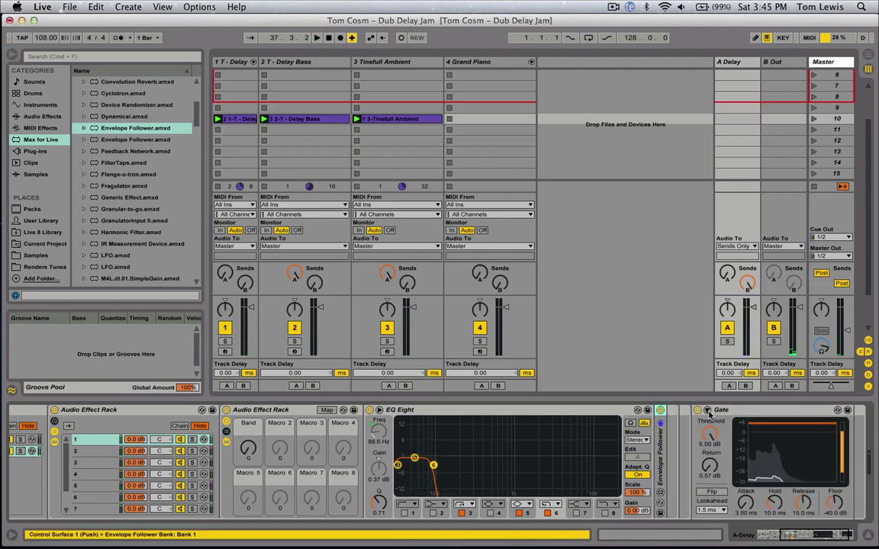
pyautogui.doubleClick(660, 455)
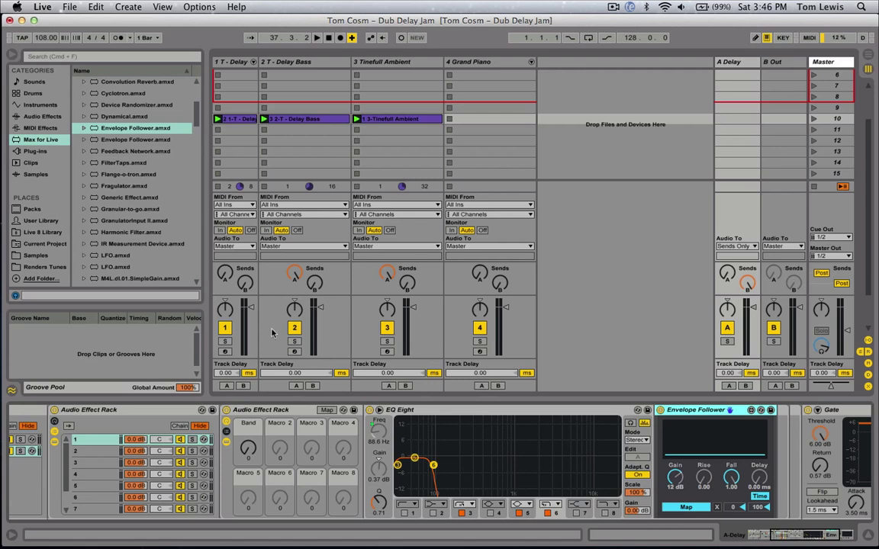
# Insert a Gate between the EQ Eight and the Envelope Follower in band chain 1.
pyautogui.click(29, 118)
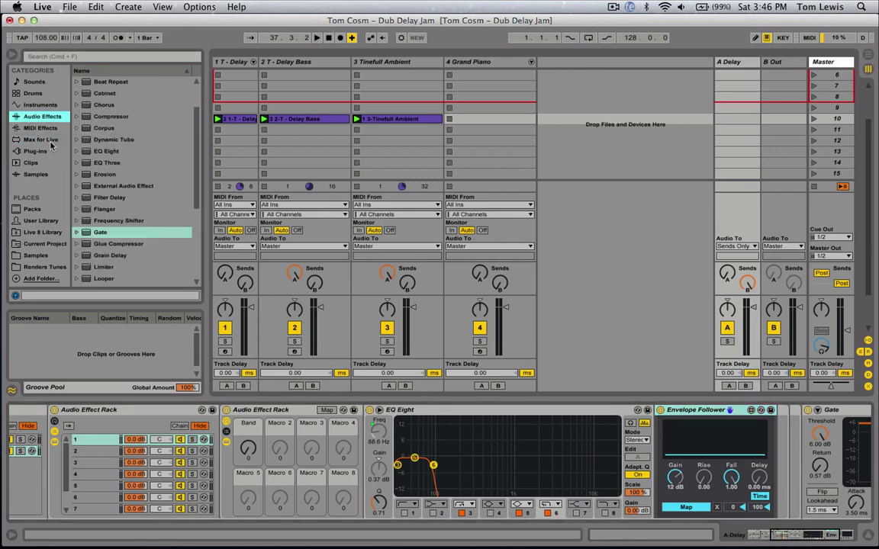
pyautogui.click(107, 234)
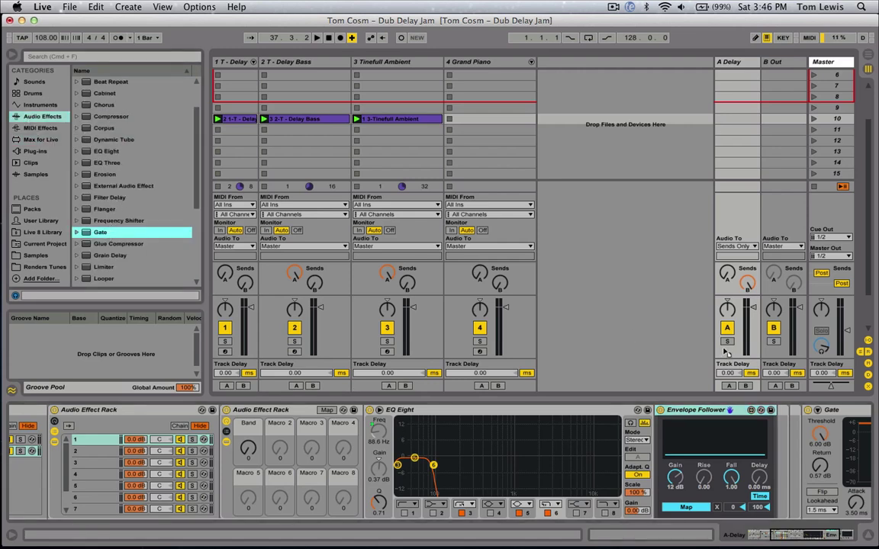
pyautogui.moveTo(727, 352); pyautogui.dragTo(663, 446)
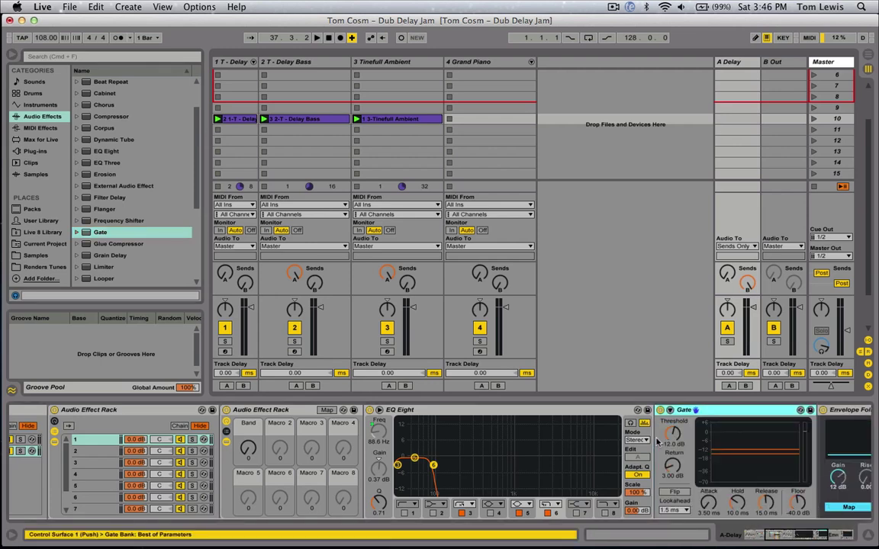
# Play the clips to check the chain 1 Gate's response and set its Return to 0.00 dB.
pyautogui.press('space')
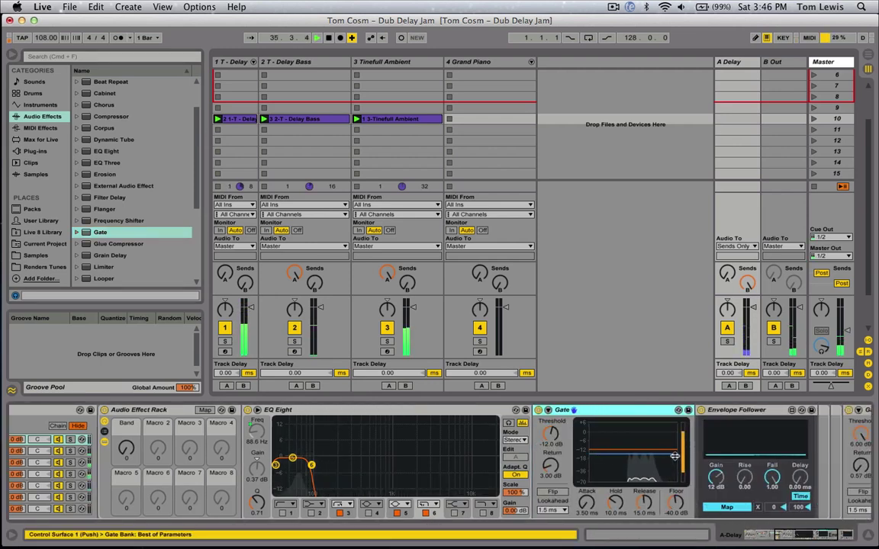
pyautogui.press('space')
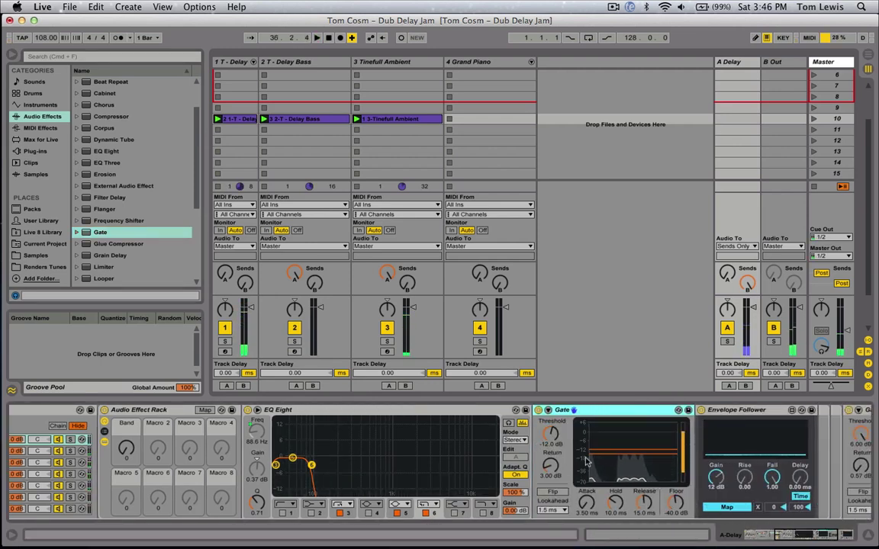
pyautogui.moveTo(550, 465); pyautogui.dragTo(550, 481)
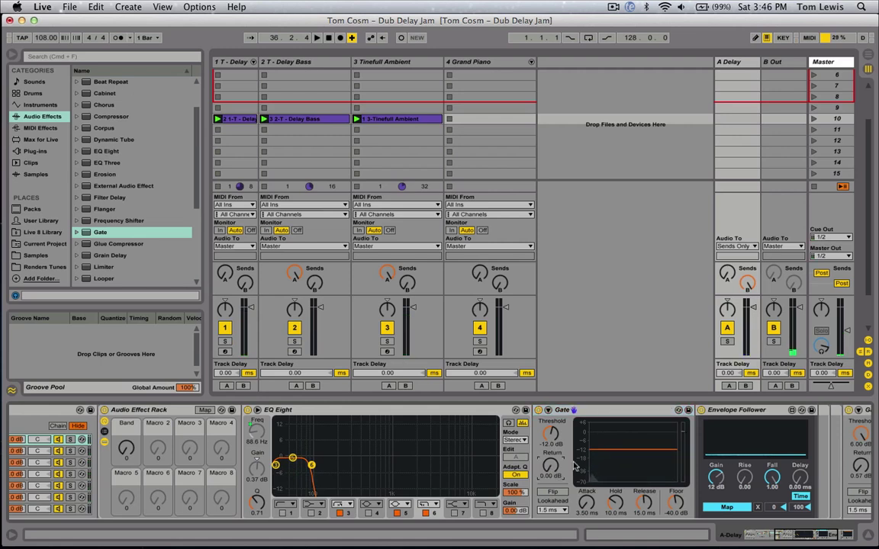
# Fine-tune the chain 1 Gate's Threshold to -11.8 dB, checking the gated signal during playback.
pyautogui.press('space')
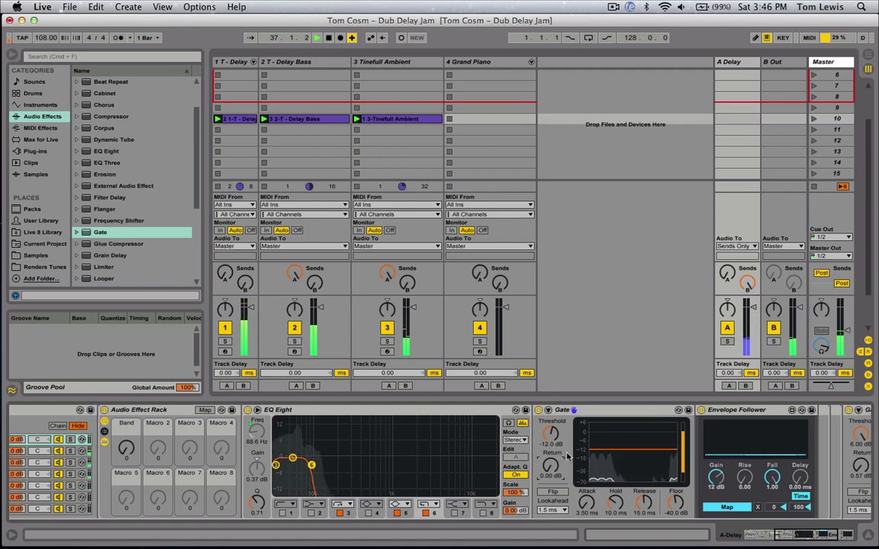
pyautogui.moveTo(550, 434); pyautogui.dragTo(544, 442)
pyautogui.press('space')
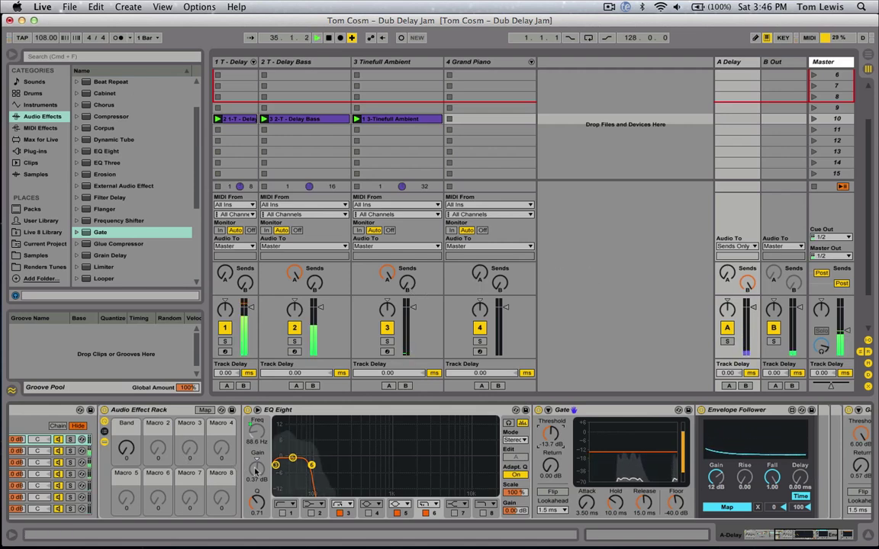
pyautogui.moveTo(571, 424); pyautogui.dragTo(570, 418)
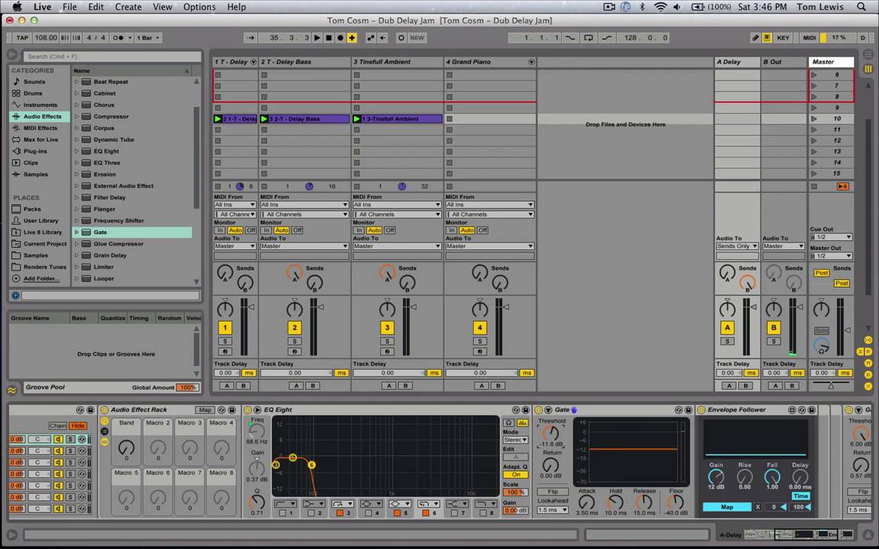
pyautogui.hscroll(-3, 190, 473)
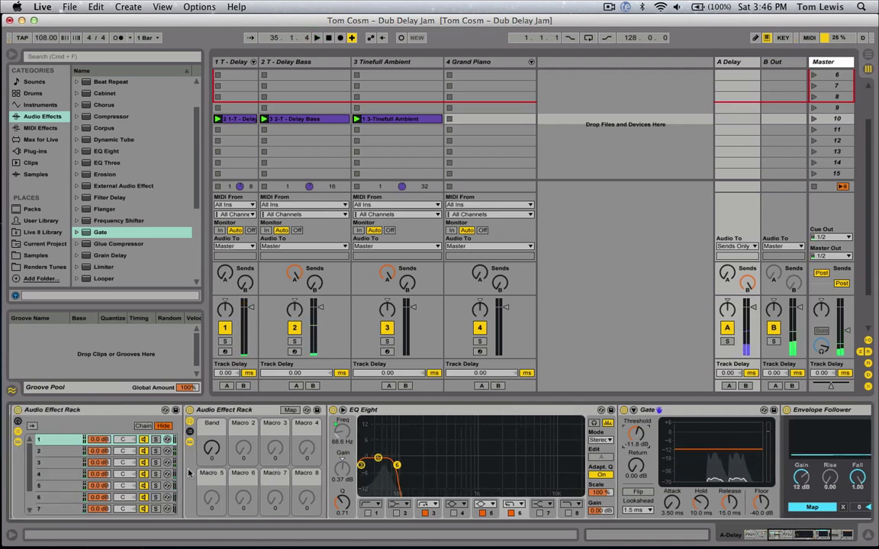
# Lower the Low macro of the A Delay return's outer rack to 30.0 Hz and start playback.
pyautogui.hscroll(-8, 189, 473)
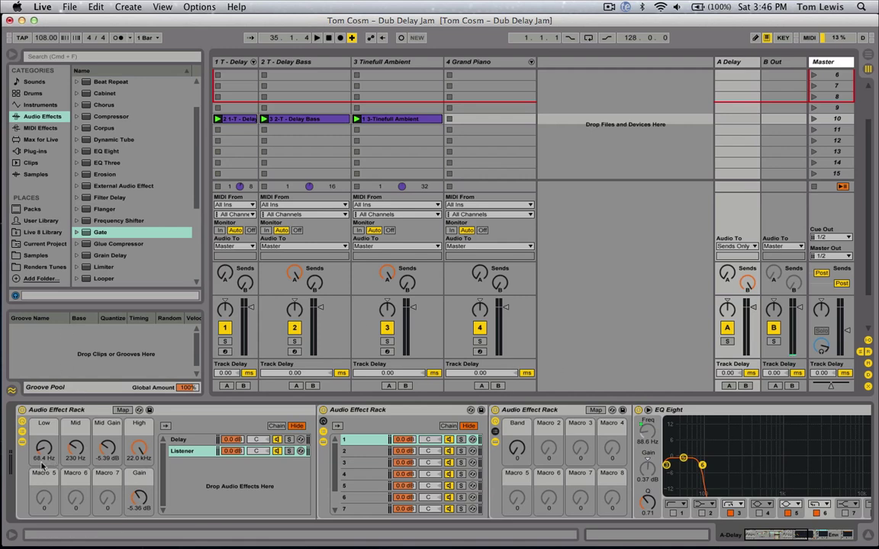
pyautogui.moveTo(42, 462); pyautogui.dragTo(42, 495)
pyautogui.click(139, 496)
pyautogui.press('space')
pyautogui.hscroll(3, 254, 479)
pyautogui.hscroll(8, 254, 478)
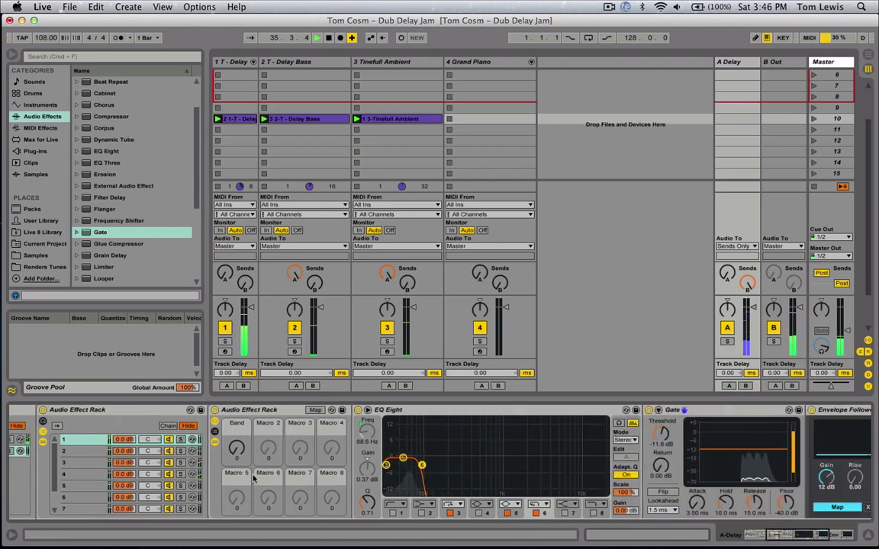
# Raise the outer rack's Gain macro and turn up Send A on the A Delay return for more feedback.
pyautogui.hscroll(-8, 254, 478)
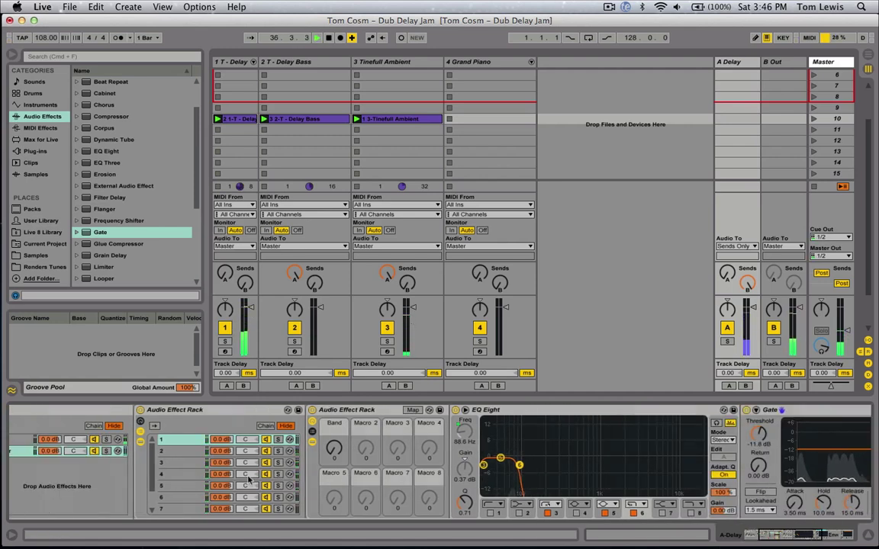
pyautogui.moveTo(65, 495); pyautogui.dragTo(66, 467)
pyautogui.hscroll(10, 380, 465)
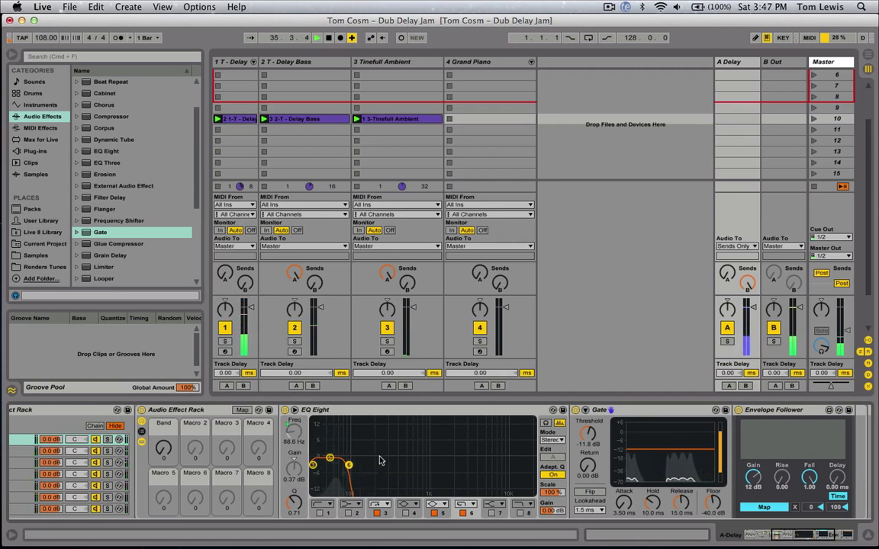
pyautogui.moveTo(727, 282); pyautogui.dragTo(727, 245)
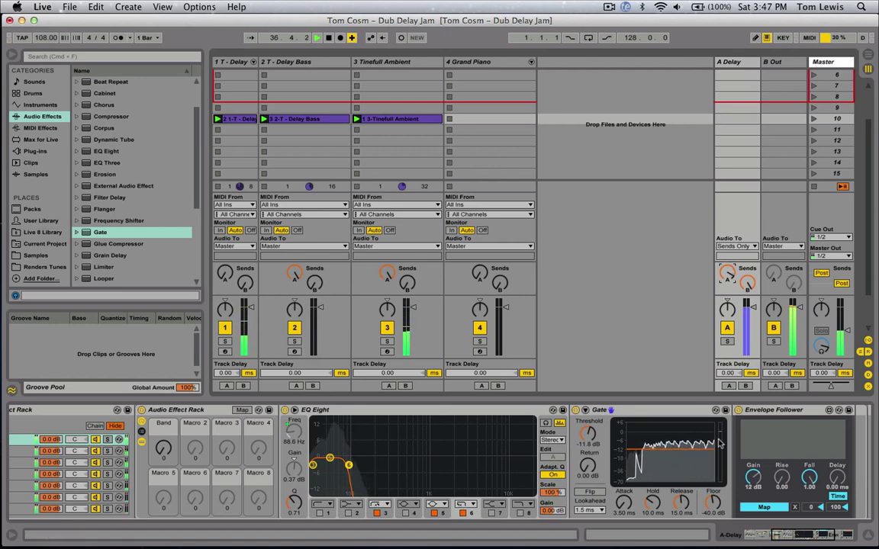
# Adjust the outer rack's Gain macro to 3.97 dB and collapse the macro controls of the rack inside chain 1.
pyautogui.hscroll(3, 717, 458)
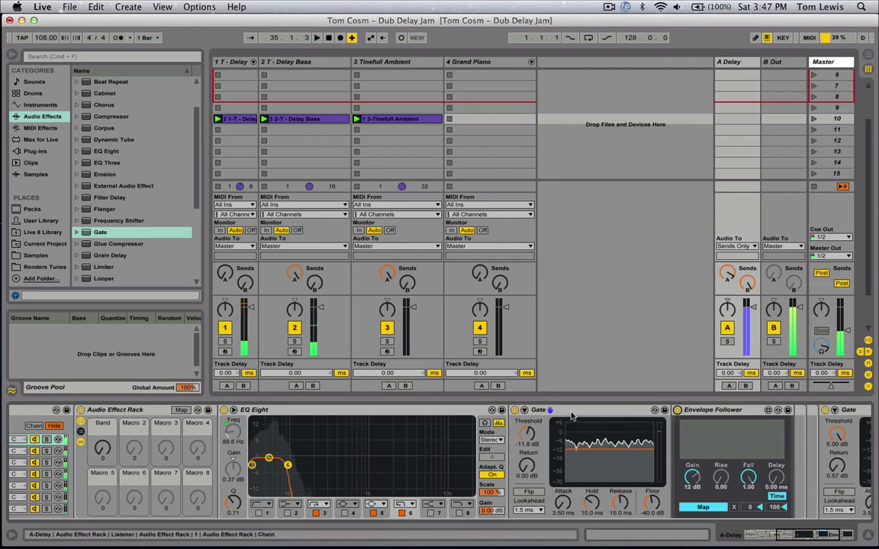
pyautogui.hscroll(-6, 355, 435)
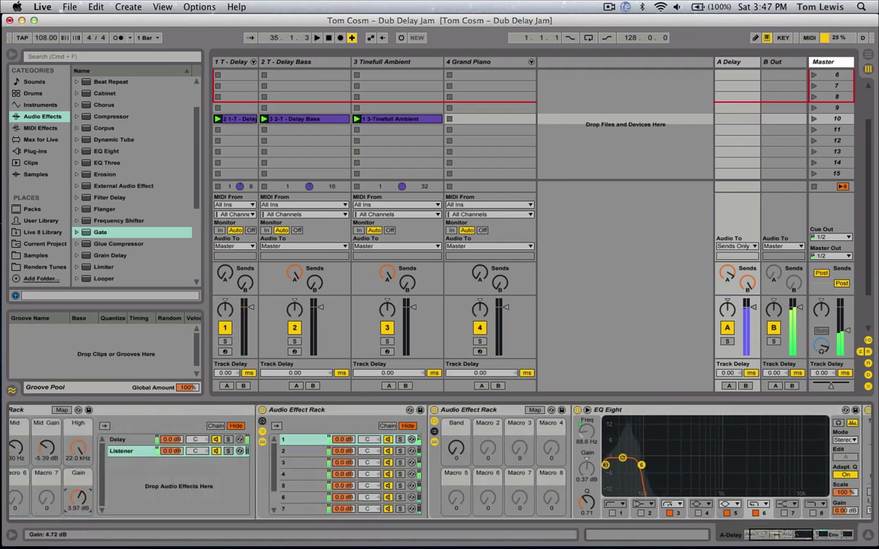
pyautogui.hscroll(5, 279, 440)
pyautogui.hscroll(3, 279, 440)
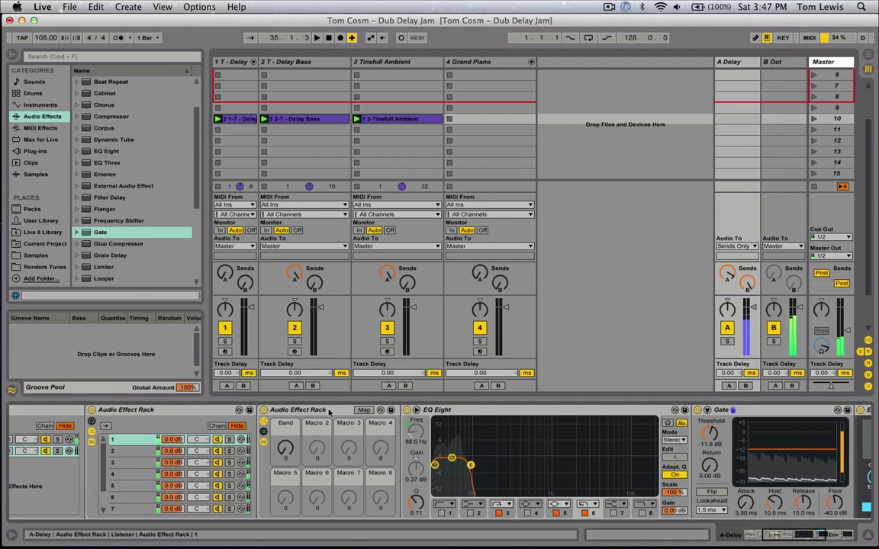
pyautogui.click(263, 429)
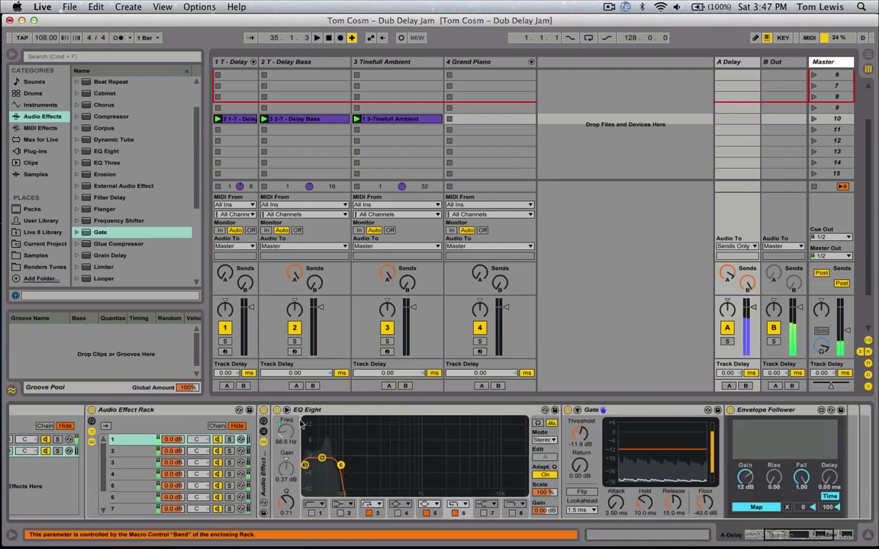
pyautogui.hscroll(-6, 389, 449)
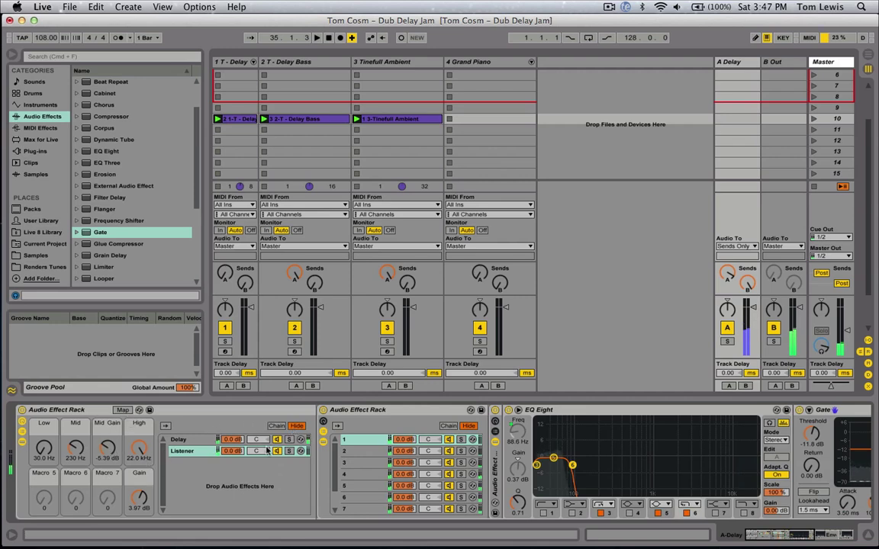
pyautogui.click(22, 432)
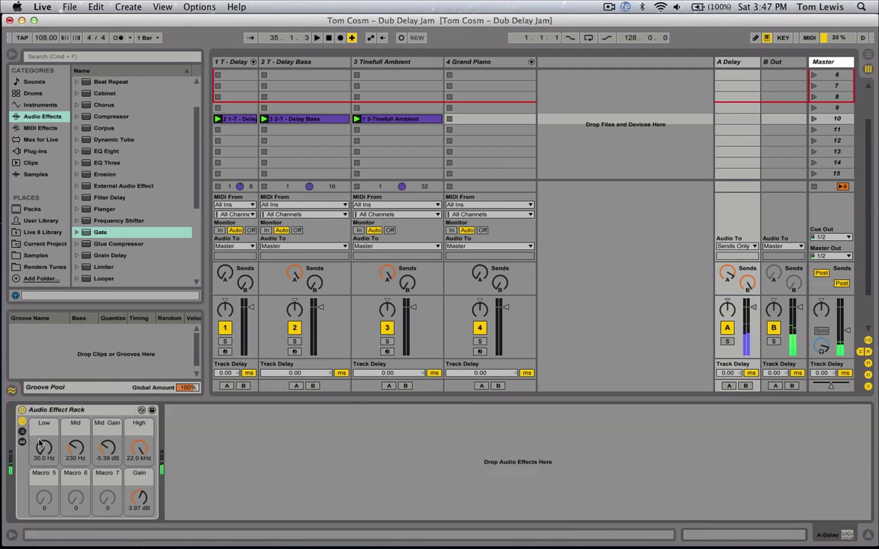
pyautogui.click(22, 432)
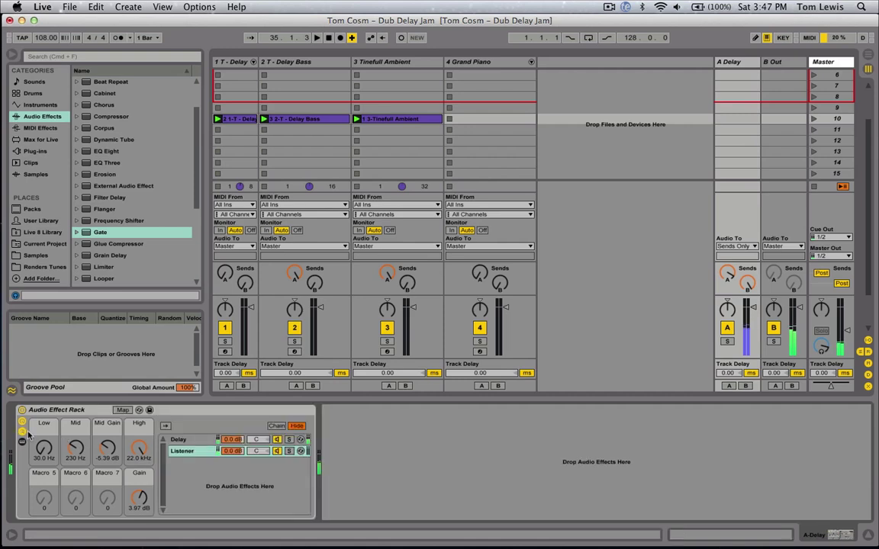
pyautogui.click(183, 453)
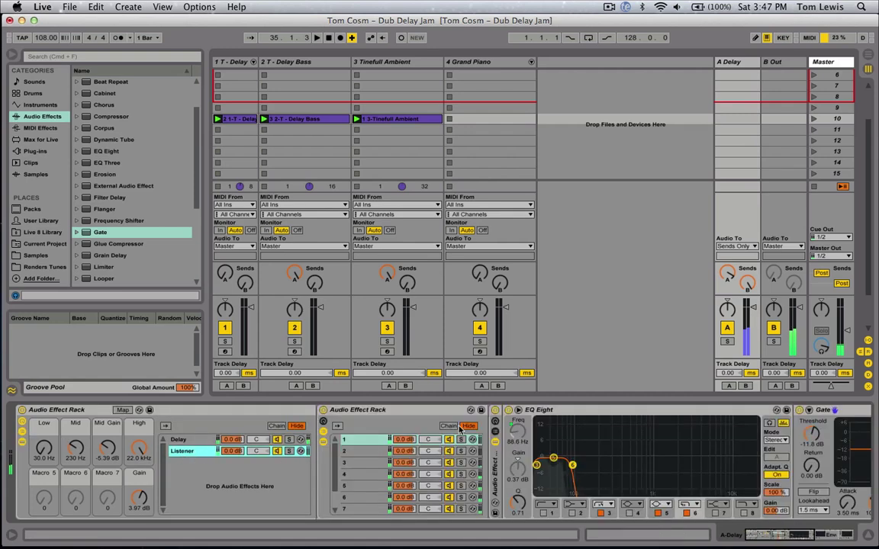
# Raise the outer rack's Gain macro to 24.0 dB.
pyautogui.hscroll(5, 548, 437)
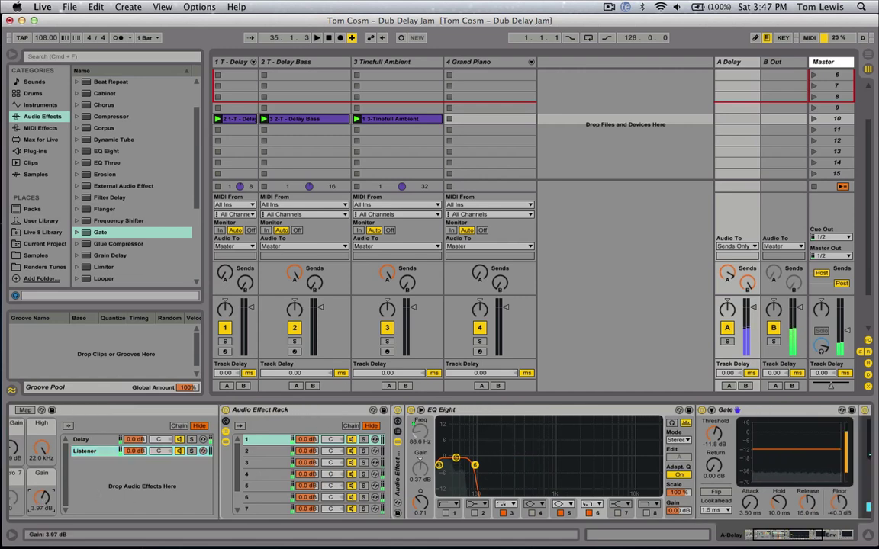
pyautogui.moveTo(41, 498)
pyautogui.mouseDown()
pyautogui.moveTo(41, 447)
pyautogui.moveTo(36, 482)
pyautogui.mouseUp()
pyautogui.hscroll(-3, 36, 481)
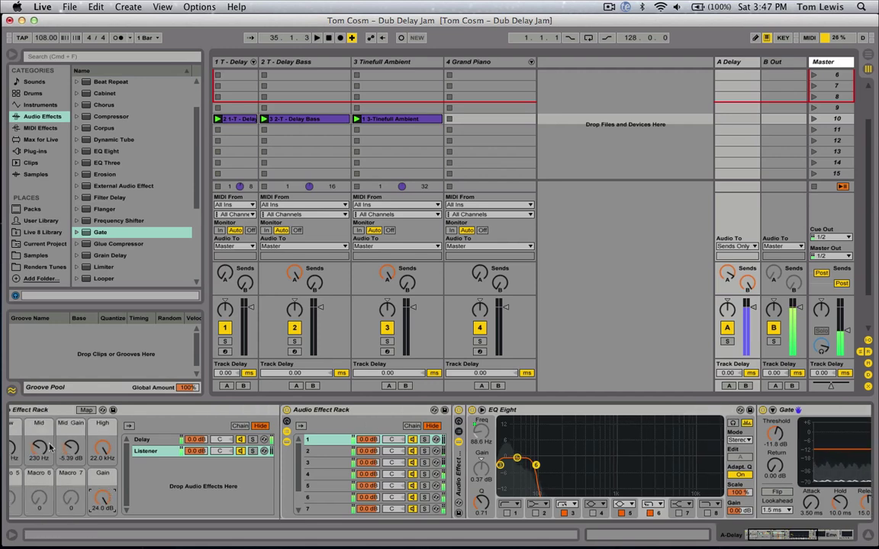
# Set the outer rack's High macro to 1.03 kHz and Mid Gain to -6.50 dB, and lower Gain to -8.50 dB.
pyautogui.hscroll(-2, 68, 465)
pyautogui.moveTo(95, 446); pyautogui.dragTo(127, 469)
pyautogui.hscroll(2, 349, 473)
pyautogui.hscroll(3, 350, 473)
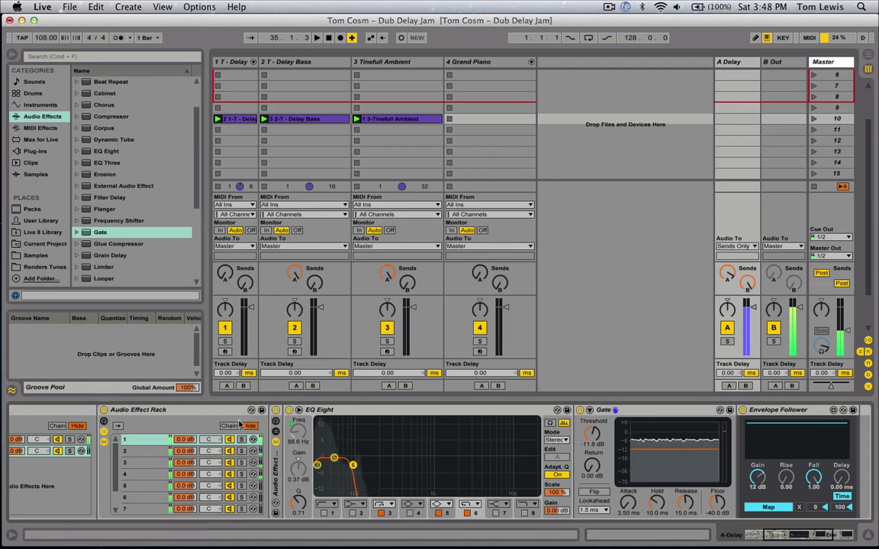
pyautogui.hscroll(-5, 297, 457)
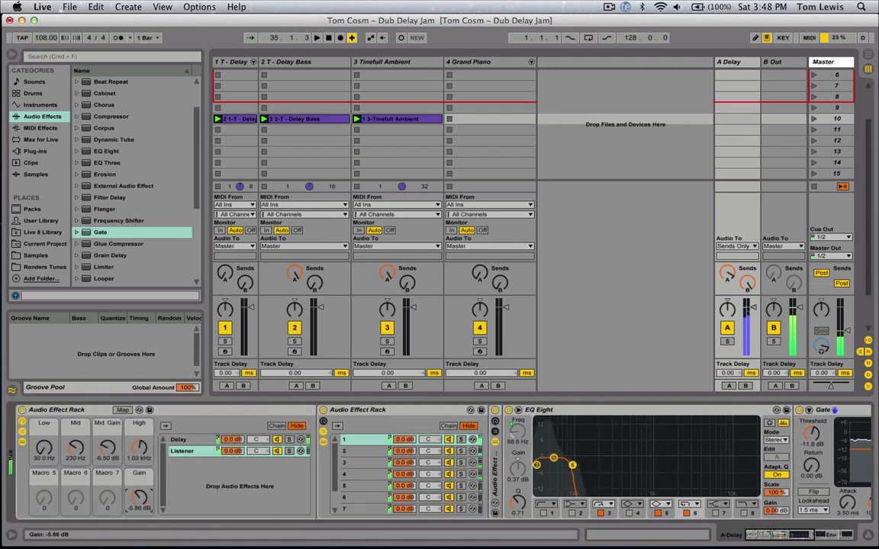
# Copy the eight-chain Audio Effect Rack from the Listener chain on A Delay and paste it onto the B Out return.
pyautogui.click(353, 431)
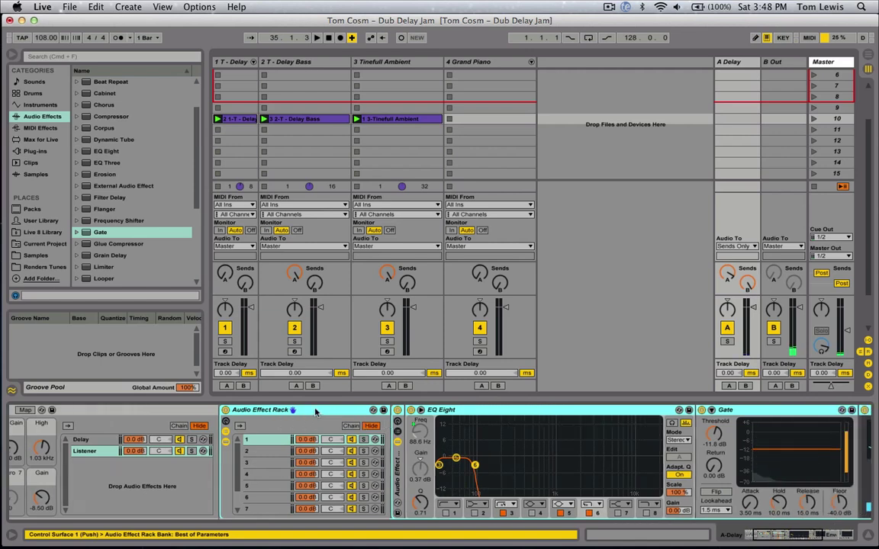
pyautogui.rightClick(260, 411)
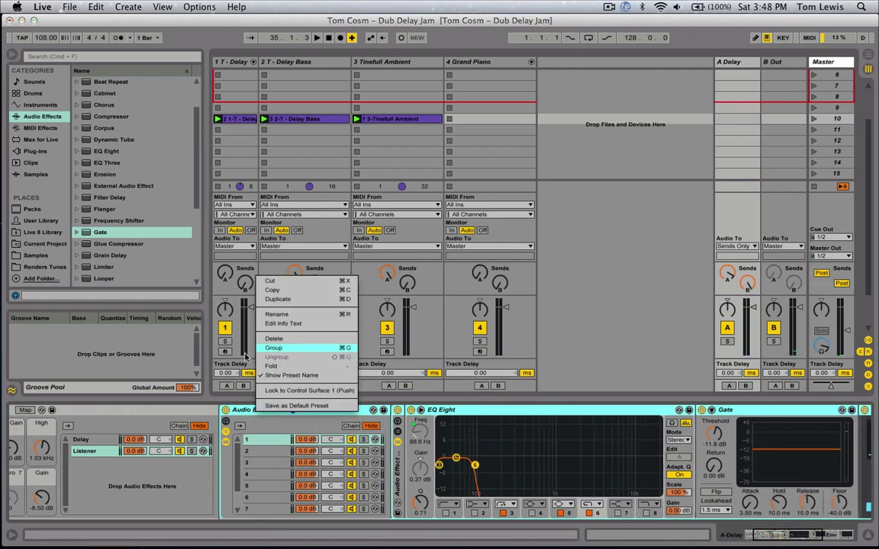
pyautogui.click(247, 411)
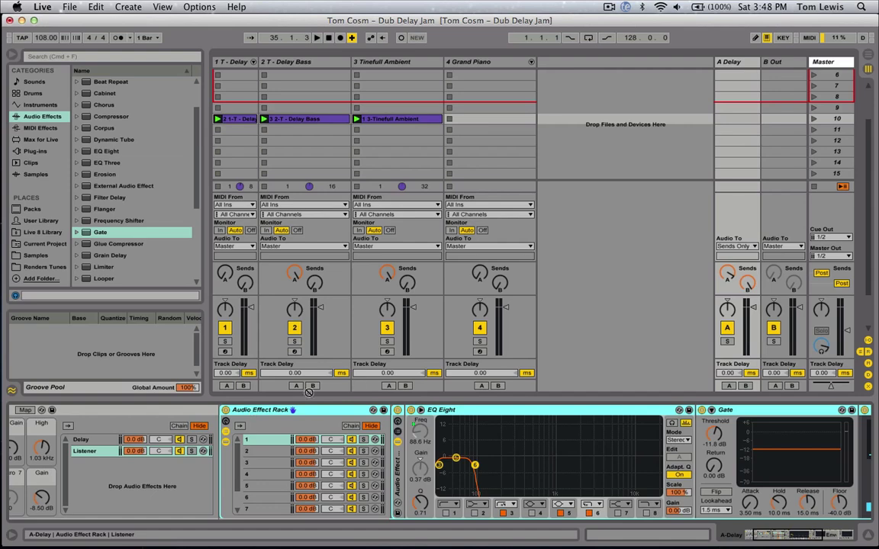
pyautogui.click(783, 62)
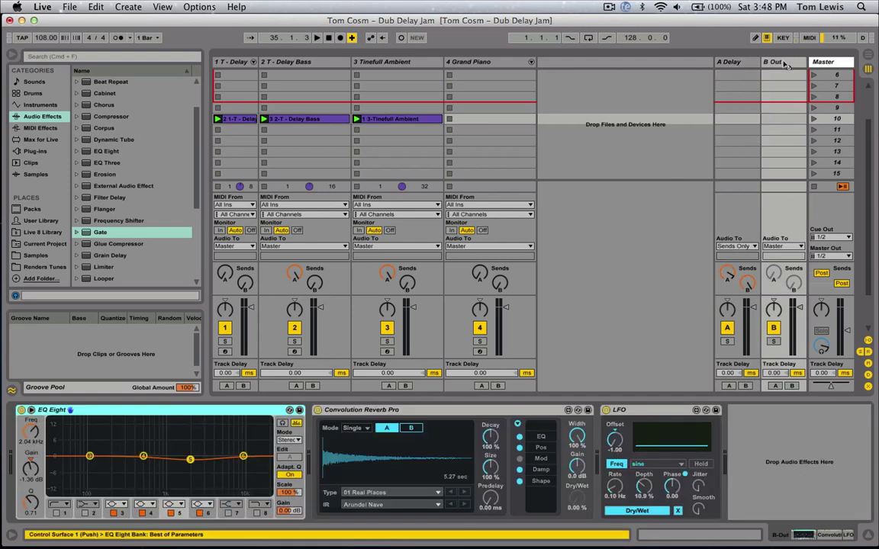
pyautogui.press('cmd+v')
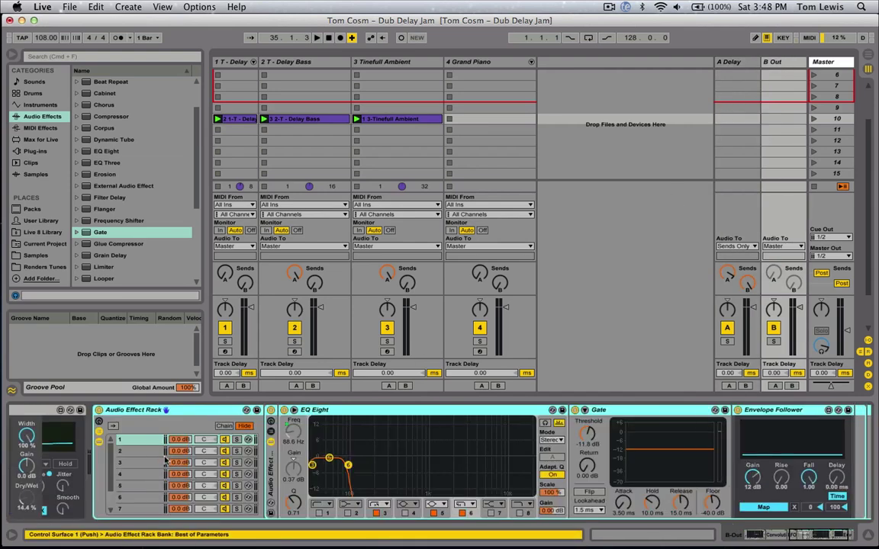
# Delete the original EQ Eight from B Out and move the pasted rack ahead of Convolution Reverb Pro.
pyautogui.hscroll(-10, 74, 424)
pyautogui.hscroll(-3, 74, 424)
pyautogui.click(74, 424)
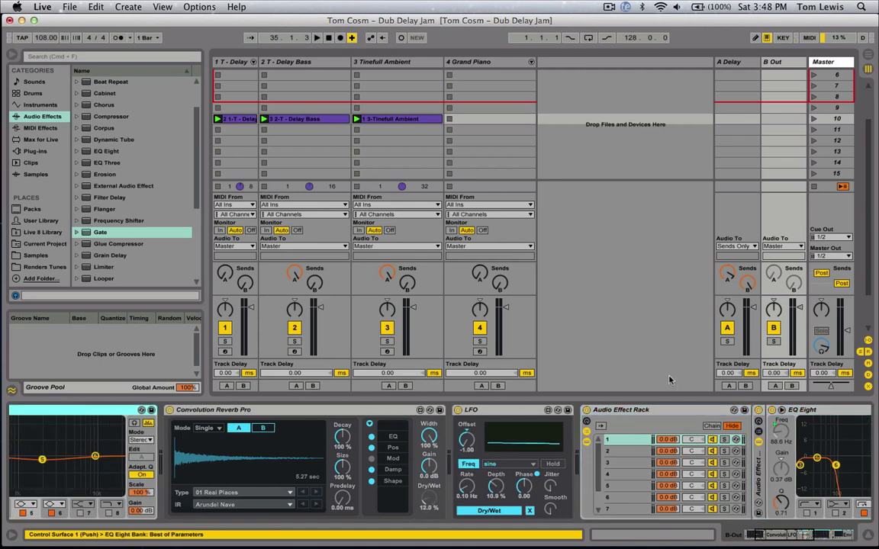
pyautogui.hscroll(5, 705, 429)
pyautogui.click(518, 437)
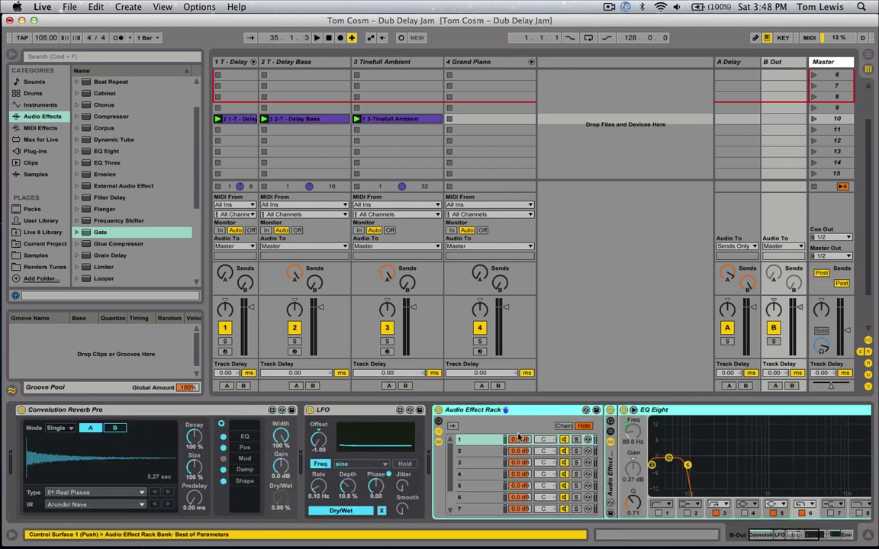
pyautogui.hscroll(-1, 11, 431)
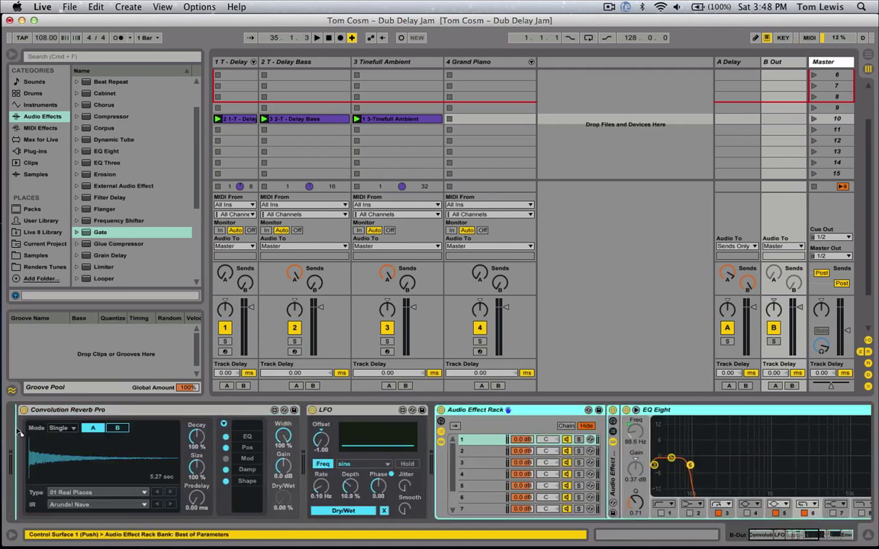
pyautogui.hscroll(5, 45, 423)
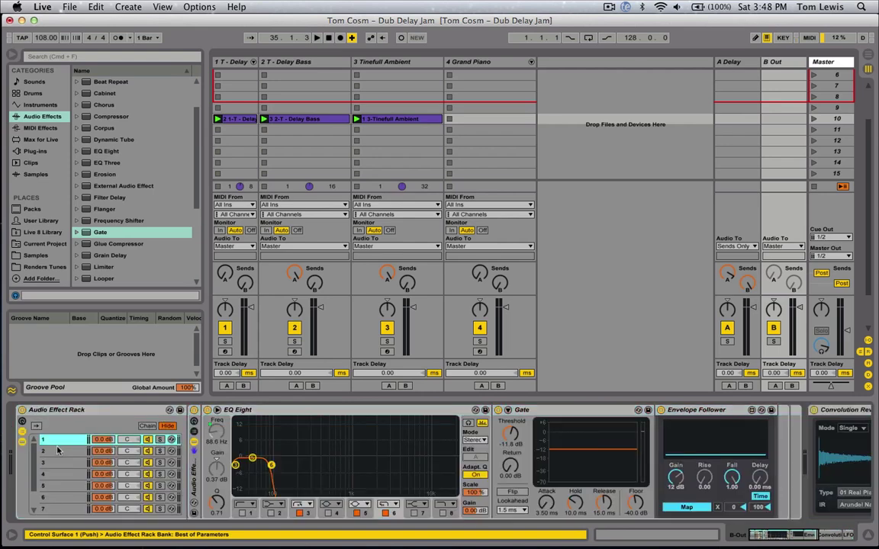
# Check the other chains of the pasted rack, and delete the Gate and Envelope Follower from chain 1.
pyautogui.click(58, 461)
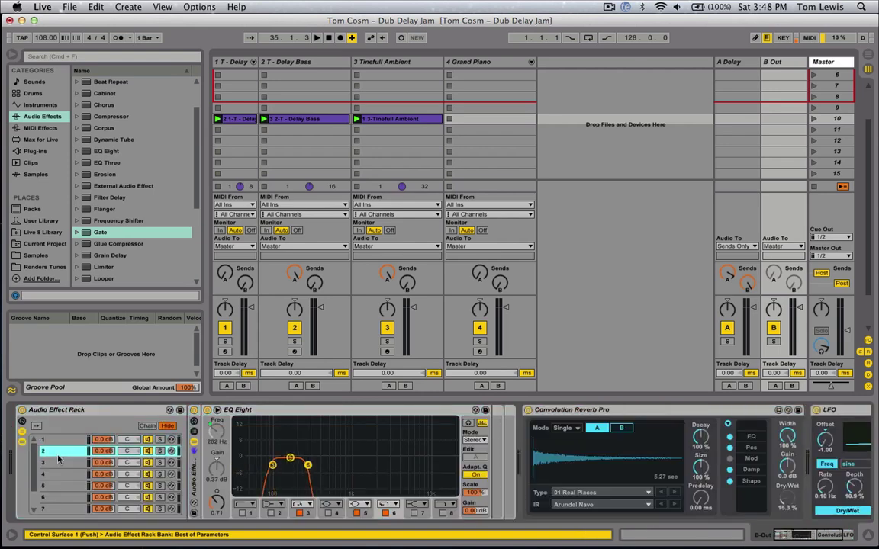
pyautogui.click(53, 473)
pyautogui.click(55, 486)
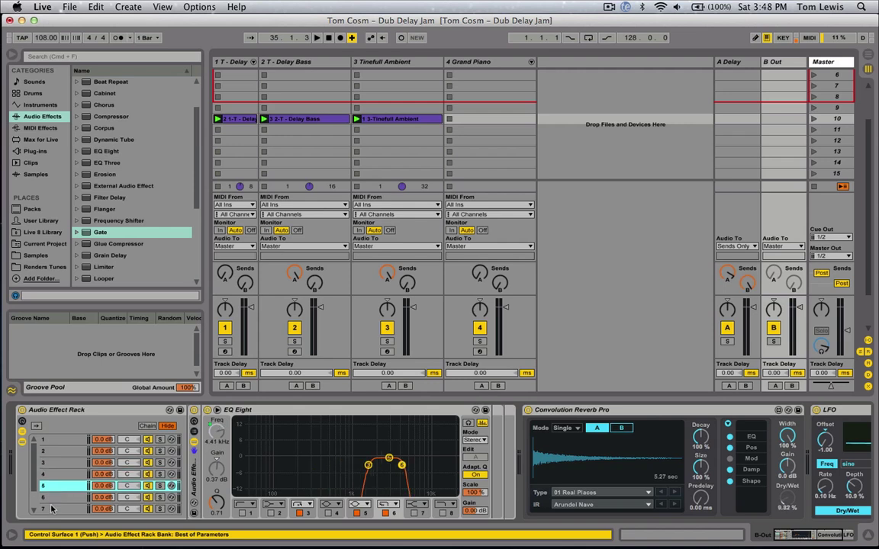
pyautogui.click(55, 497)
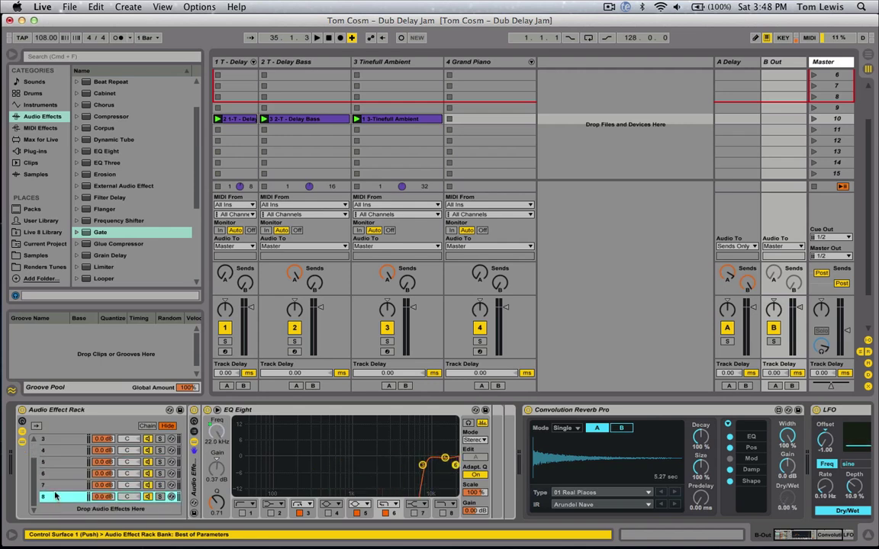
pyautogui.click(128, 442)
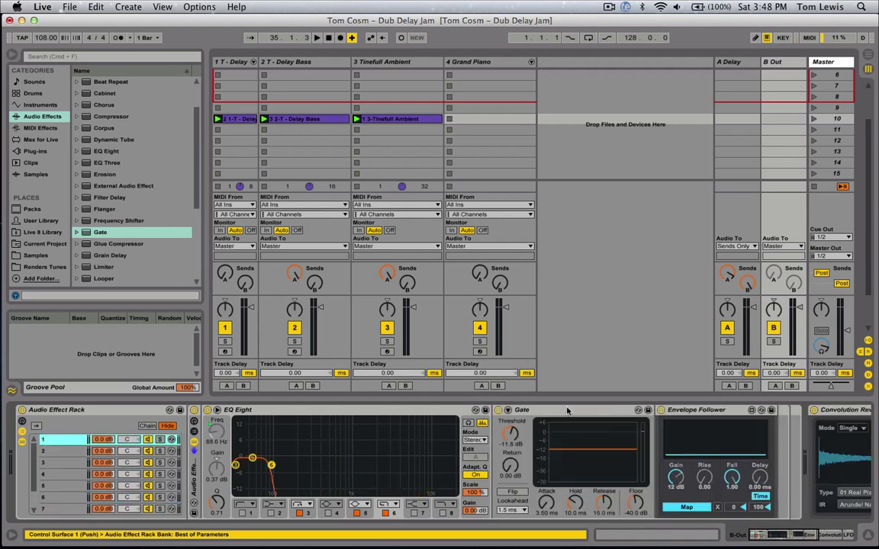
pyautogui.click(534, 410)
pyautogui.press('Delete')
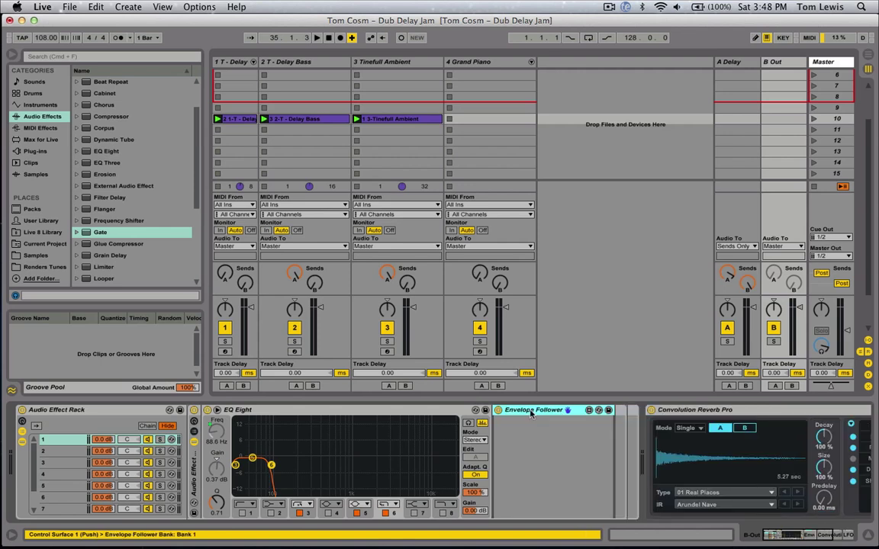
pyautogui.press('Delete')
# Compare the devices in the rack's chains on B Out with chain 1 on A Delay, and return to B Out.
pyautogui.click(67, 450)
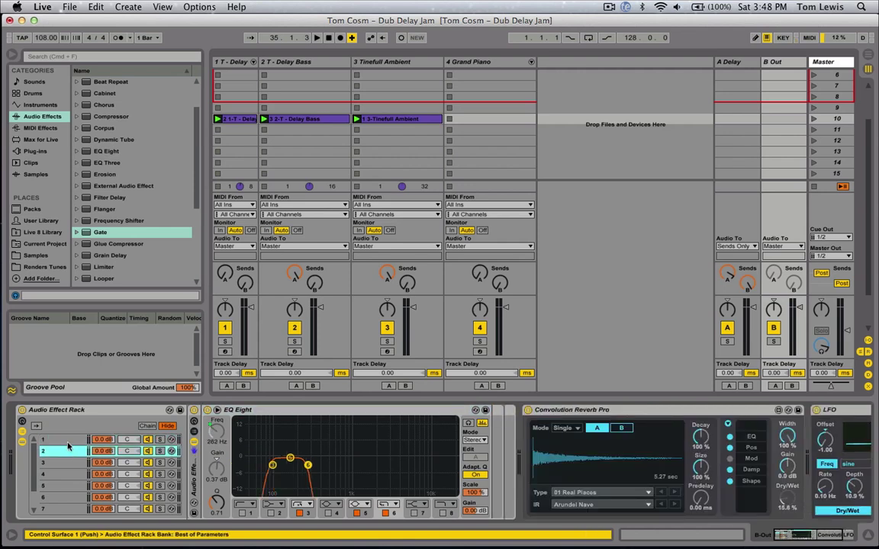
pyautogui.click(730, 62)
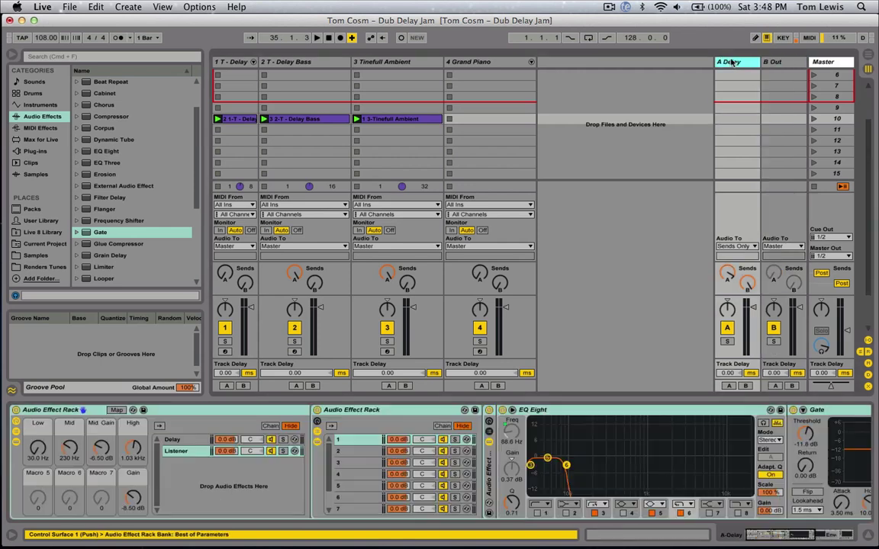
pyautogui.click(353, 441)
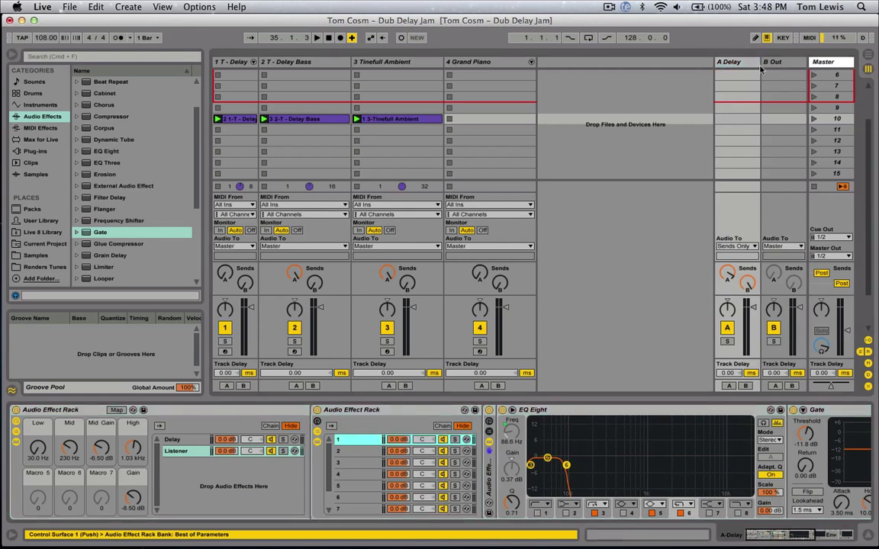
pyautogui.click(762, 66)
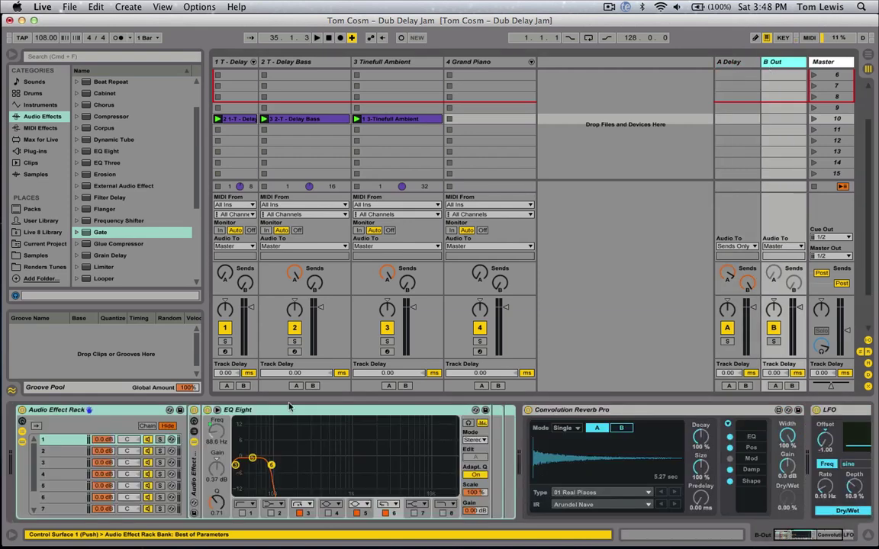
# Map the chain 1 Envelope Follower on A Delay to the volume of chain 1 in B Out's rack.
pyautogui.click(730, 62)
pyautogui.hscroll(5, 770, 427)
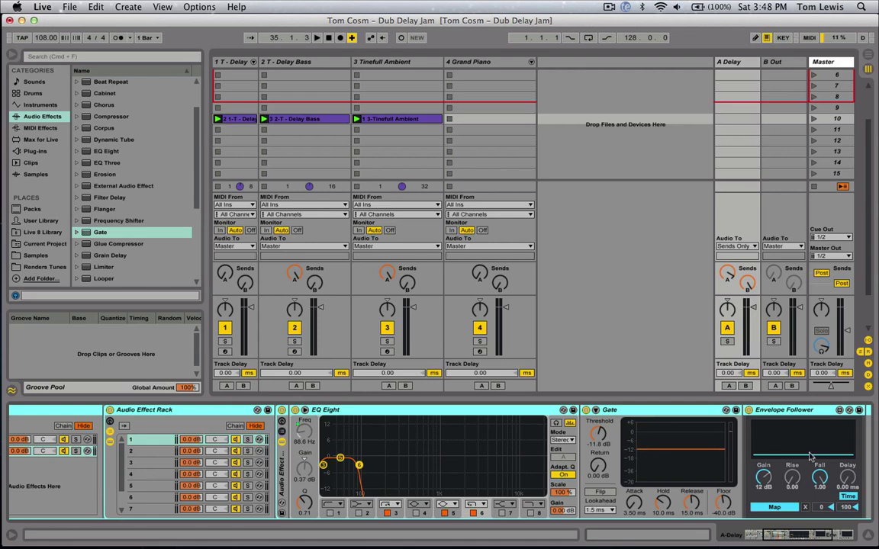
pyautogui.hscroll(3, 810, 458)
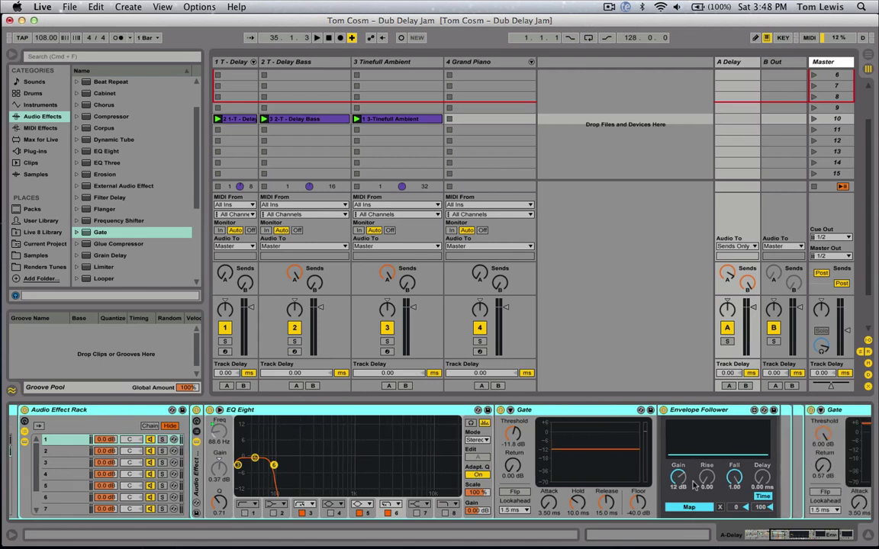
pyautogui.click(689, 507)
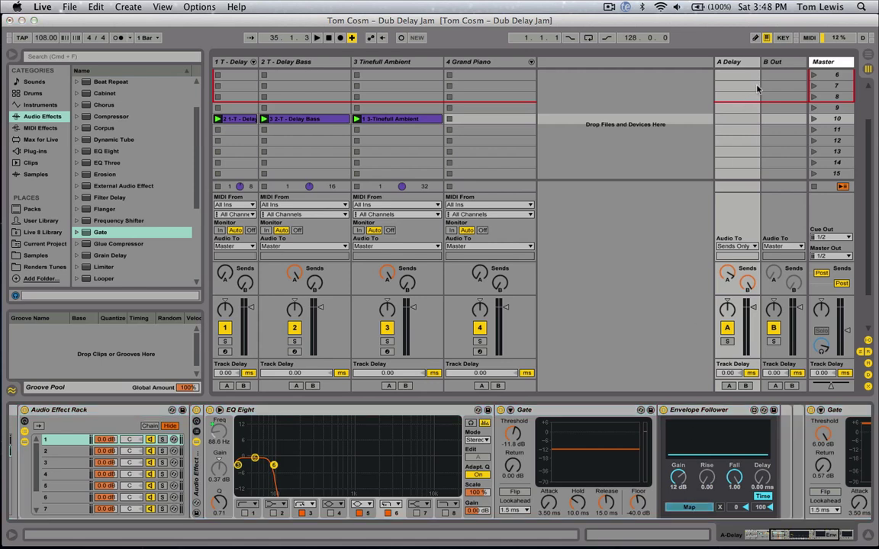
pyautogui.click(773, 62)
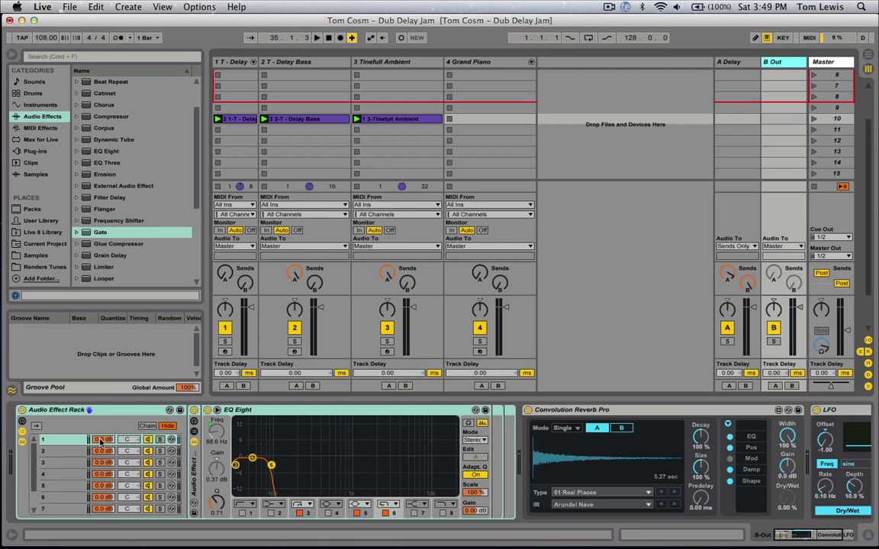
pyautogui.click(100, 442)
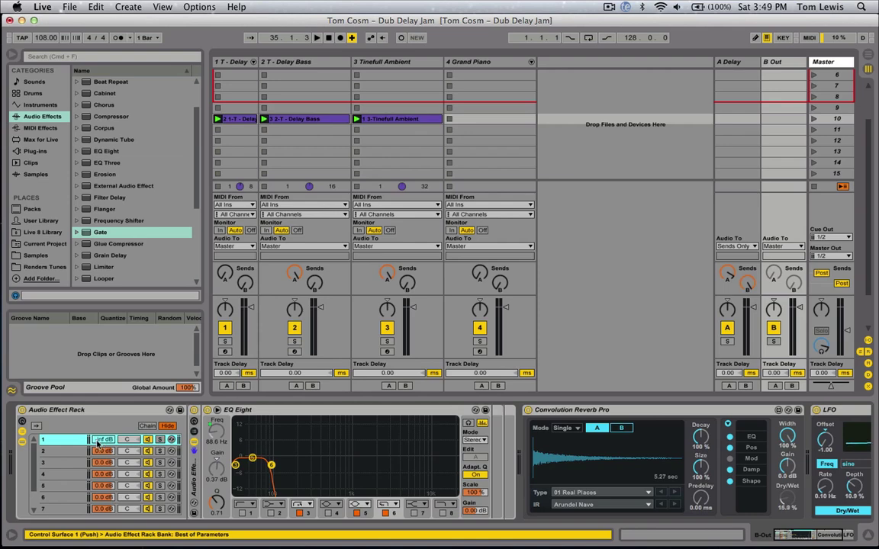
# Set the Envelope Follower's Chain Volume mapping range to minimum 100 and maximum 50, checking chain 1's volume on B Out.
pyautogui.click(729, 63)
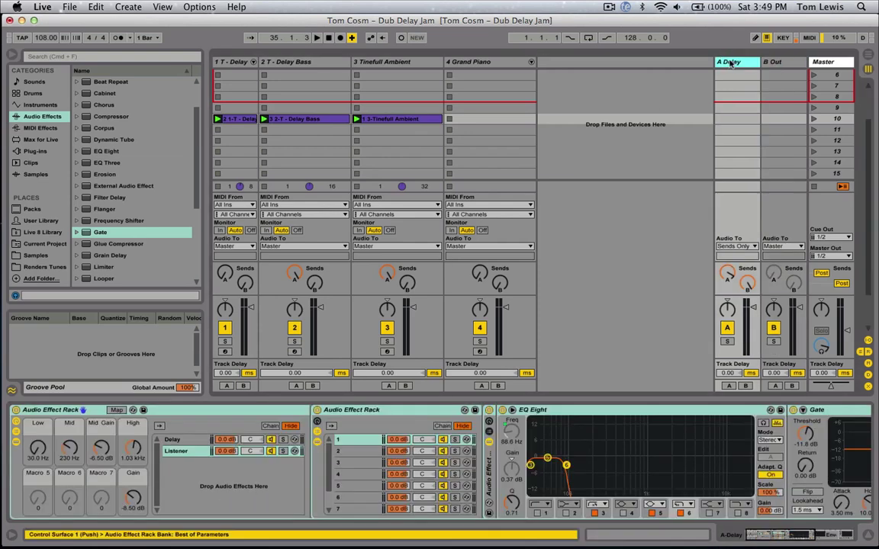
pyautogui.click(782, 63)
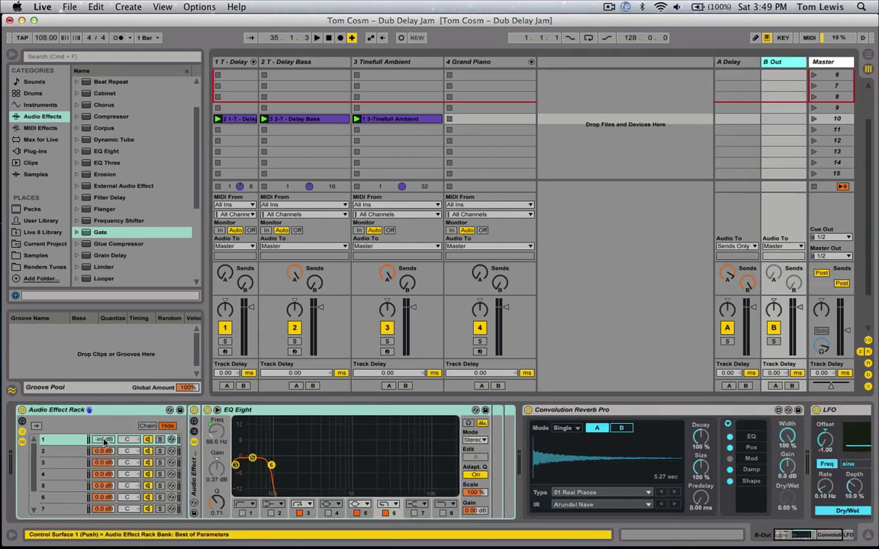
pyautogui.click(728, 62)
pyautogui.hscroll(5, 715, 441)
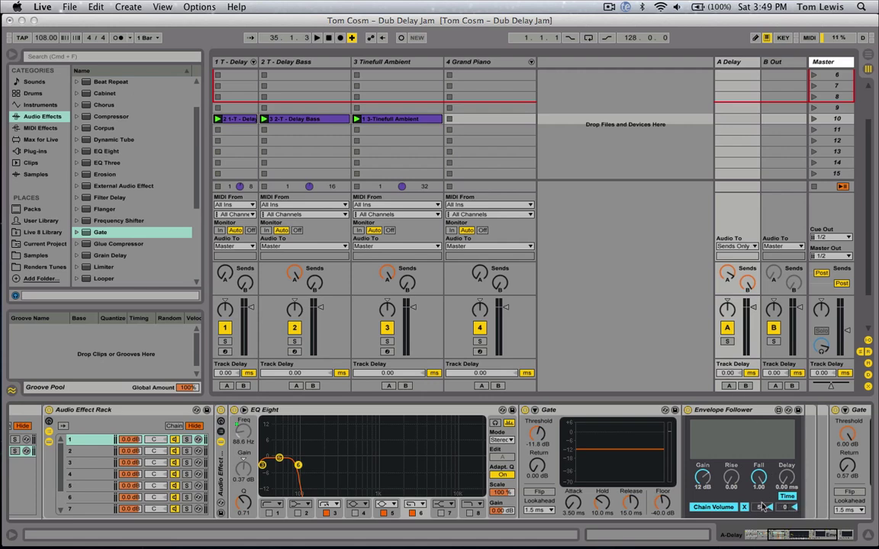
pyautogui.click(772, 64)
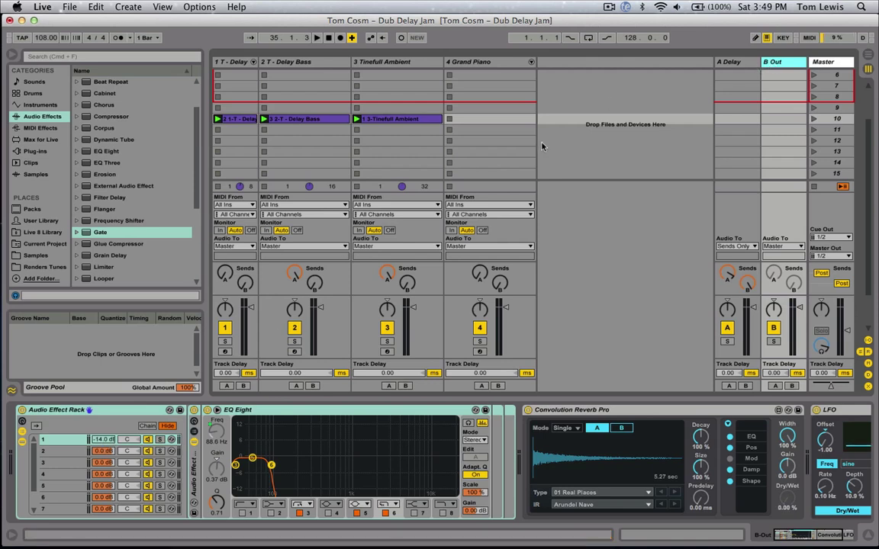
pyautogui.click(732, 63)
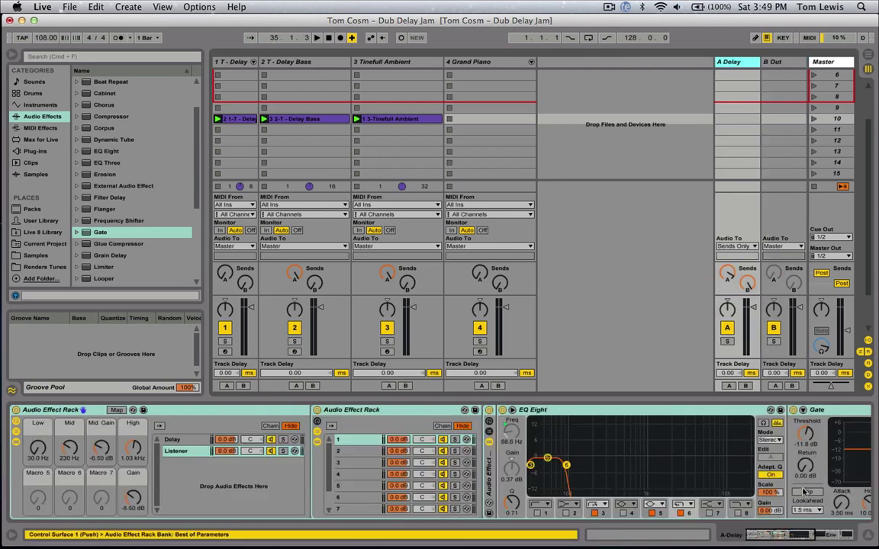
pyautogui.hscroll(5, 745, 482)
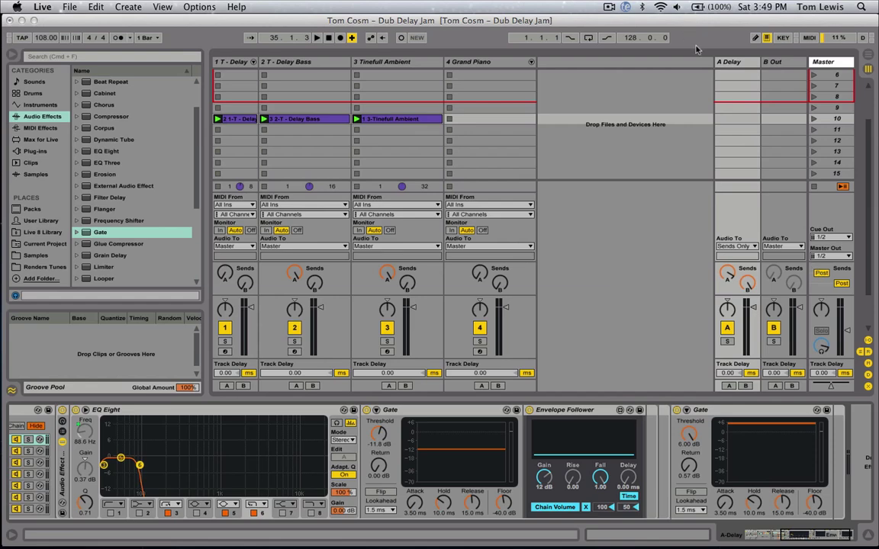
pyautogui.click(781, 62)
pyautogui.click(751, 62)
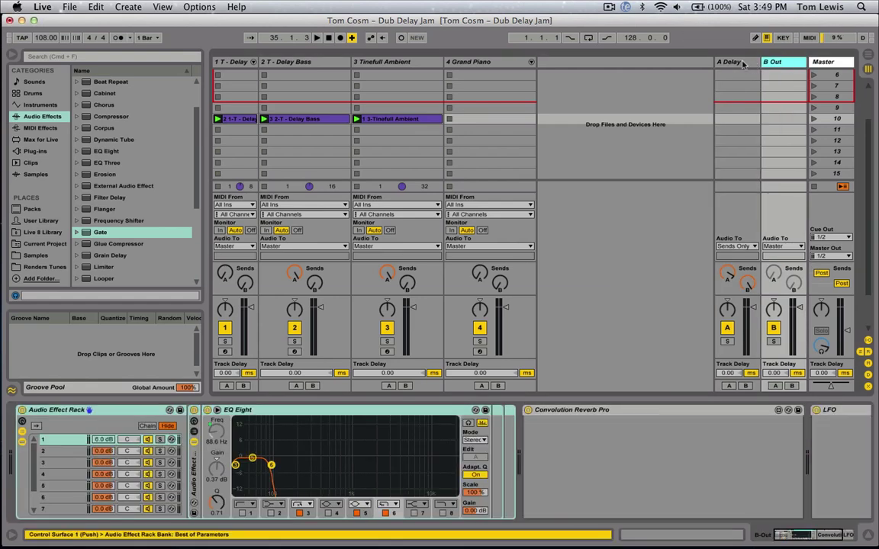
pyautogui.hscroll(5, 733, 482)
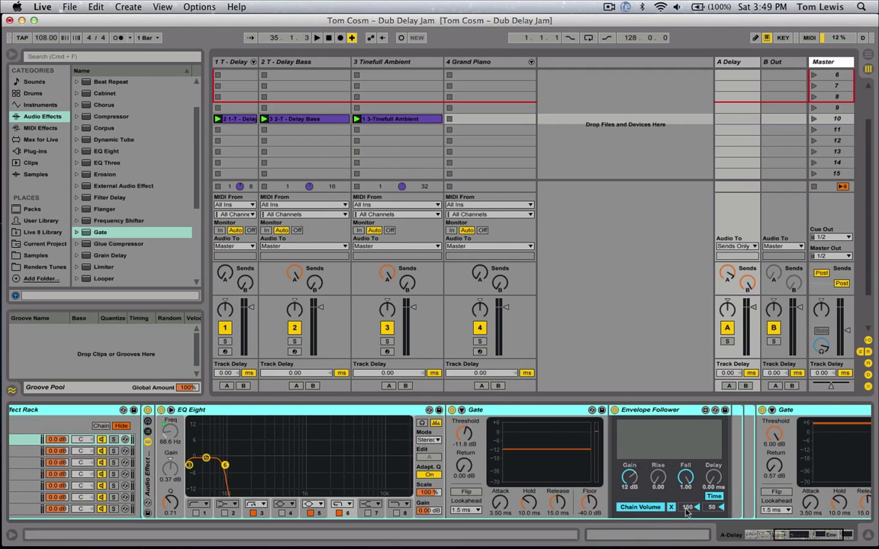
pyautogui.click(778, 64)
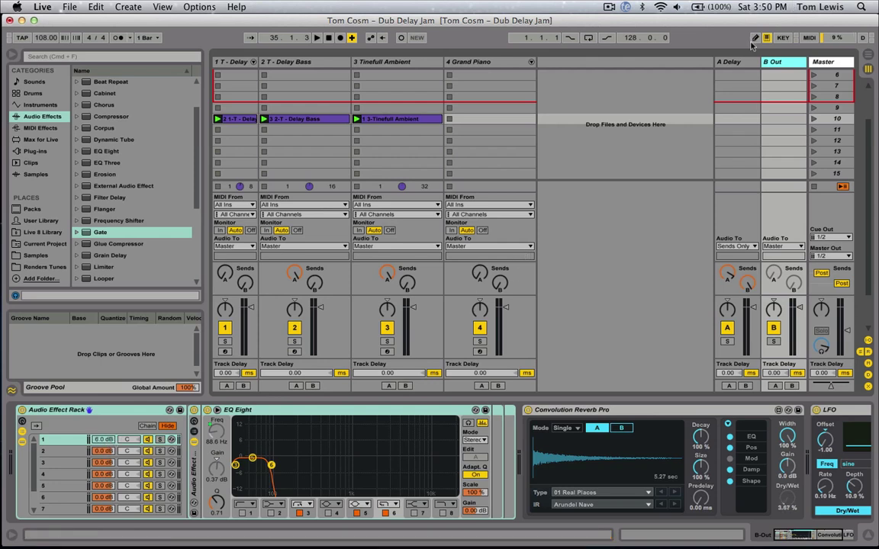
# Play the clips and compare the chain 1 Gate and Envelope Follower on A Delay with chain 1's volume on B Out.
pyautogui.click(743, 351)
pyautogui.hscroll(8, 557, 466)
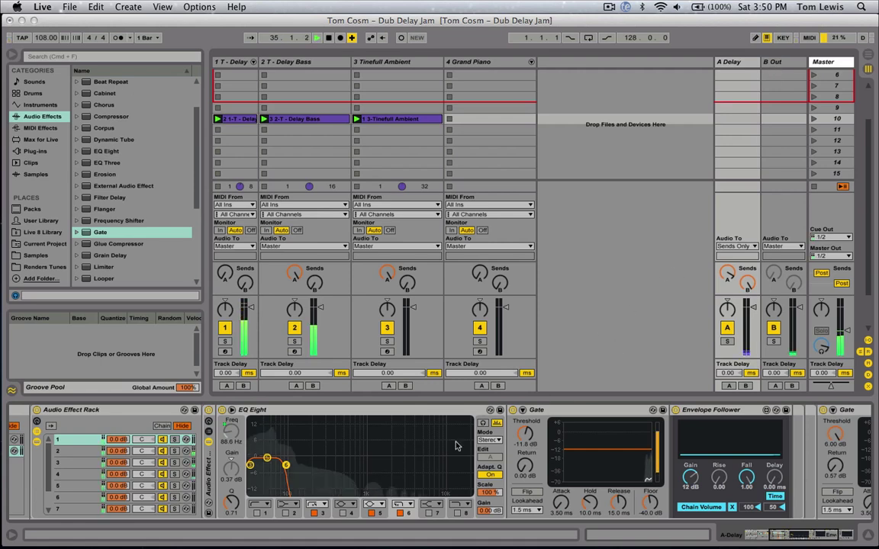
pyautogui.hscroll(-5, 408, 464)
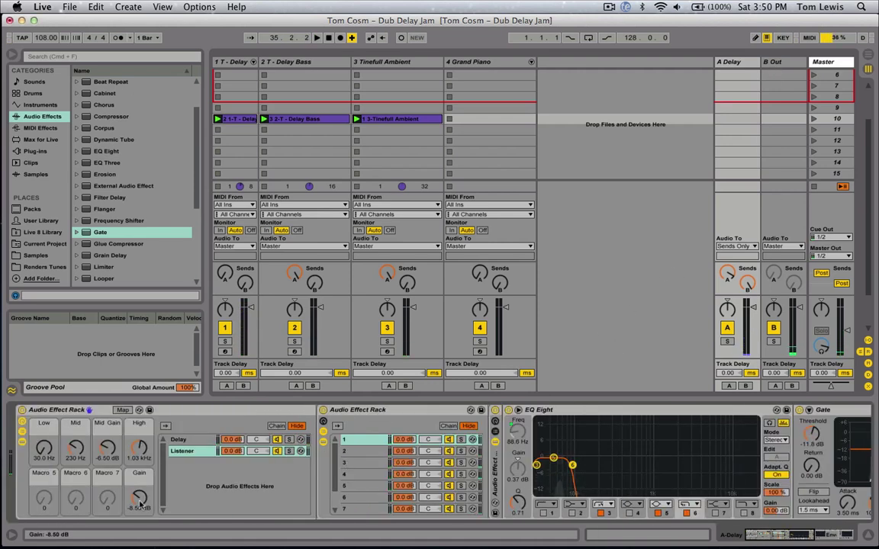
pyautogui.press('space')
pyautogui.hscroll(5, 378, 472)
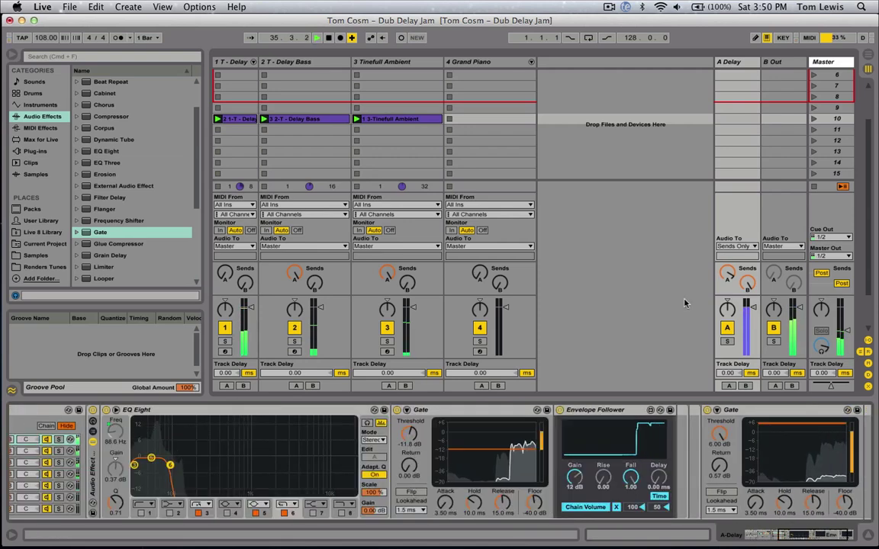
pyautogui.click(771, 62)
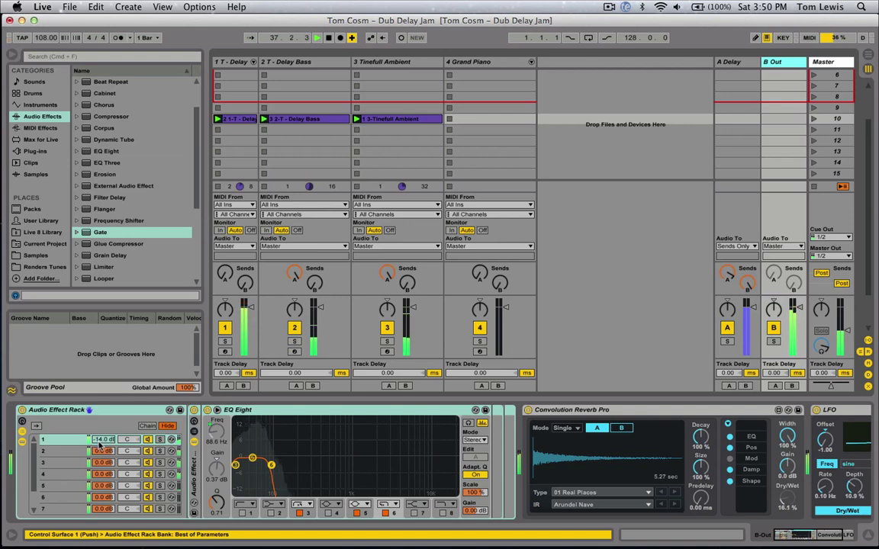
pyautogui.click(729, 62)
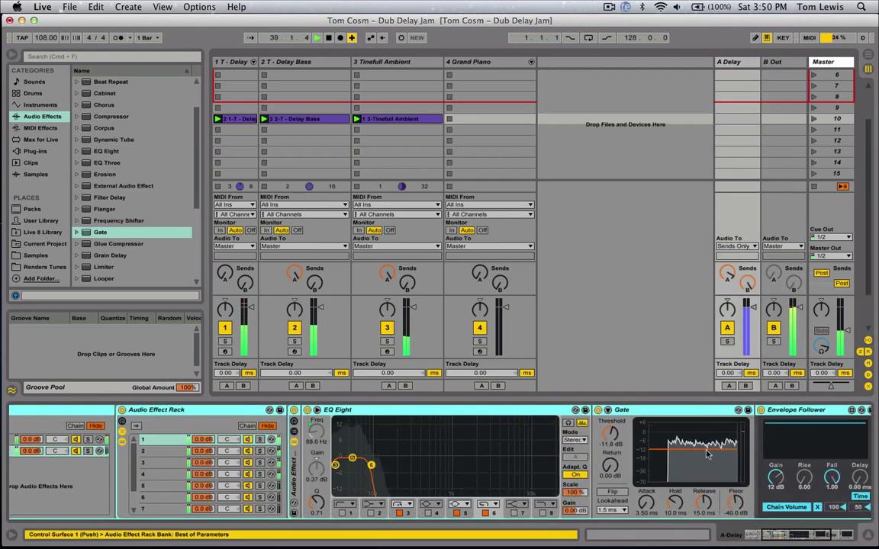
pyautogui.hscroll(4, 728, 456)
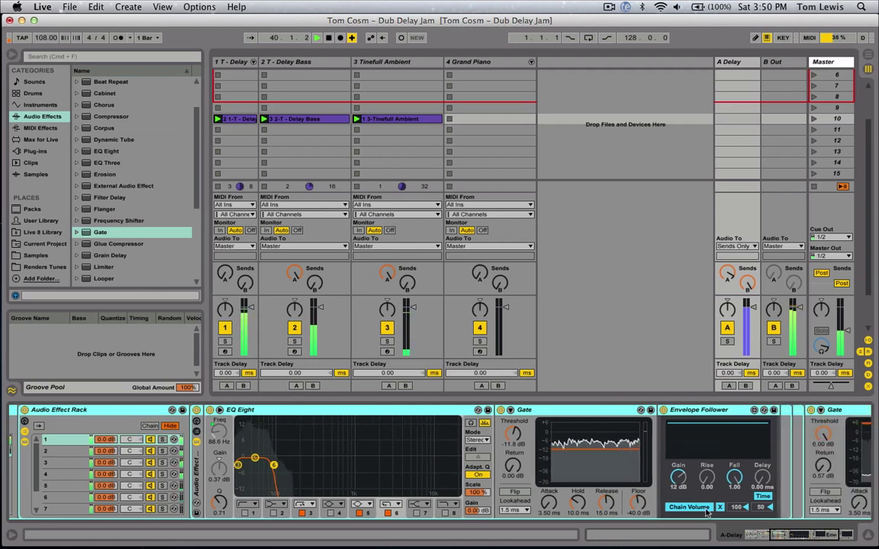
pyautogui.click(772, 62)
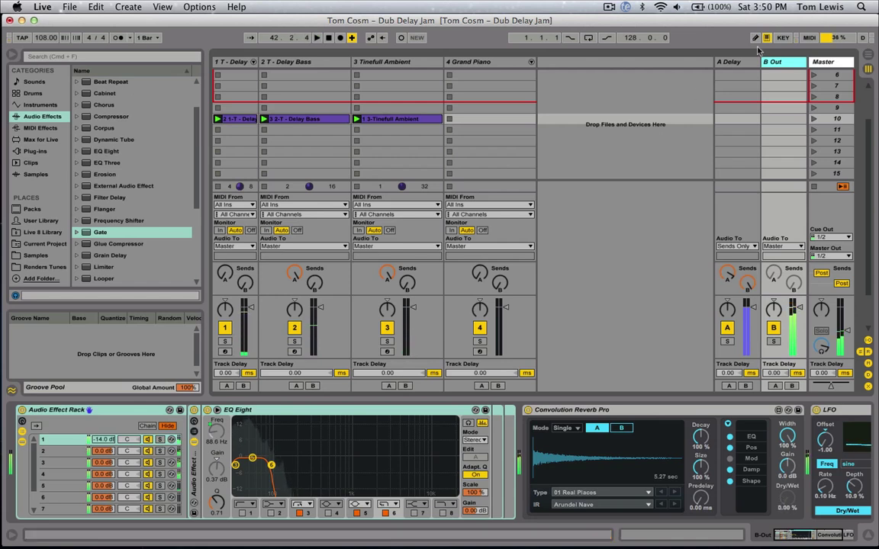
# Group the chain 1 Gate and Envelope Follower on A Delay into a new Audio Effect Rack.
pyautogui.press('Right')
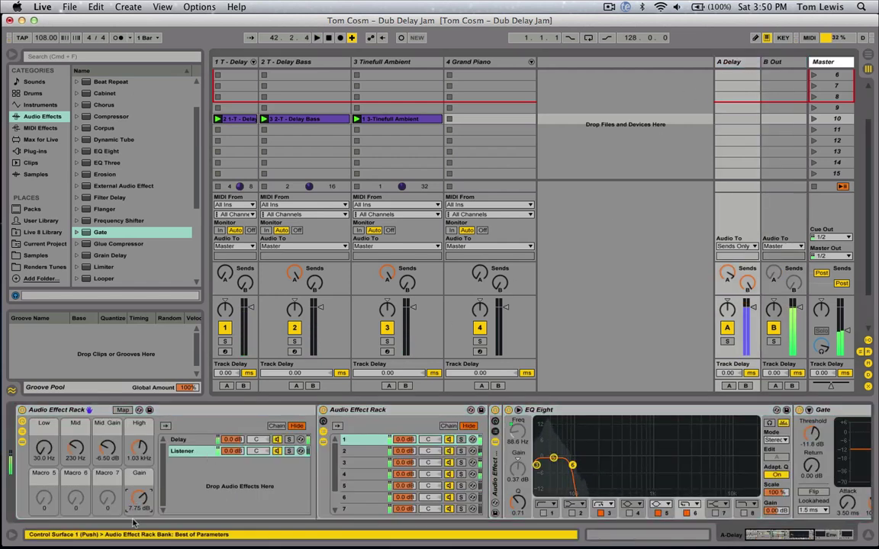
pyautogui.hscroll(1, 416, 450)
pyautogui.hscroll(5, 416, 450)
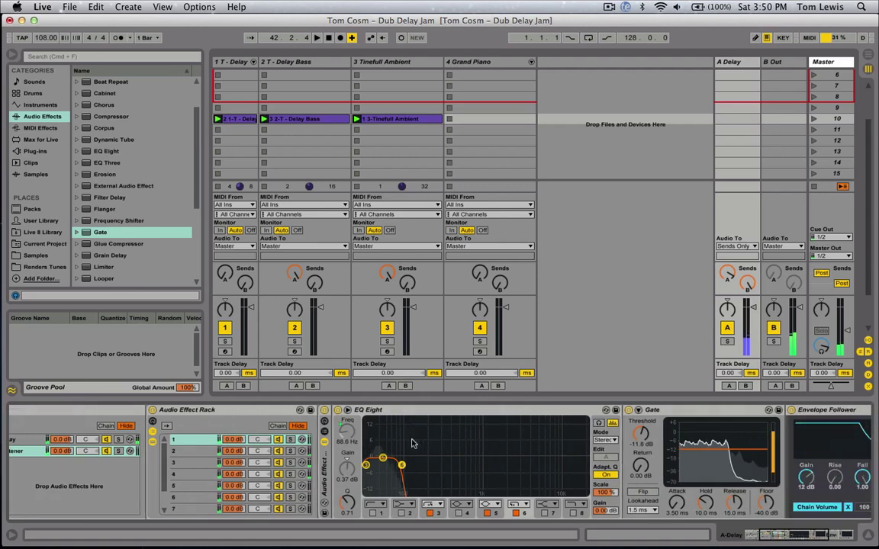
pyautogui.click(603, 420)
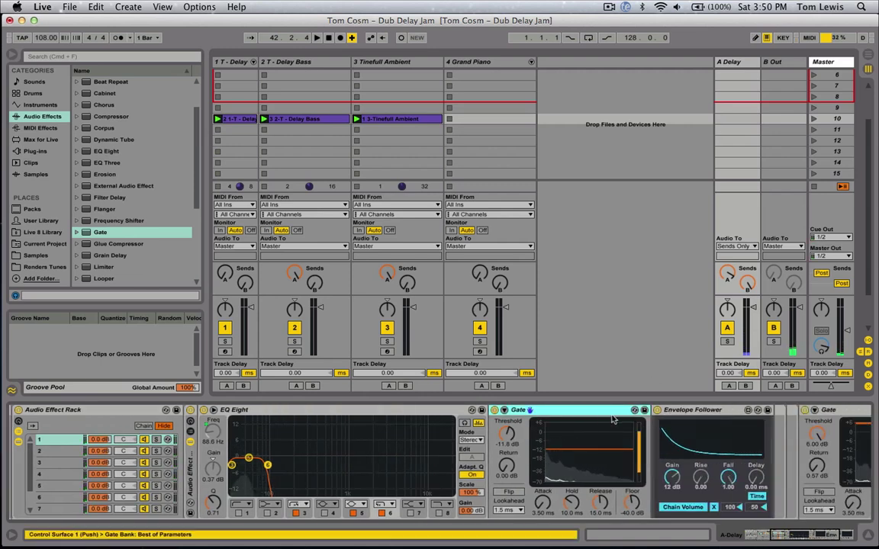
pyautogui.hscroll(5, 580, 418)
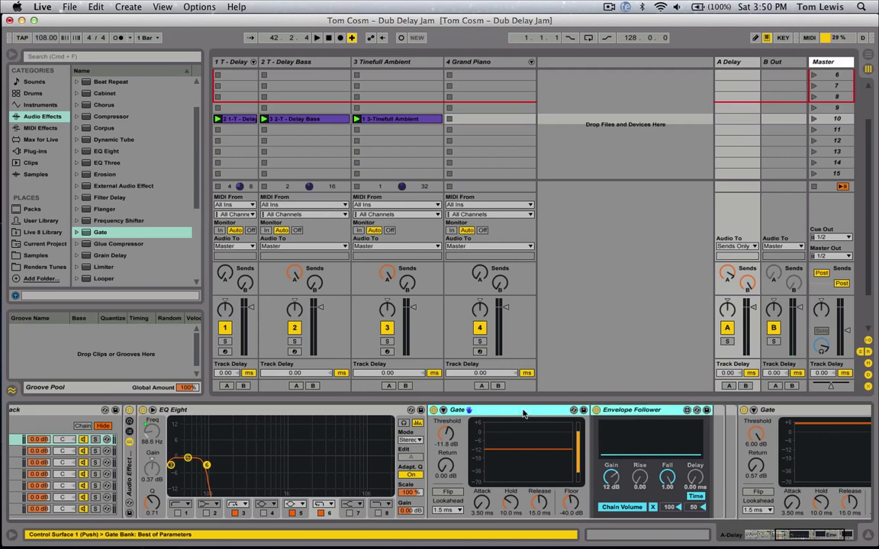
pyautogui.rightClick(633, 413)
pyautogui.click(562, 455)
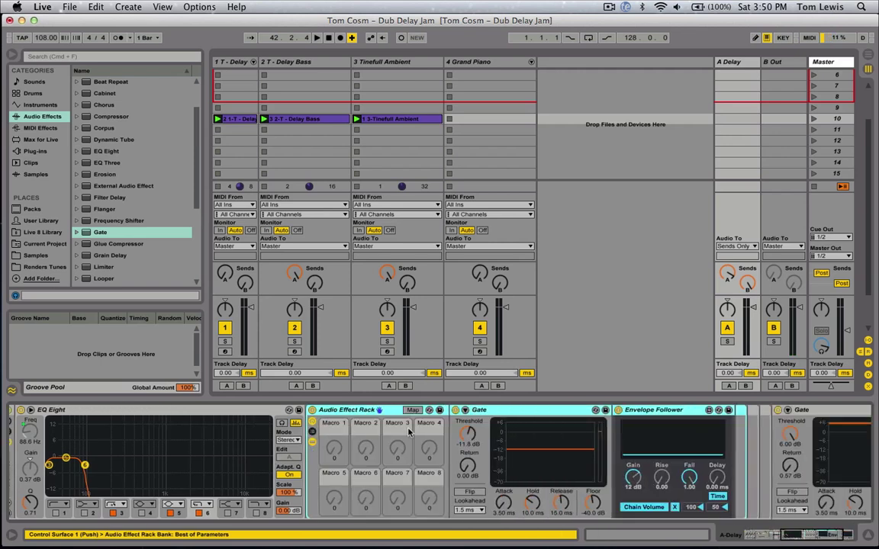
# Map the Gate's Threshold to Macro 1 of the new rack and set it to -12.0 dB.
pyautogui.click(363, 411)
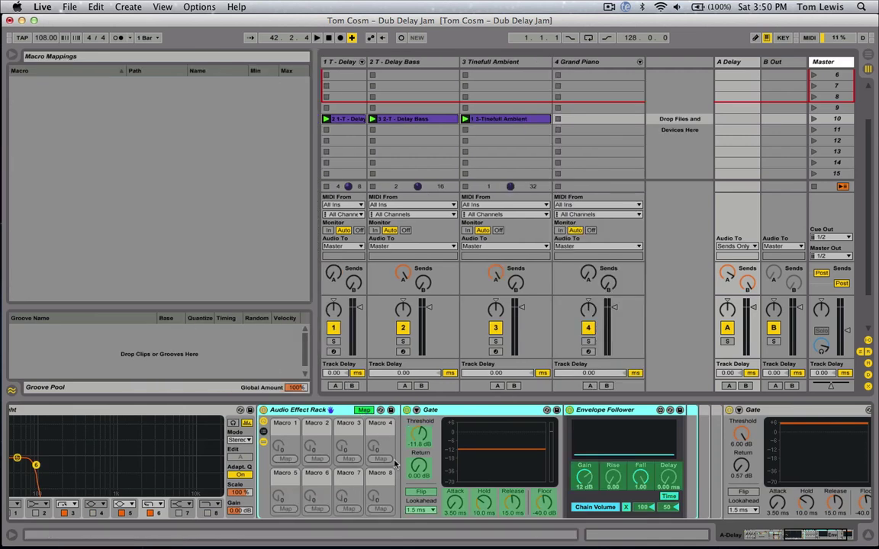
pyautogui.click(419, 435)
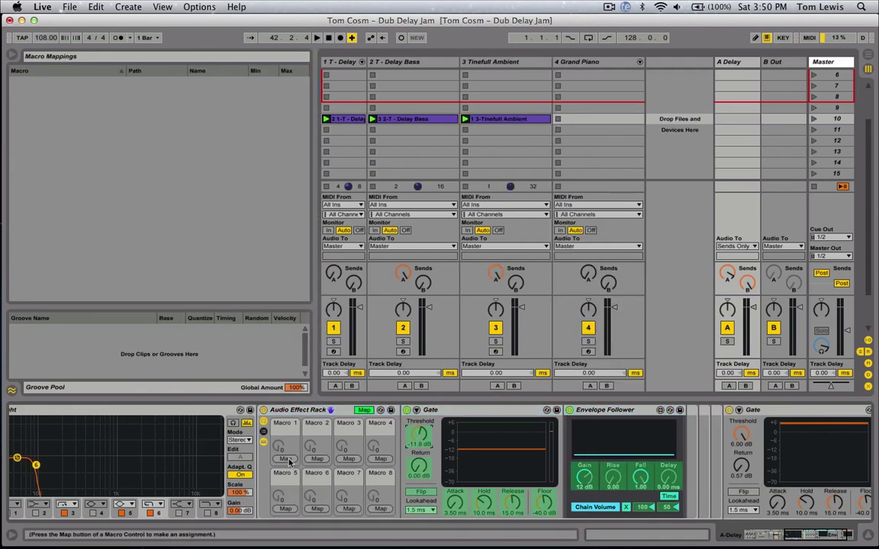
pyautogui.click(285, 458)
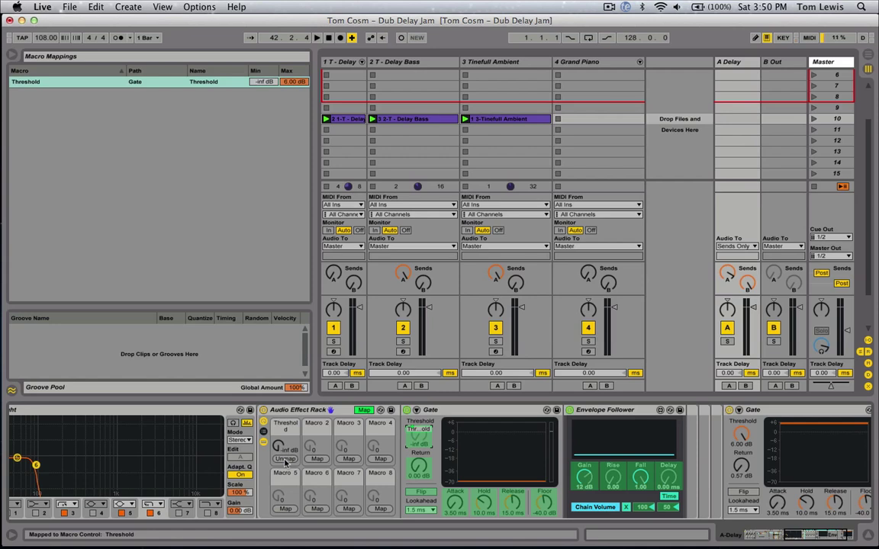
pyautogui.moveTo(279, 447); pyautogui.dragTo(280, 418)
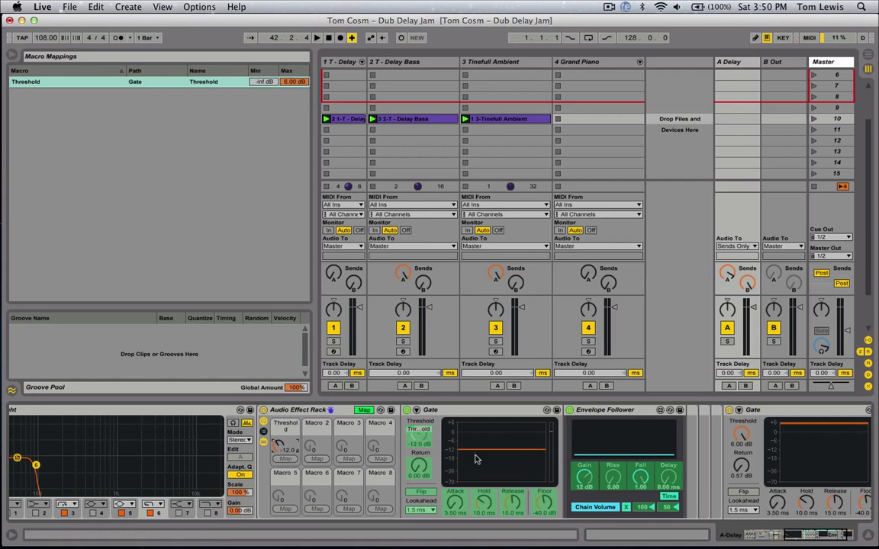
# Map the Envelope Follower's Gain to Macro 2 and set it to 20 dB.
pyautogui.click(582, 477)
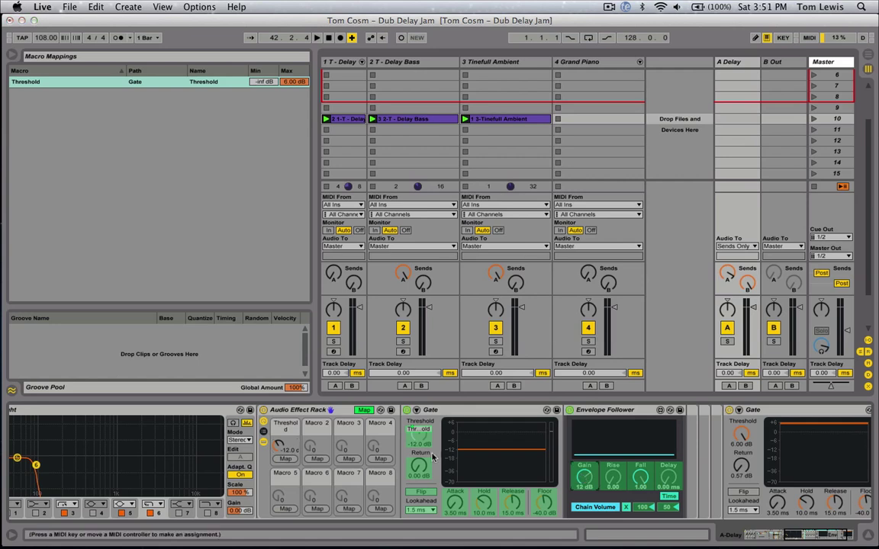
pyautogui.click(317, 460)
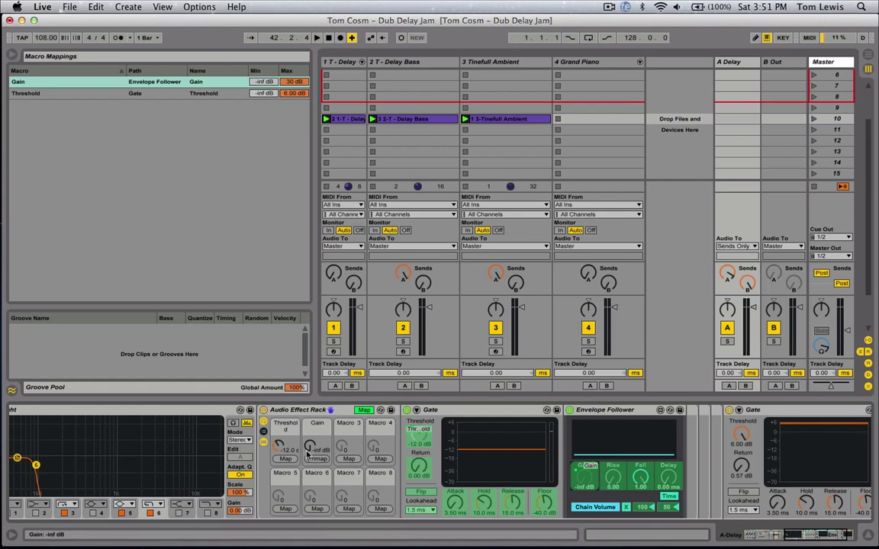
pyautogui.moveTo(310, 447); pyautogui.dragTo(311, 427)
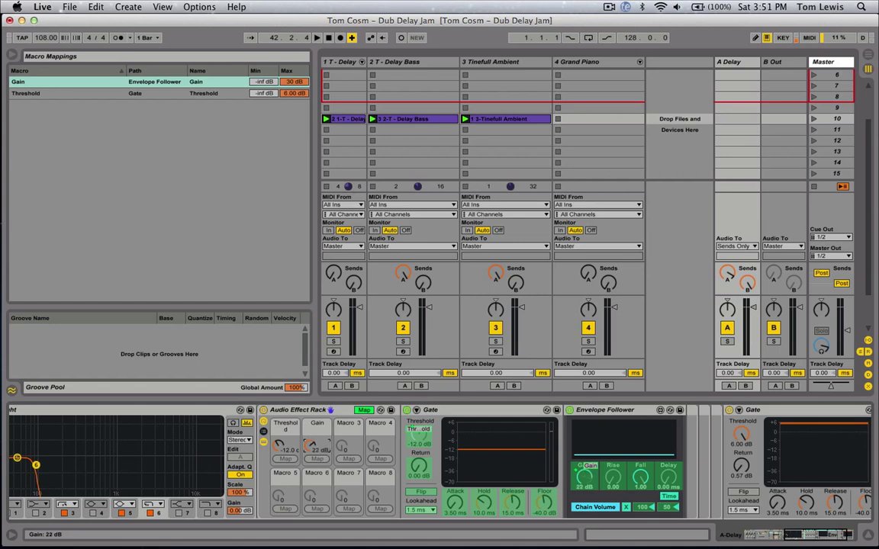
# Rename the new rack holding the Gate and Envelope Follower as "Env Follower".
pyautogui.click(303, 409)
pyautogui.write('E')
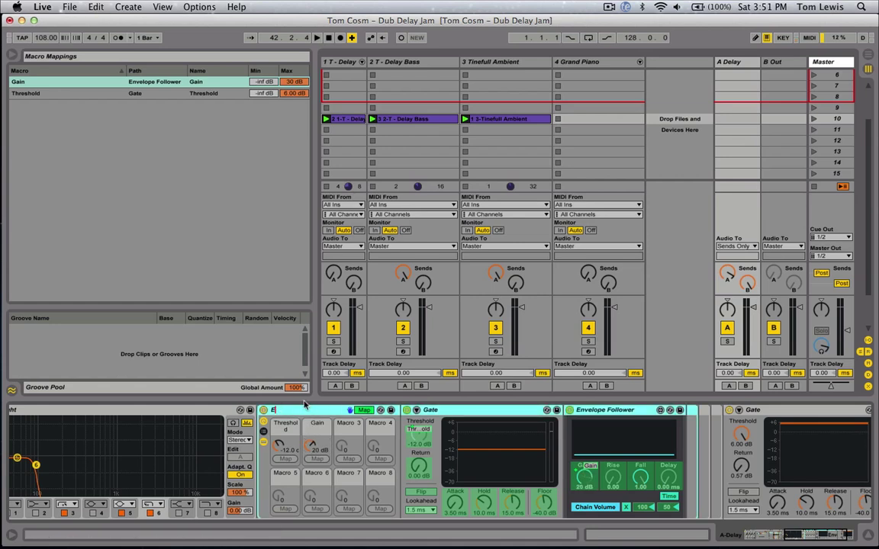
pyautogui.write('nv Follower')
pyautogui.hscroll(-5, 327, 427)
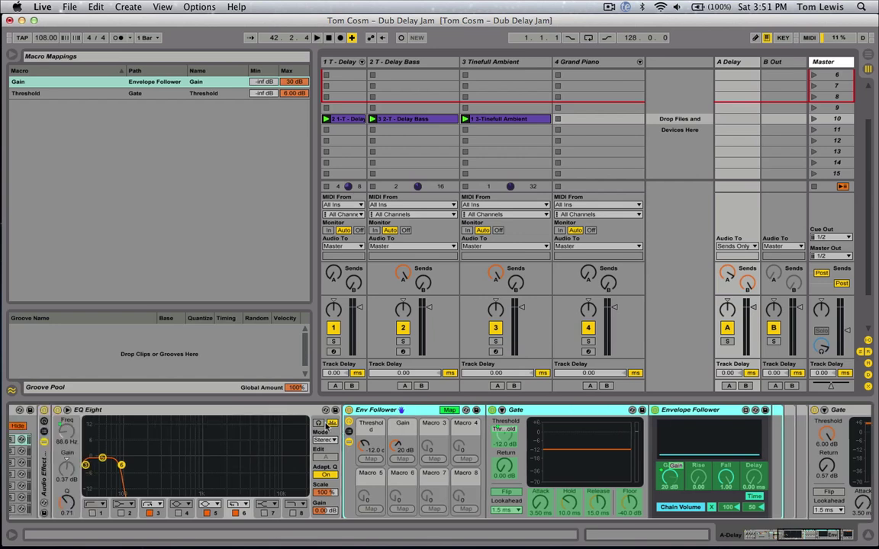
# Copy the Env Follower rack from chain 1 into chain 2, after that chain's inner Audio Effect Rack.
pyautogui.hscroll(-5, 326, 427)
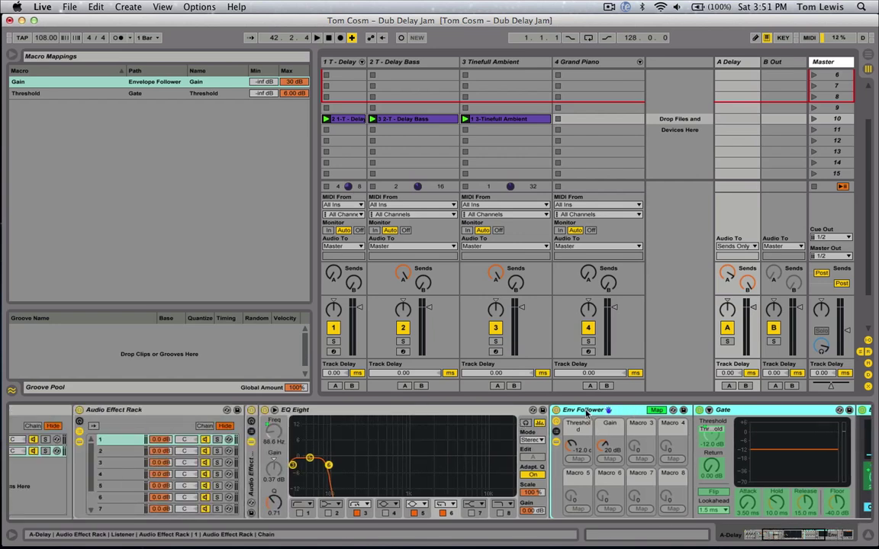
pyautogui.click(111, 455)
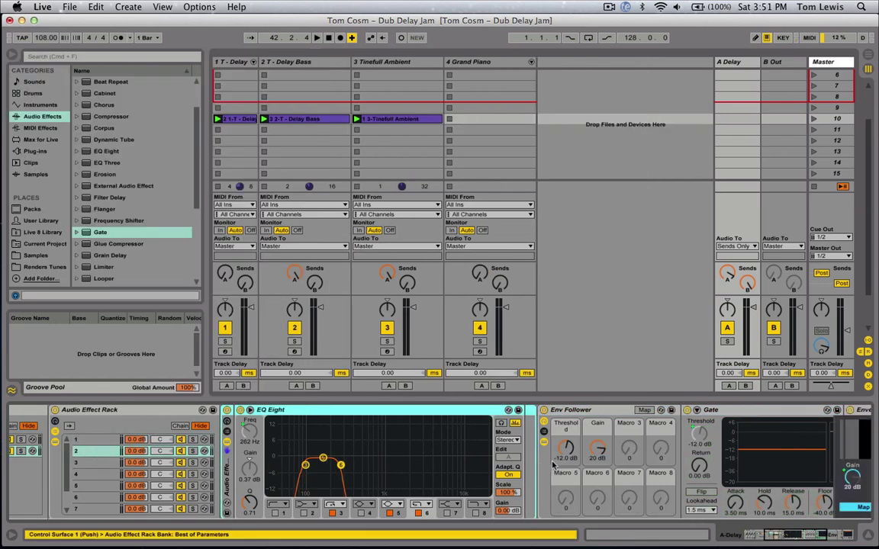
pyautogui.hscroll(5, 791, 513)
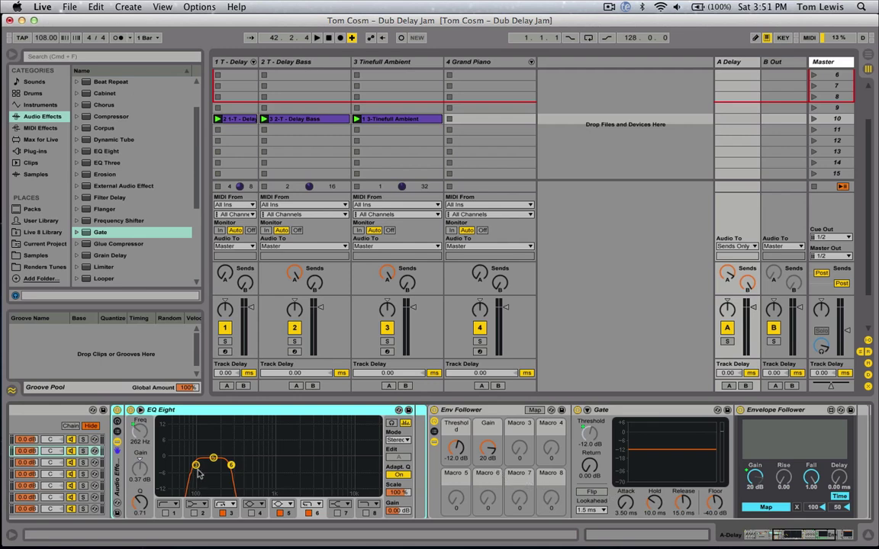
pyautogui.hscroll(-4, 271, 470)
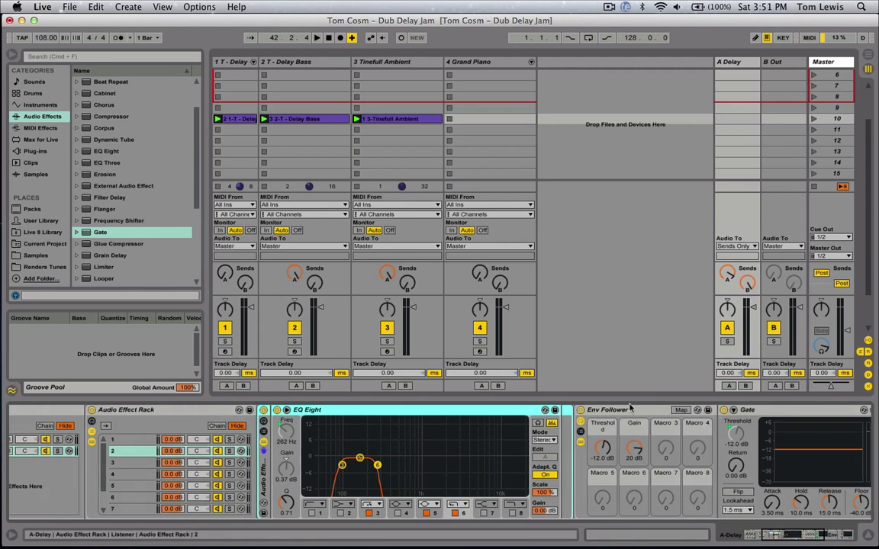
# Copy the Env Follower rack into the remaining band chains of the Audio Effect Rack, down to chain 8.
pyautogui.click(700, 417)
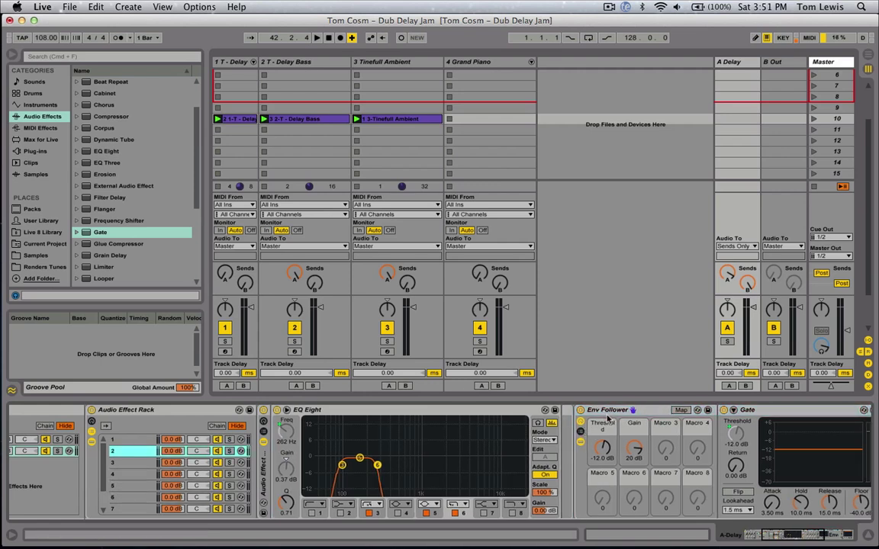
pyautogui.scroll(-2, 126, 504)
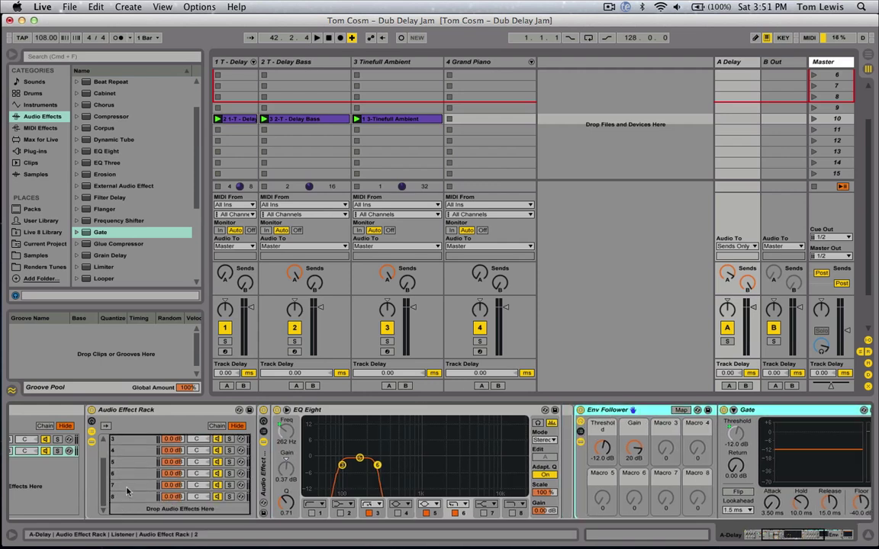
pyautogui.click(124, 487)
pyautogui.click(113, 494)
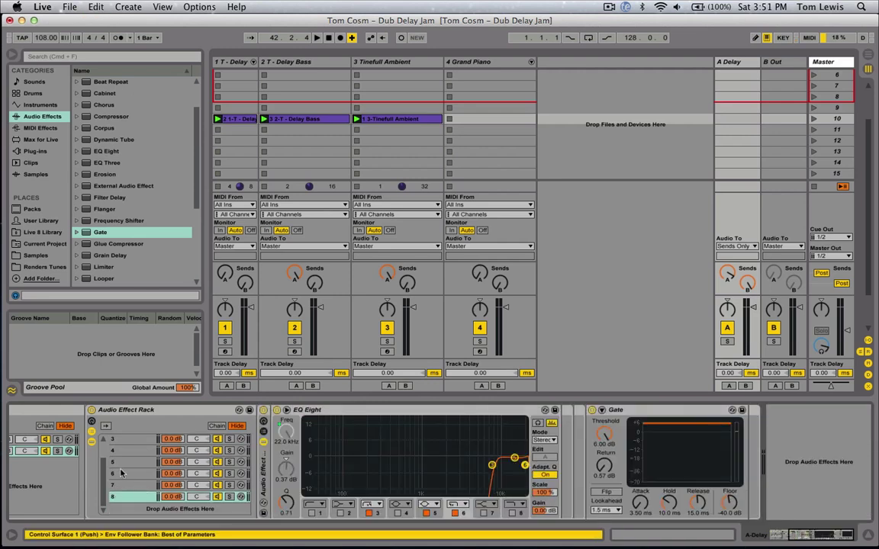
pyautogui.click(130, 474)
pyautogui.click(633, 409)
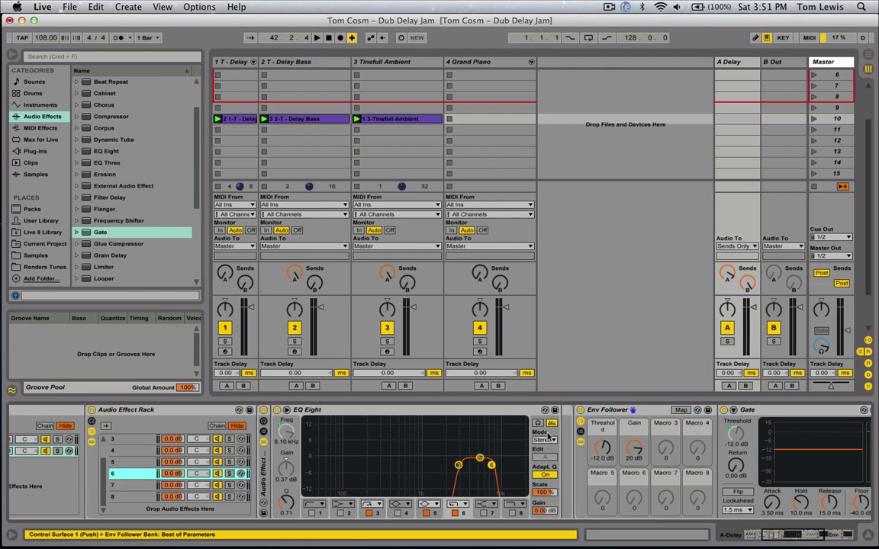
pyautogui.click(190, 475)
pyautogui.moveTo(190, 475); pyautogui.dragTo(139, 500)
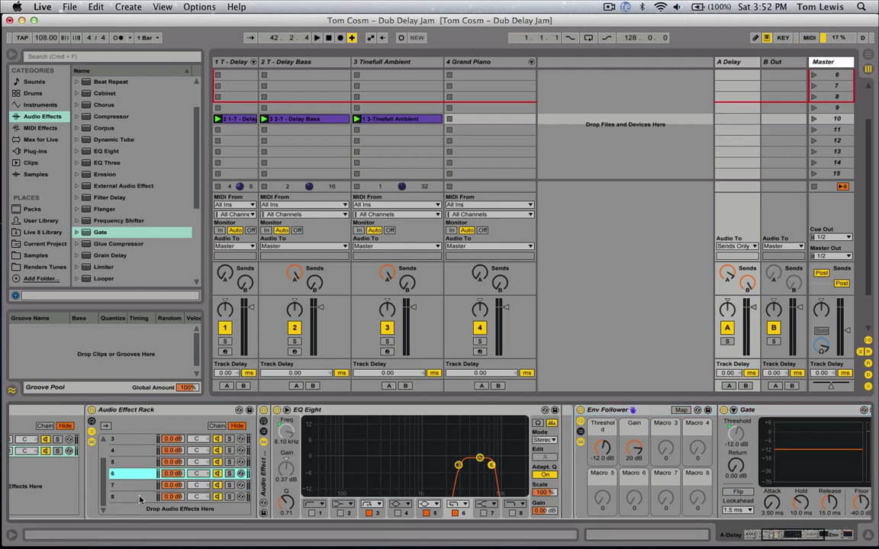
pyautogui.click(131, 451)
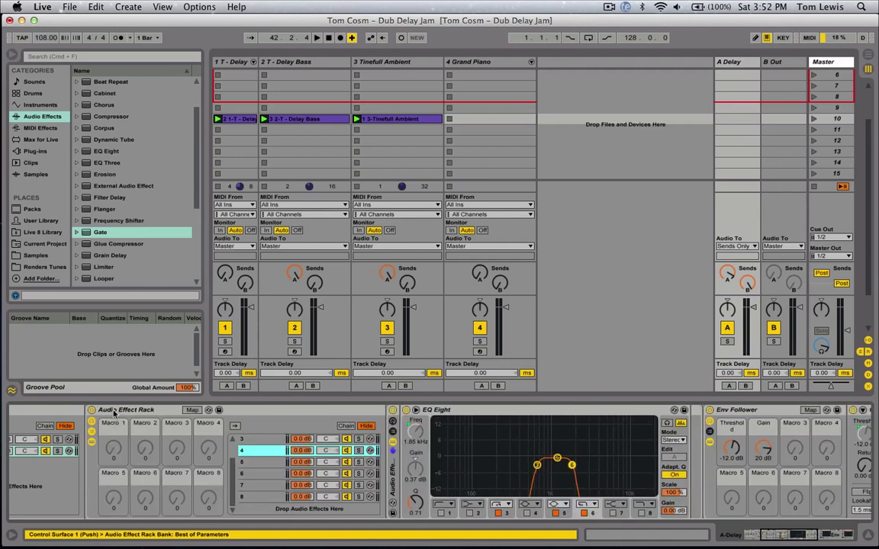
# Rename the Audio Effect Rack that holds the eight band chains as "Listener".
pyautogui.click(116, 411)
pyautogui.press('super+r')
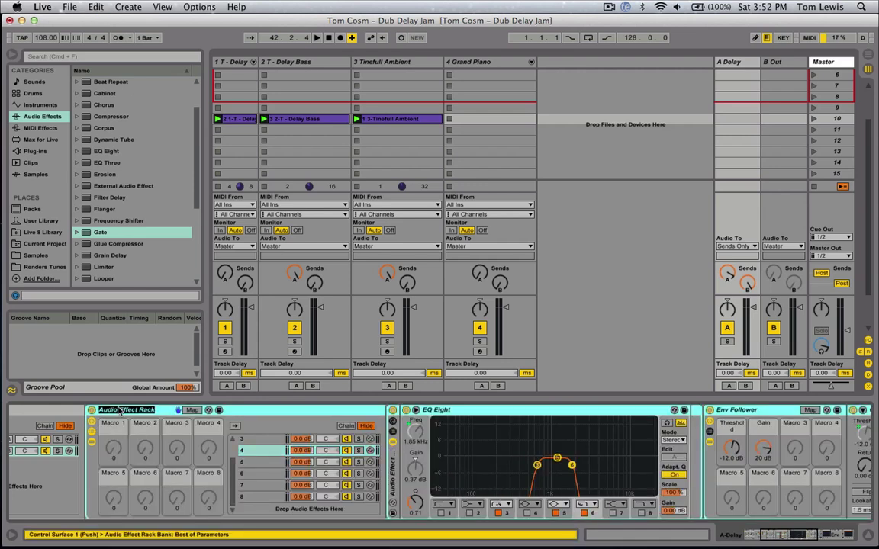
pyautogui.write('Liste')
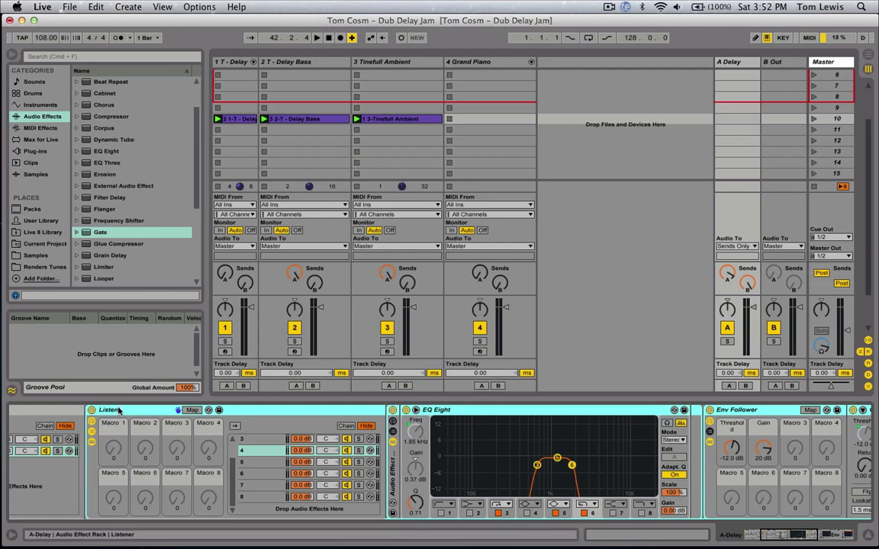
pyautogui.write('ner')
pyautogui.press('Return')
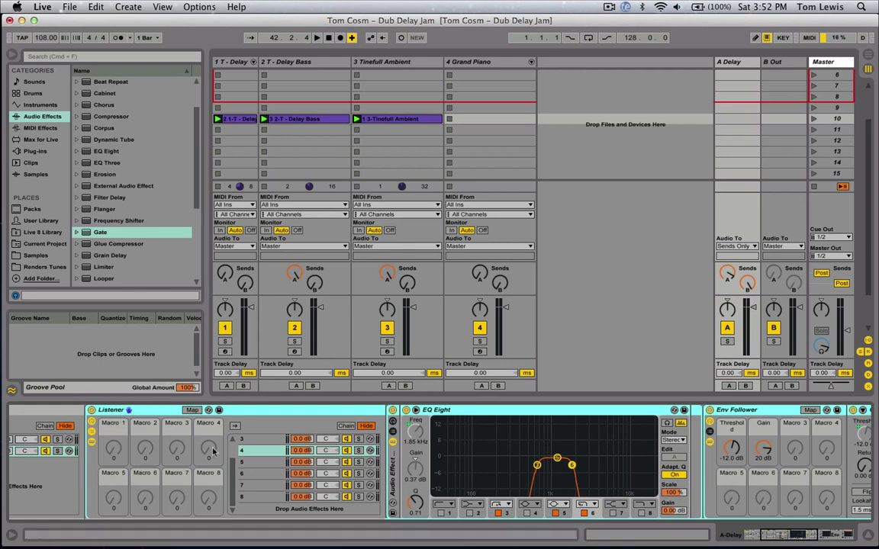
# Show the macro controls of the inner Audio Effect Rack in chain 1 of the Listener rack.
pyautogui.click(267, 441)
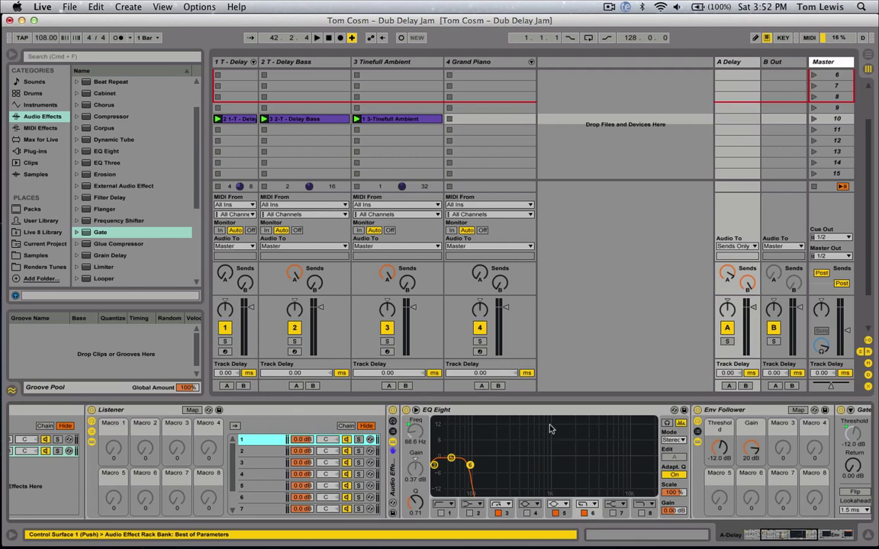
pyautogui.hscroll(1, 560, 454)
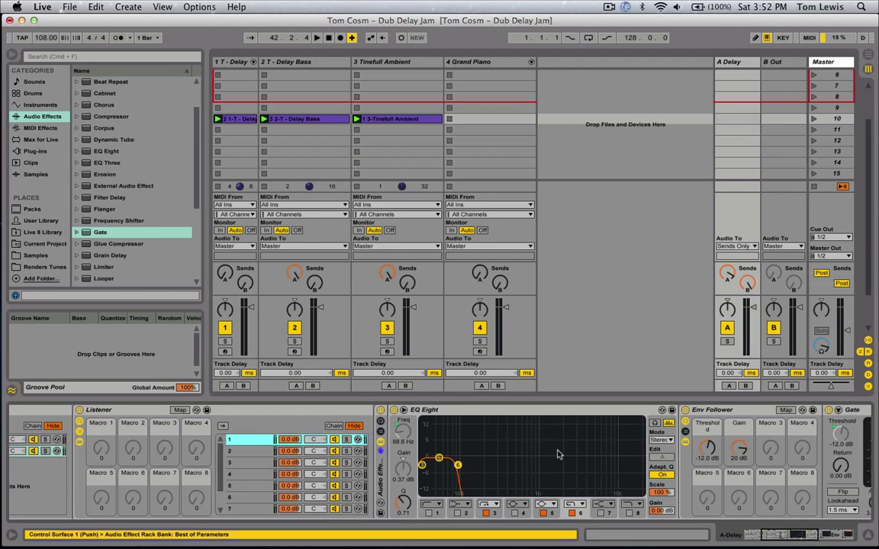
pyautogui.click(180, 411)
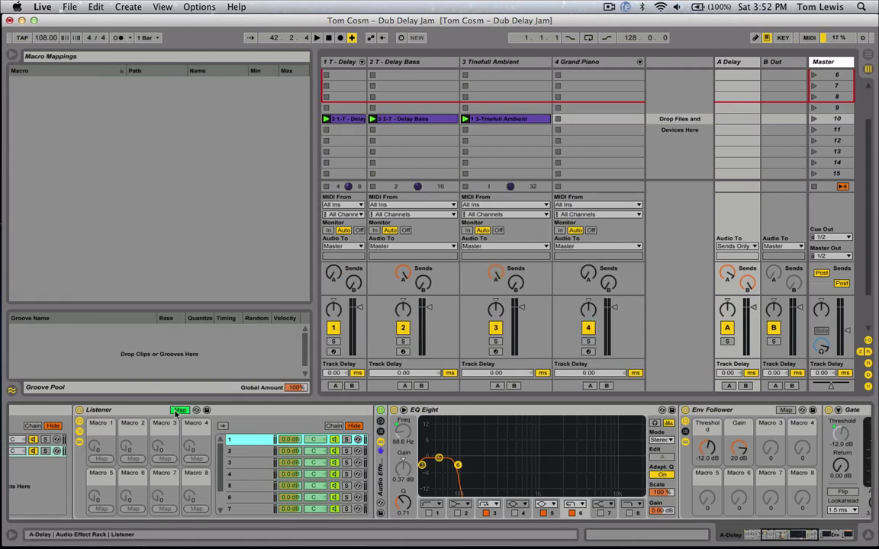
pyautogui.click(180, 411)
pyautogui.press('super+a')
pyautogui.press('super+g')
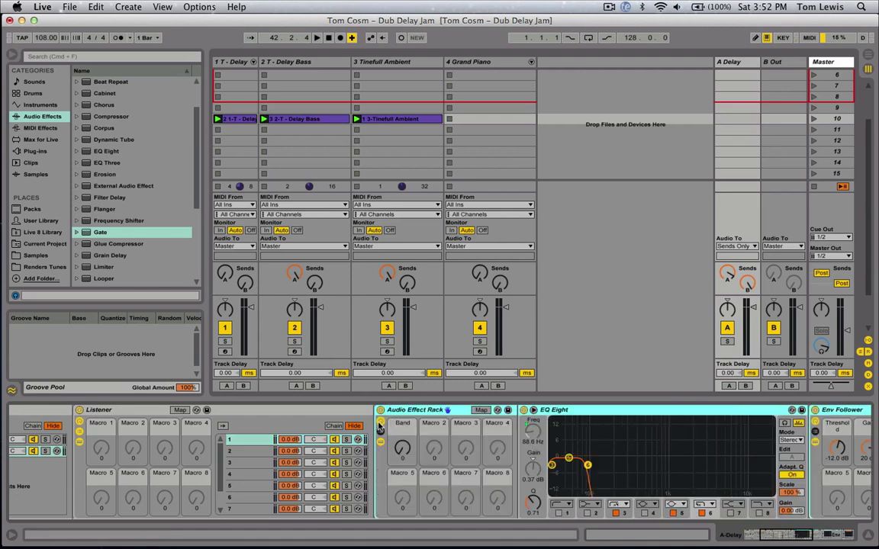
# Map chain 1's Env Follower Threshold and Gain to Macro 2 and Macro 3 of its inner Audio Effect Rack.
pyautogui.hscroll(3, 403, 431)
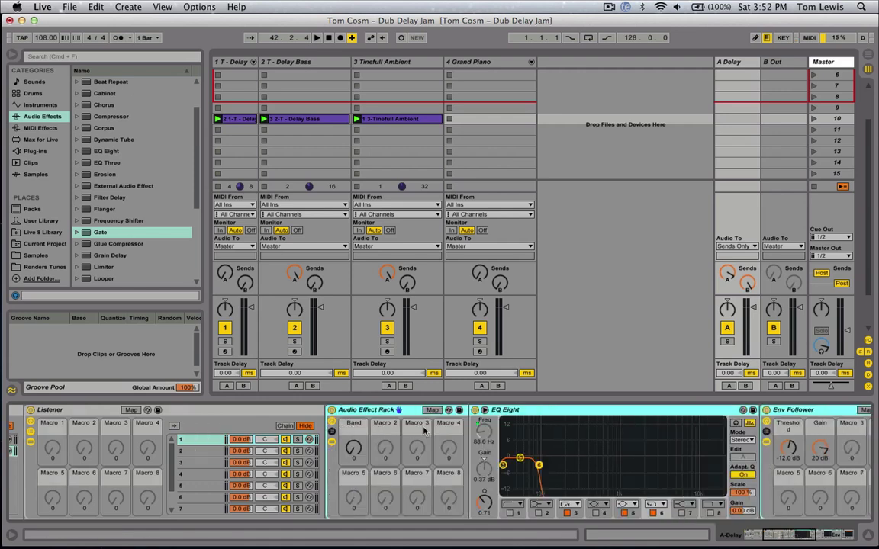
pyautogui.hscroll(6, 422, 431)
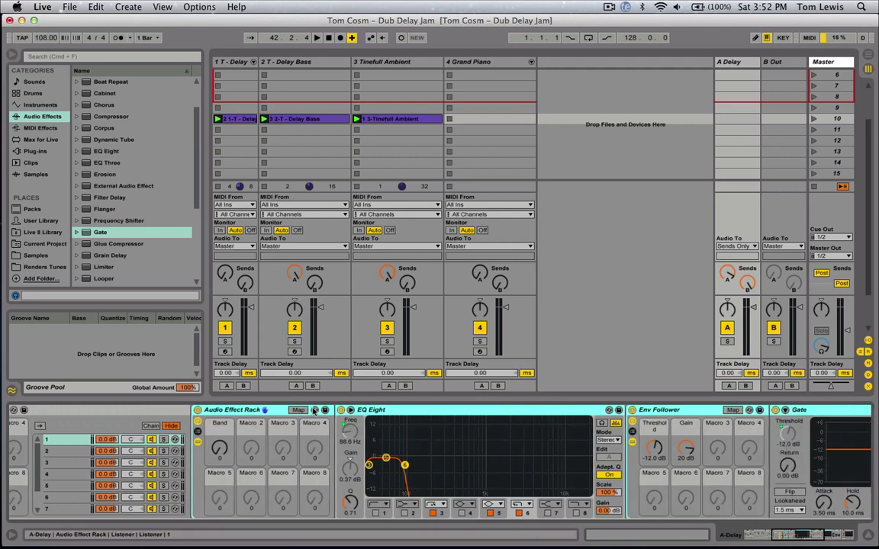
pyautogui.click(298, 410)
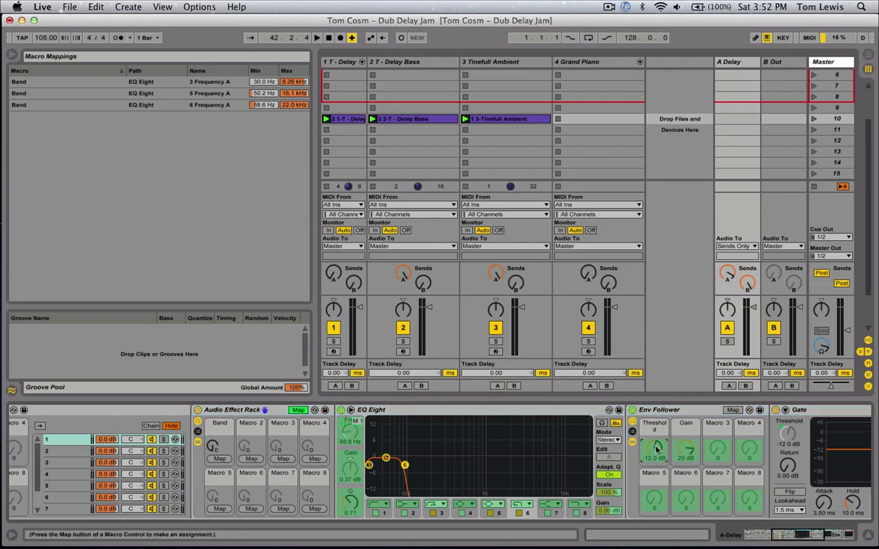
pyautogui.click(251, 459)
pyautogui.click(686, 448)
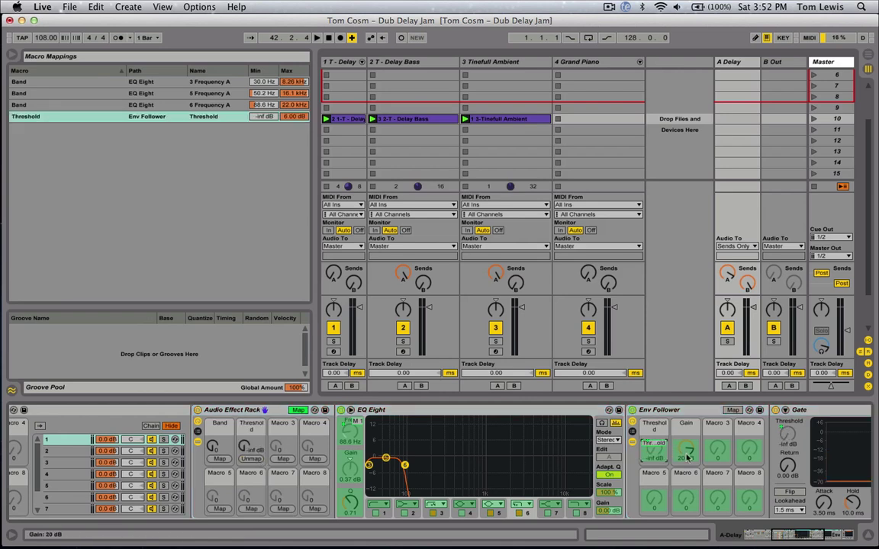
pyautogui.click(283, 458)
# Try to map chain 2's Env Follower Threshold to a macro of that chain's inner Audio Effect Rack.
pyautogui.click(82, 453)
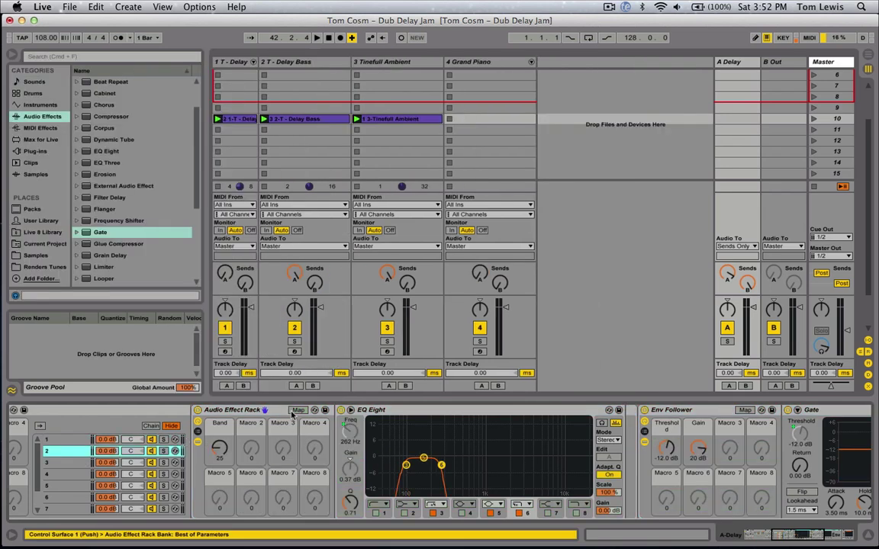
pyautogui.click(294, 411)
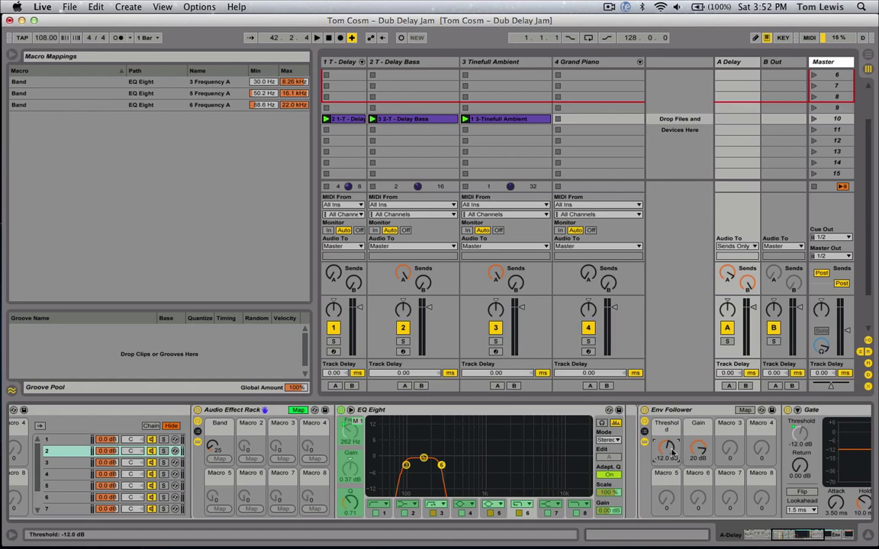
pyautogui.click(82, 441)
# Move chain 2's Env Follower rack inside its inner Audio Effect Rack, directly after EQ Eight.
pyautogui.click(77, 451)
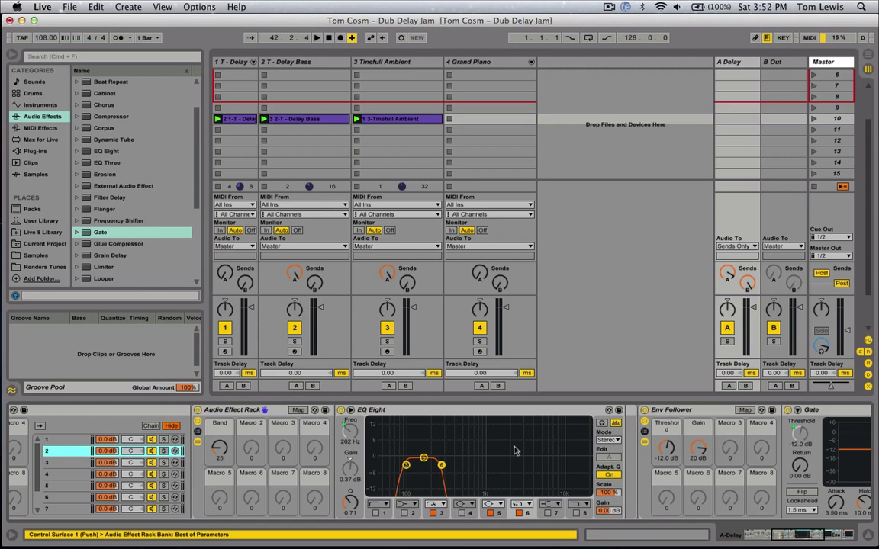
pyautogui.hscroll(8, 728, 432)
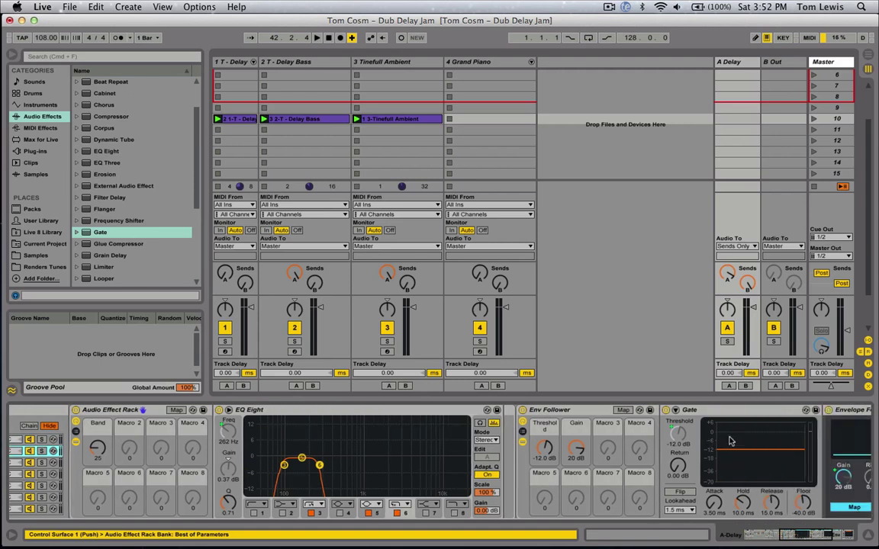
pyautogui.hscroll(-8, 730, 441)
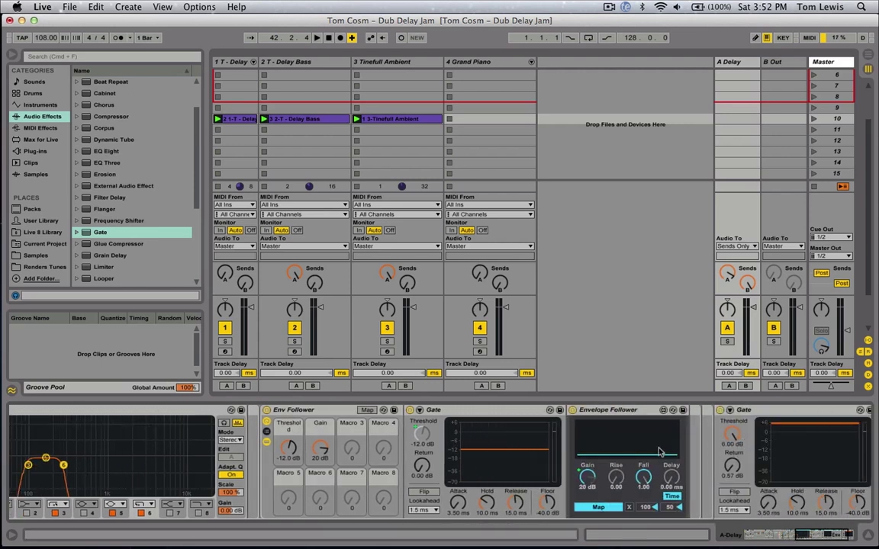
pyautogui.click(551, 415)
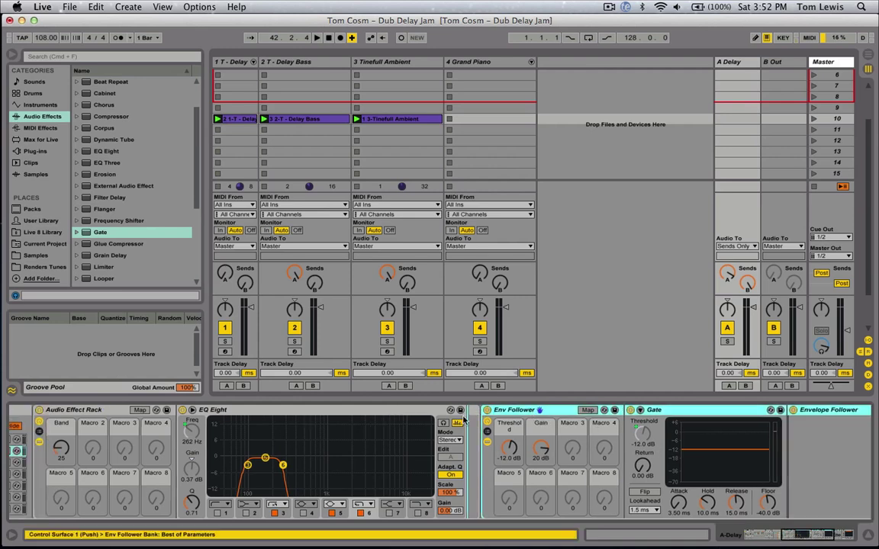
pyautogui.press('super+z')
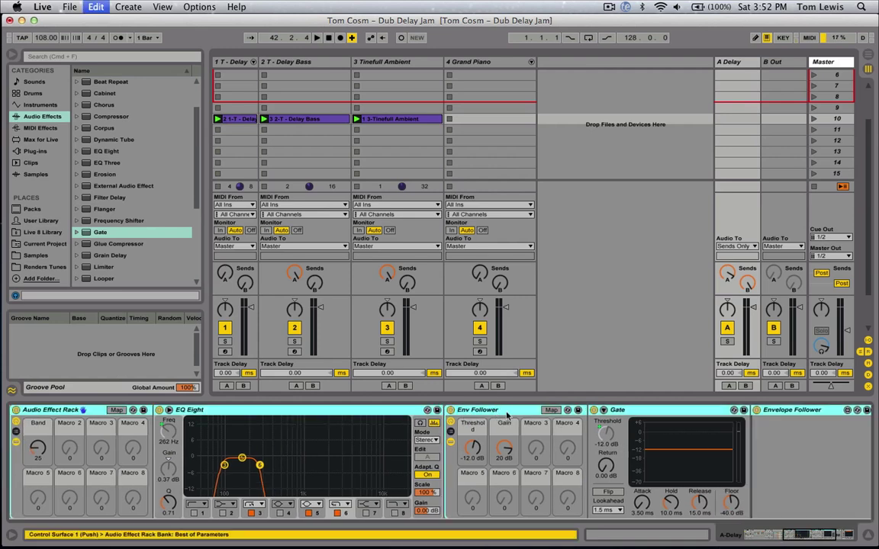
pyautogui.click(507, 414)
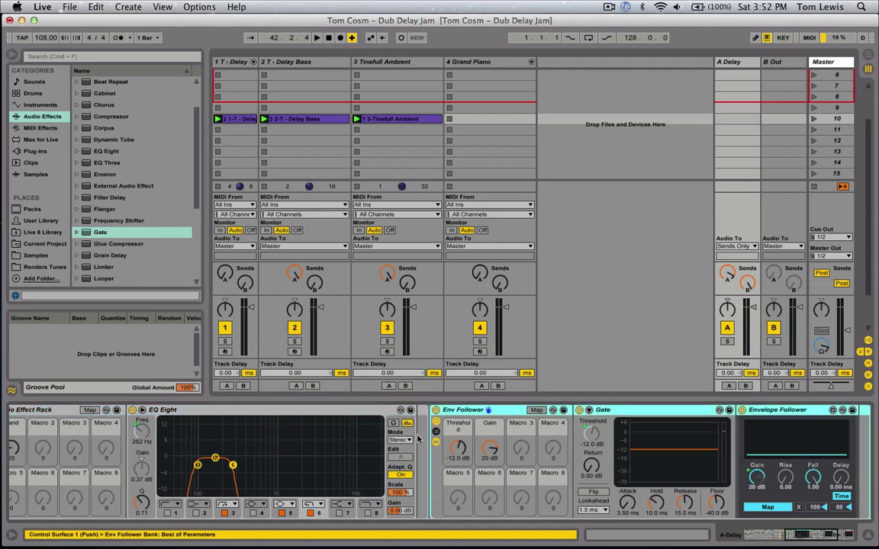
pyautogui.hscroll(-3, 418, 430)
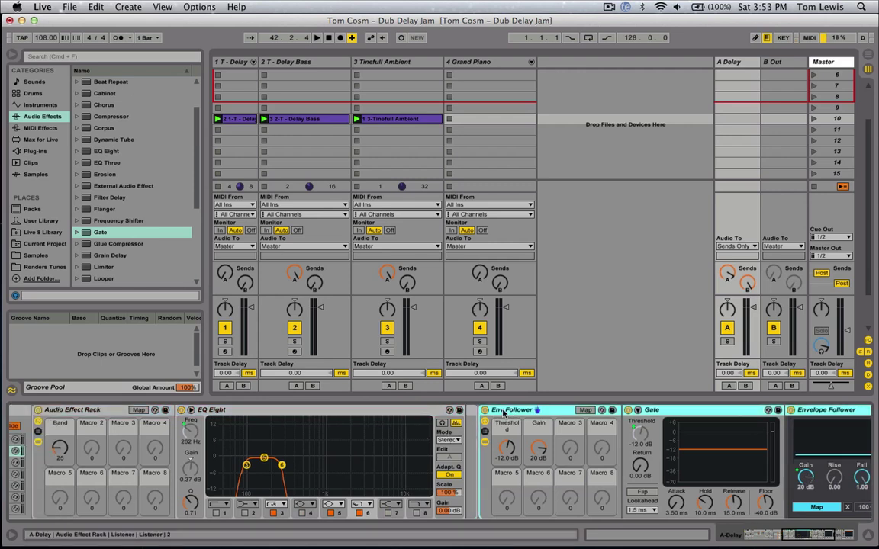
pyautogui.click(163, 409)
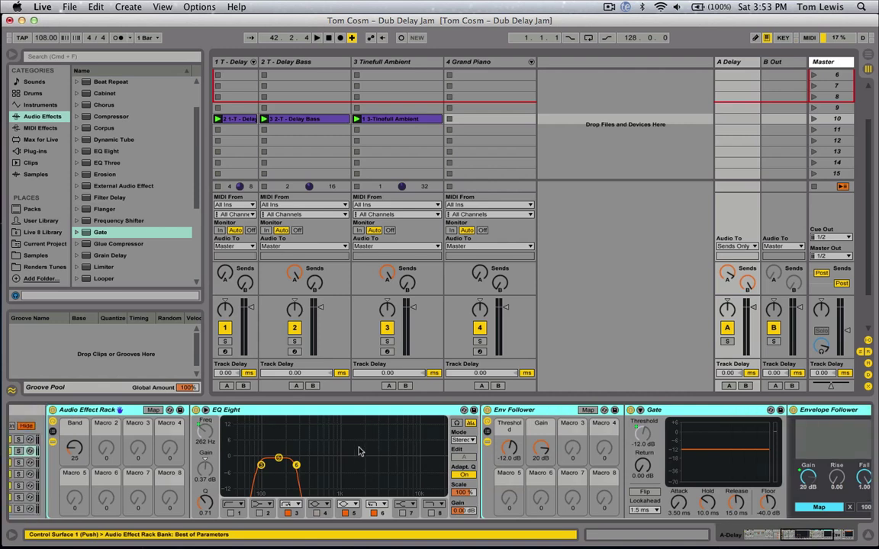
# Map chain 2's Env Follower Threshold and Gain to Macro 2 and Macro 3 of its inner Audio Effect Rack.
pyautogui.click(177, 410)
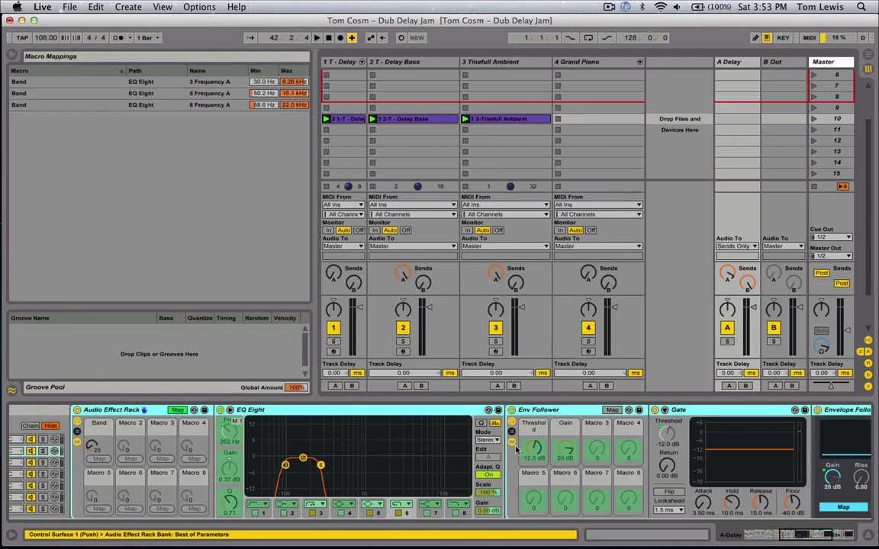
pyautogui.click(133, 459)
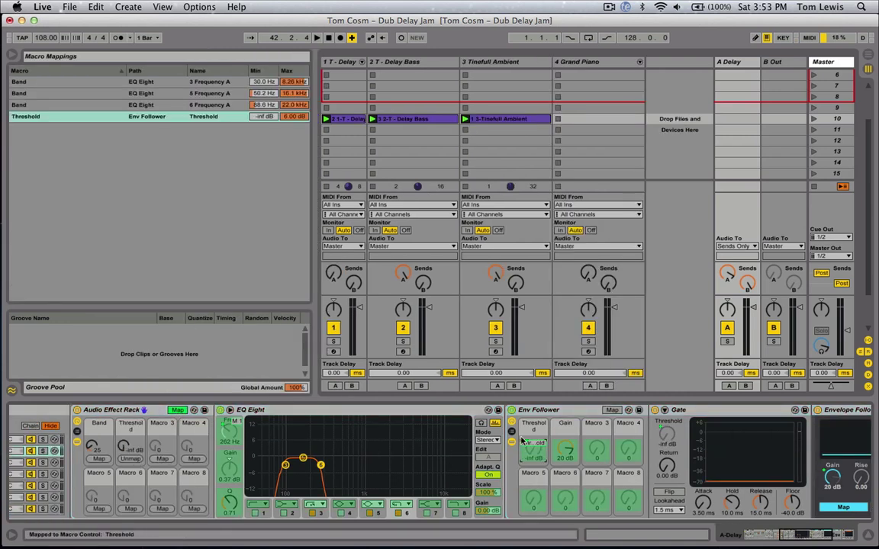
pyautogui.click(163, 459)
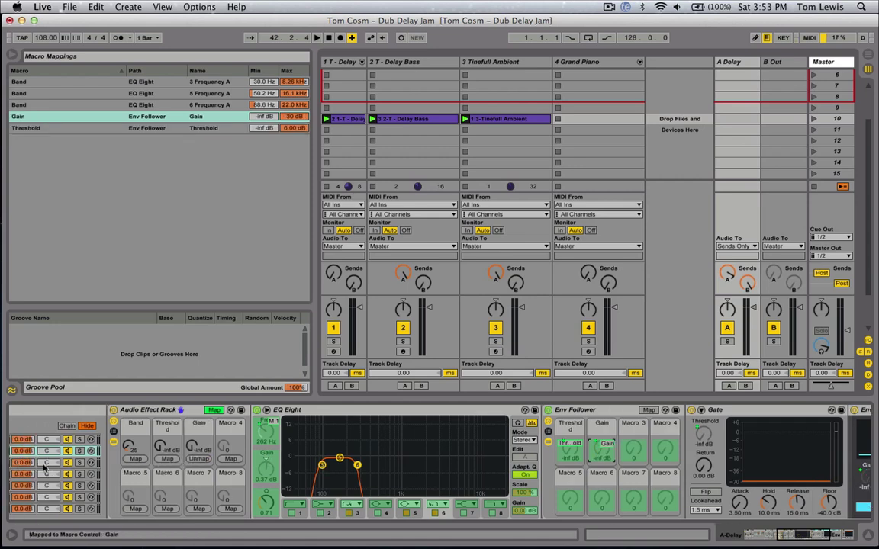
# Move chain 3's Env Follower rack inside its inner Audio Effect Rack, directly after EQ Eight.
pyautogui.click(45, 468)
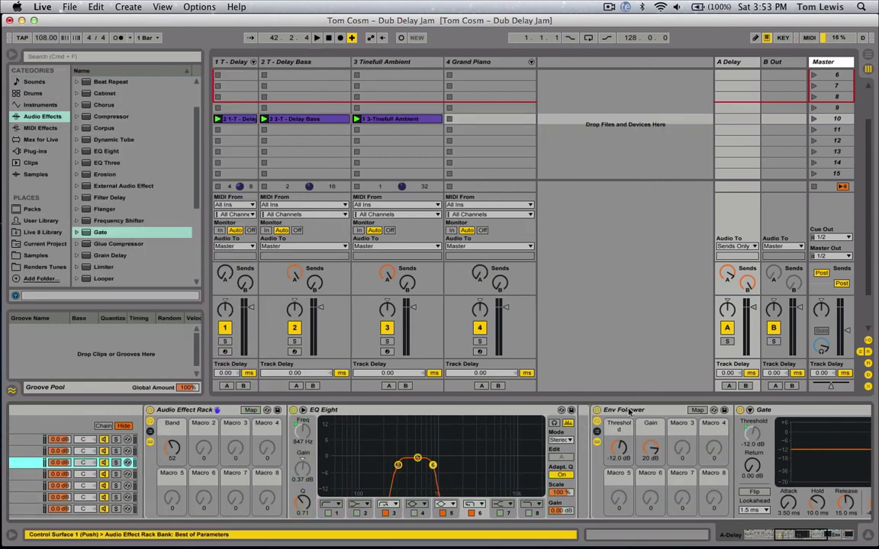
pyautogui.click(628, 412)
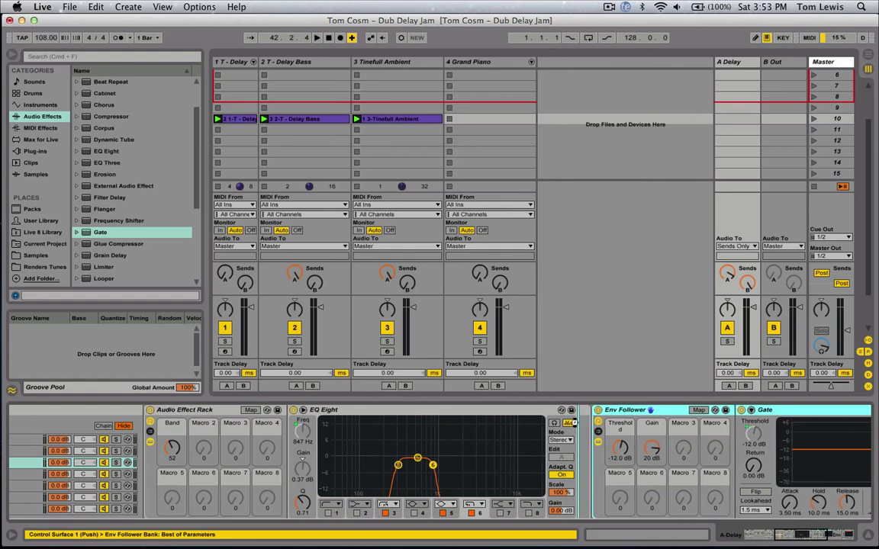
pyautogui.click(574, 423)
# Map chain 3's Env Follower Threshold and Gain to Macro 2 and Macro 3 of its inner Audio Effect Rack.
pyautogui.click(551, 410)
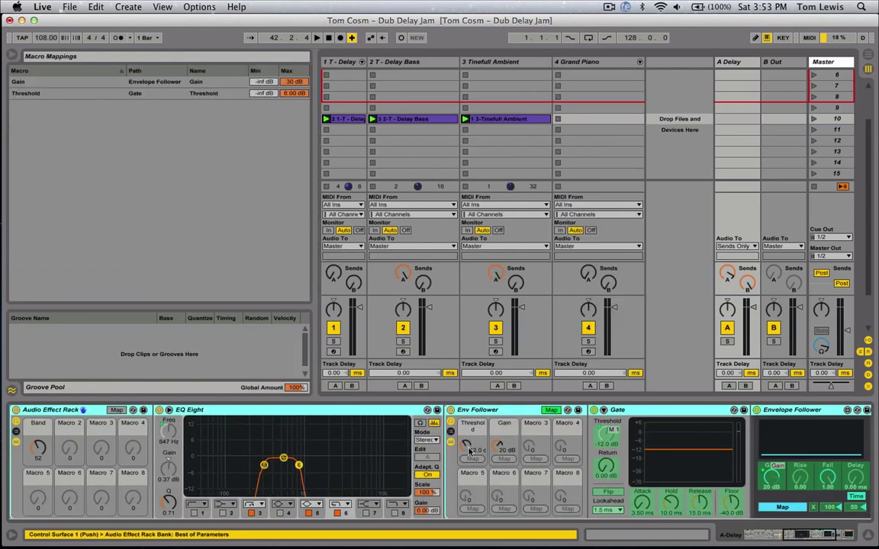
pyautogui.click(383, 444)
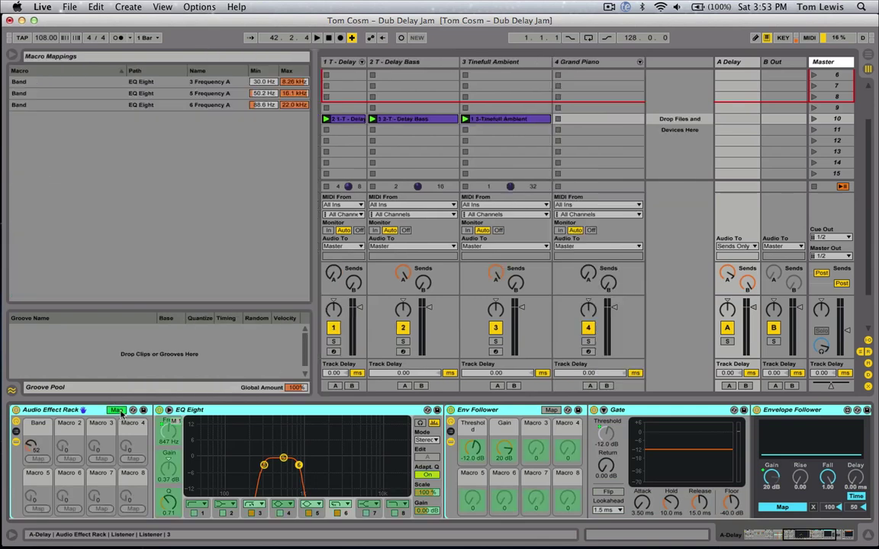
pyautogui.click(473, 452)
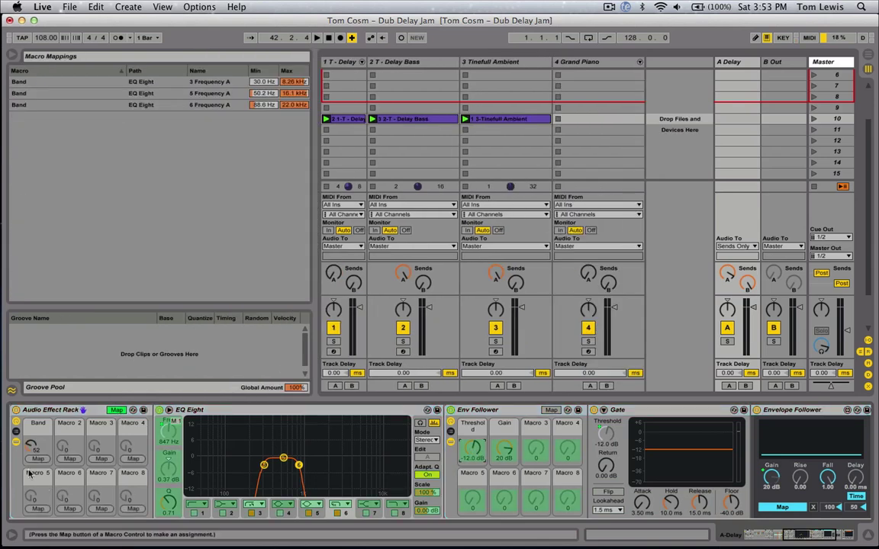
pyautogui.click(70, 459)
pyautogui.click(492, 454)
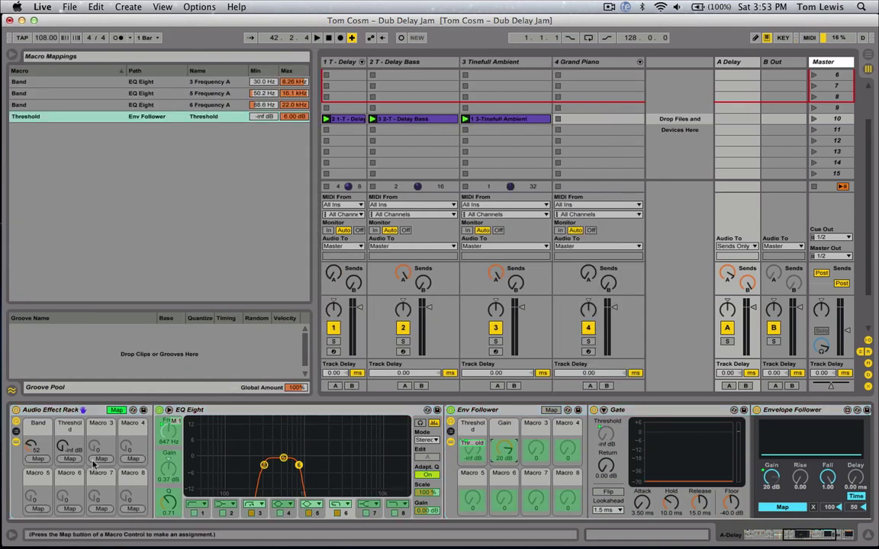
pyautogui.click(100, 458)
pyautogui.click(15, 432)
pyautogui.click(116, 410)
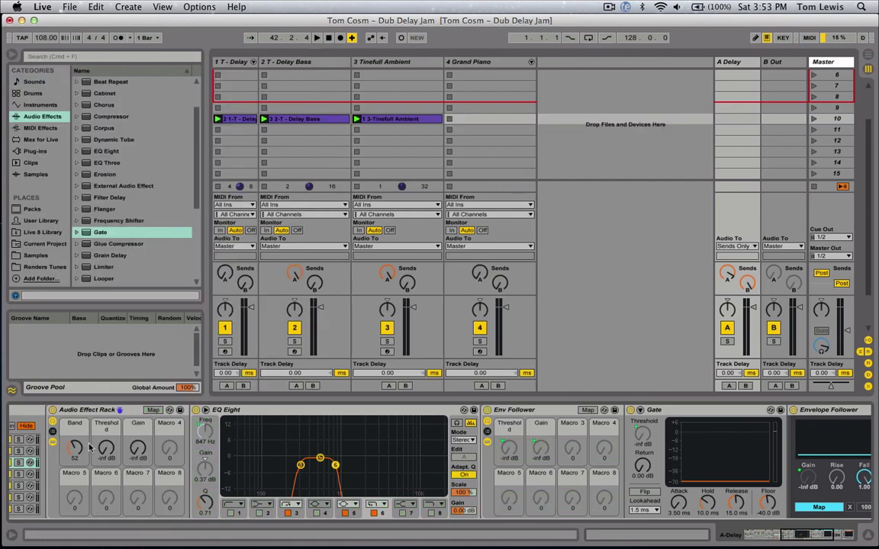
# Move chain 4's Env Follower rack into its inner Audio Effect Rack and map its Threshold and Gain to Macro 2 and Macro 3.
pyautogui.click(67, 475)
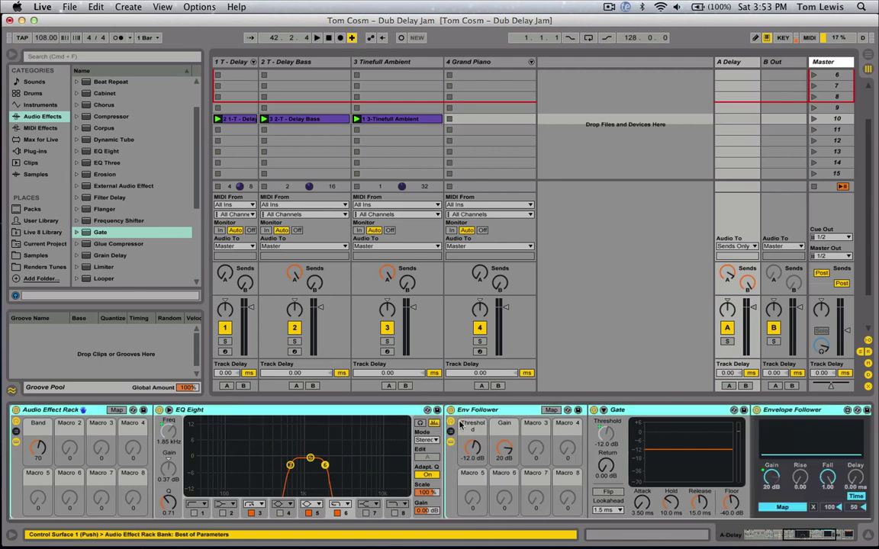
pyautogui.click(116, 410)
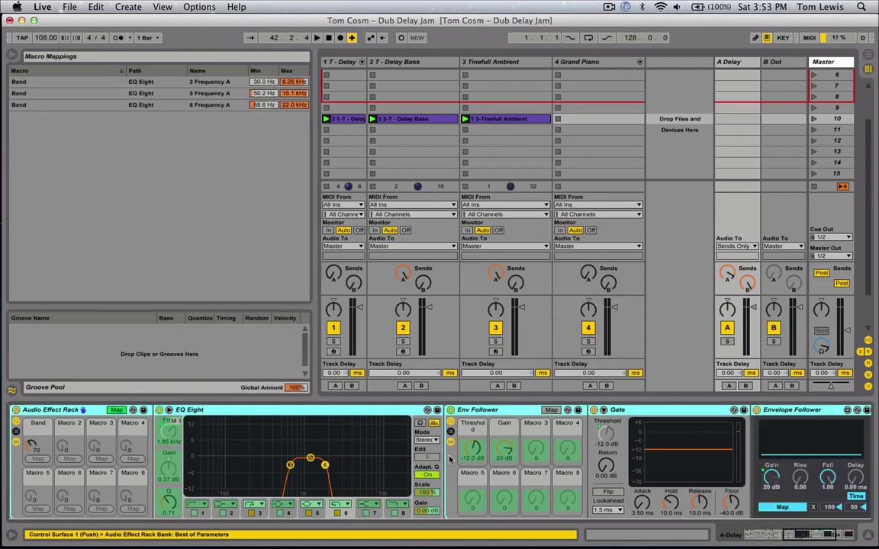
pyautogui.click(69, 459)
pyautogui.click(100, 458)
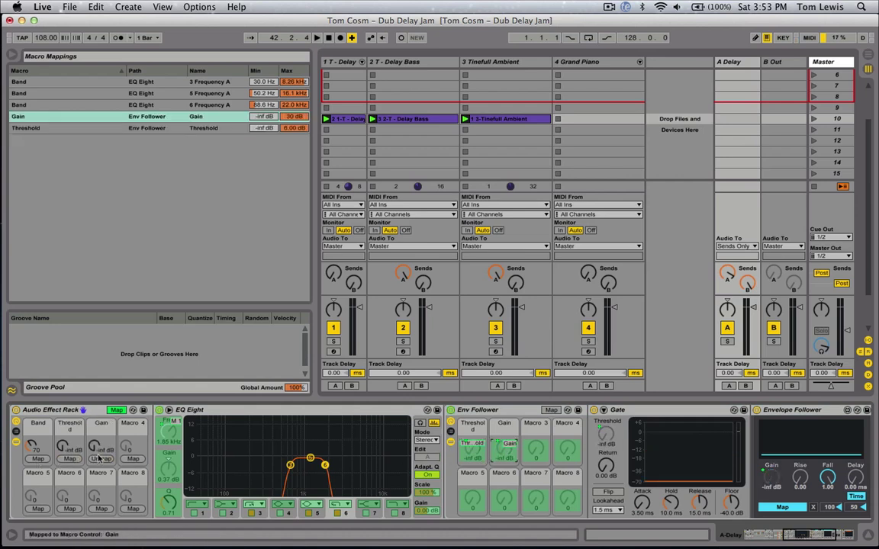
pyautogui.click(116, 410)
pyautogui.click(16, 441)
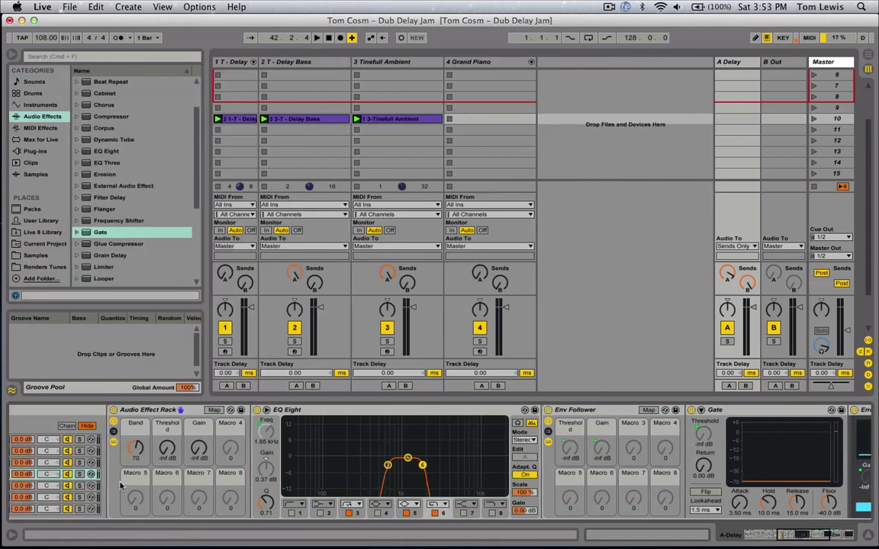
# Move chain 5's Env Follower rack inside its inner Audio Effect Rack, directly after EQ Eight.
pyautogui.click(31, 486)
pyautogui.hscroll(3, 200, 455)
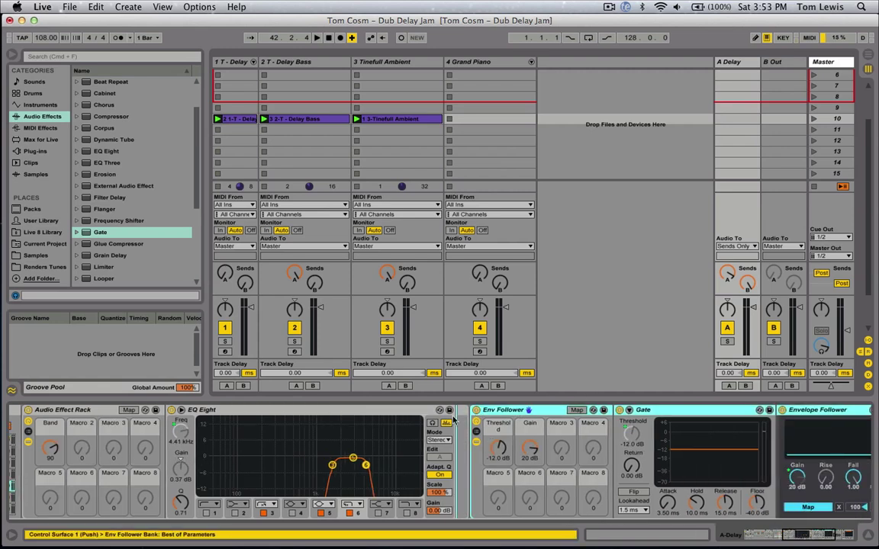
pyautogui.click(105, 410)
# Map chain 5's Env Follower Threshold and Gain to Macro 2 and Macro 3 of its inner Audio Effect Rack.
pyautogui.click(116, 410)
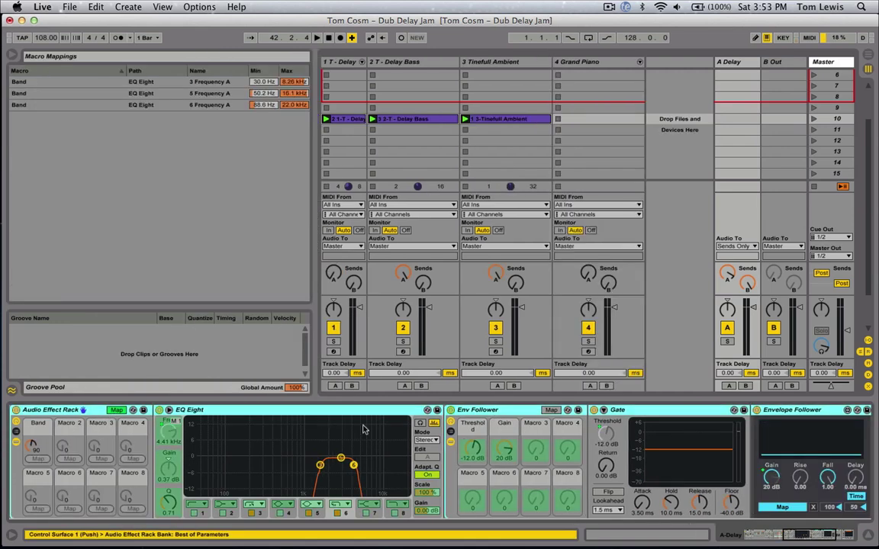
pyautogui.click(474, 447)
pyautogui.click(68, 458)
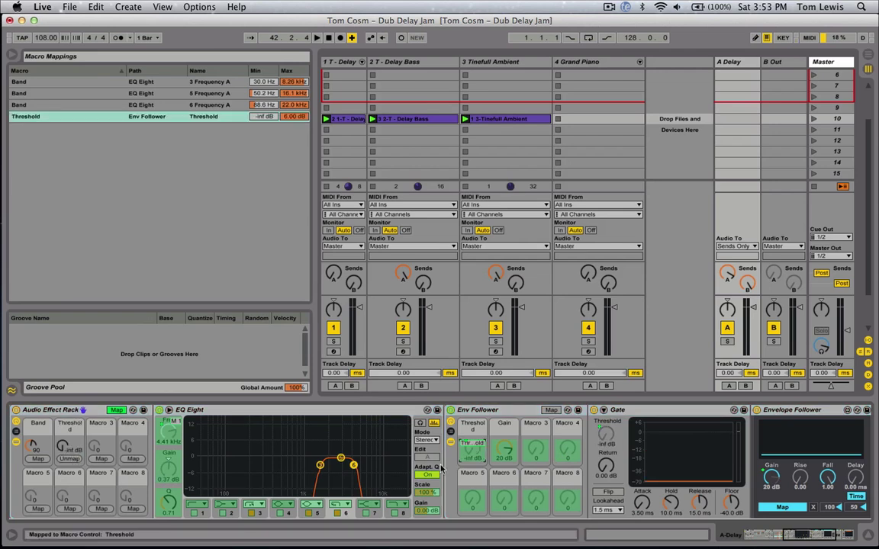
pyautogui.click(101, 458)
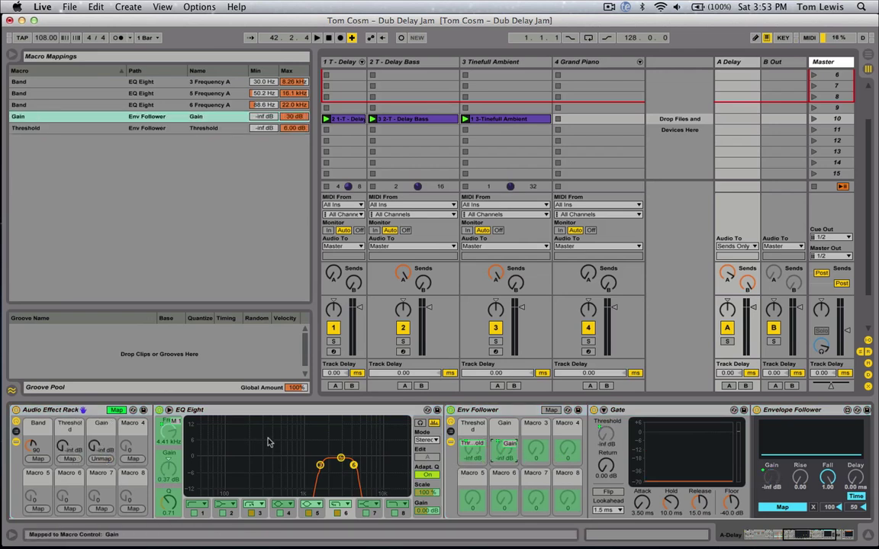
pyautogui.click(27, 432)
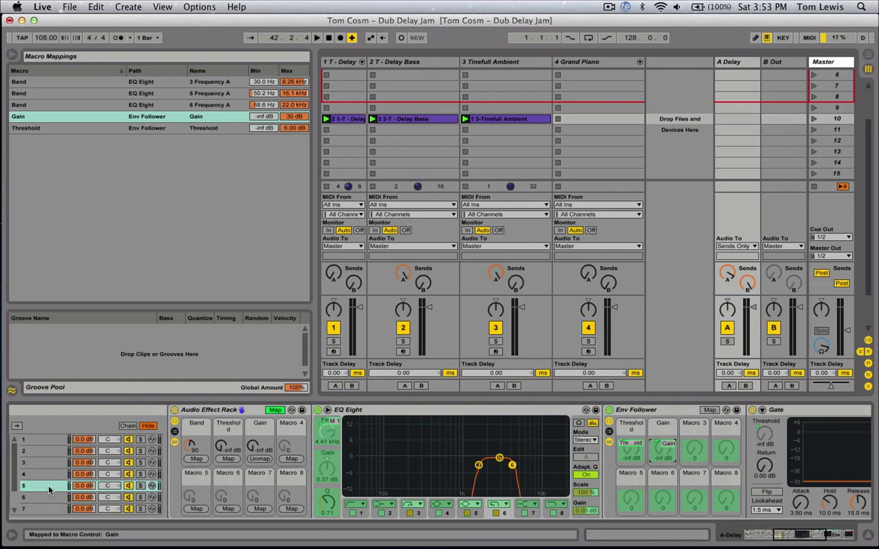
# Move chain 6's Env Follower rack inside its inner Audio Effect Rack, directly after EQ Eight.
pyautogui.click(47, 498)
pyautogui.click(275, 410)
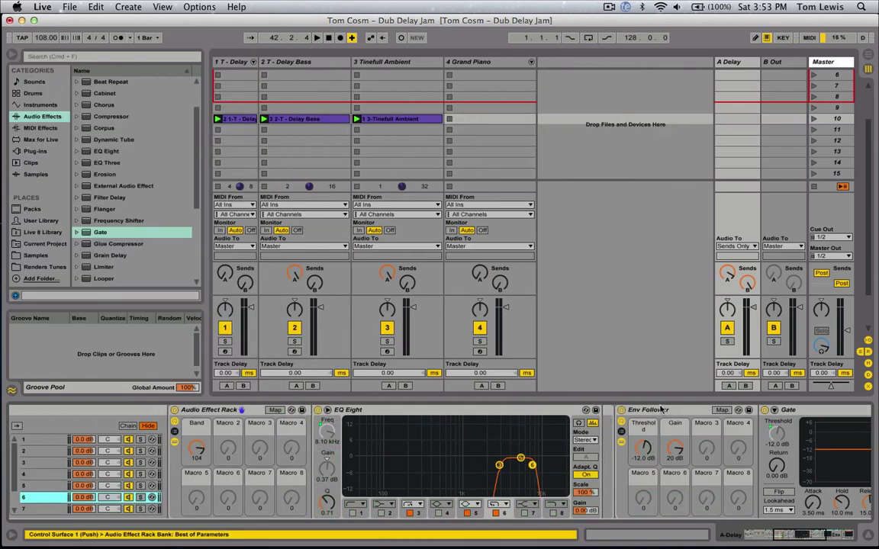
pyautogui.click(174, 431)
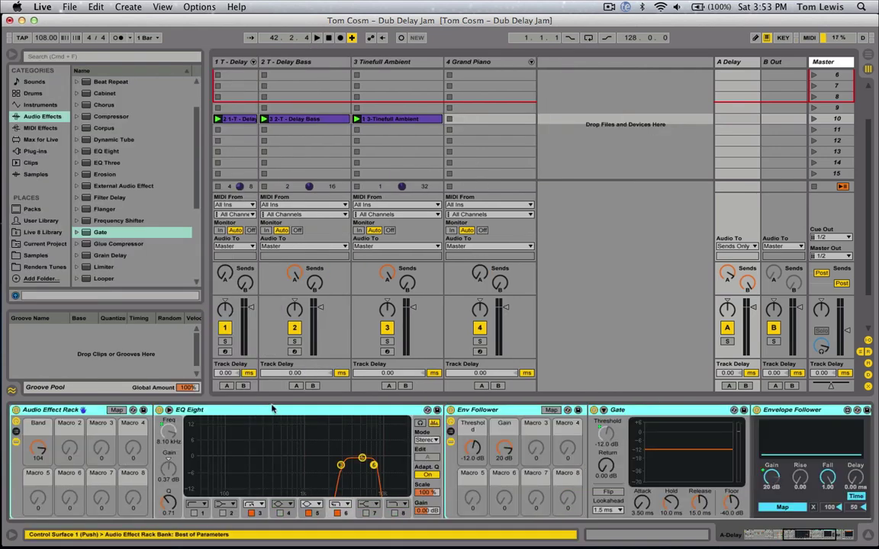
pyautogui.hscroll(3, 373, 443)
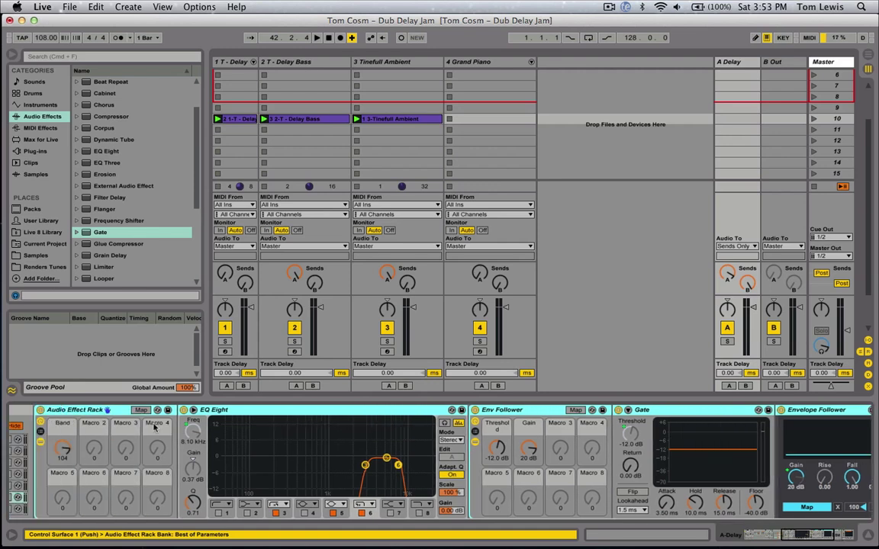
# Map chain 6's Env Follower Threshold and Gain to Macro 2 and Macro 3 of its inner Audio Effect Rack.
pyautogui.click(141, 409)
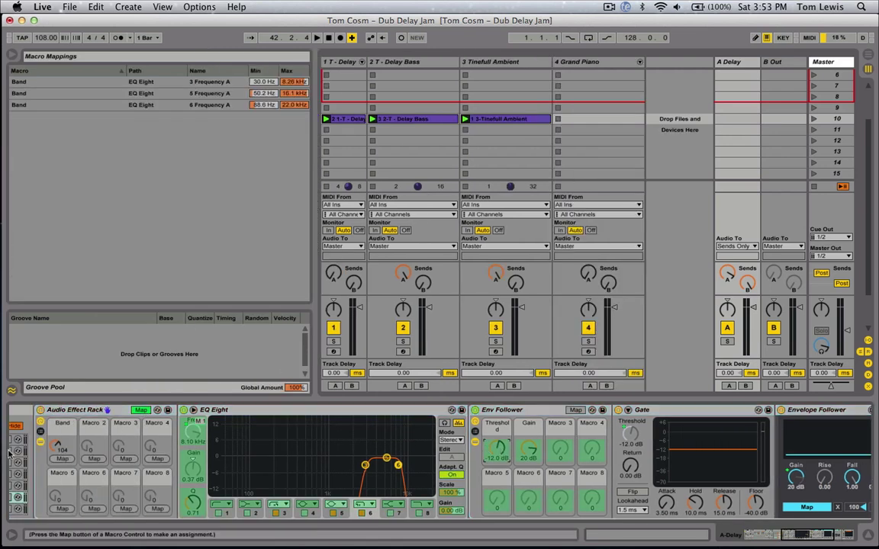
pyautogui.click(93, 458)
pyautogui.click(529, 450)
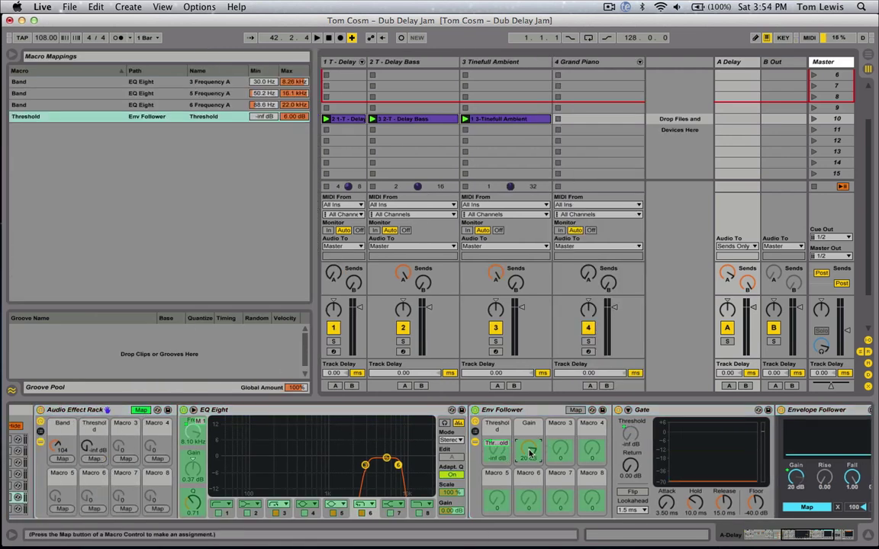
pyautogui.click(125, 460)
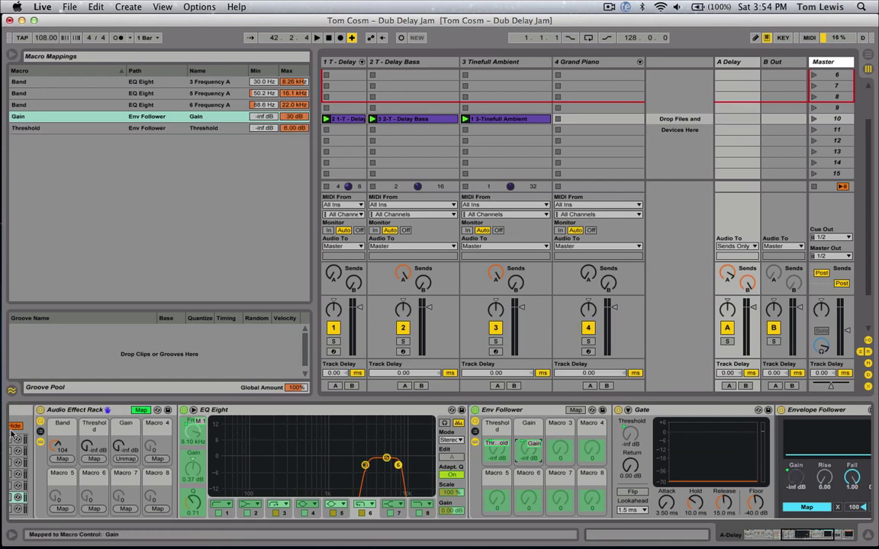
pyautogui.click(138, 411)
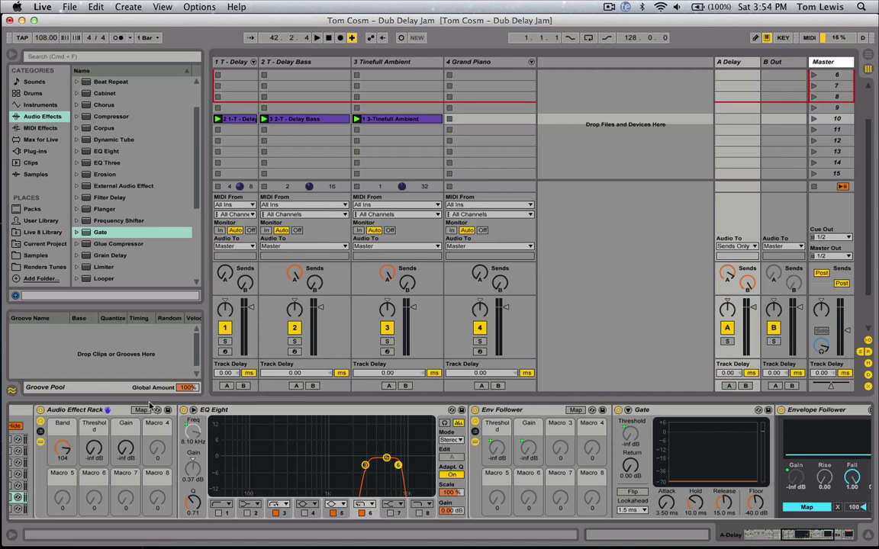
# Move chain 7's Env Follower rack inside its inner Audio Effect Rack, directly after EQ Eight.
pyautogui.hscroll(-3, 78, 497)
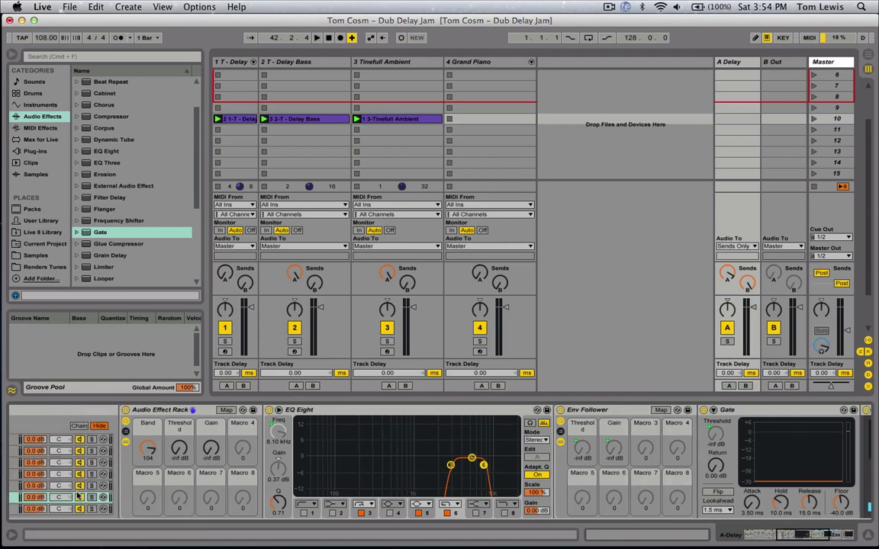
pyautogui.click(36, 509)
pyautogui.hscroll(-3, 36, 510)
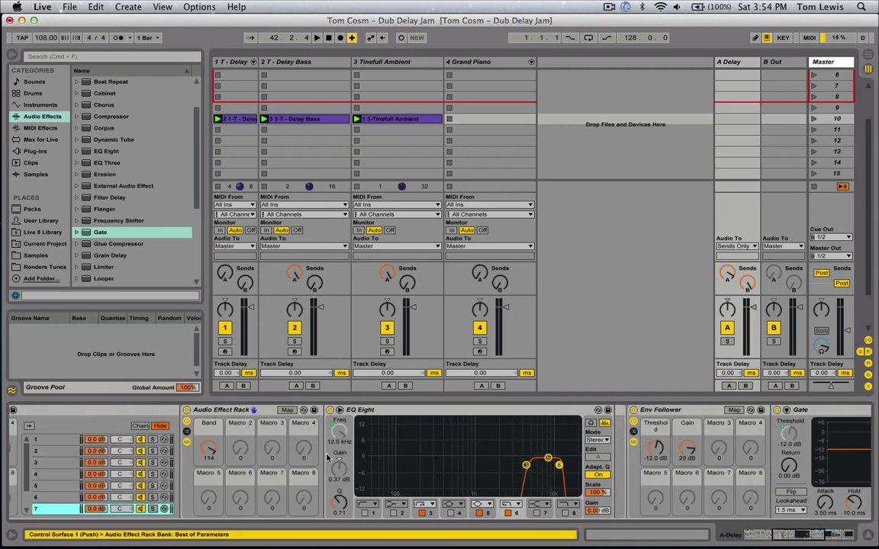
pyautogui.hscroll(1, 326, 457)
pyautogui.click(622, 414)
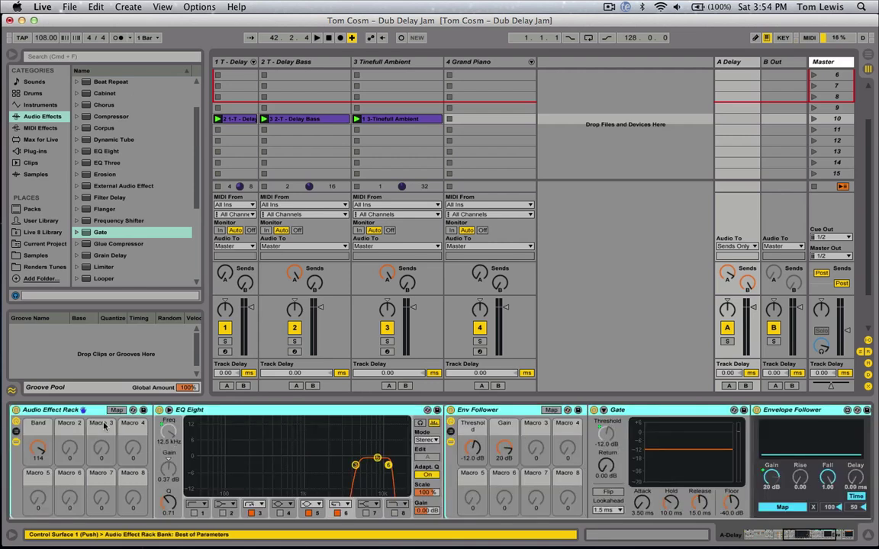
# Map chain 7's Env Follower Threshold and Gain to Macro 2 and Macro 3 of its inner Audio Effect Rack.
pyautogui.click(115, 410)
pyautogui.click(473, 450)
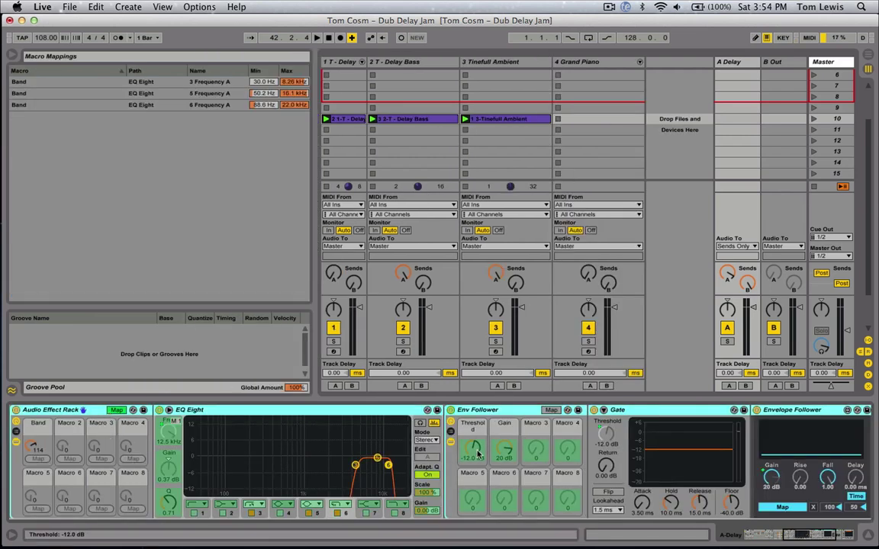
pyautogui.click(69, 458)
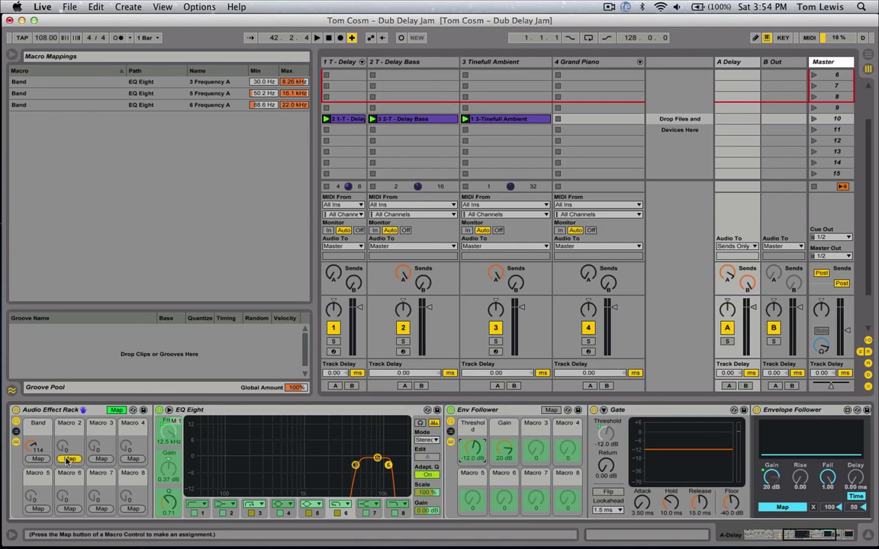
pyautogui.click(505, 450)
pyautogui.click(101, 458)
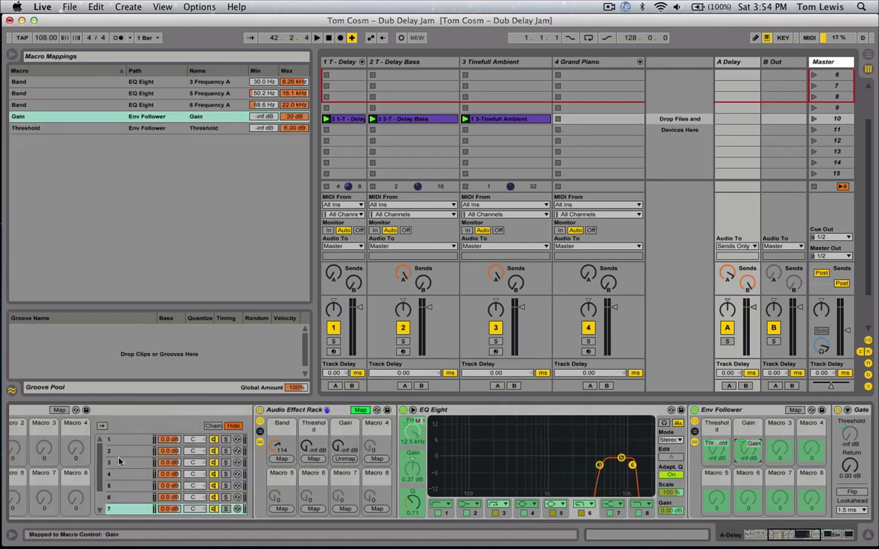
# Move chain 8's Env Follower rack inside its inner Audio Effect Rack, directly after EQ Eight.
pyautogui.hscroll(3, 584, 443)
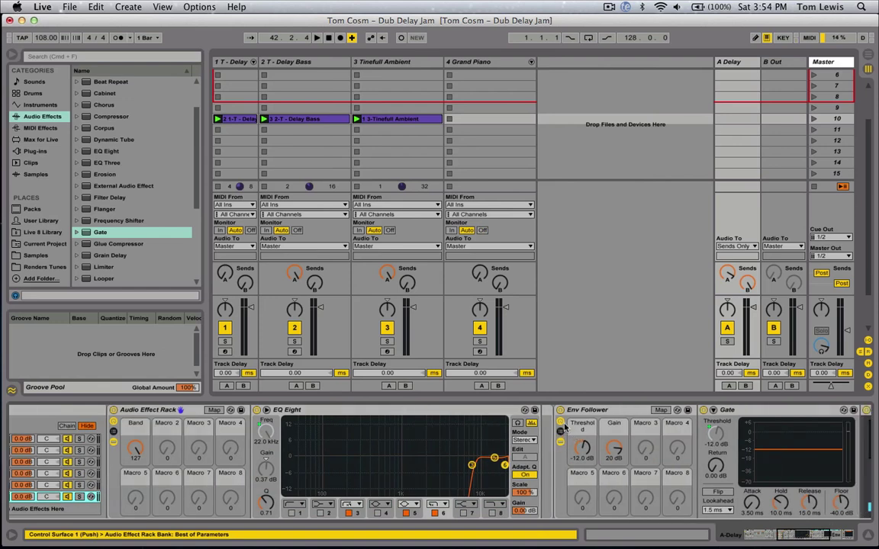
pyautogui.click(559, 411)
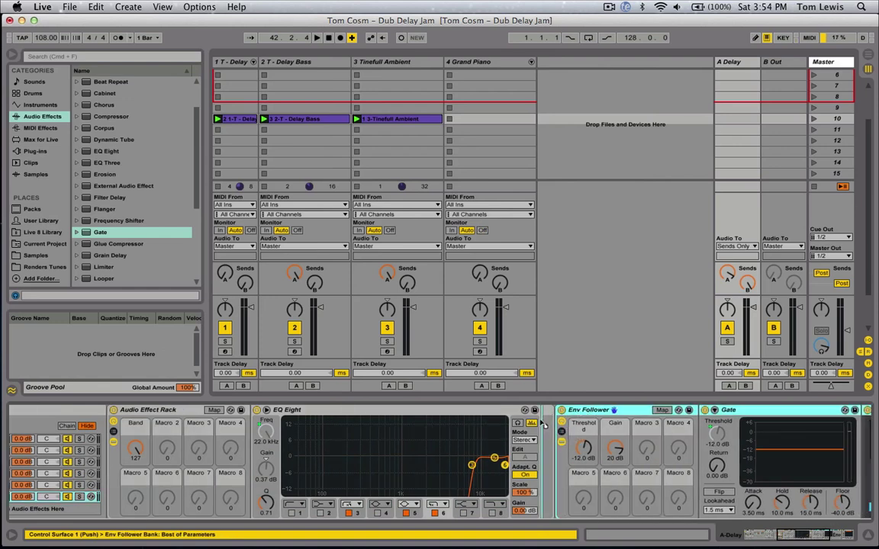
pyautogui.hscroll(2, 507, 452)
pyautogui.hscroll(-4, 507, 452)
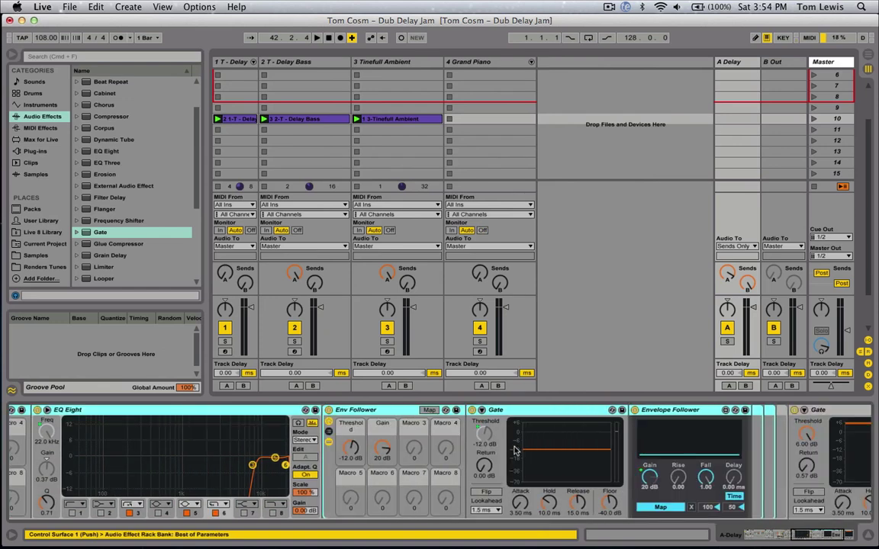
pyautogui.hscroll(3, 458, 446)
pyautogui.hscroll(-8, 296, 424)
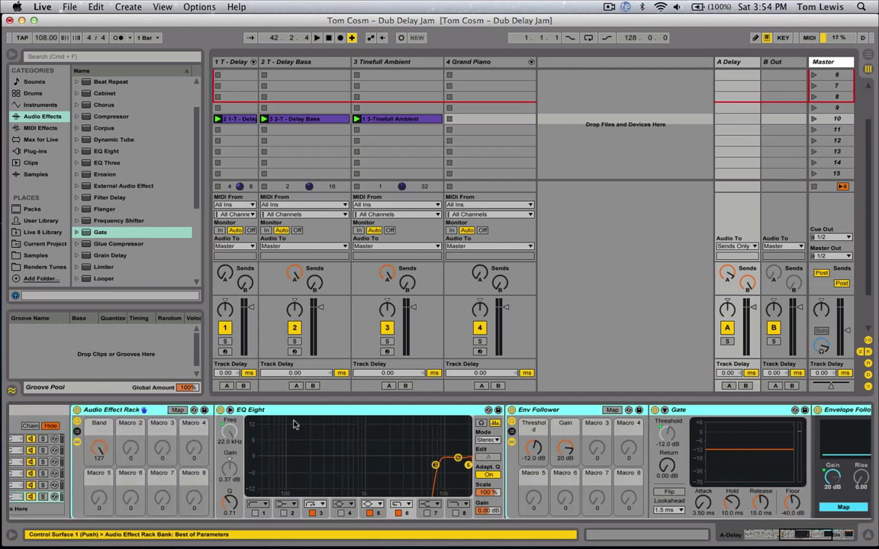
# Map chain 8's Env Follower Threshold and Gain to Macro 2 and Macro 3 of its inner Audio Effect Rack.
pyautogui.click(177, 410)
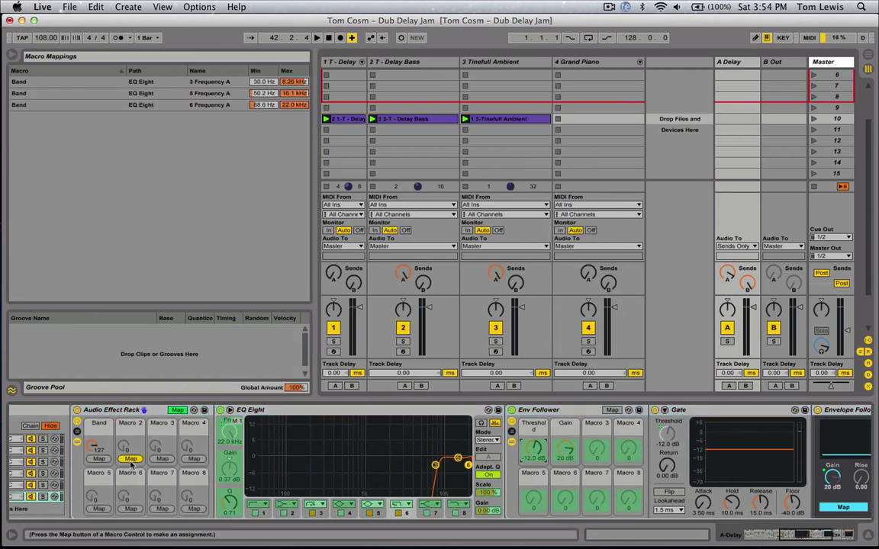
pyautogui.click(131, 458)
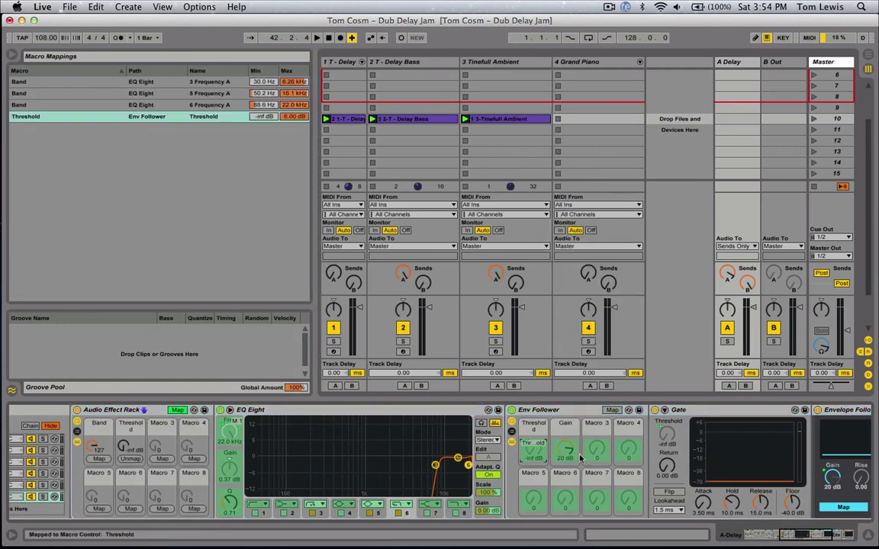
pyautogui.click(164, 458)
pyautogui.click(177, 410)
# Select chain 1 in the Listener rack and turn on macro mapping for that rack.
pyautogui.hscroll(-10, 170, 452)
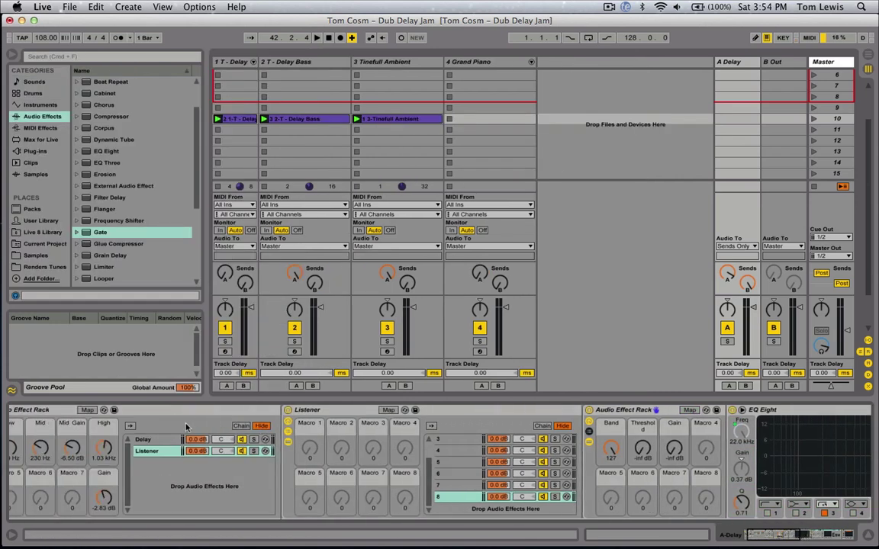
pyautogui.hscroll(-3, 330, 435)
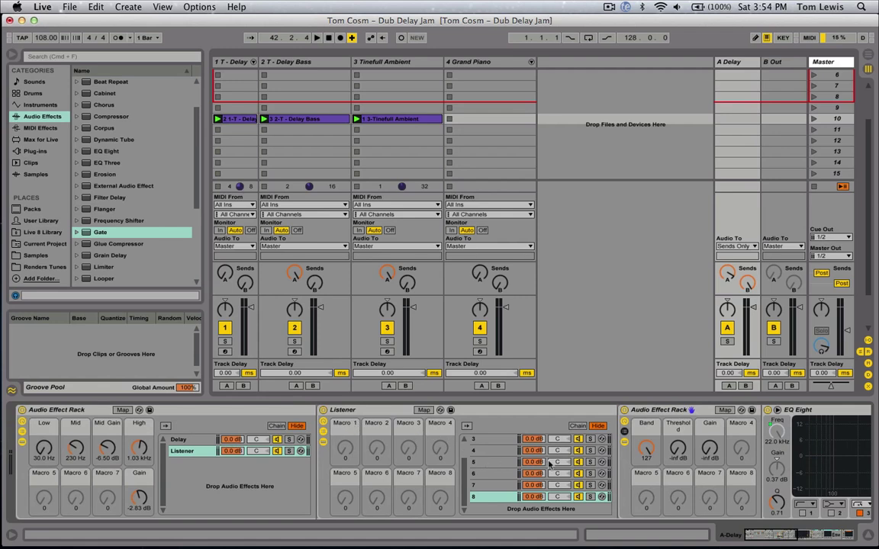
pyautogui.click(122, 411)
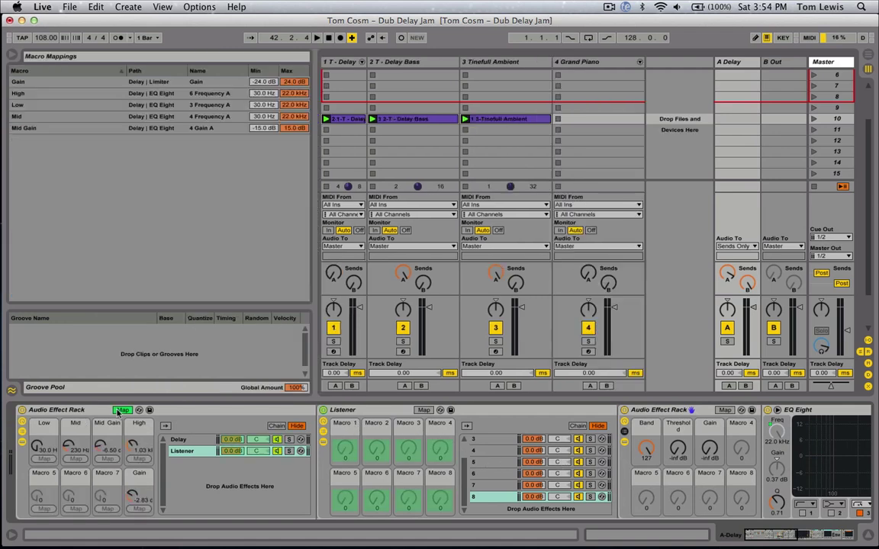
pyautogui.click(121, 411)
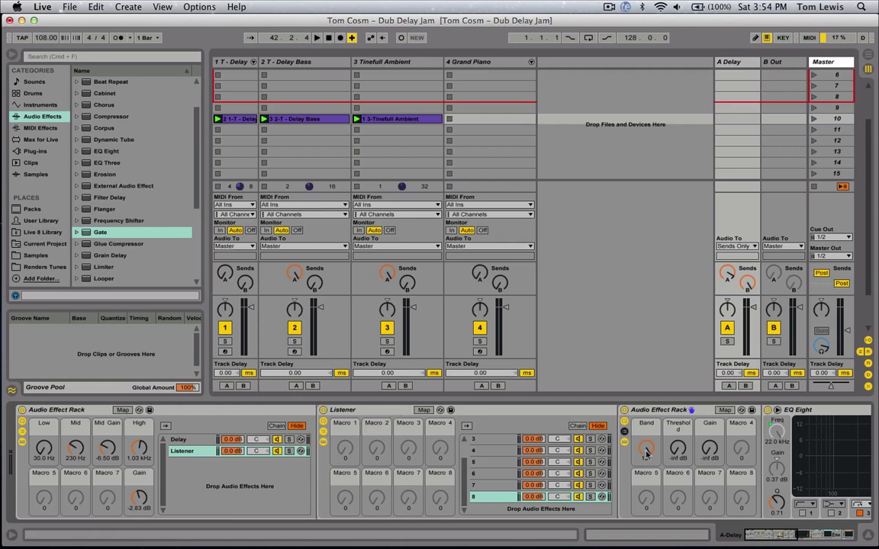
pyautogui.scroll(2, 496, 466)
pyautogui.click(495, 441)
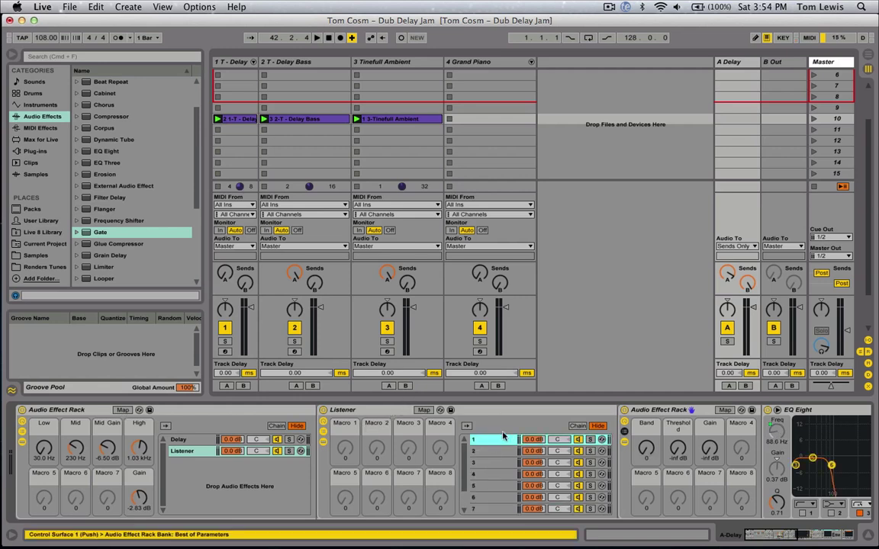
pyautogui.click(424, 411)
pyautogui.rightClick(673, 452)
pyautogui.click(717, 452)
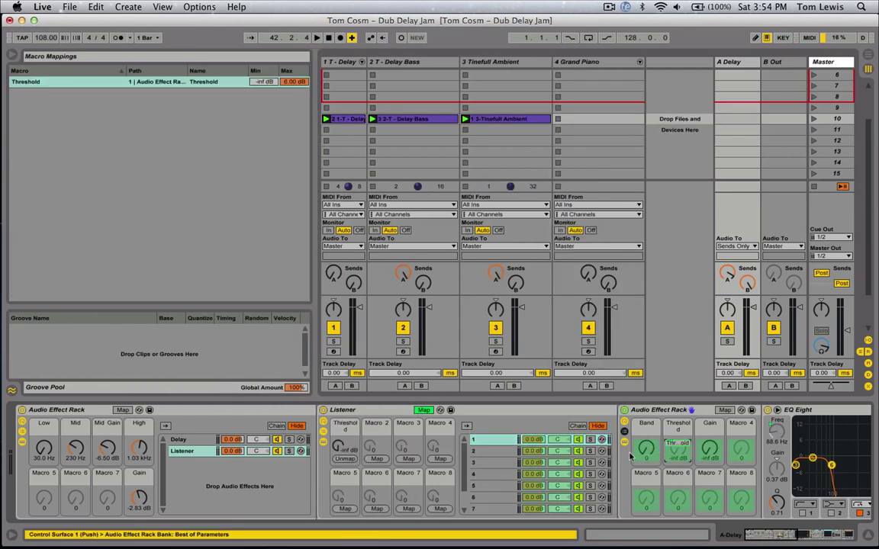
pyautogui.click(377, 459)
pyautogui.click(495, 451)
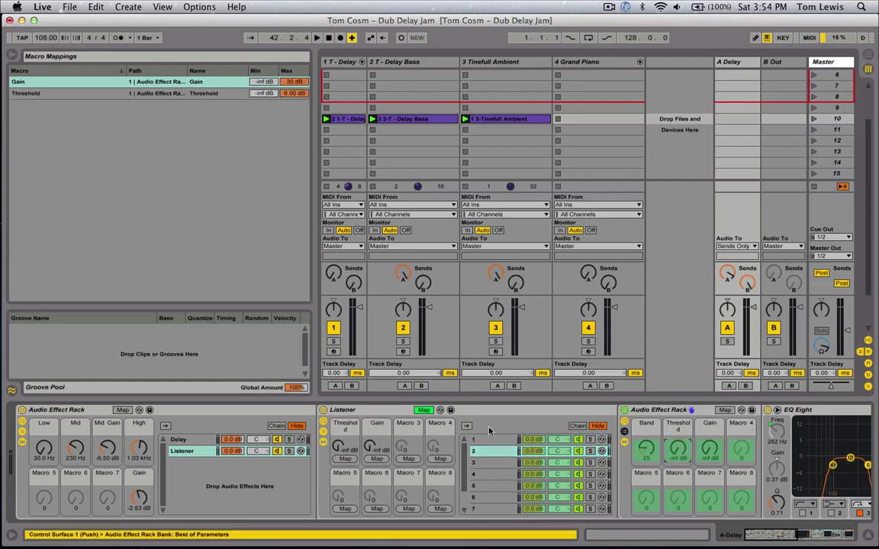
pyautogui.click(484, 452)
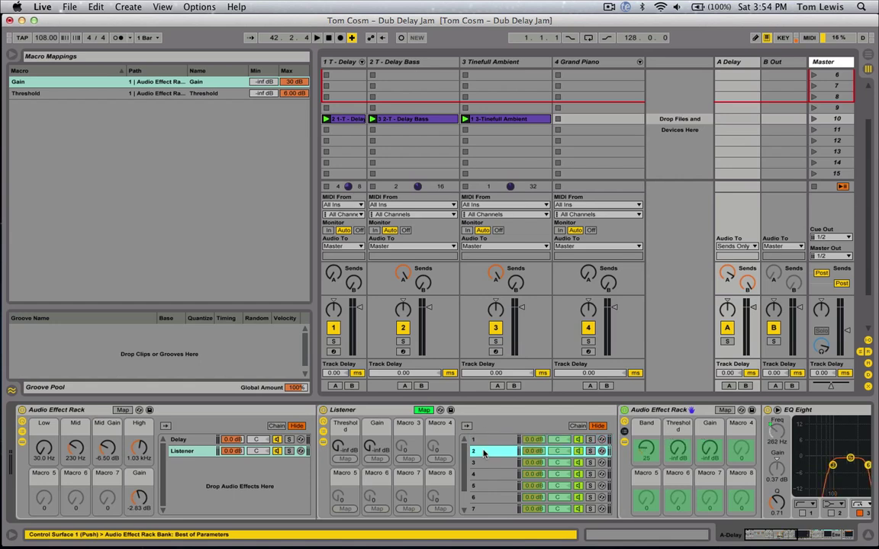
pyautogui.click(484, 440)
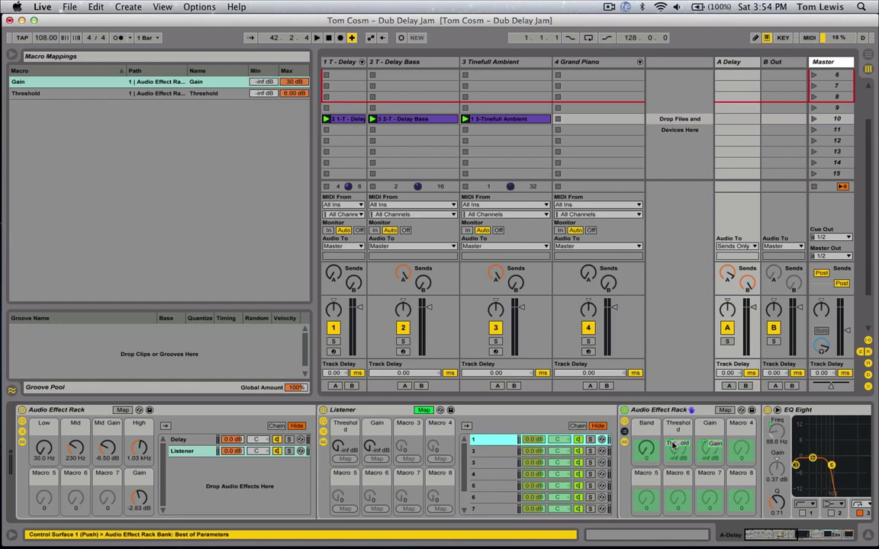
pyautogui.click(673, 446)
pyautogui.click(717, 450)
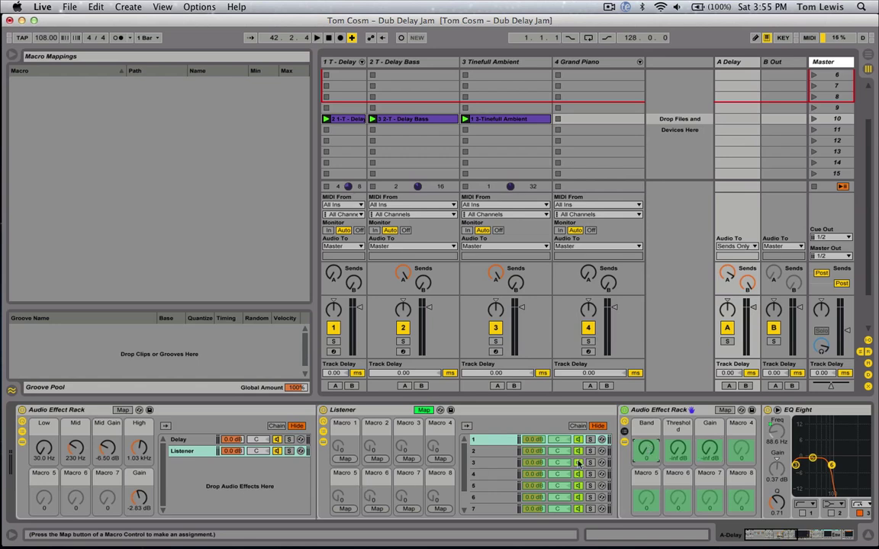
# Map the inner-rack Threshold and Gain macros of chains 1 and 2 to Listener's Macro 1 and Macro 2.
pyautogui.click(347, 457)
pyautogui.click(382, 458)
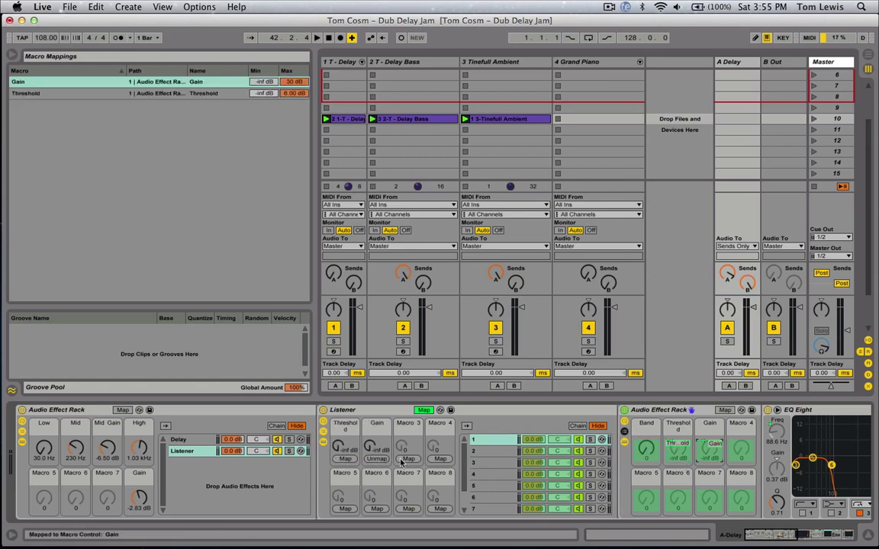
pyautogui.click(486, 453)
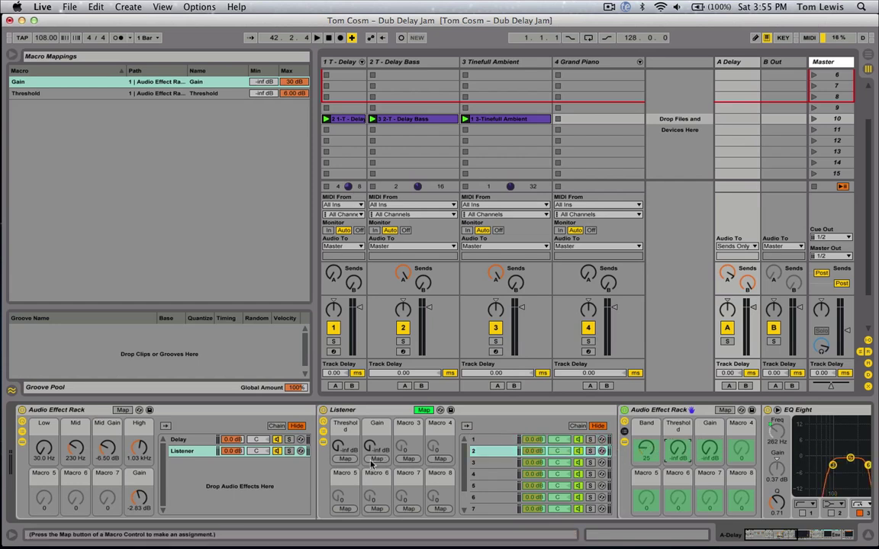
pyautogui.click(345, 458)
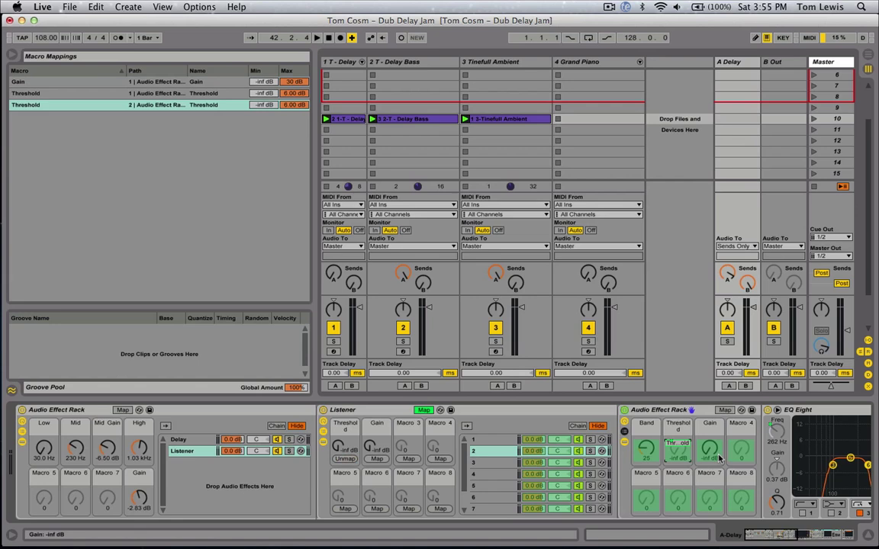
pyautogui.click(377, 459)
# Map chain 3's inner-rack Threshold and Gain macros to the Listener rack's Threshold and Gain macros.
pyautogui.click(488, 463)
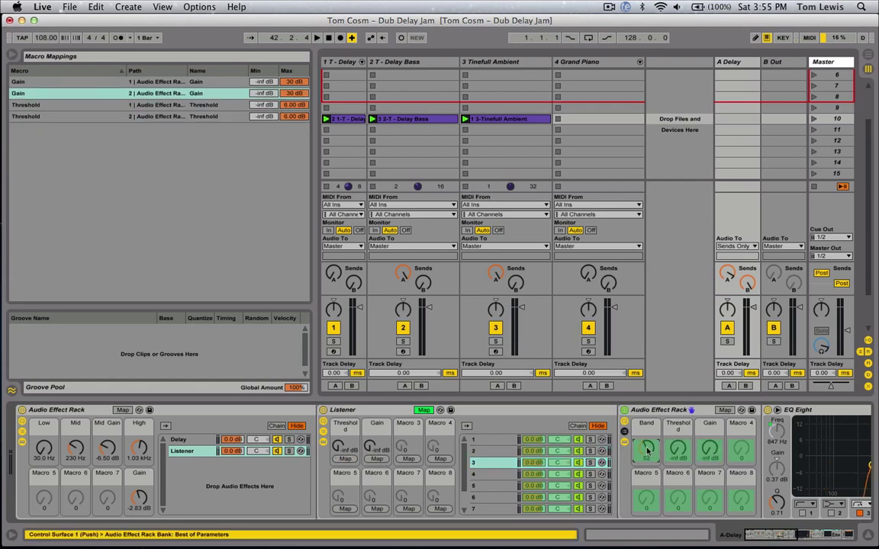
pyautogui.click(340, 460)
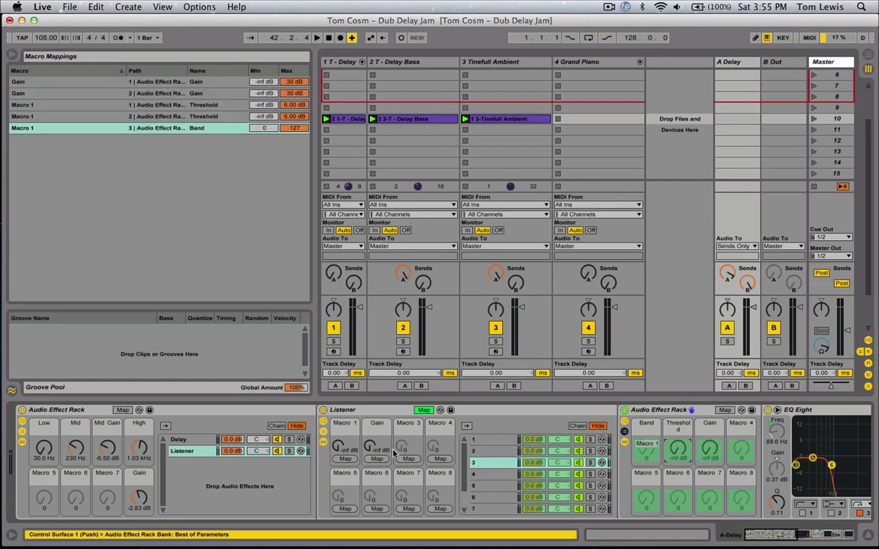
pyautogui.click(339, 415)
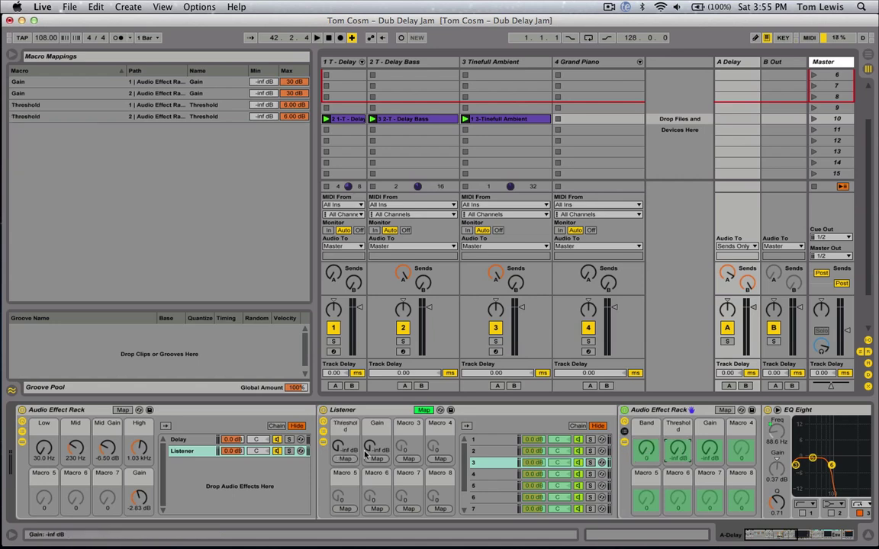
pyautogui.click(679, 449)
pyautogui.click(440, 475)
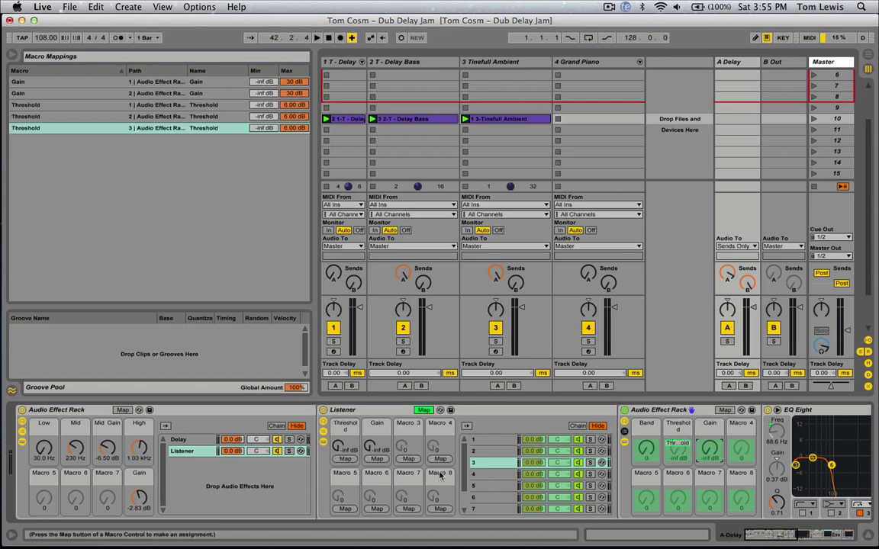
pyautogui.click(378, 459)
# Map chain 4's inner-rack Threshold and Gain macros to the Listener rack's Threshold and Gain macros.
pyautogui.click(488, 469)
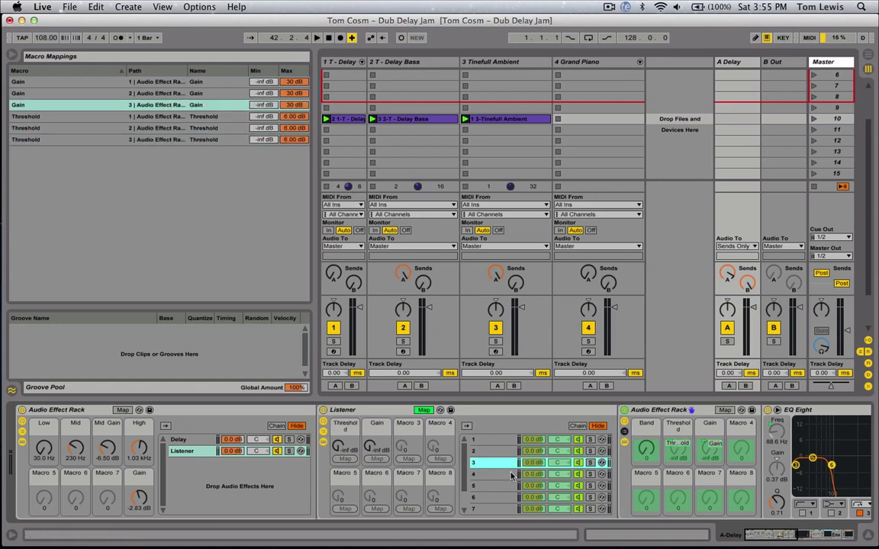
pyautogui.click(510, 475)
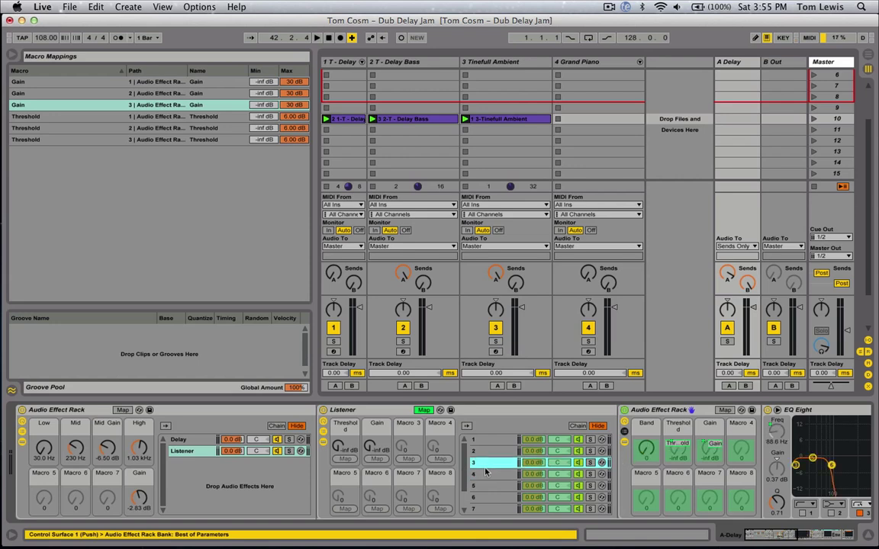
pyautogui.click(678, 449)
pyautogui.click(363, 459)
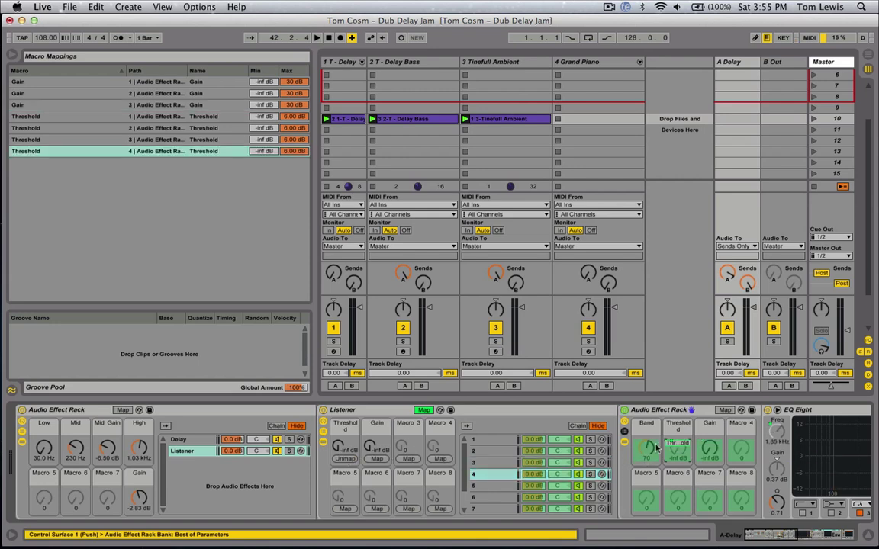
pyautogui.click(377, 458)
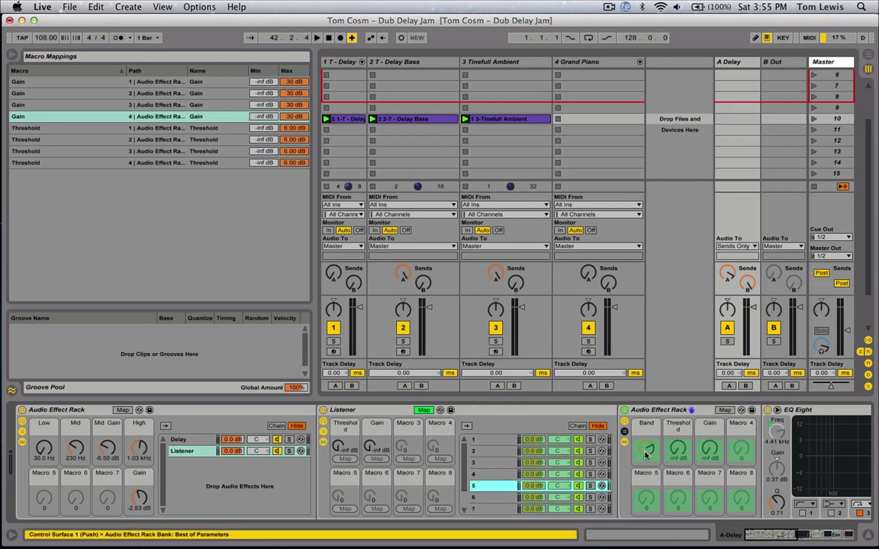
# Map the inner-rack Threshold and Gain macros of chains 5 and 6 to the Listener rack's Threshold and Gain macros.
pyautogui.click(340, 458)
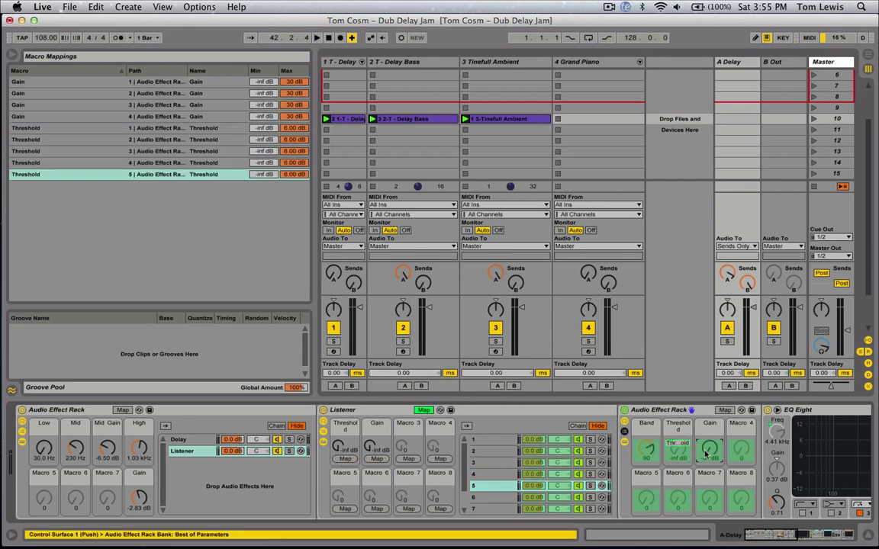
pyautogui.click(374, 458)
pyautogui.click(525, 495)
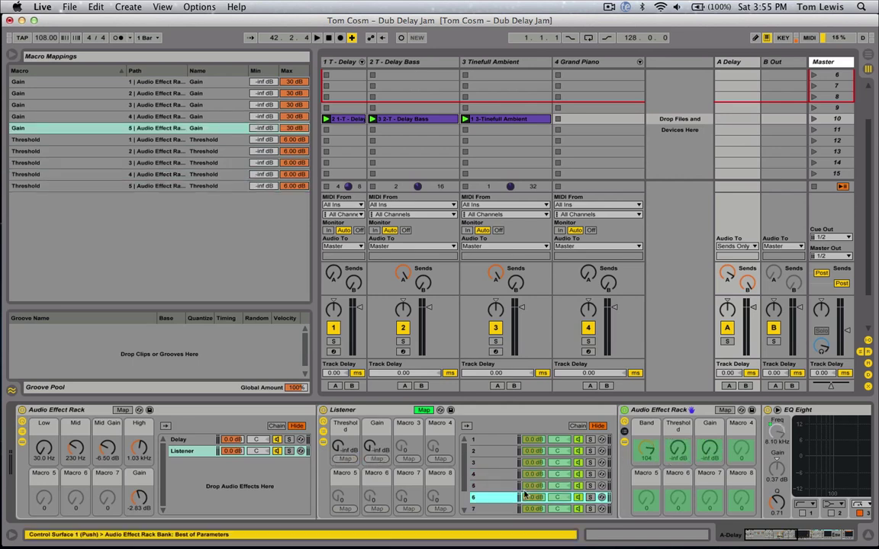
pyautogui.click(672, 456)
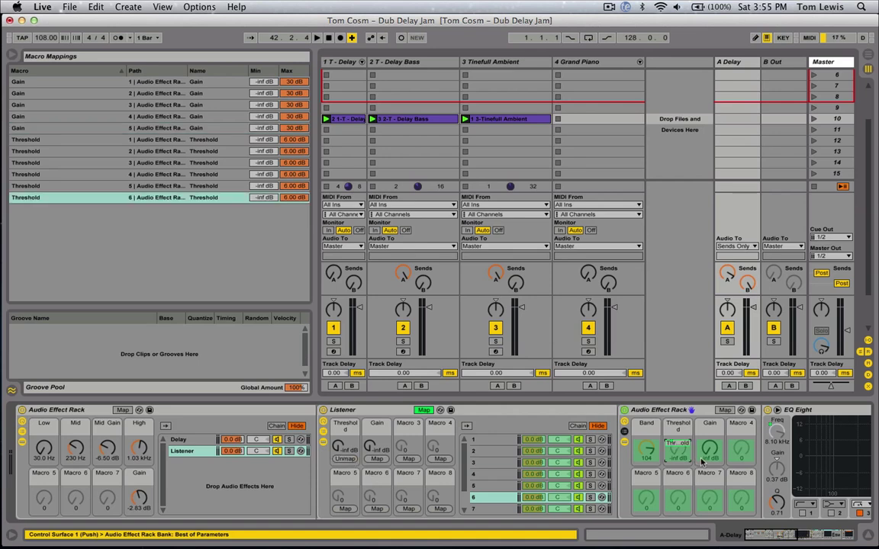
pyautogui.click(374, 458)
# Map chain 7's inner-rack Threshold and Gain macros to the Listener rack's Threshold and Gain macros.
pyautogui.click(525, 508)
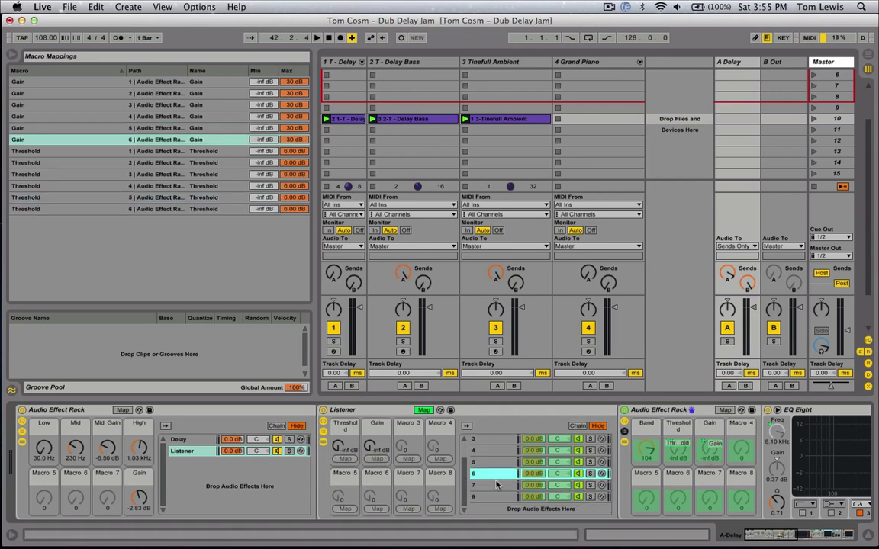
pyautogui.click(368, 444)
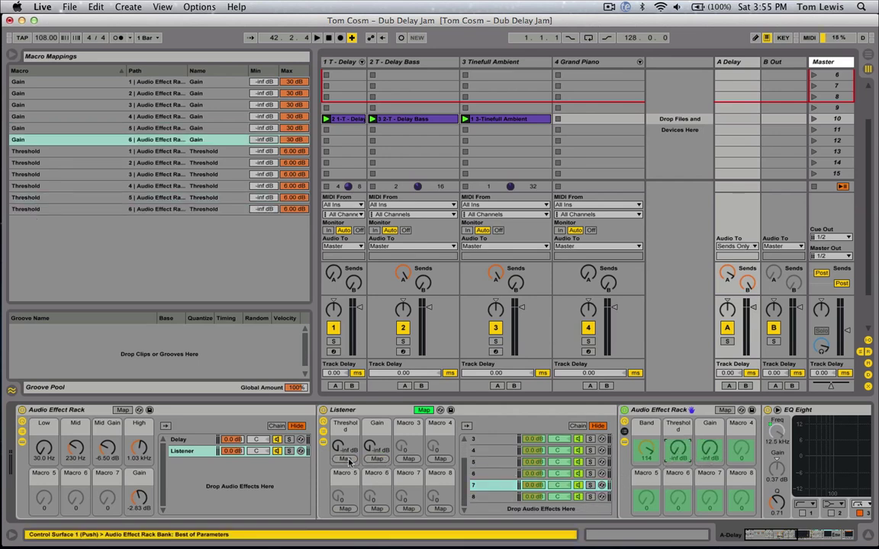
pyautogui.click(347, 459)
pyautogui.click(709, 452)
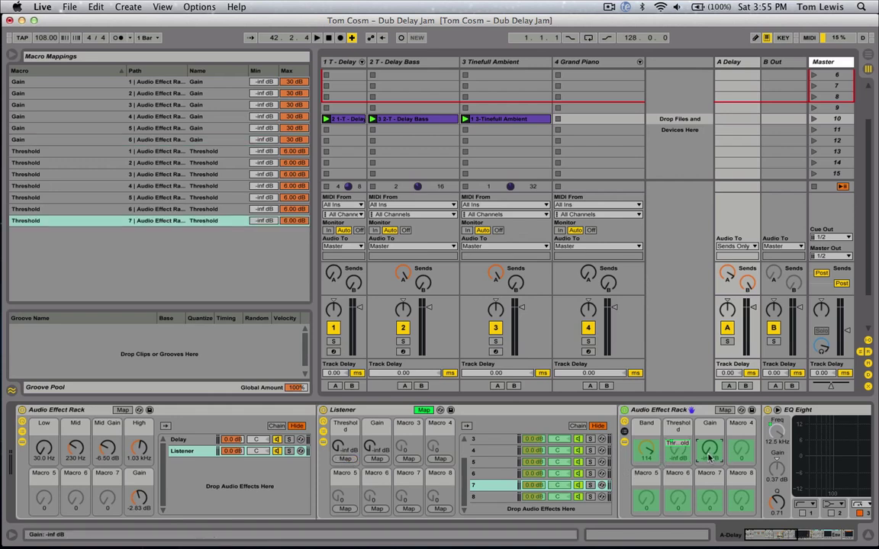
pyautogui.click(377, 459)
# Map chain 8's inner-rack Threshold and Gain macros to the Listener rack's Threshold and Gain macros.
pyautogui.click(492, 497)
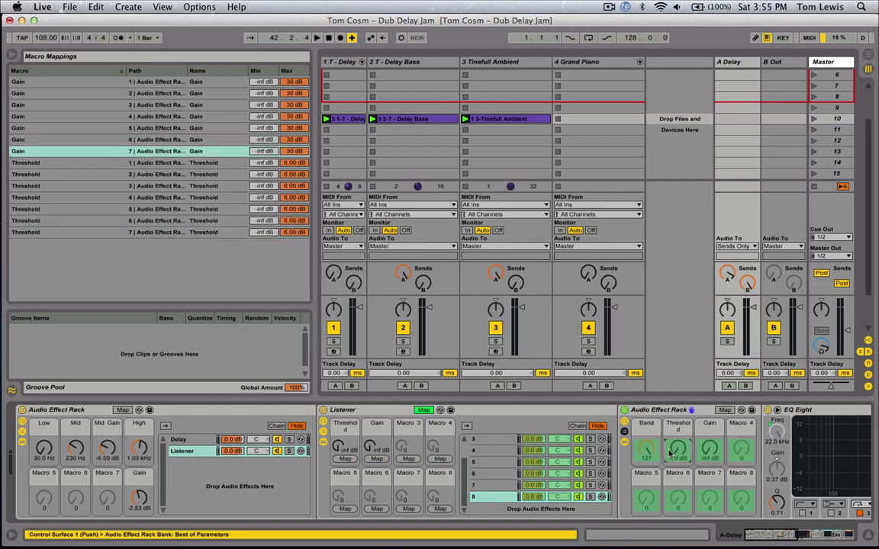
pyautogui.click(351, 459)
pyautogui.click(709, 452)
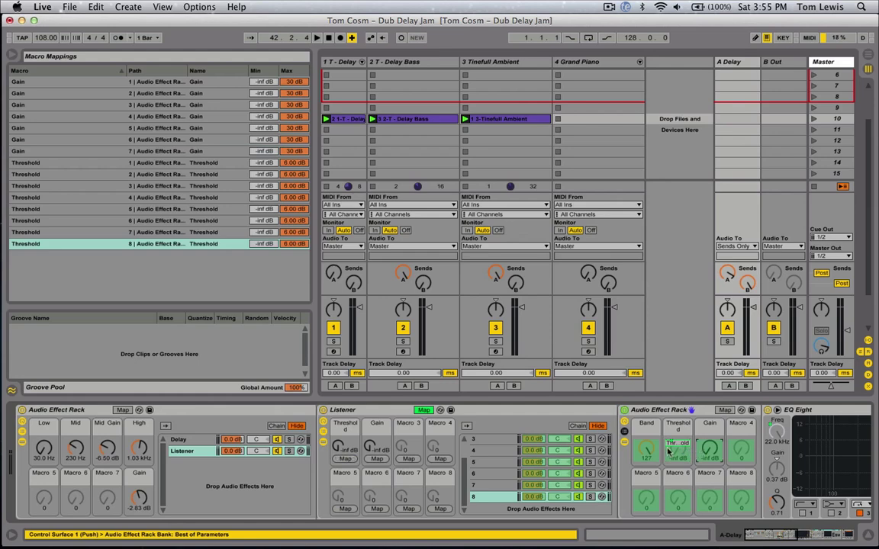
pyautogui.click(377, 458)
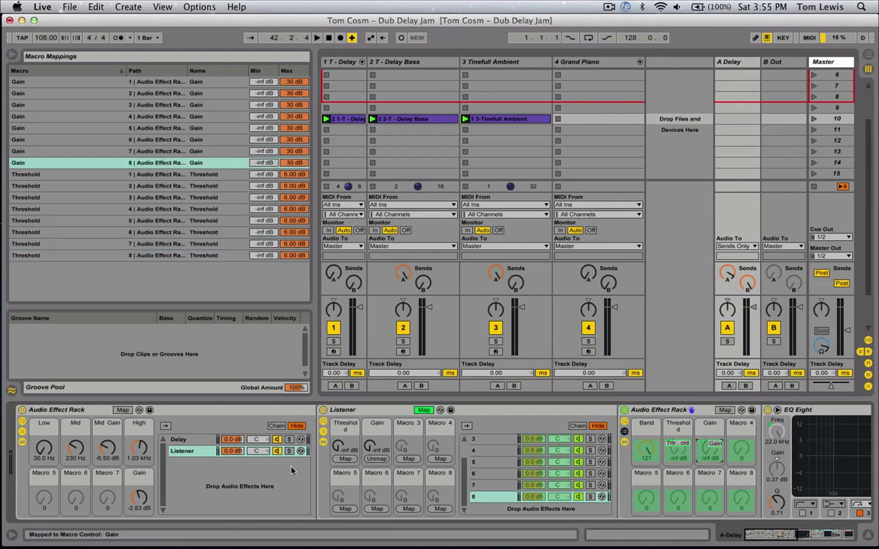
# Map the Listener rack's Threshold and Gain macros to Macro 5 and Macro 6 of the outer Audio Effect Rack.
pyautogui.click(124, 410)
pyautogui.click(123, 411)
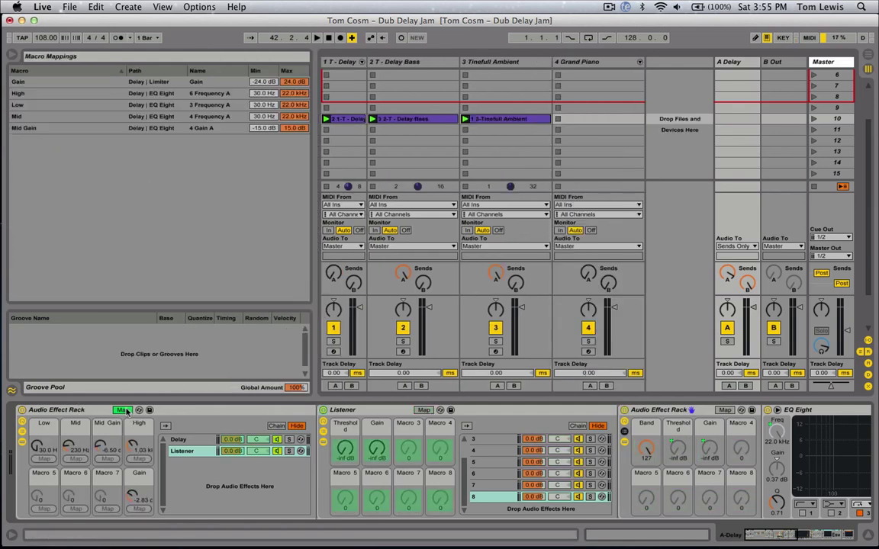
pyautogui.click(344, 456)
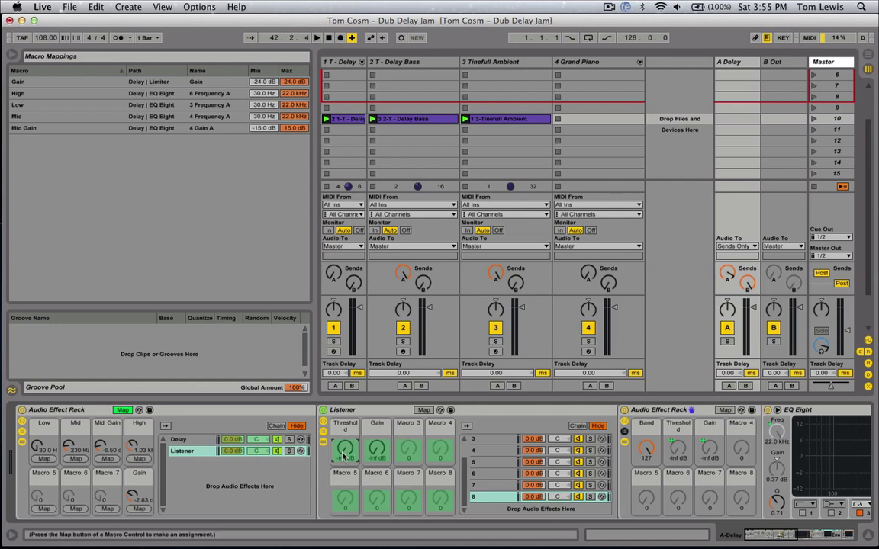
pyautogui.click(48, 507)
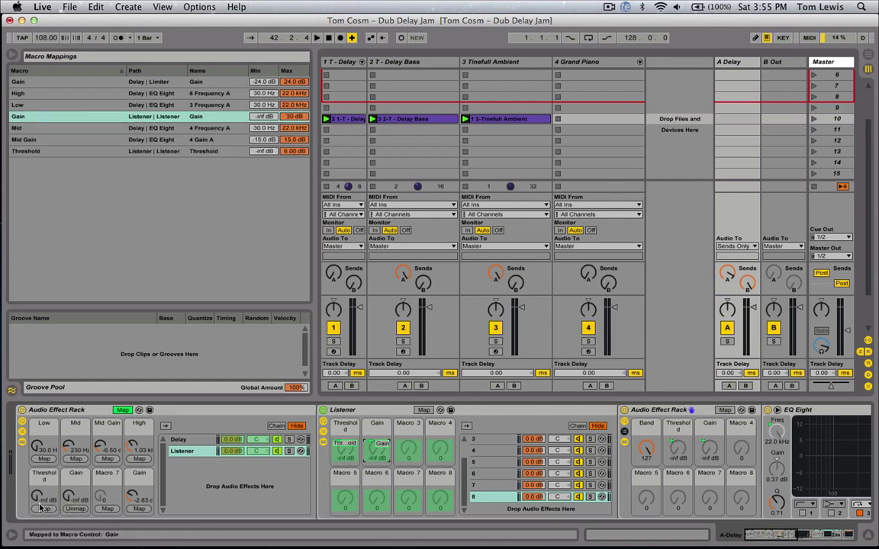
# Set the outer rack's Threshold macro to -12.6 dB and its Gain macro to 21 dB, and leave macro map mode.
pyautogui.click(75, 509)
pyautogui.moveTo(36, 495)
pyautogui.mouseDown()
pyautogui.moveTo(36, 485)
pyautogui.moveTo(36, 496)
pyautogui.mouseUp()
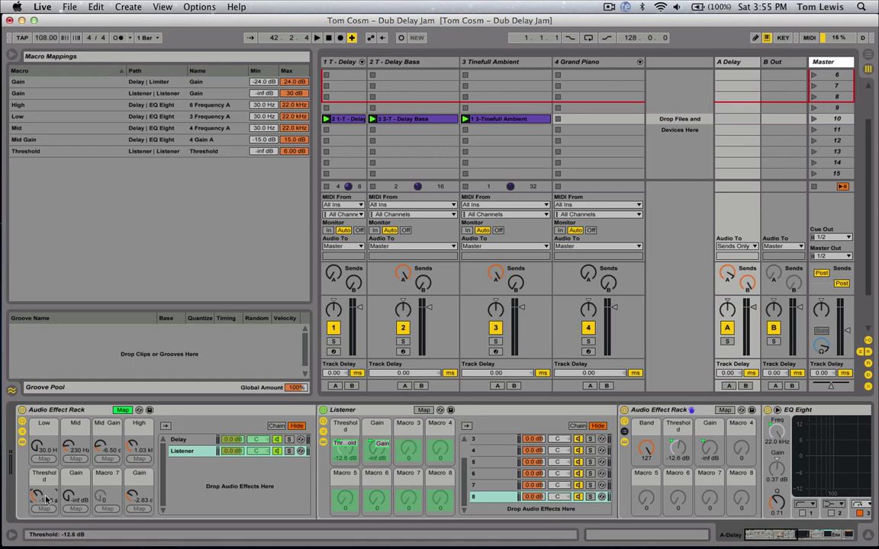
pyautogui.moveTo(69, 498); pyautogui.dragTo(85, 486)
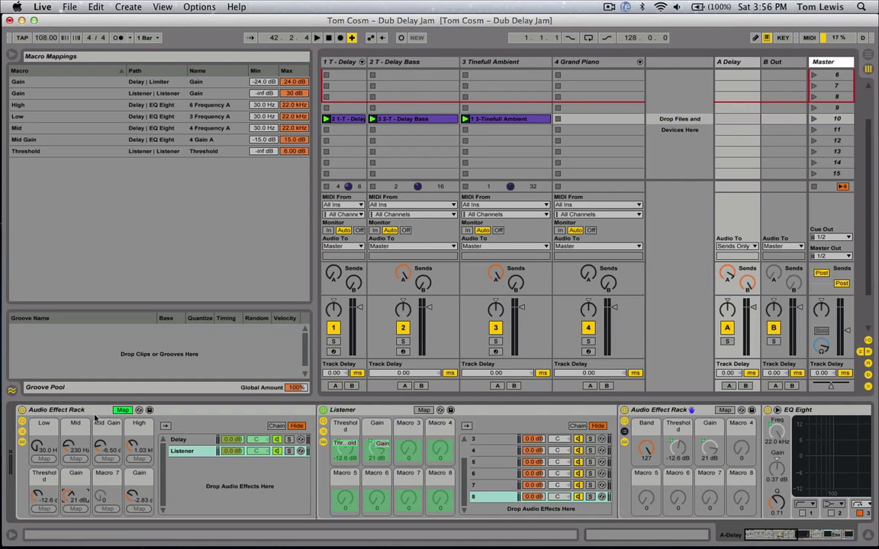
pyautogui.click(122, 410)
# Review the Envelope Follower mapping in Listener chain 1 on A Delay and the matching band rack on B Out.
pyautogui.hscroll(5, 385, 446)
pyautogui.scroll(2, 385, 446)
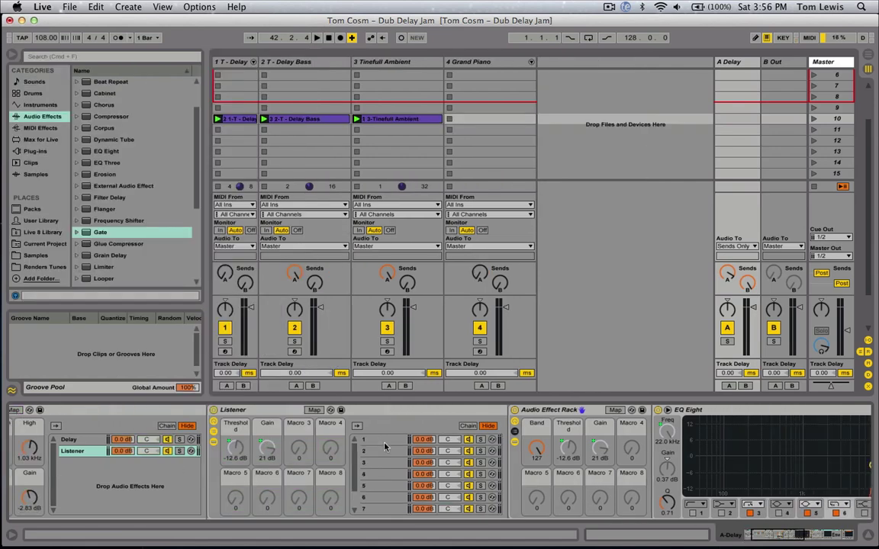
pyautogui.hscroll(10, 385, 446)
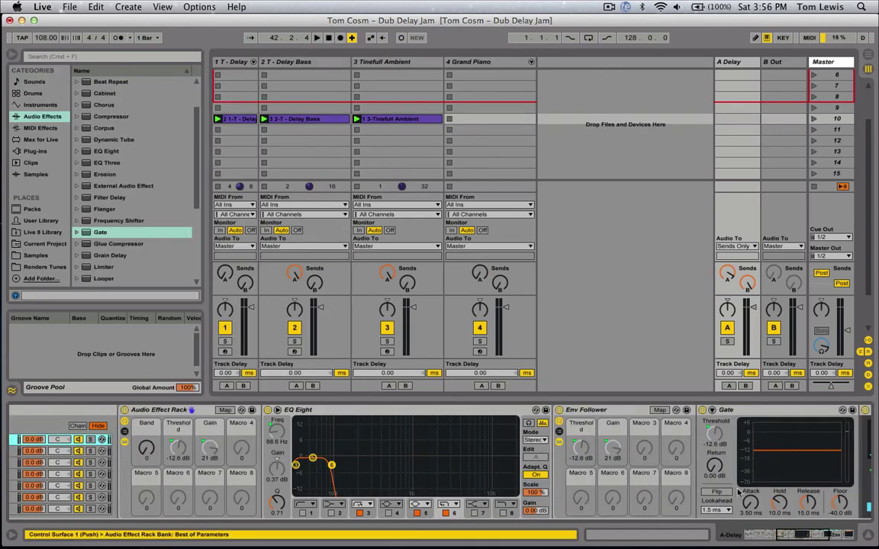
pyautogui.hscroll(4, 739, 492)
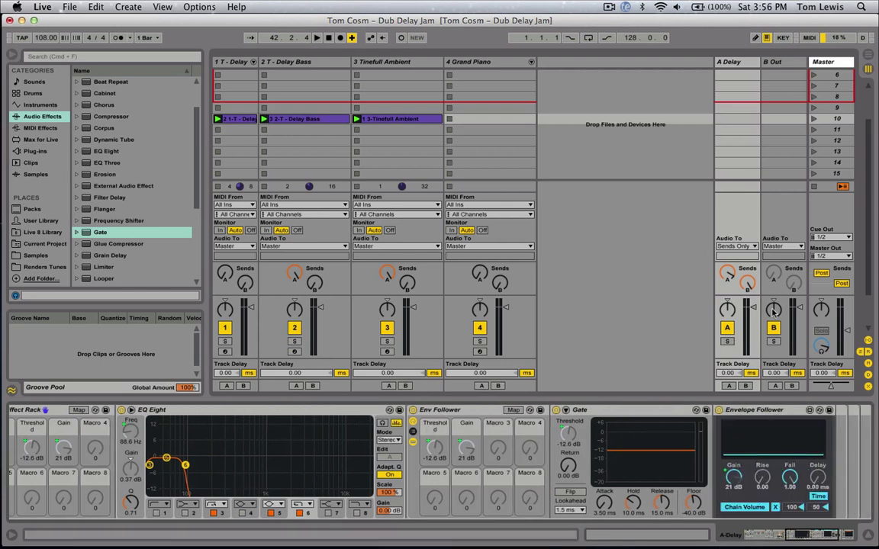
pyautogui.click(729, 62)
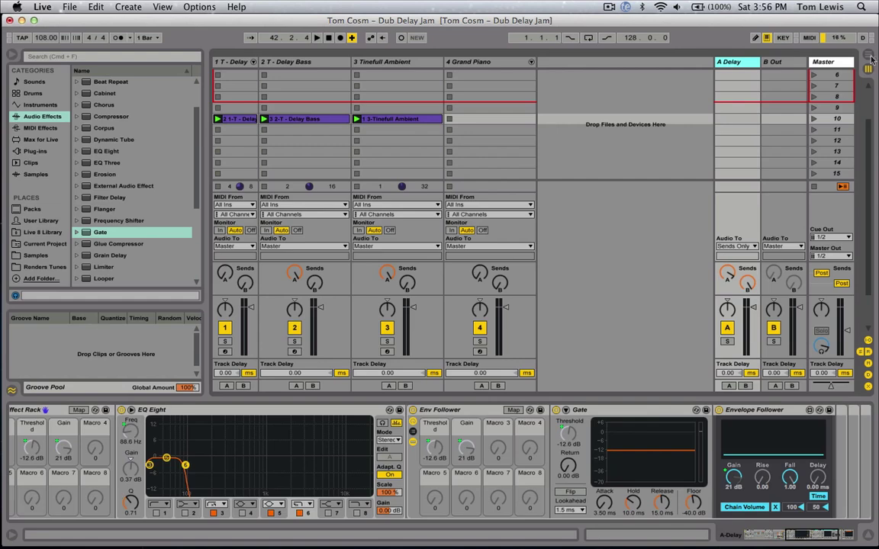
pyautogui.click(773, 60)
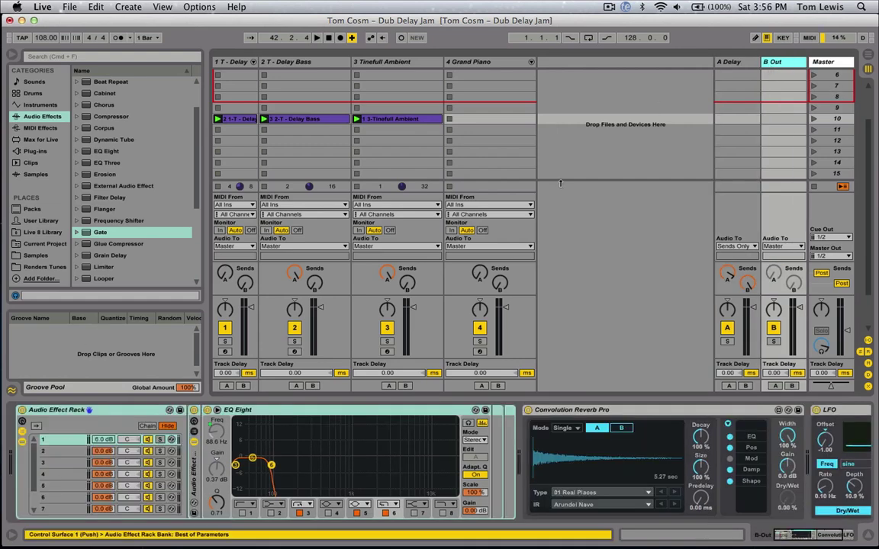
# Map the Envelope Follower in Listener chain 2 to the volume of chain 2 in B Out's rack and check it during playback.
pyautogui.click(734, 61)
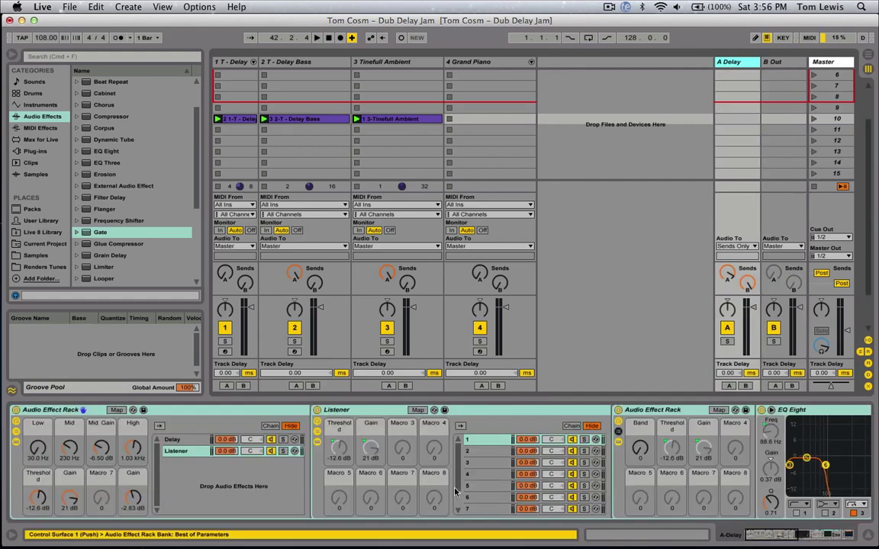
pyautogui.hscroll(15, 477, 456)
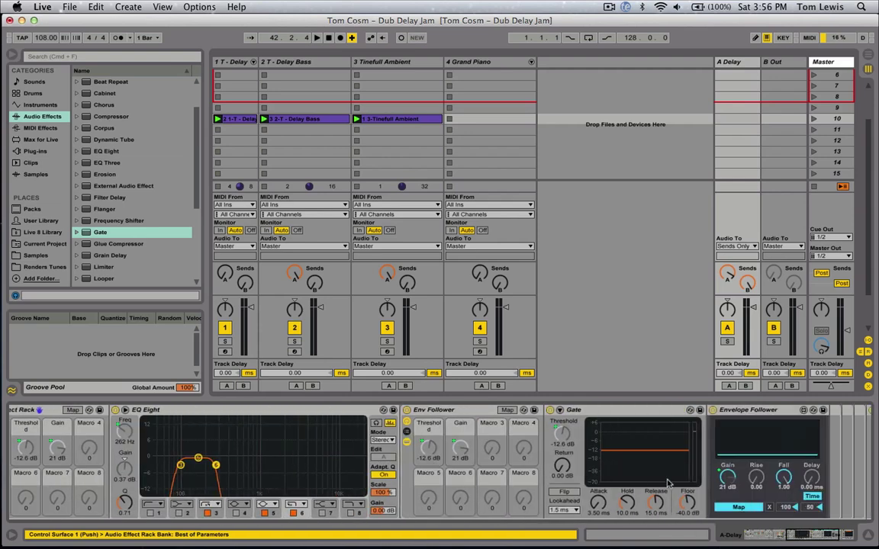
pyautogui.click(726, 63)
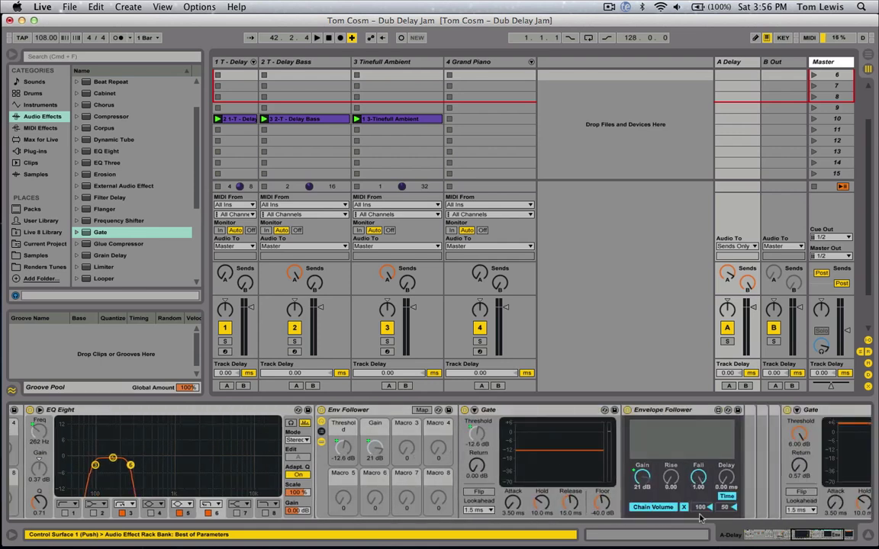
pyautogui.click(777, 63)
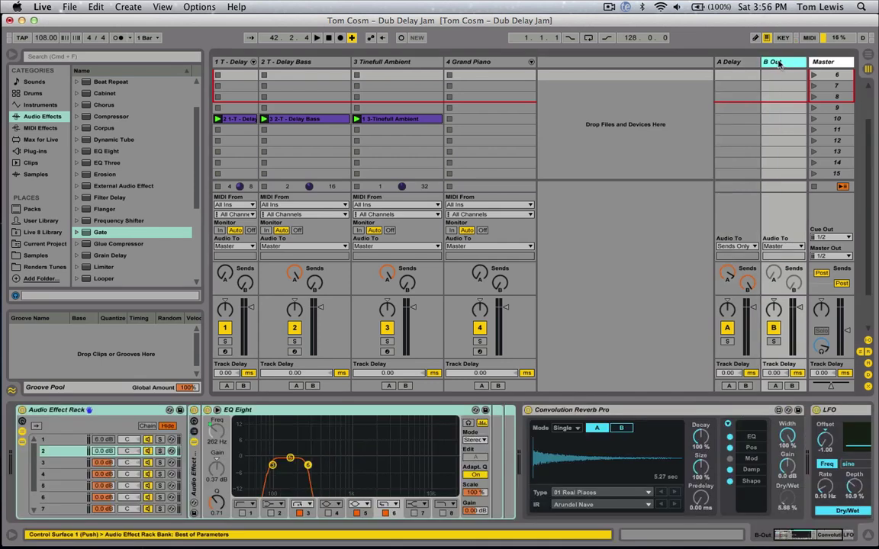
pyautogui.click(727, 64)
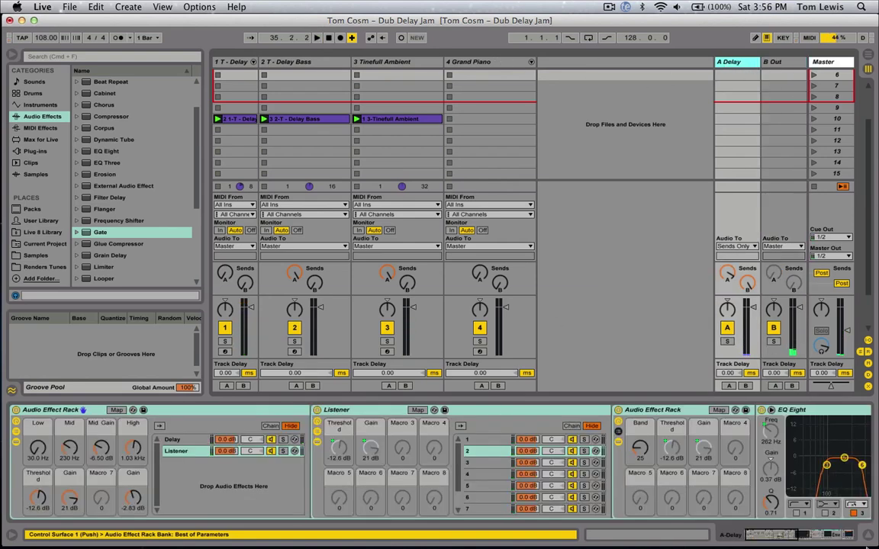
pyautogui.click(848, 534)
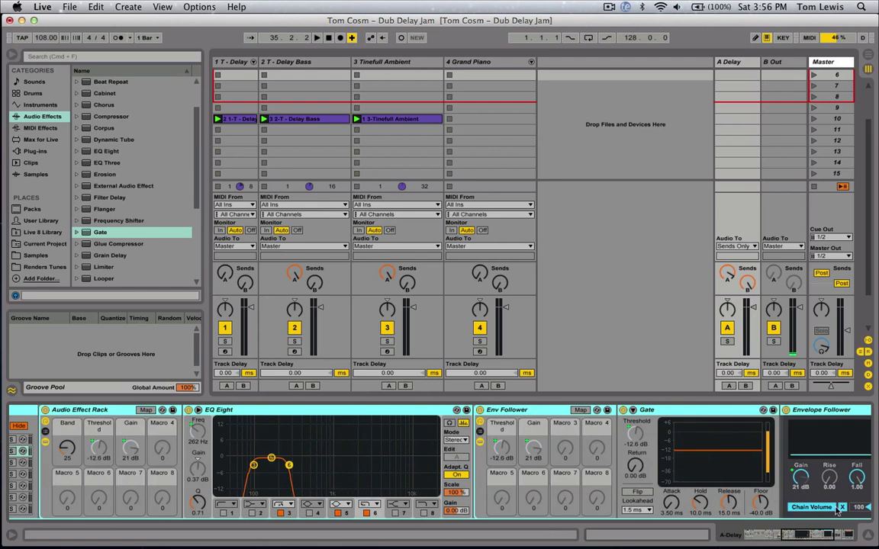
pyautogui.hscroll(3, 837, 512)
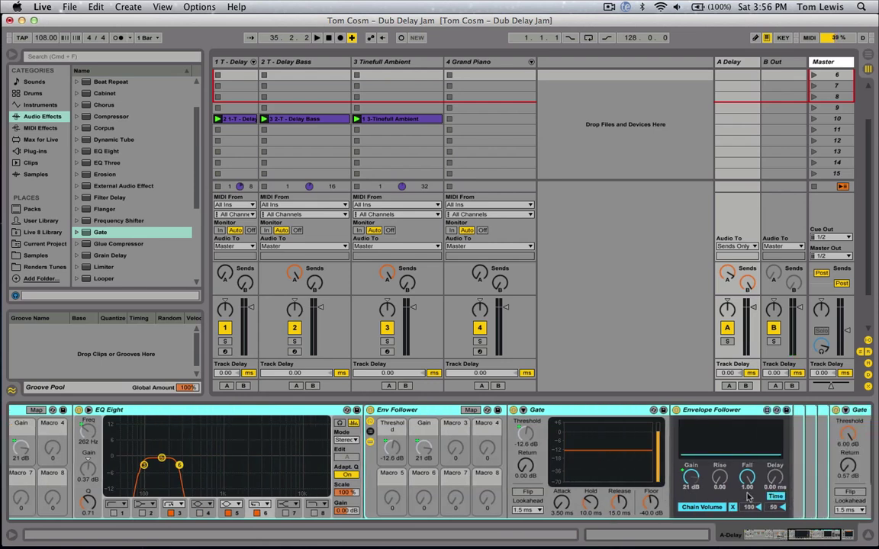
# Map the Envelope Follower in Listener chain 3 to the volume of chain 3 in B Out's rack.
pyautogui.hscroll(-10, 496, 458)
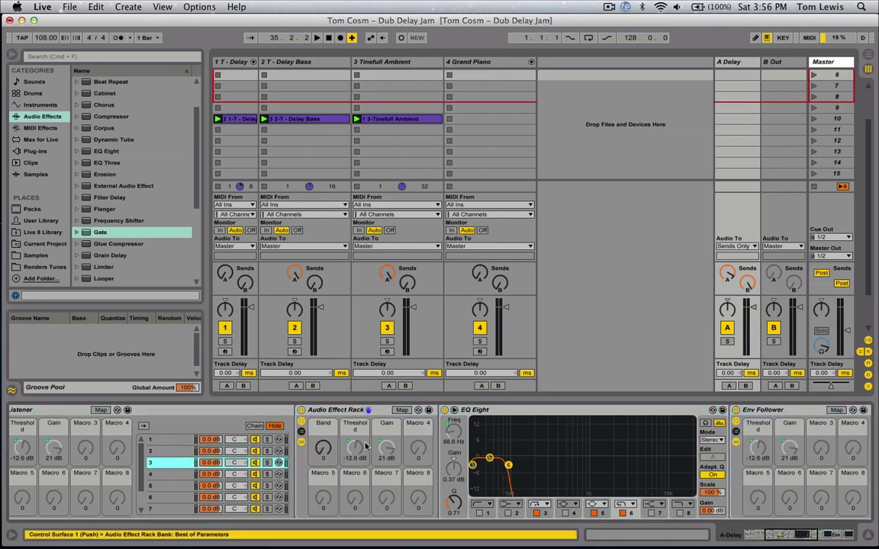
pyautogui.hscroll(5, 571, 469)
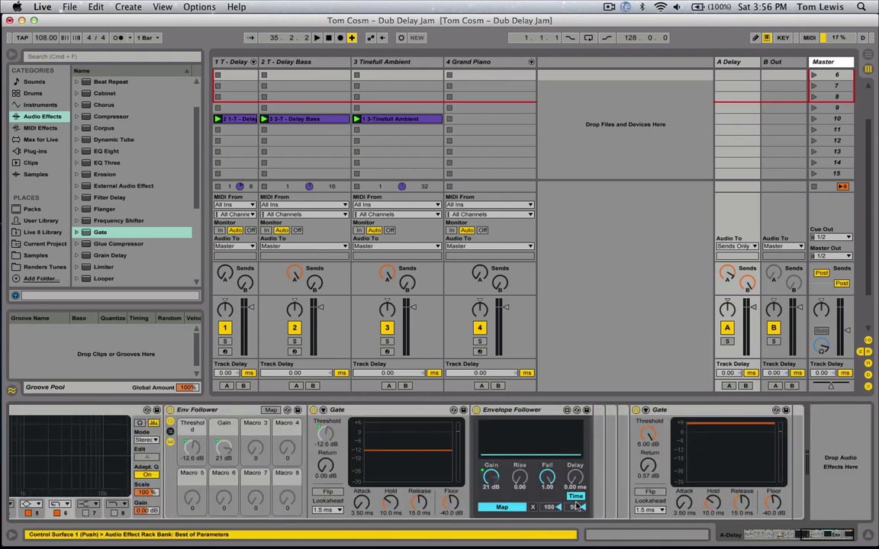
pyautogui.press('Right')
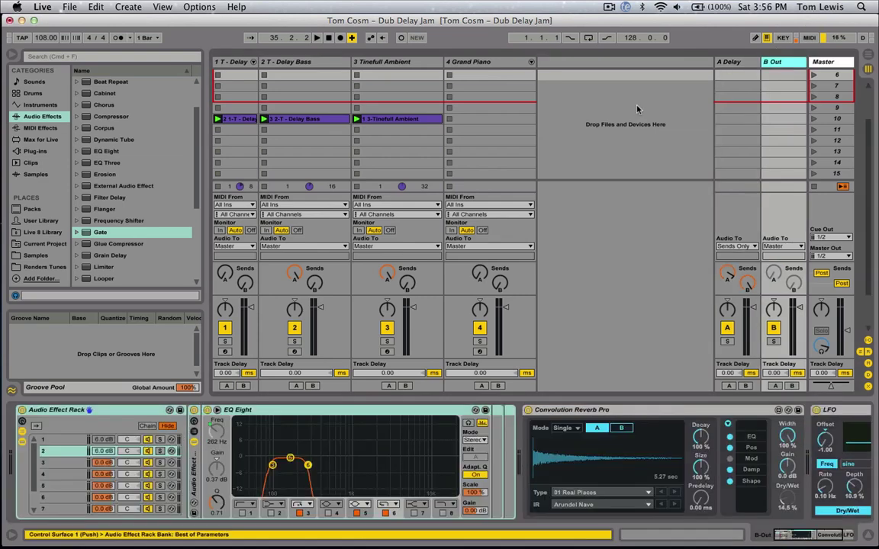
pyautogui.click(100, 461)
# Map the Envelope Follower in Listener chain 4 to the volume of chain 4 in B Out's rack.
pyautogui.press('Left')
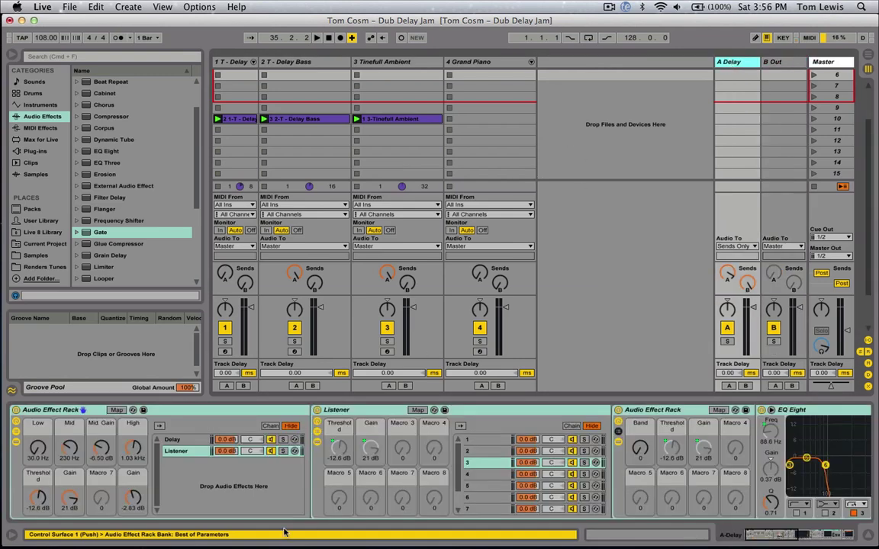
pyautogui.hscroll(2, 293, 448)
pyautogui.hscroll(8, 358, 450)
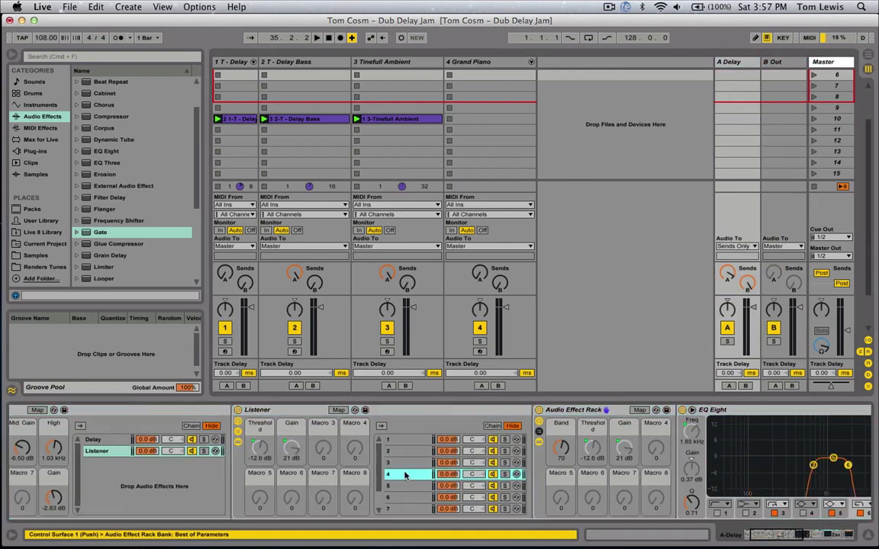
pyautogui.hscroll(3, 524, 463)
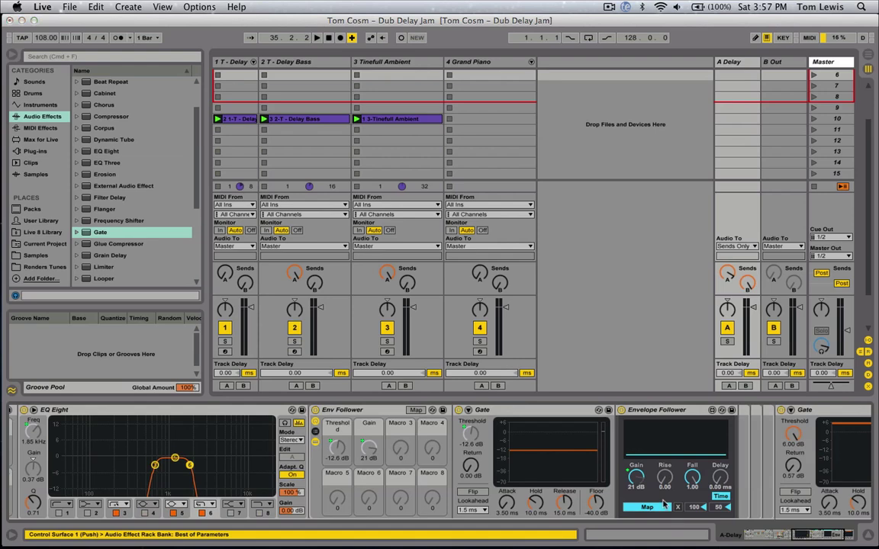
pyautogui.press('Right')
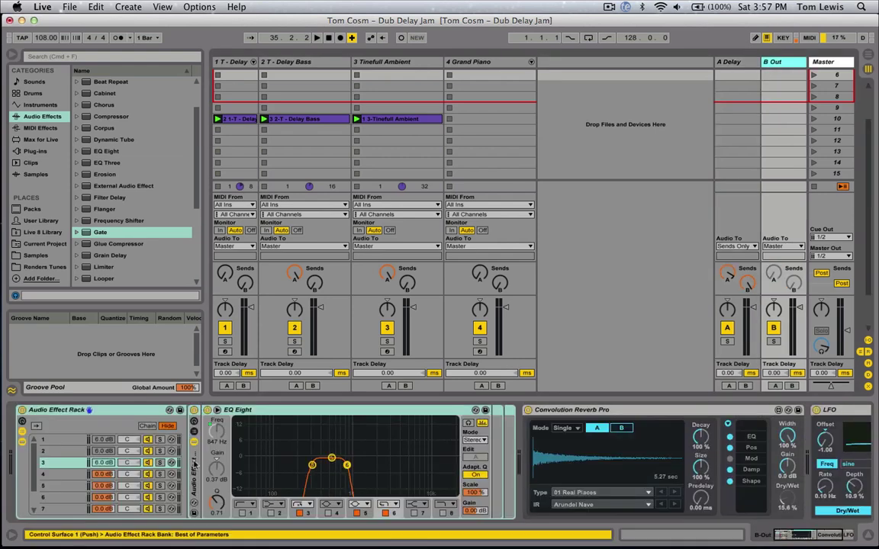
pyautogui.click(91, 474)
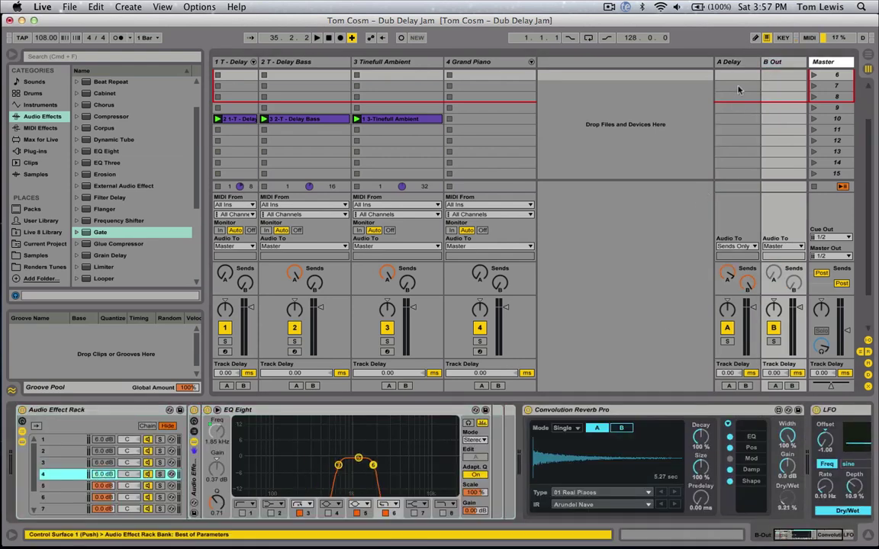
# Map the Envelope Follower in Listener chain 5 to the volume of chain 5 in B Out's rack.
pyautogui.click(730, 63)
pyautogui.hscroll(10, 479, 486)
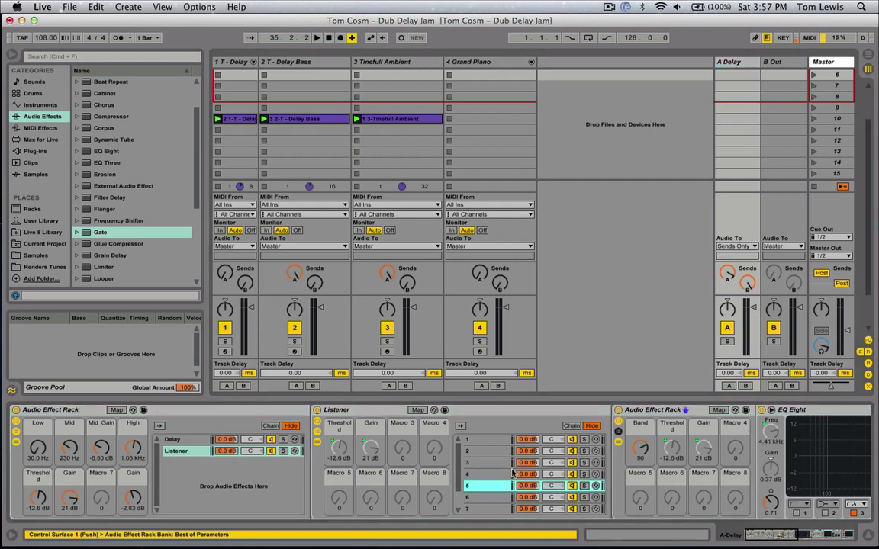
pyautogui.hscroll(1, 670, 481)
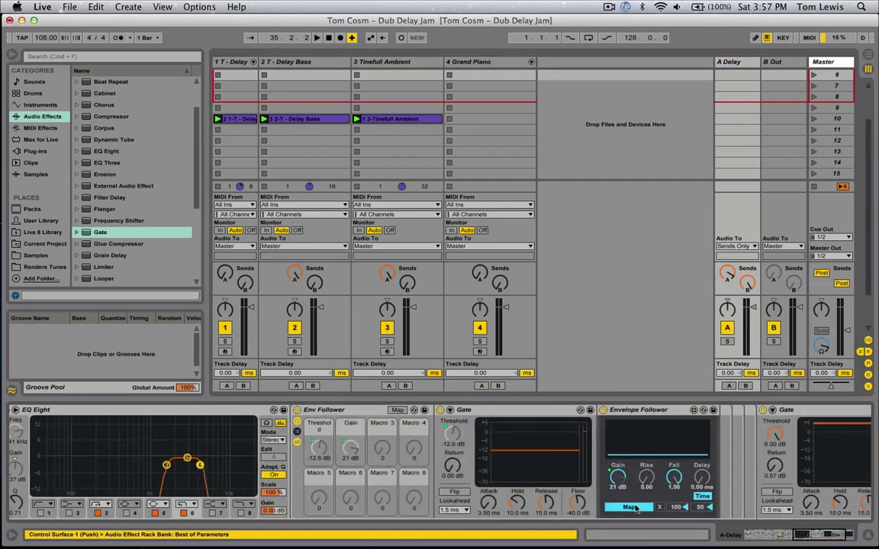
pyautogui.click(784, 64)
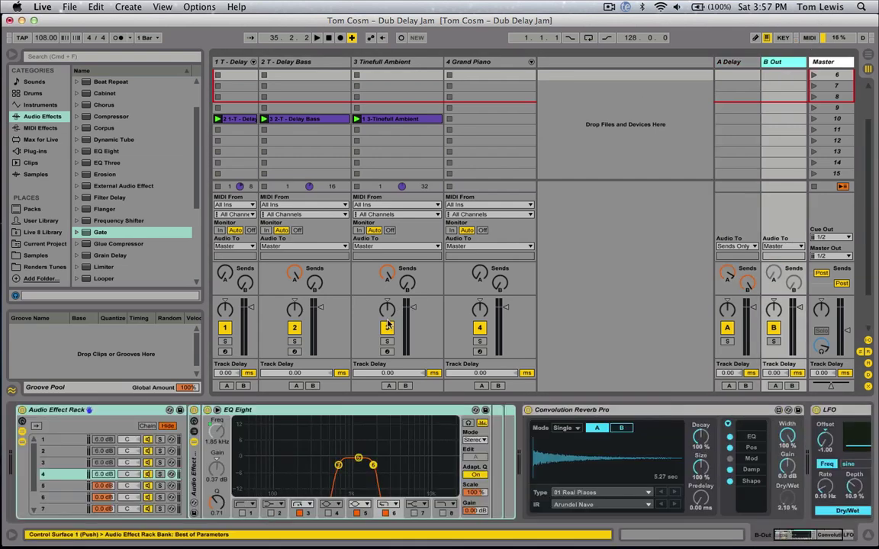
pyautogui.click(93, 486)
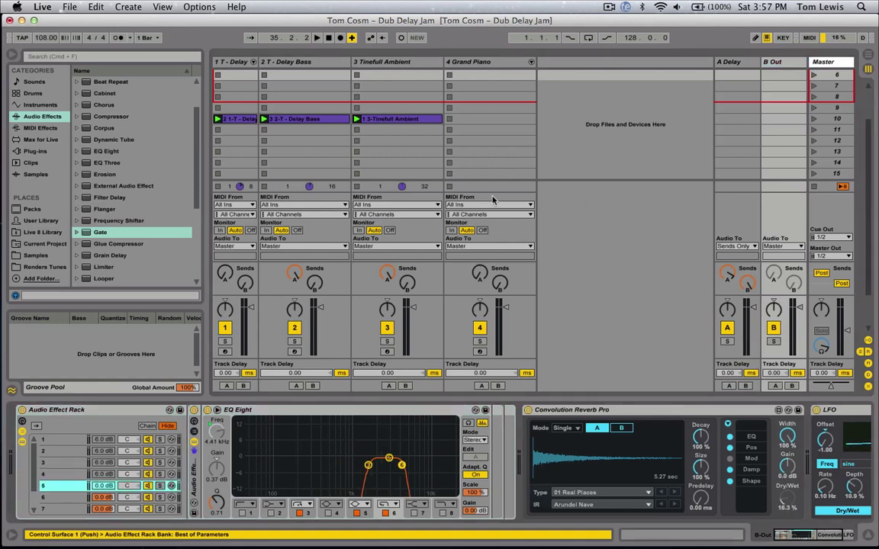
# Map the Envelope Follower in Listener chain 6 to the volume of chain 6 in B Out's rack.
pyautogui.click(730, 105)
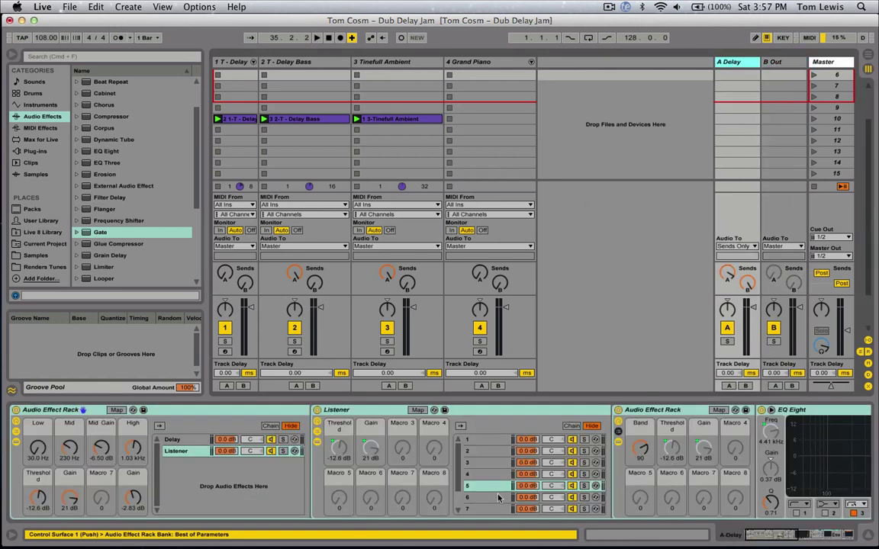
pyautogui.hscroll(15, 580, 496)
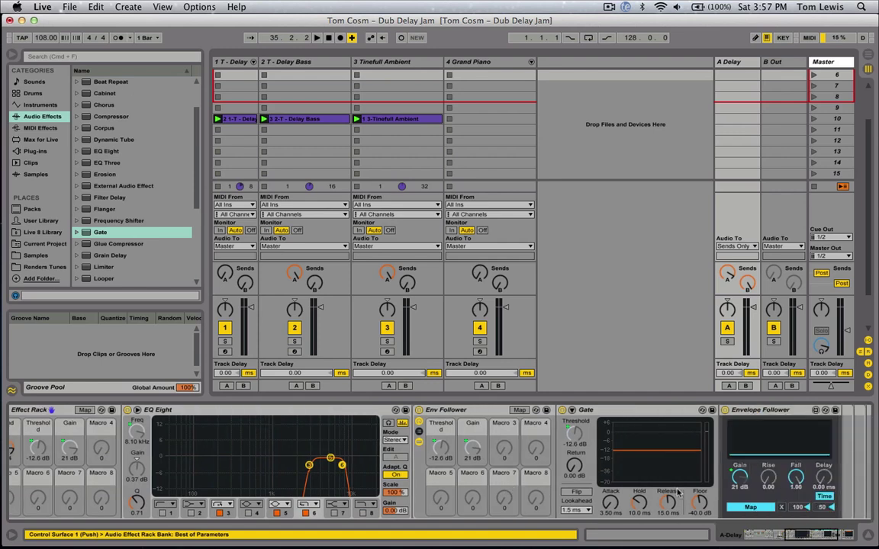
pyautogui.click(772, 61)
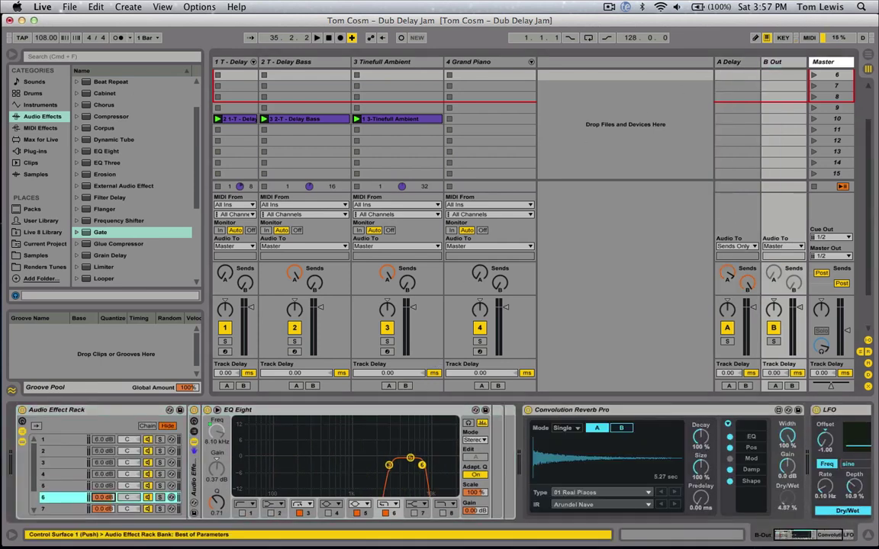
# Map the Envelope Follower in Listener chain 7 to the volume of chain 7 in B Out's rack.
pyautogui.click(728, 64)
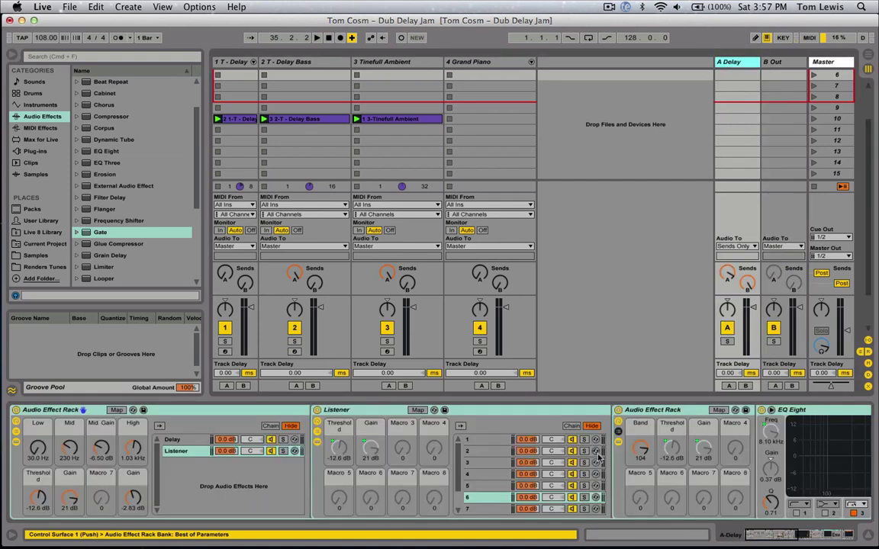
pyautogui.hscroll(10, 597, 455)
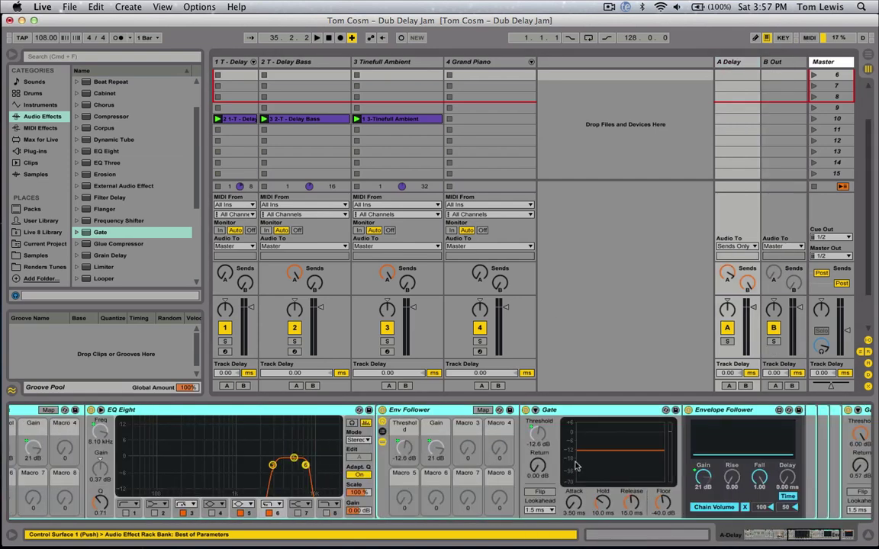
pyautogui.hscroll(3, 577, 465)
pyautogui.hscroll(-8, 552, 492)
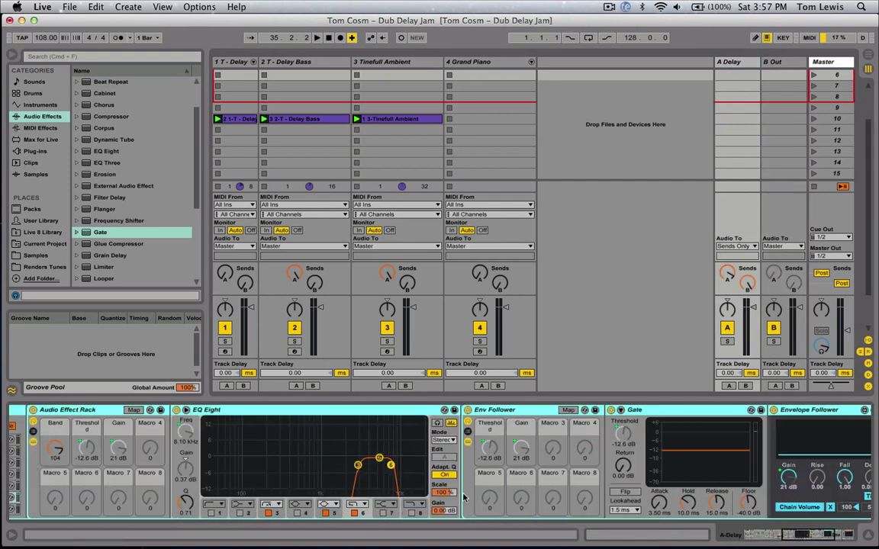
pyautogui.hscroll(-9, 549, 469)
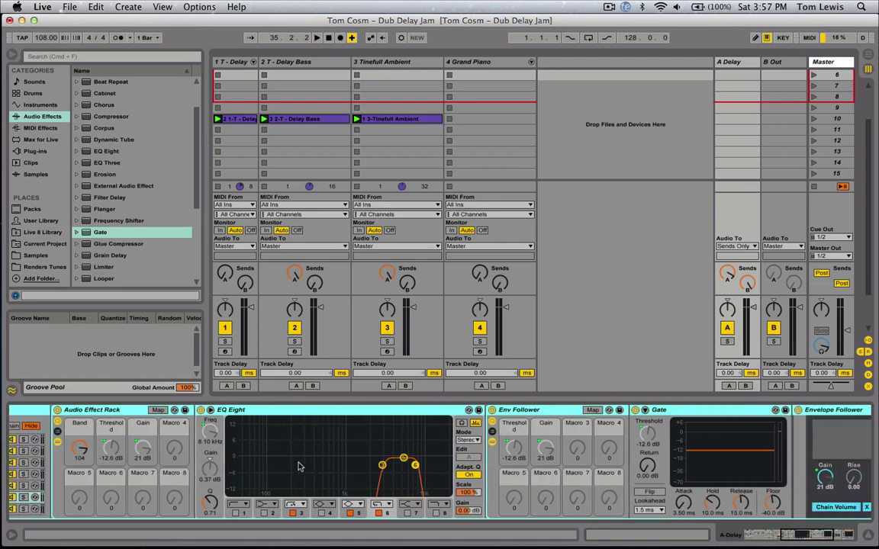
pyautogui.click(57, 508)
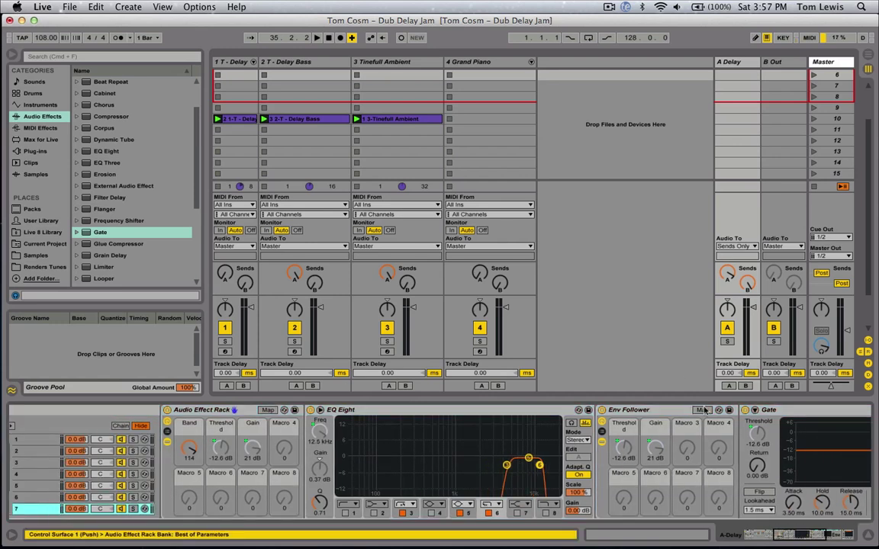
pyautogui.hscroll(20, 707, 410)
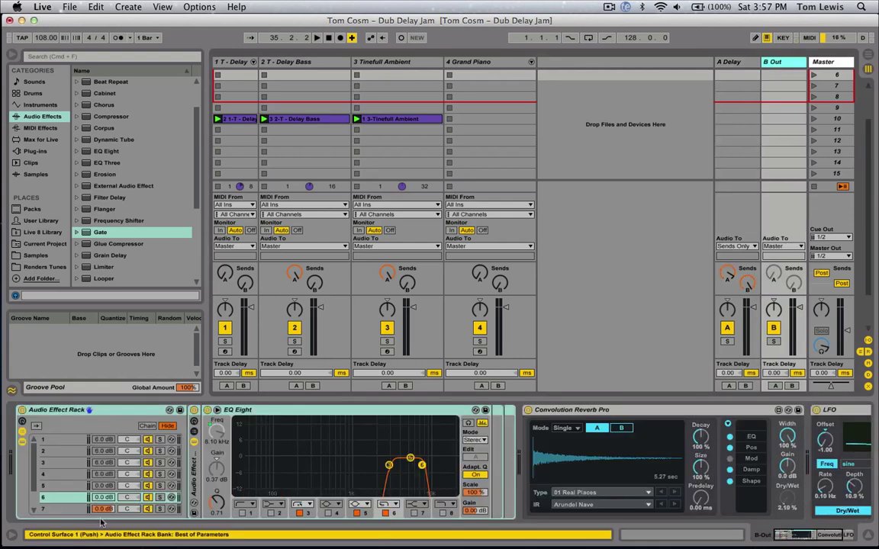
pyautogui.click(735, 65)
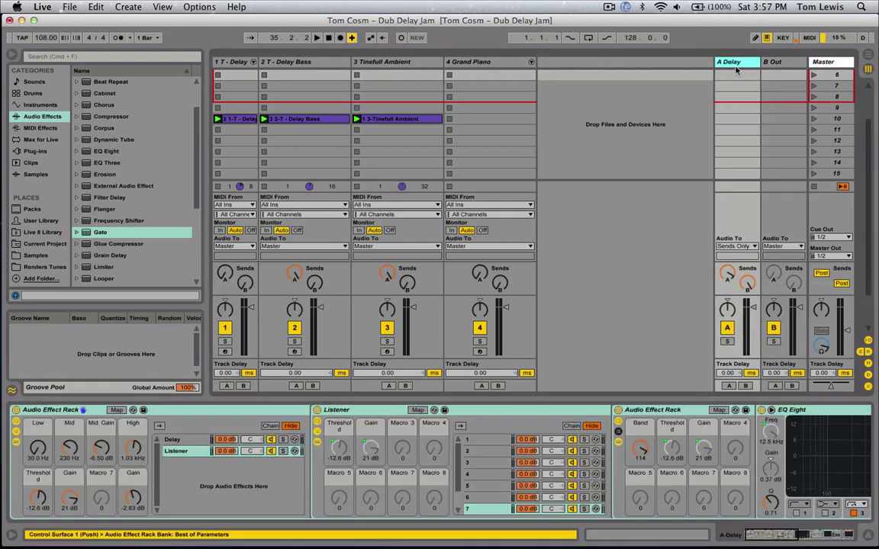
pyautogui.click(303, 481)
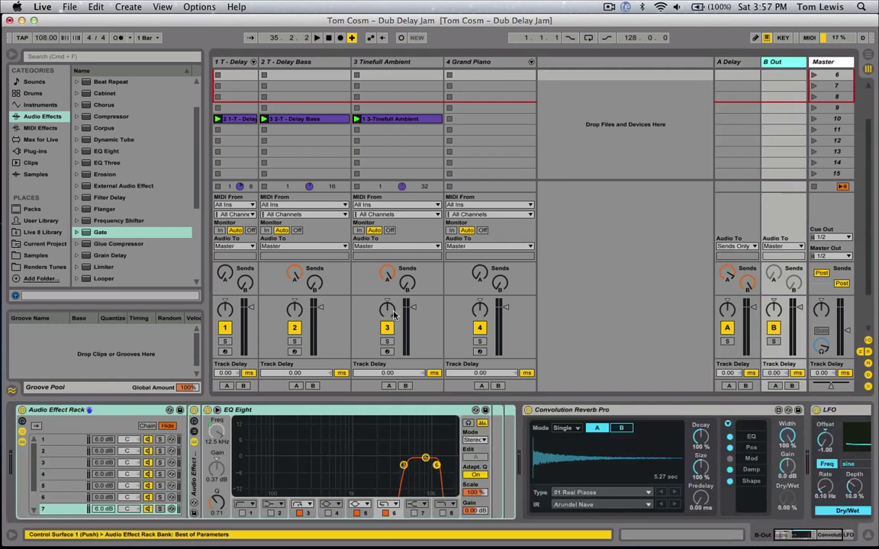
# Map the Envelope Follower in Listener chain 8 to the volume of chain 8 in B Out's rack.
pyautogui.scroll(-2, 119, 497)
pyautogui.click(108, 497)
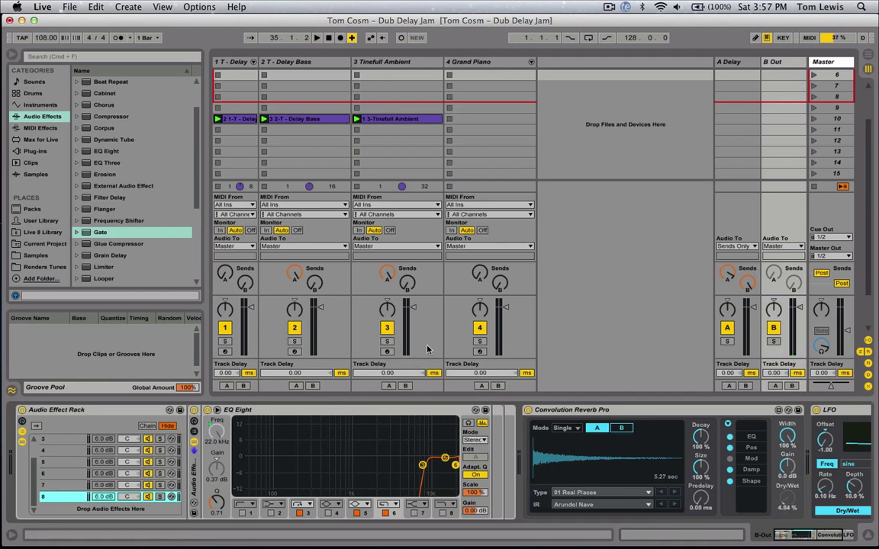
pyautogui.click(729, 62)
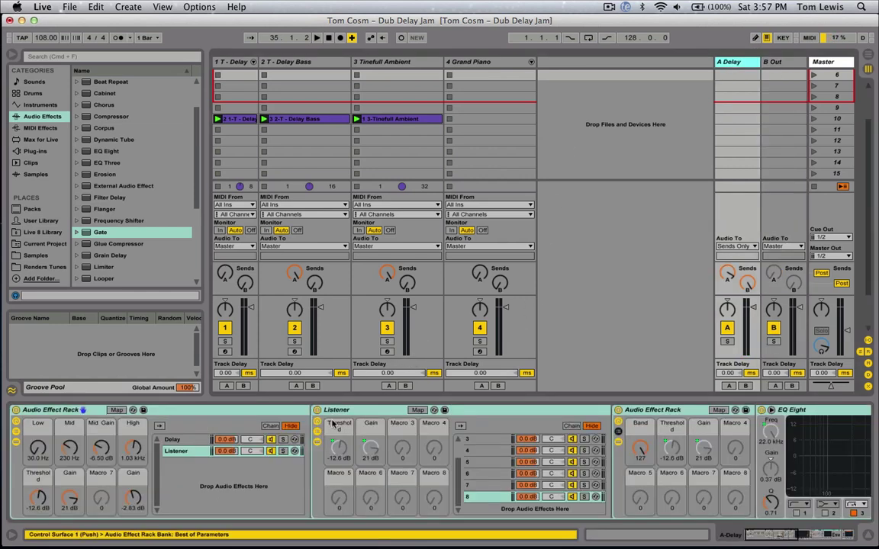
pyautogui.click(224, 468)
pyautogui.hscroll(3, 223, 468)
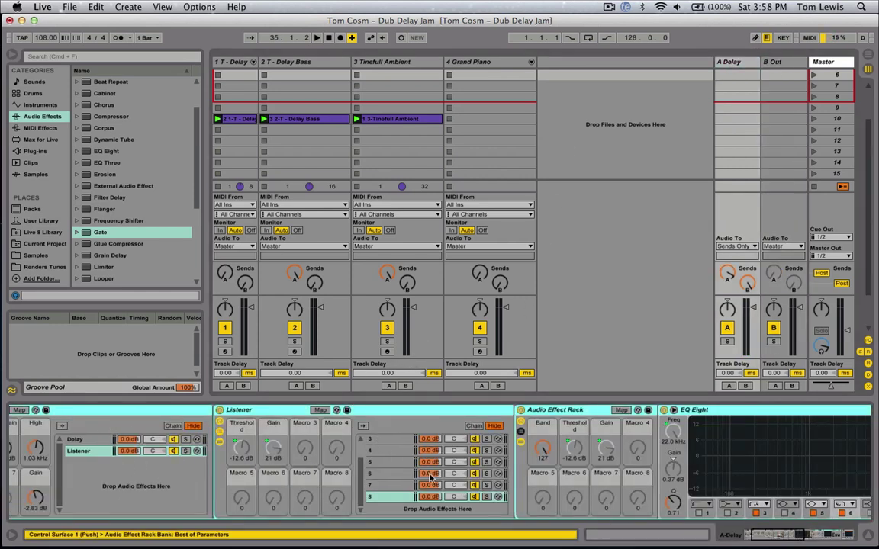
# MIDI-map A Delay's outer rack macros Low, Mid, Mid Gain and High to channel 14 controllers CC 35, 36, 37 and 39.
pyautogui.click(784, 62)
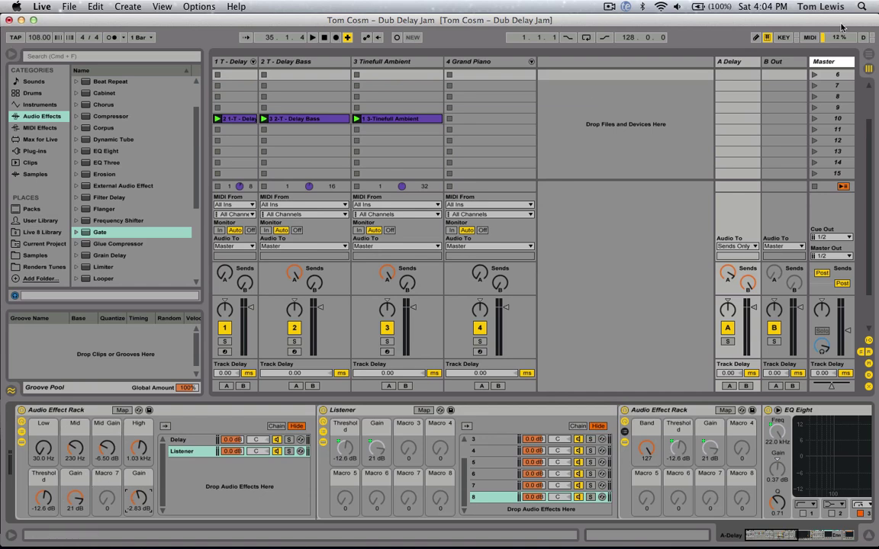
pyautogui.click(789, 64)
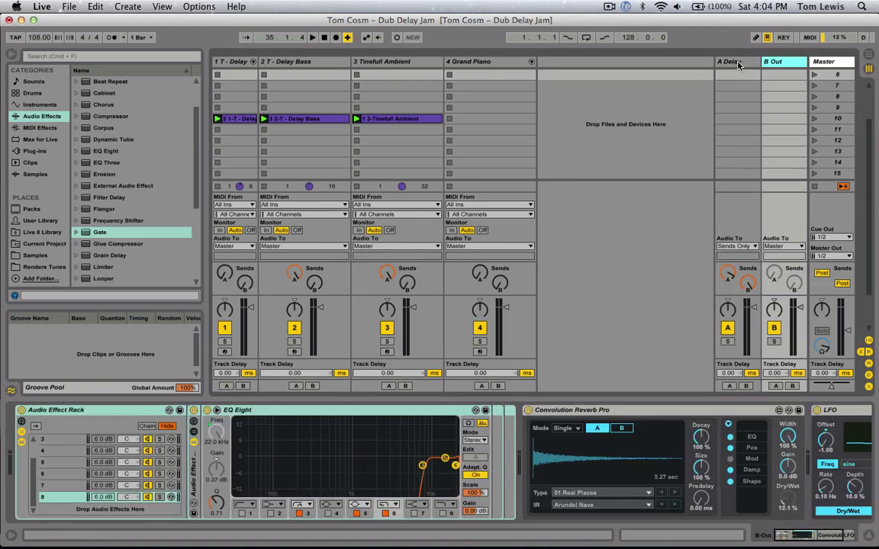
pyautogui.click(733, 61)
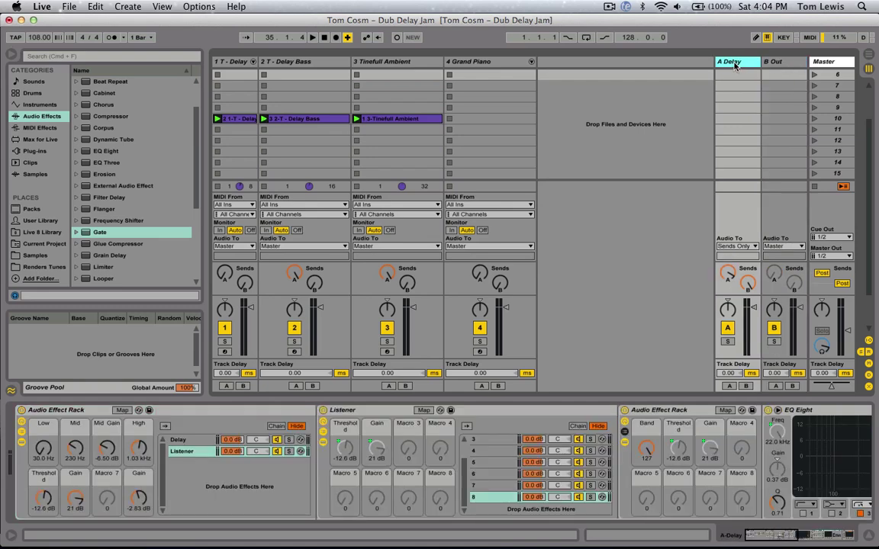
pyautogui.press('super+m')
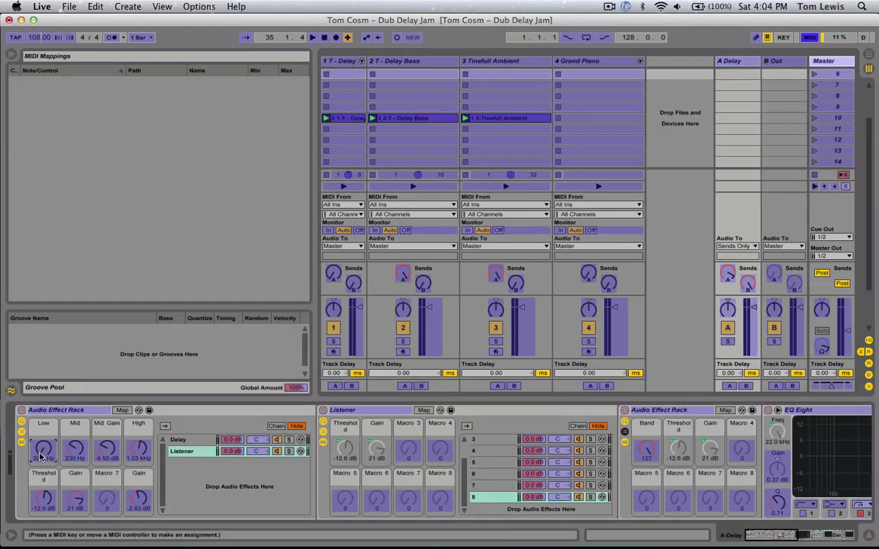
pyautogui.click(75, 450)
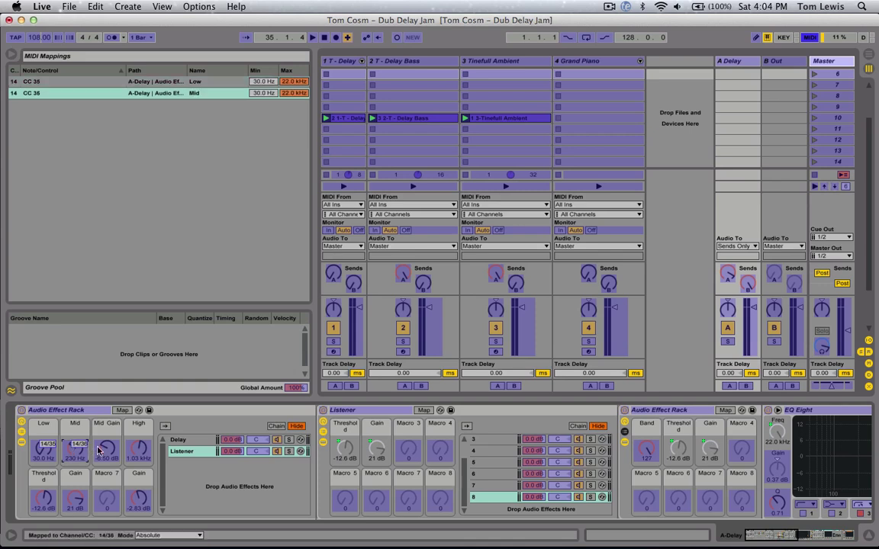
pyautogui.click(107, 450)
pyautogui.click(129, 451)
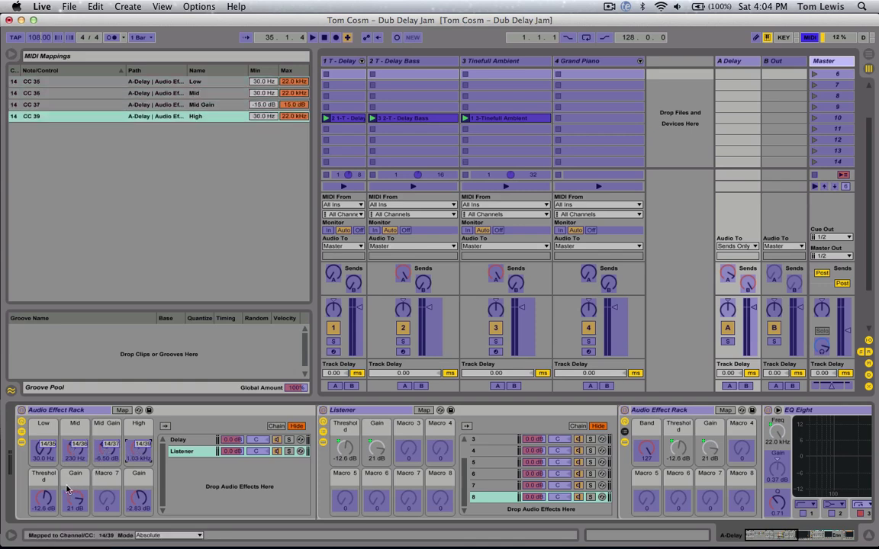
# MIDI-map the outer rack's Threshold, Gain and last Gain macros to CC 40, 41 and 43, and leave mapping mode.
pyautogui.click(43, 498)
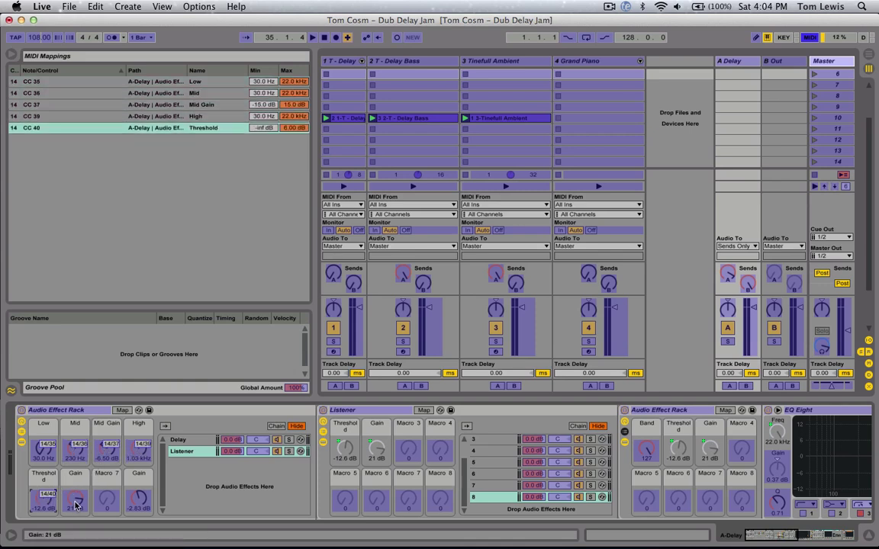
pyautogui.click(75, 499)
pyautogui.click(131, 500)
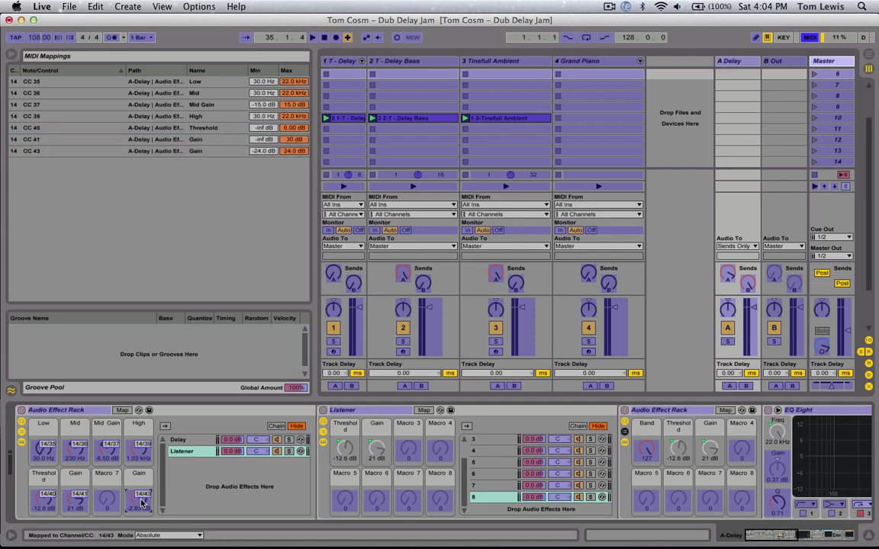
pyautogui.press('super+m')
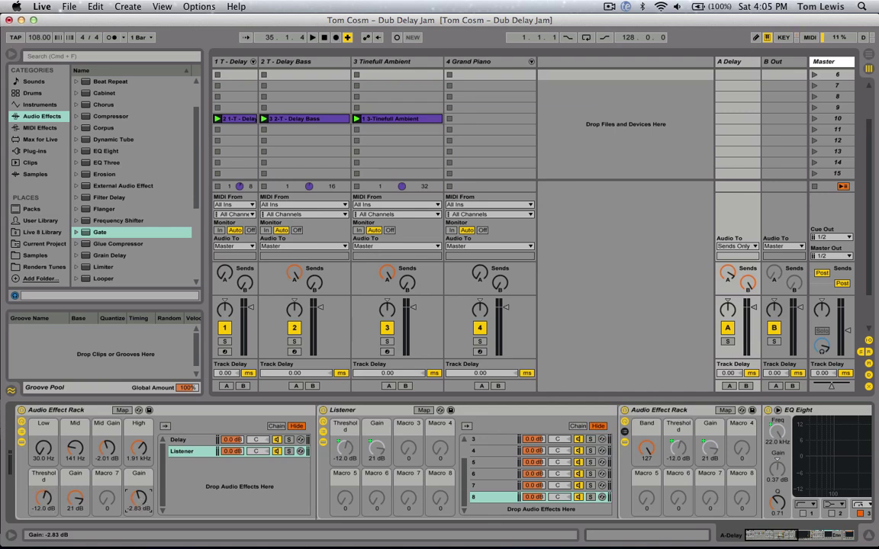
# Raise the last Gain macro of A Delay's outer rack to 5.40 dB and play the set to check both return tracks.
pyautogui.moveTo(141, 503); pyautogui.dragTo(149, 500)
pyautogui.press('space')
pyautogui.click(777, 63)
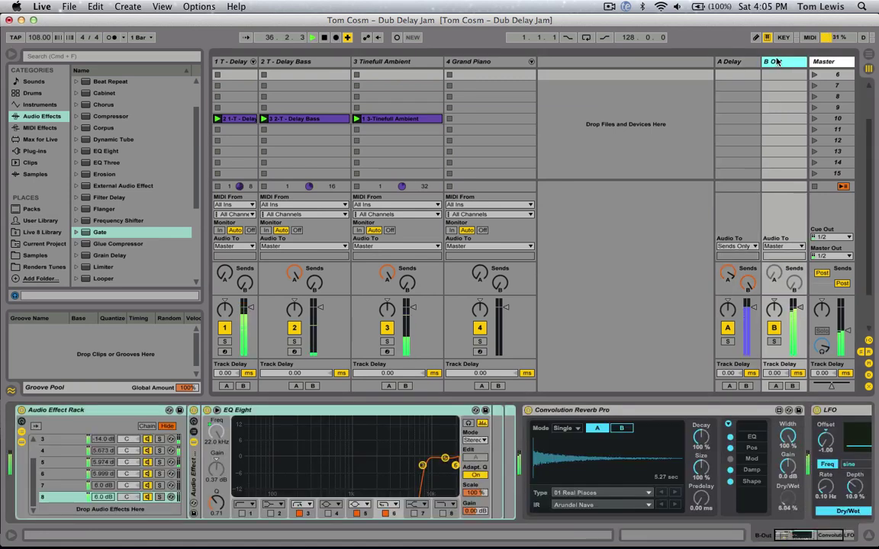
pyautogui.click(726, 63)
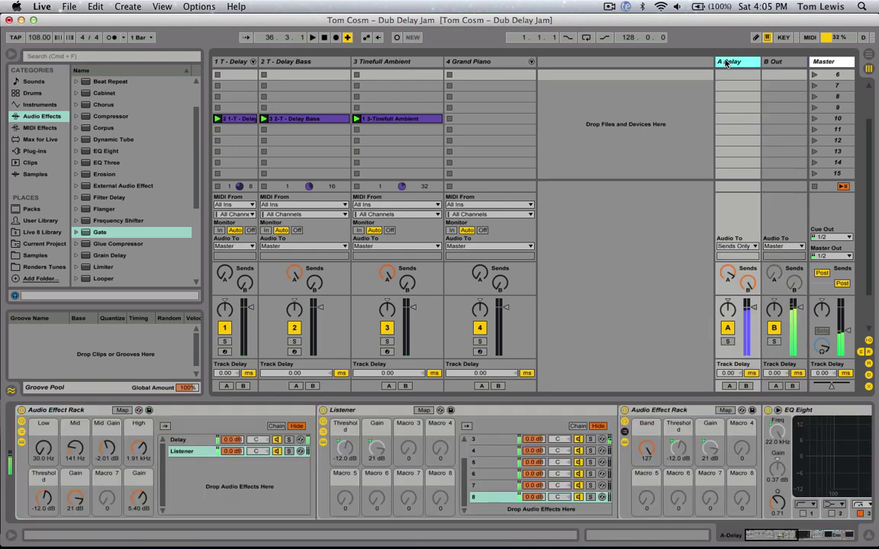
# Insert a Spectrum before the Audio Effect Rack on B Out and expand its display above the device view.
pyautogui.click(775, 62)
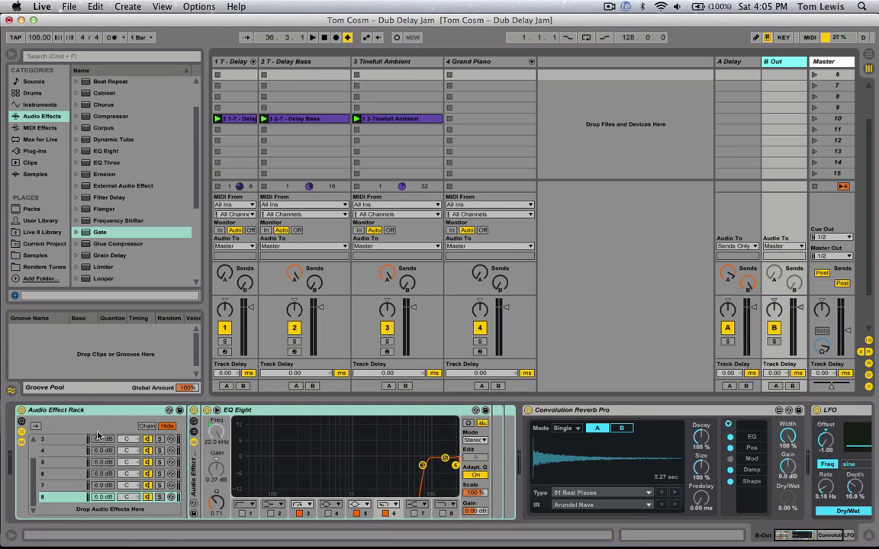
pyautogui.scroll(-4, 131, 241)
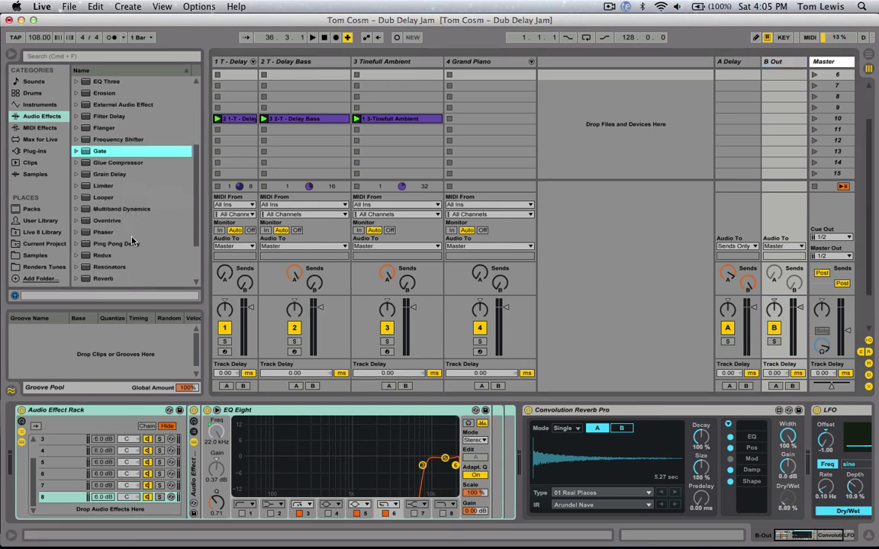
pyautogui.scroll(-2, 138, 241)
pyautogui.scroll(-1, 138, 248)
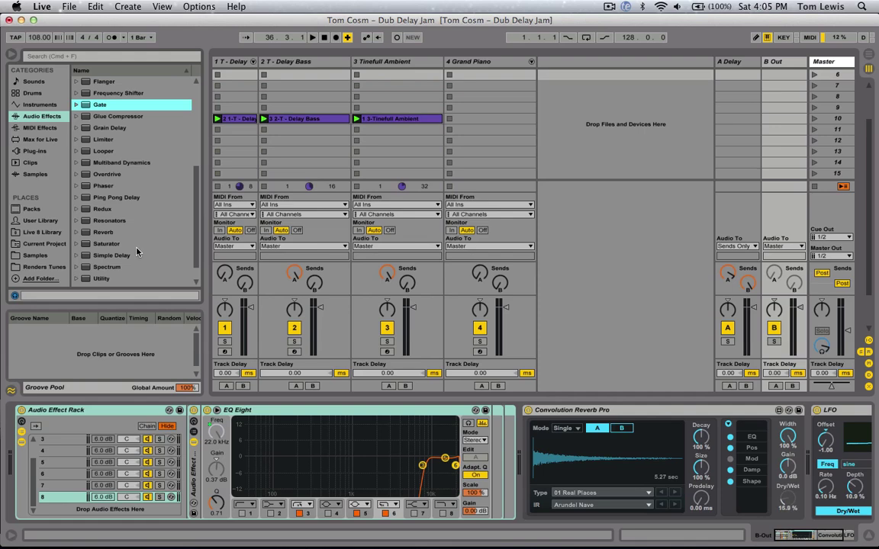
pyautogui.scroll(-2, 137, 250)
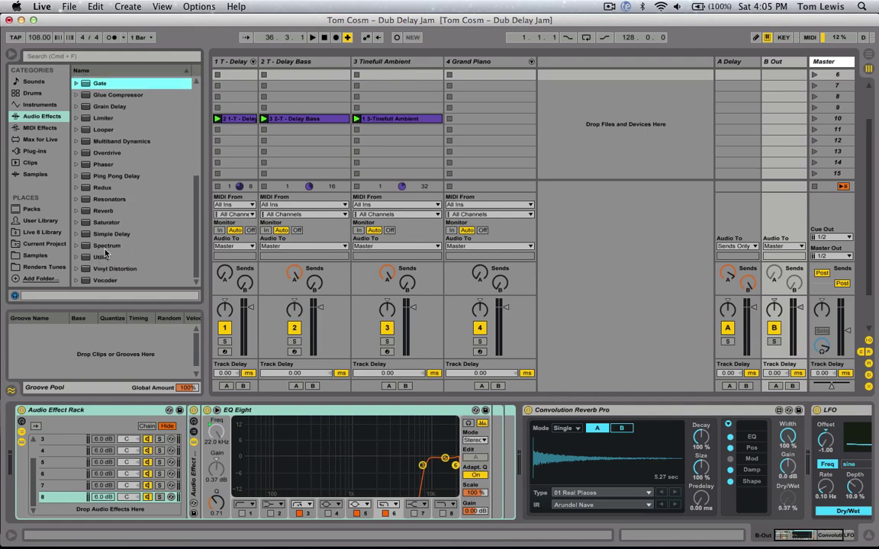
pyautogui.click(126, 246)
pyautogui.moveTo(14, 432); pyautogui.dragTo(16, 432)
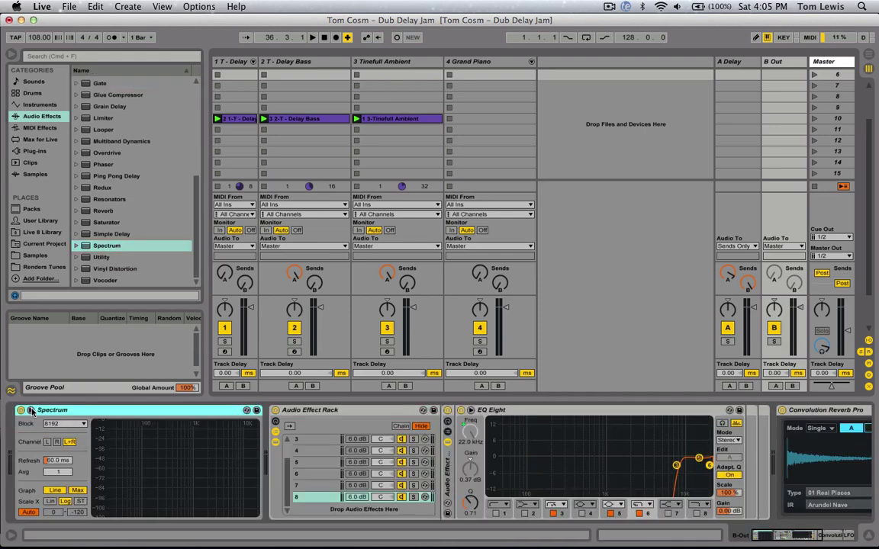
pyautogui.click(30, 410)
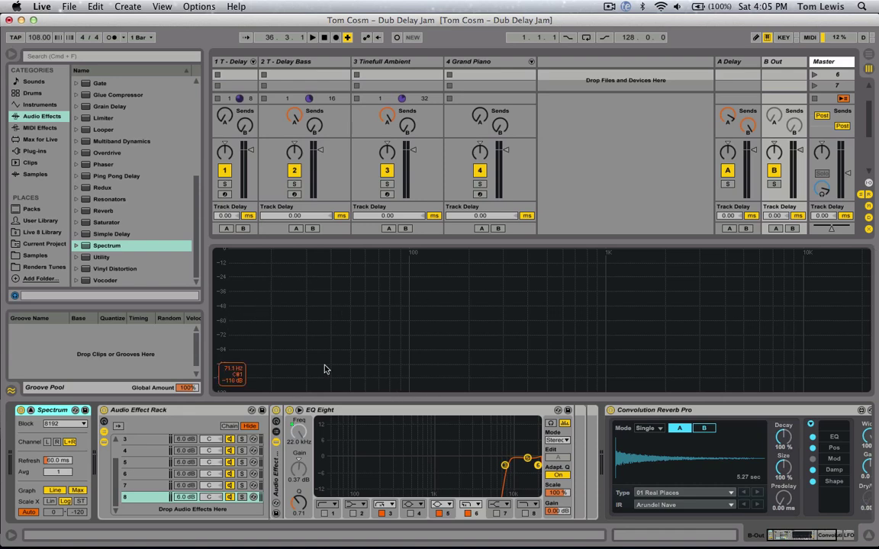
# Play the set and examine B Out's spectrum and its rack's chain volumes while the delay feeds back.
pyautogui.click(188, 486)
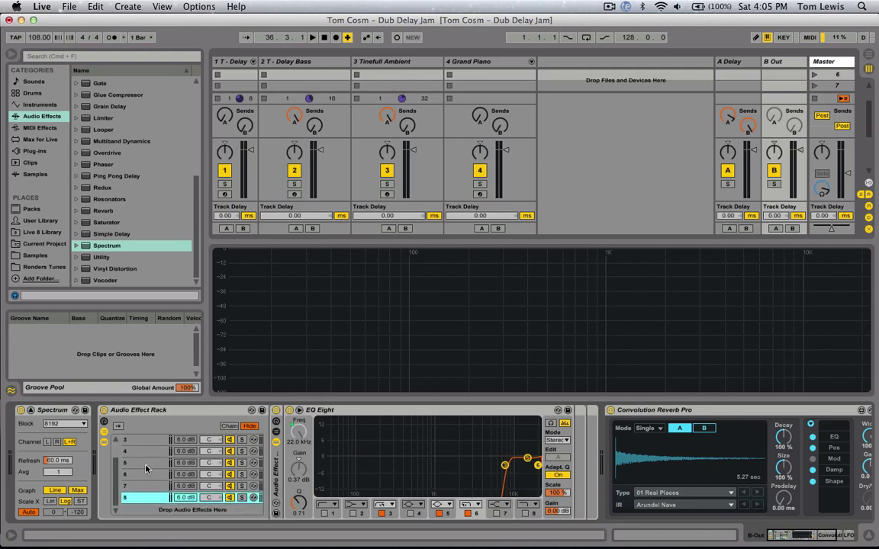
pyautogui.scroll(2, 145, 468)
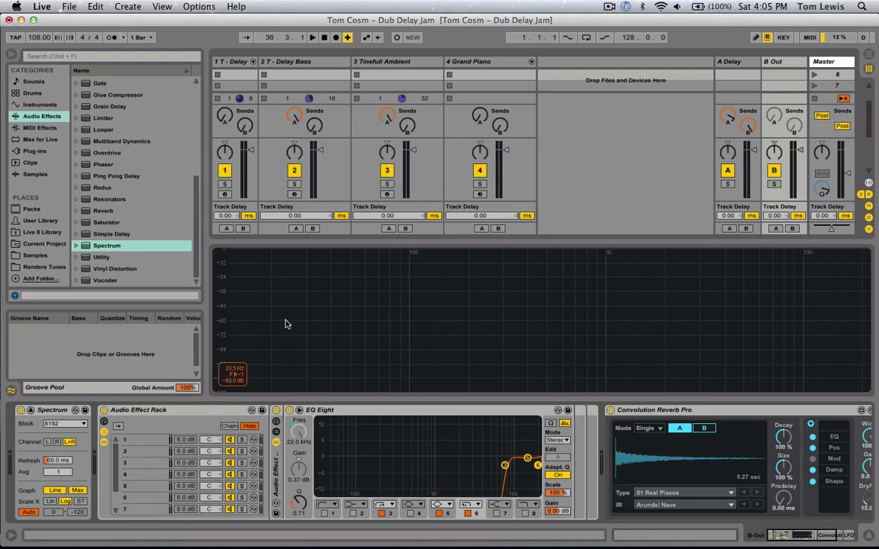
pyautogui.press('space')
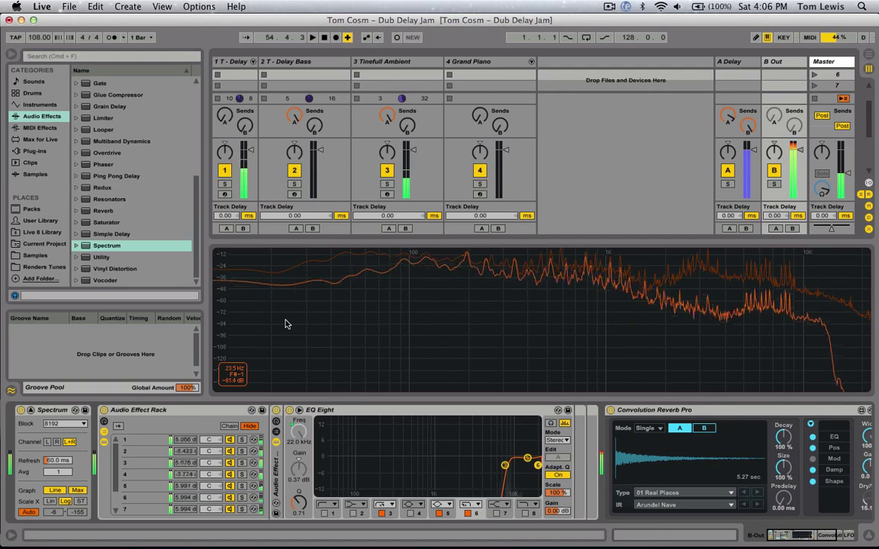
pyautogui.press('space')
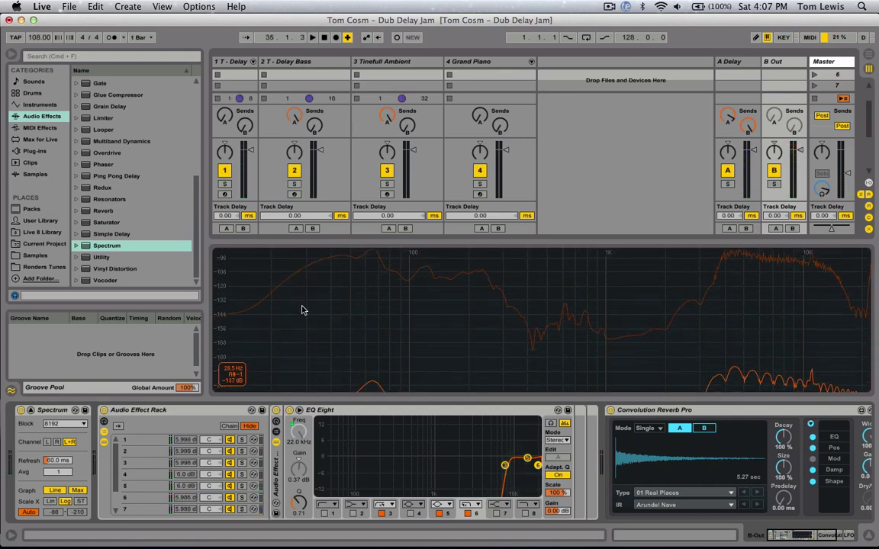
pyautogui.click(187, 510)
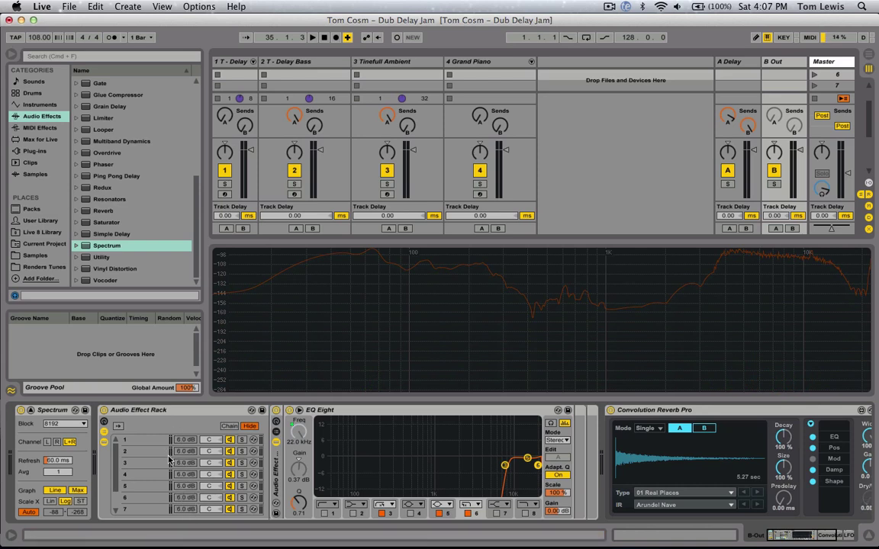
pyautogui.scroll(-2, 167, 472)
pyautogui.scroll(2, 173, 469)
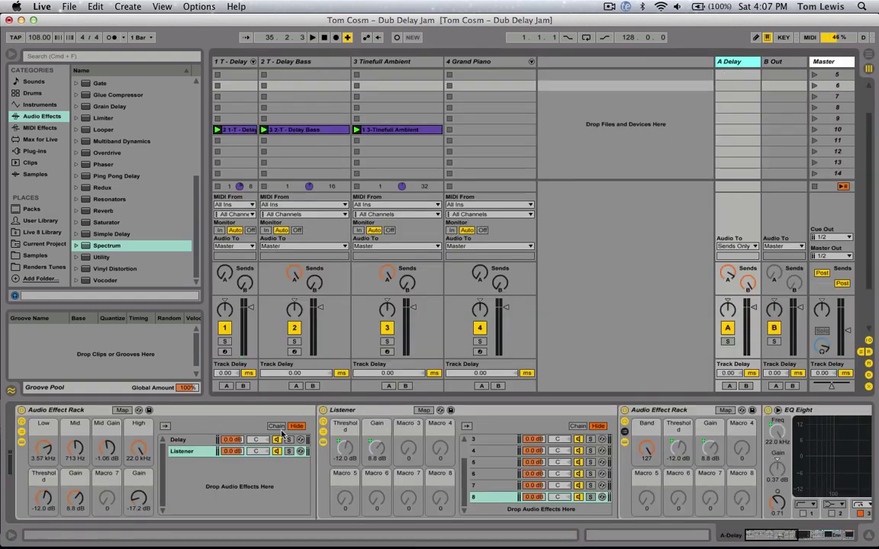
# Insert an Auto Pan between the Simple Delay and the Limiter in the Delay chain of A Delay's rack.
pyautogui.click(200, 441)
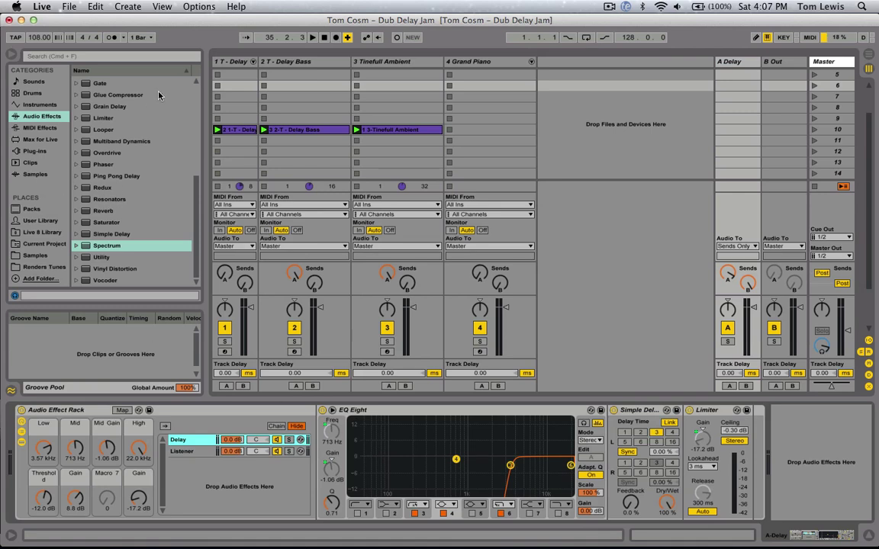
pyautogui.scroll(8, 127, 116)
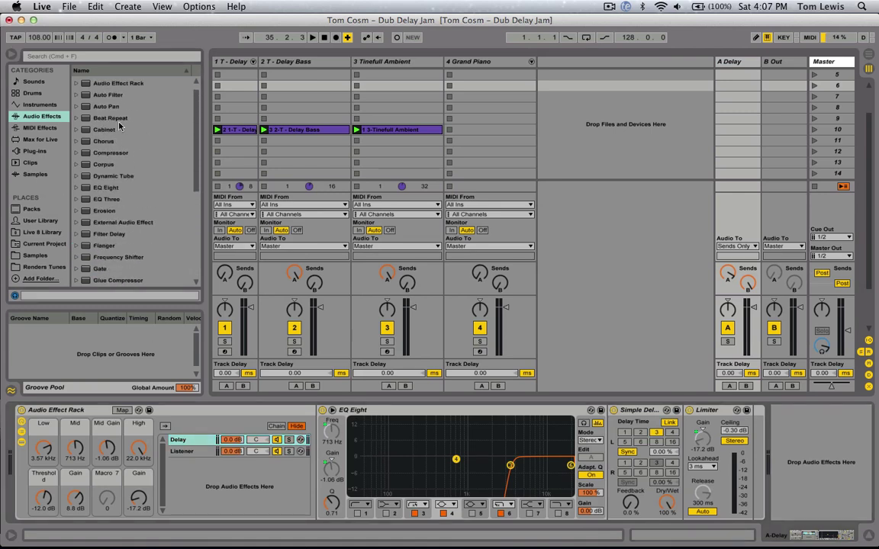
pyautogui.moveTo(98, 106); pyautogui.dragTo(685, 428)
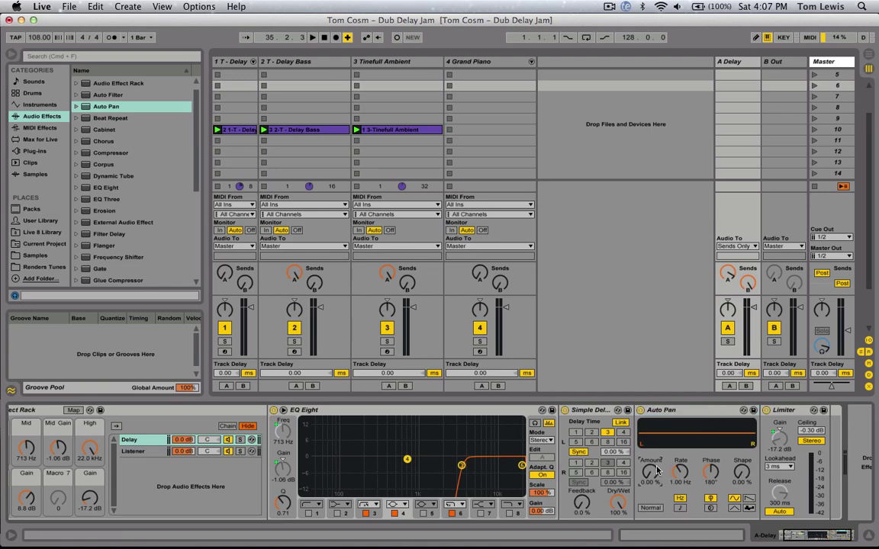
# Configure the Auto Pan with 0° phase, a tempo-synced rate of 1/16, a sawtooth waveform and an amount of 25.4 %.
pyautogui.moveTo(661, 478); pyautogui.dragTo(660, 423)
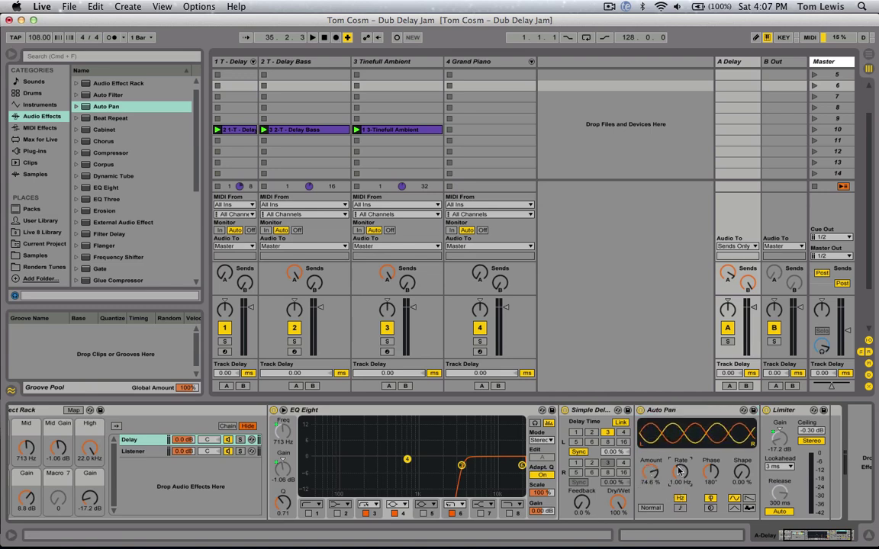
pyautogui.moveTo(679, 471); pyautogui.dragTo(679, 448)
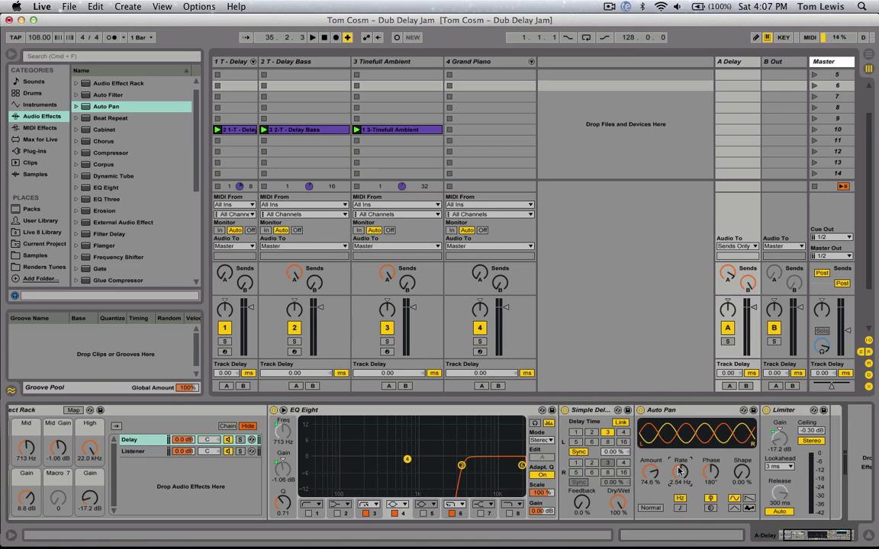
pyautogui.moveTo(719, 471); pyautogui.dragTo(718, 508)
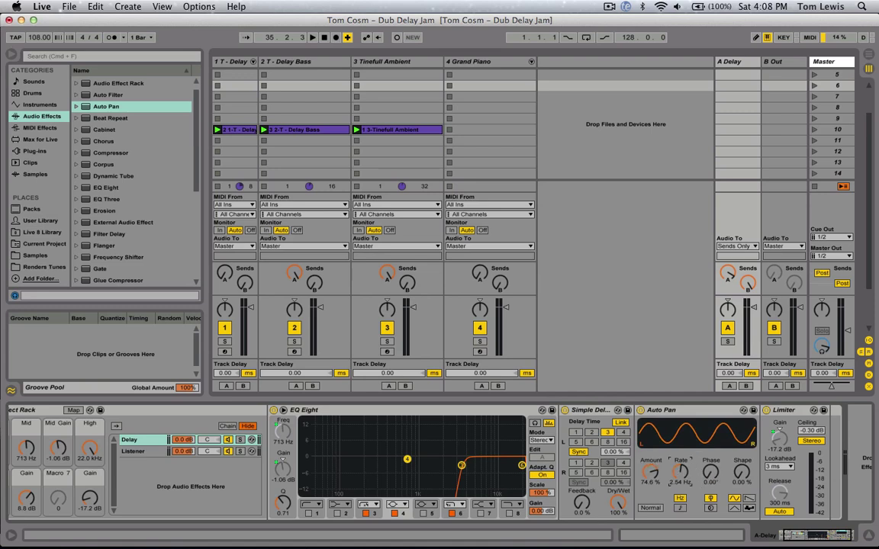
pyautogui.moveTo(680, 491); pyautogui.dragTo(679, 470)
pyautogui.click(680, 508)
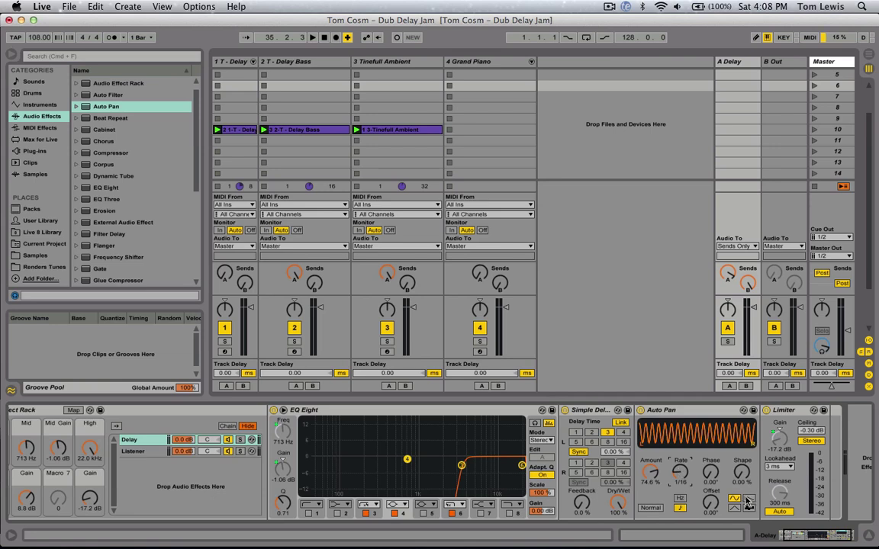
pyautogui.click(747, 501)
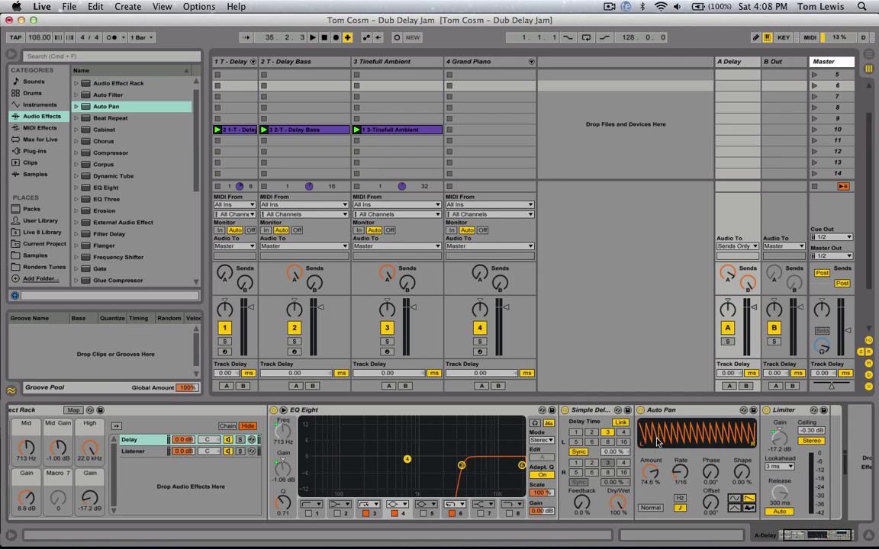
pyautogui.moveTo(655, 473); pyautogui.dragTo(627, 467)
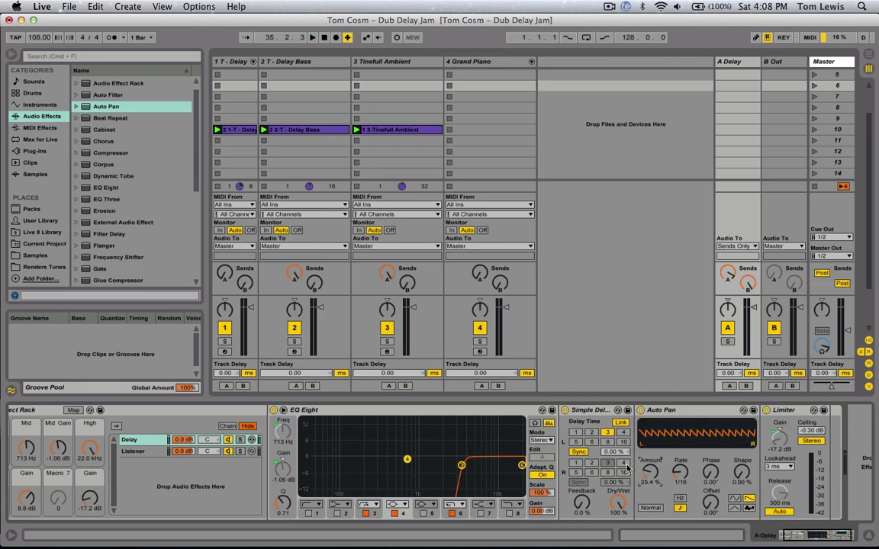
# Map the Auto Pan's Amount to the outer rack's Macro 7 and leave macro mapping mode.
pyautogui.click(73, 410)
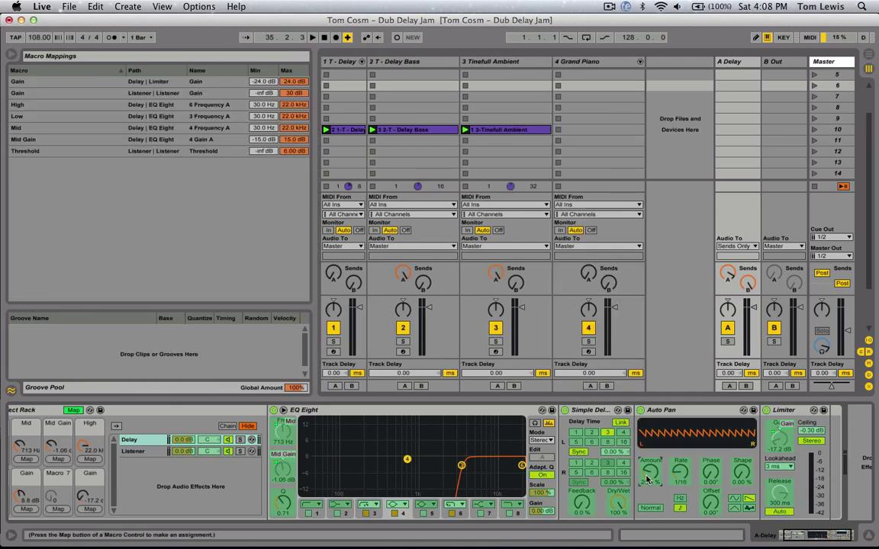
pyautogui.click(55, 509)
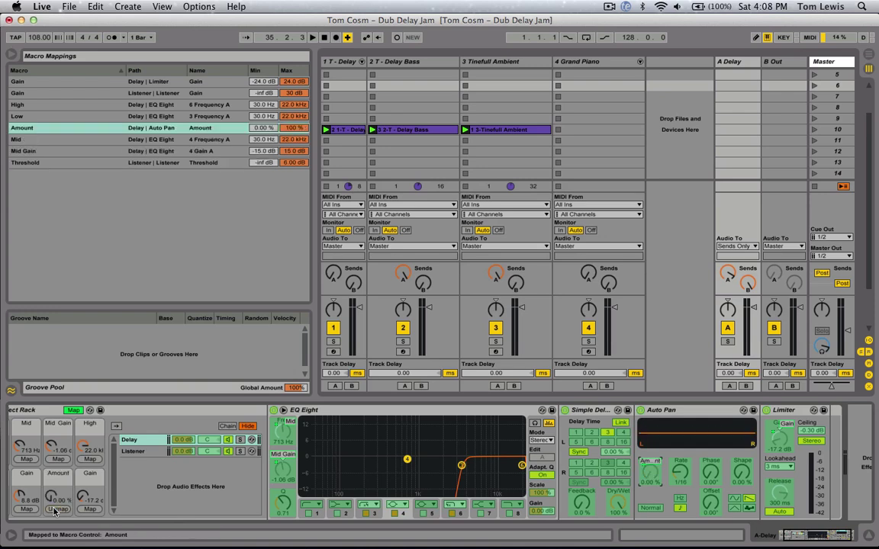
pyautogui.moveTo(52, 501); pyautogui.dragTo(51, 497)
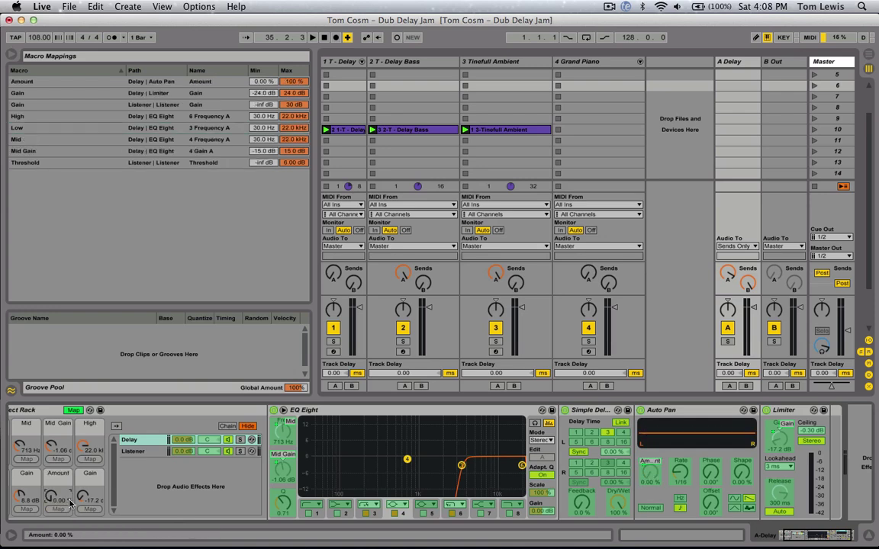
pyautogui.click(74, 410)
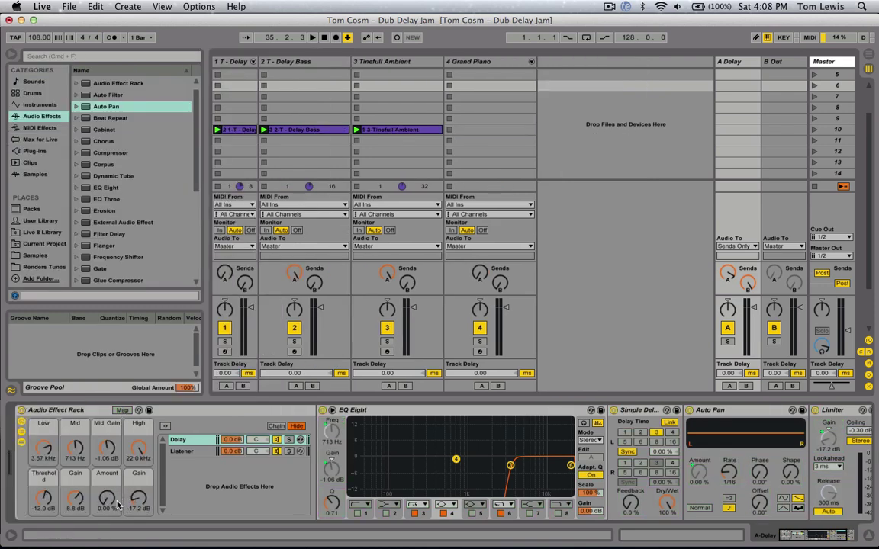
# MIDI-map the outer rack's Amount macro to CC 42, leave mapping mode and play the set to try the delay with Auto Pan.
pyautogui.press('super+m')
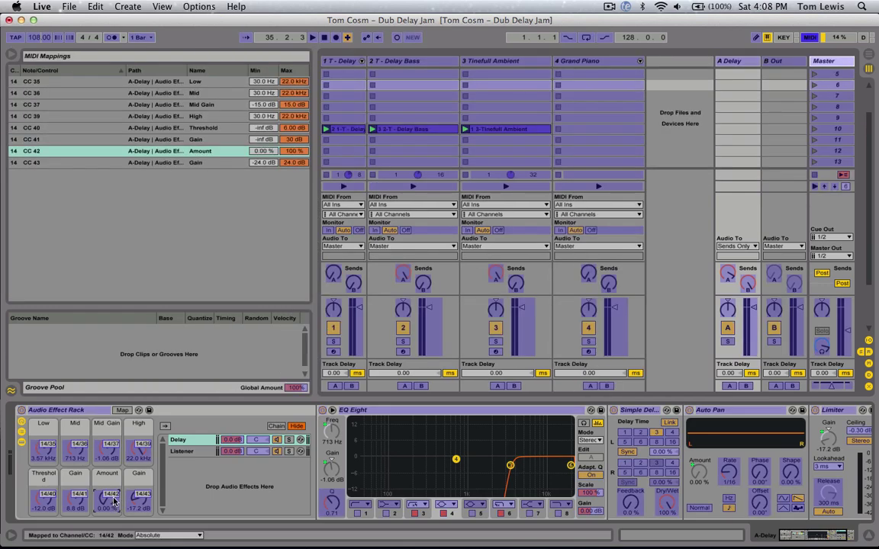
pyautogui.press('super+m')
pyautogui.press('space')
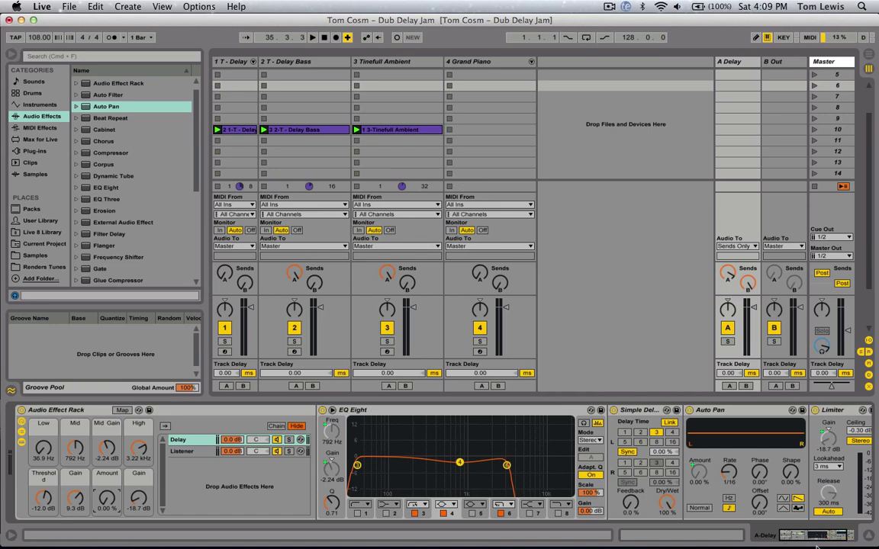
pyautogui.hscroll(3, 736, 488)
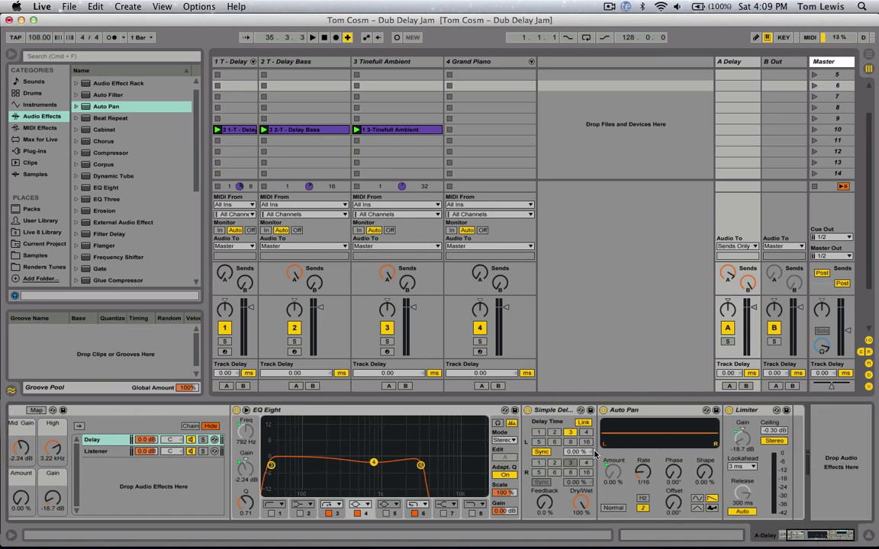